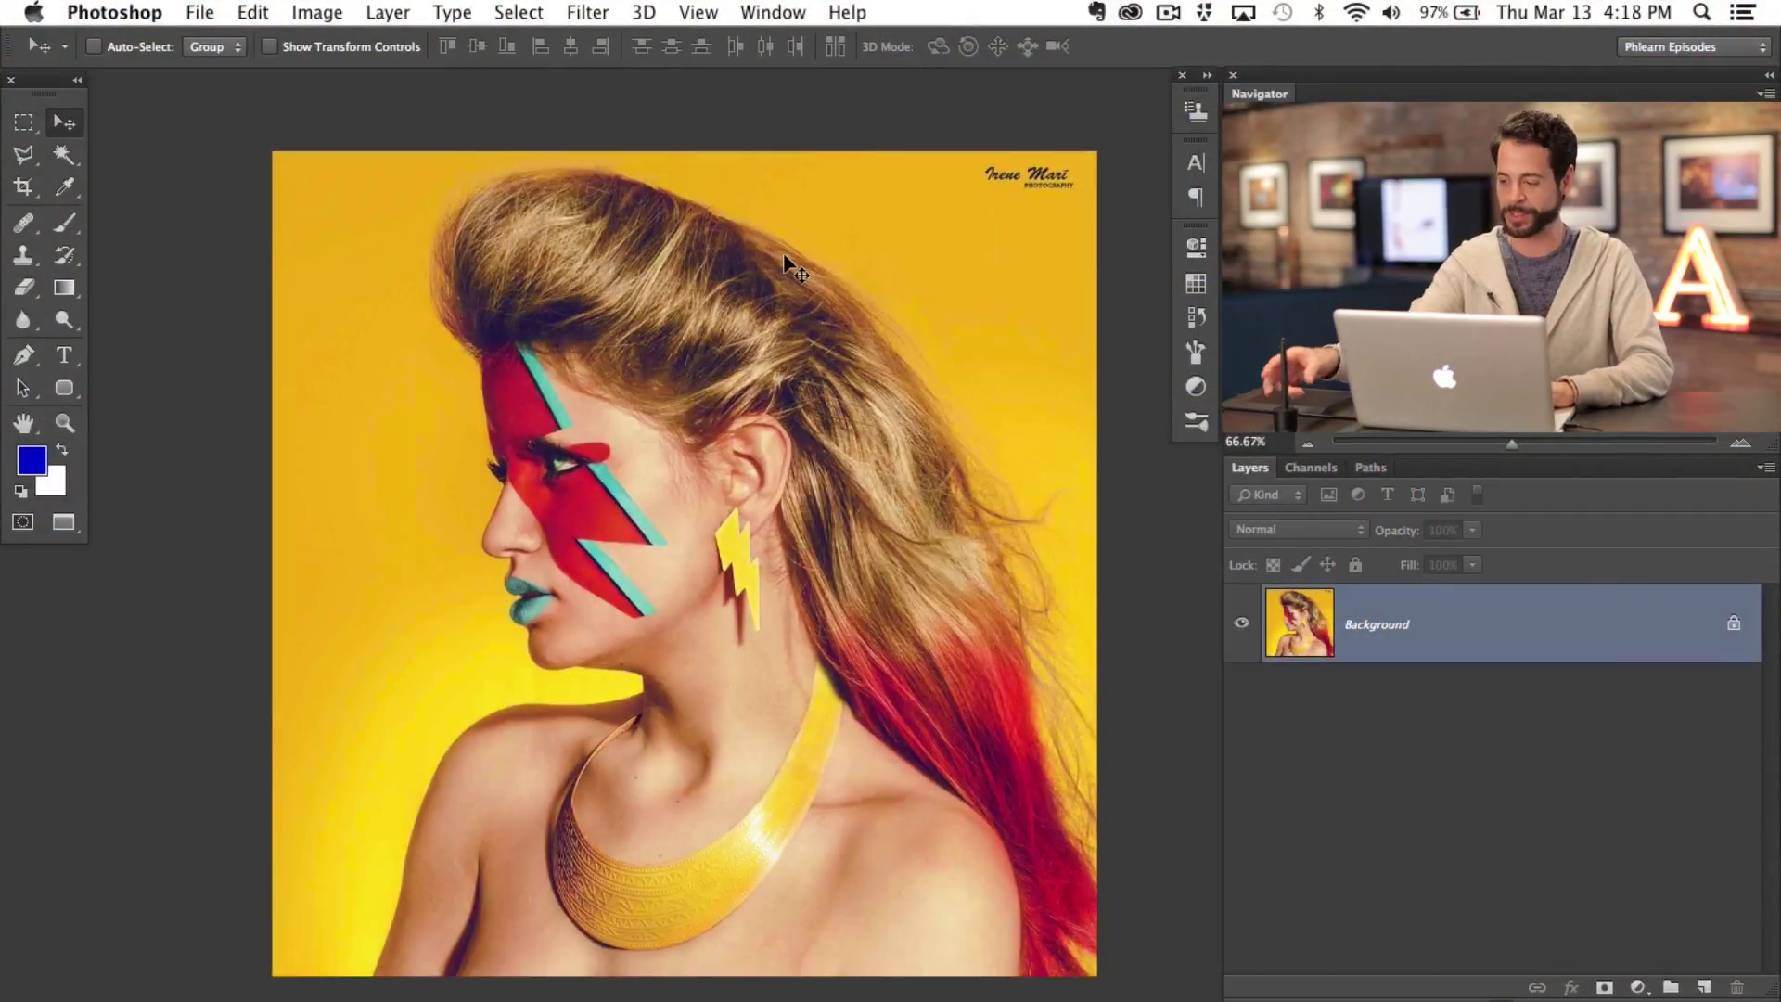
Step: Add a new empty layer above the Background and reset the foreground and background colours to their defaults
scroll(801, 619, down, 1)
drag(800, 620, 766, 640)
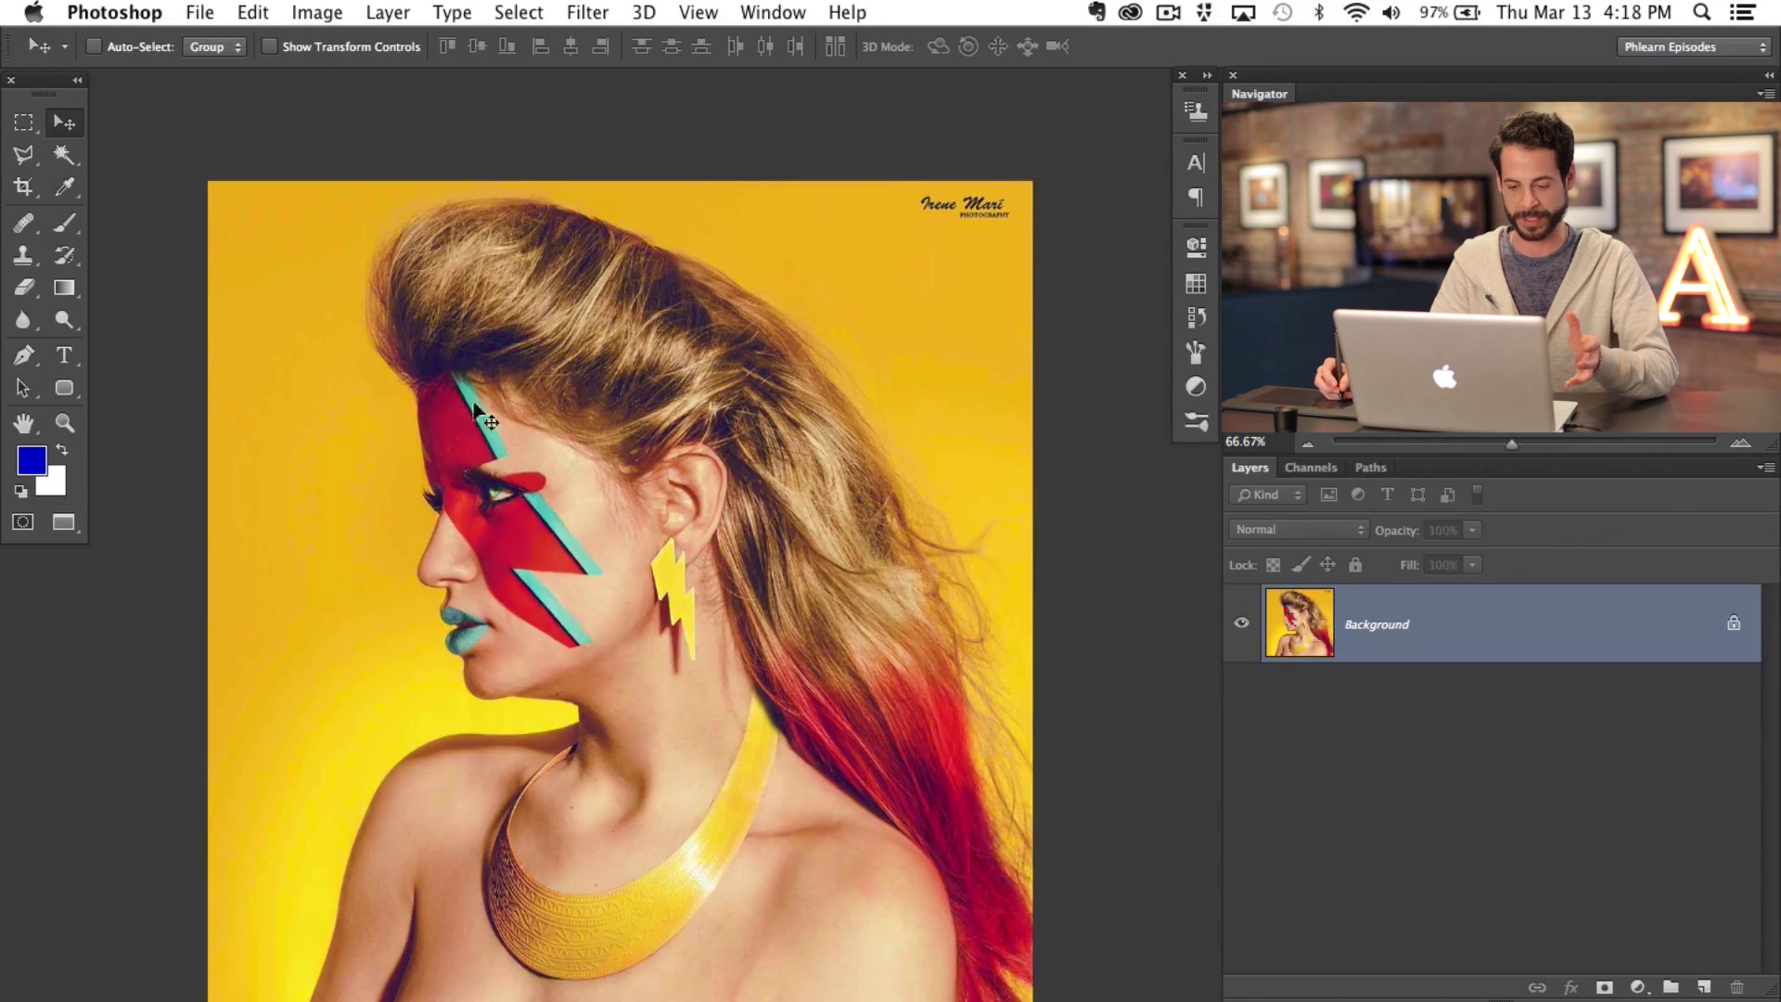
scroll(604, 706, down, 2)
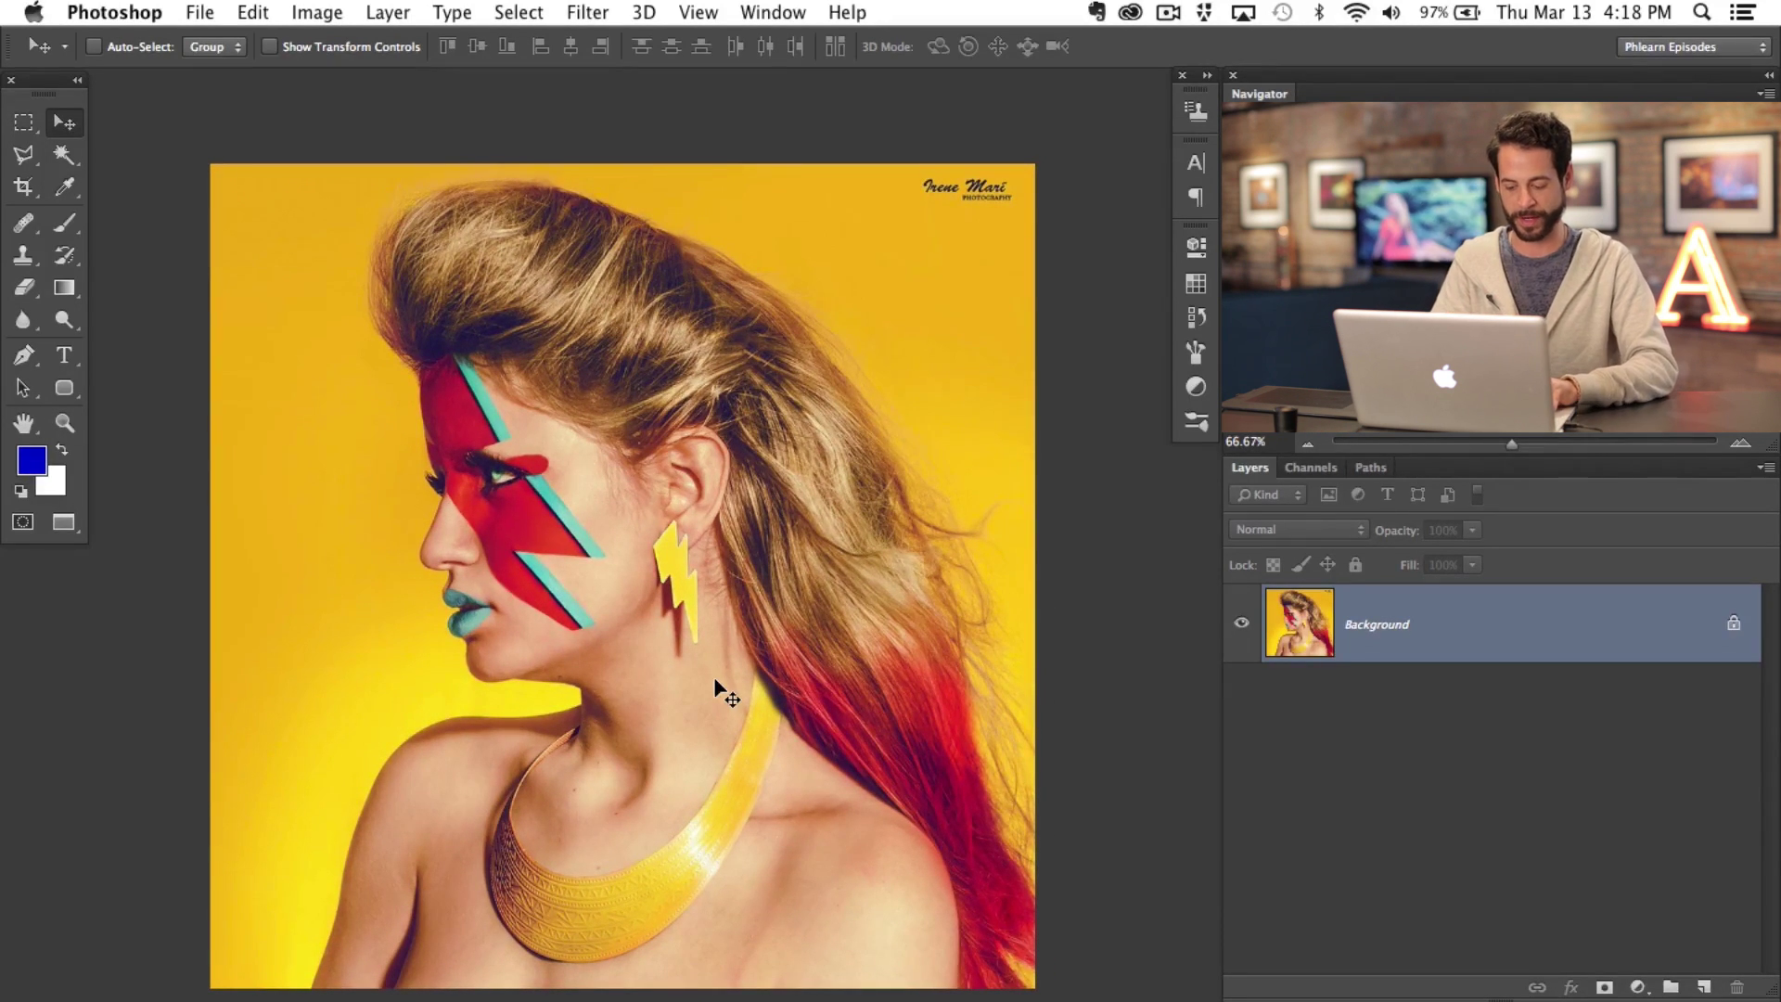
key(super+alt+shift+n)
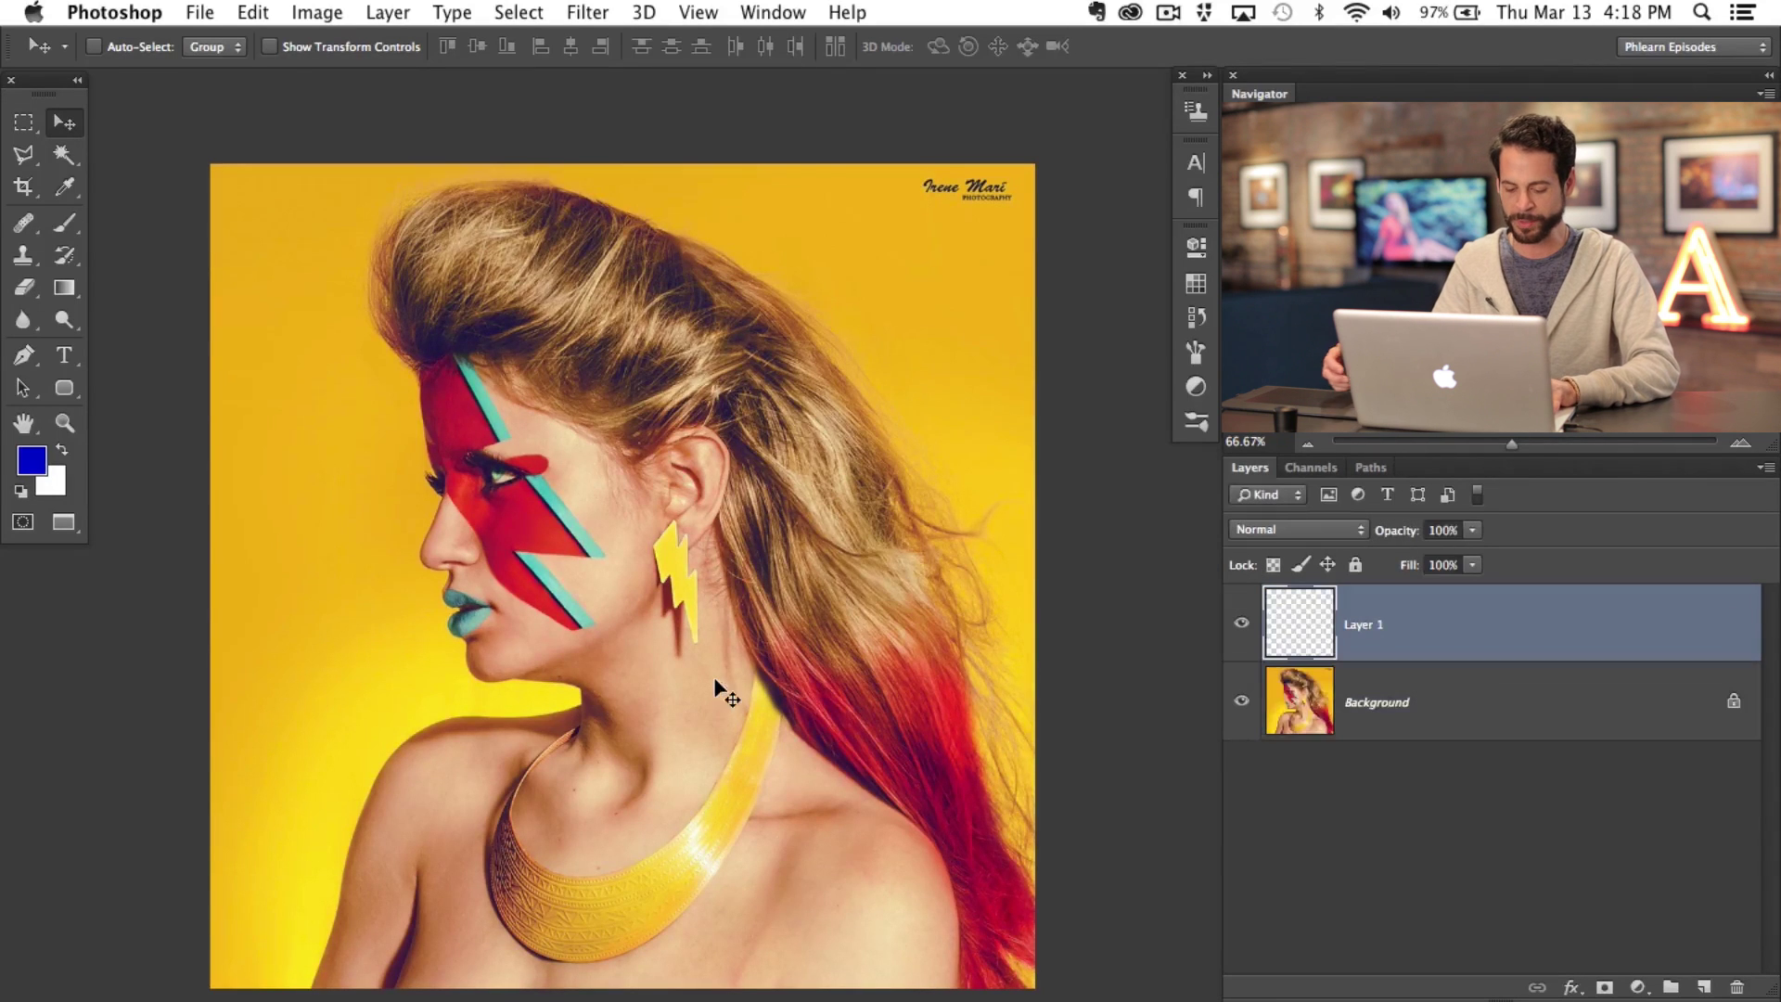
key(d)
scroll(413, 493, down, 1)
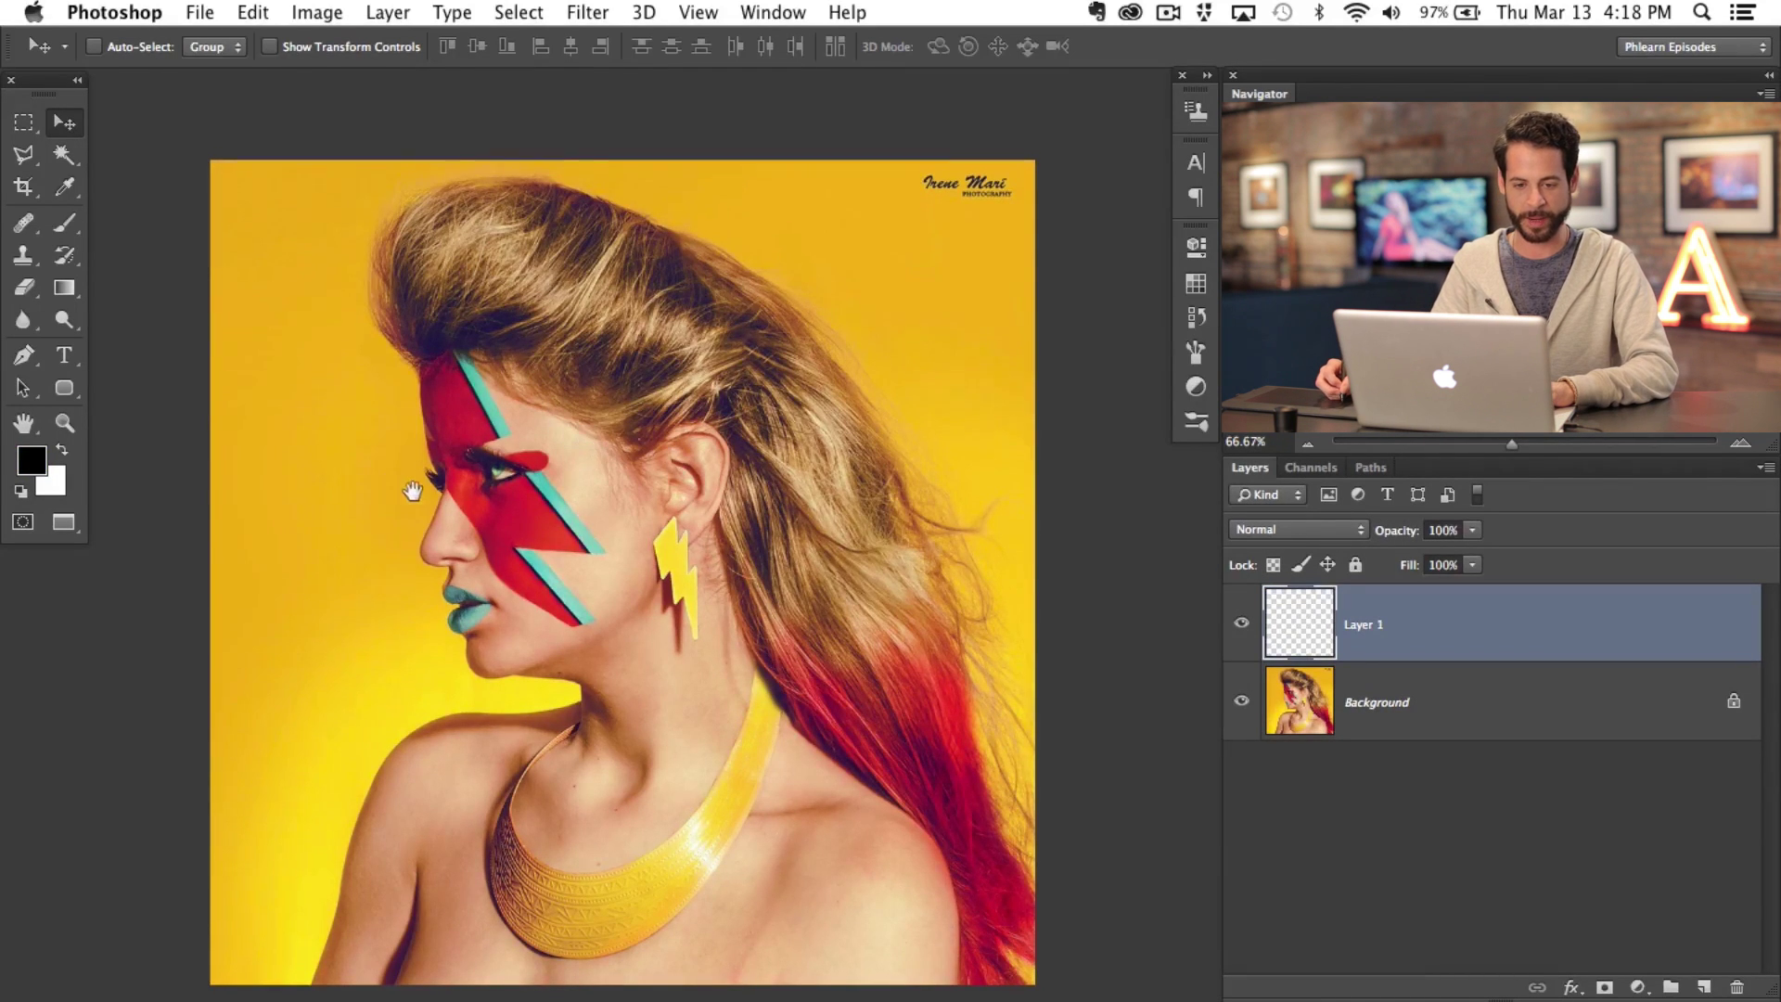
Step: Clone the yellow lightning-bolt earring onto the model's cheek with the Clone Stamp, sampling Current & Below
key(s)
drag(557, 485, 366, 419)
drag(538, 591, 506, 590)
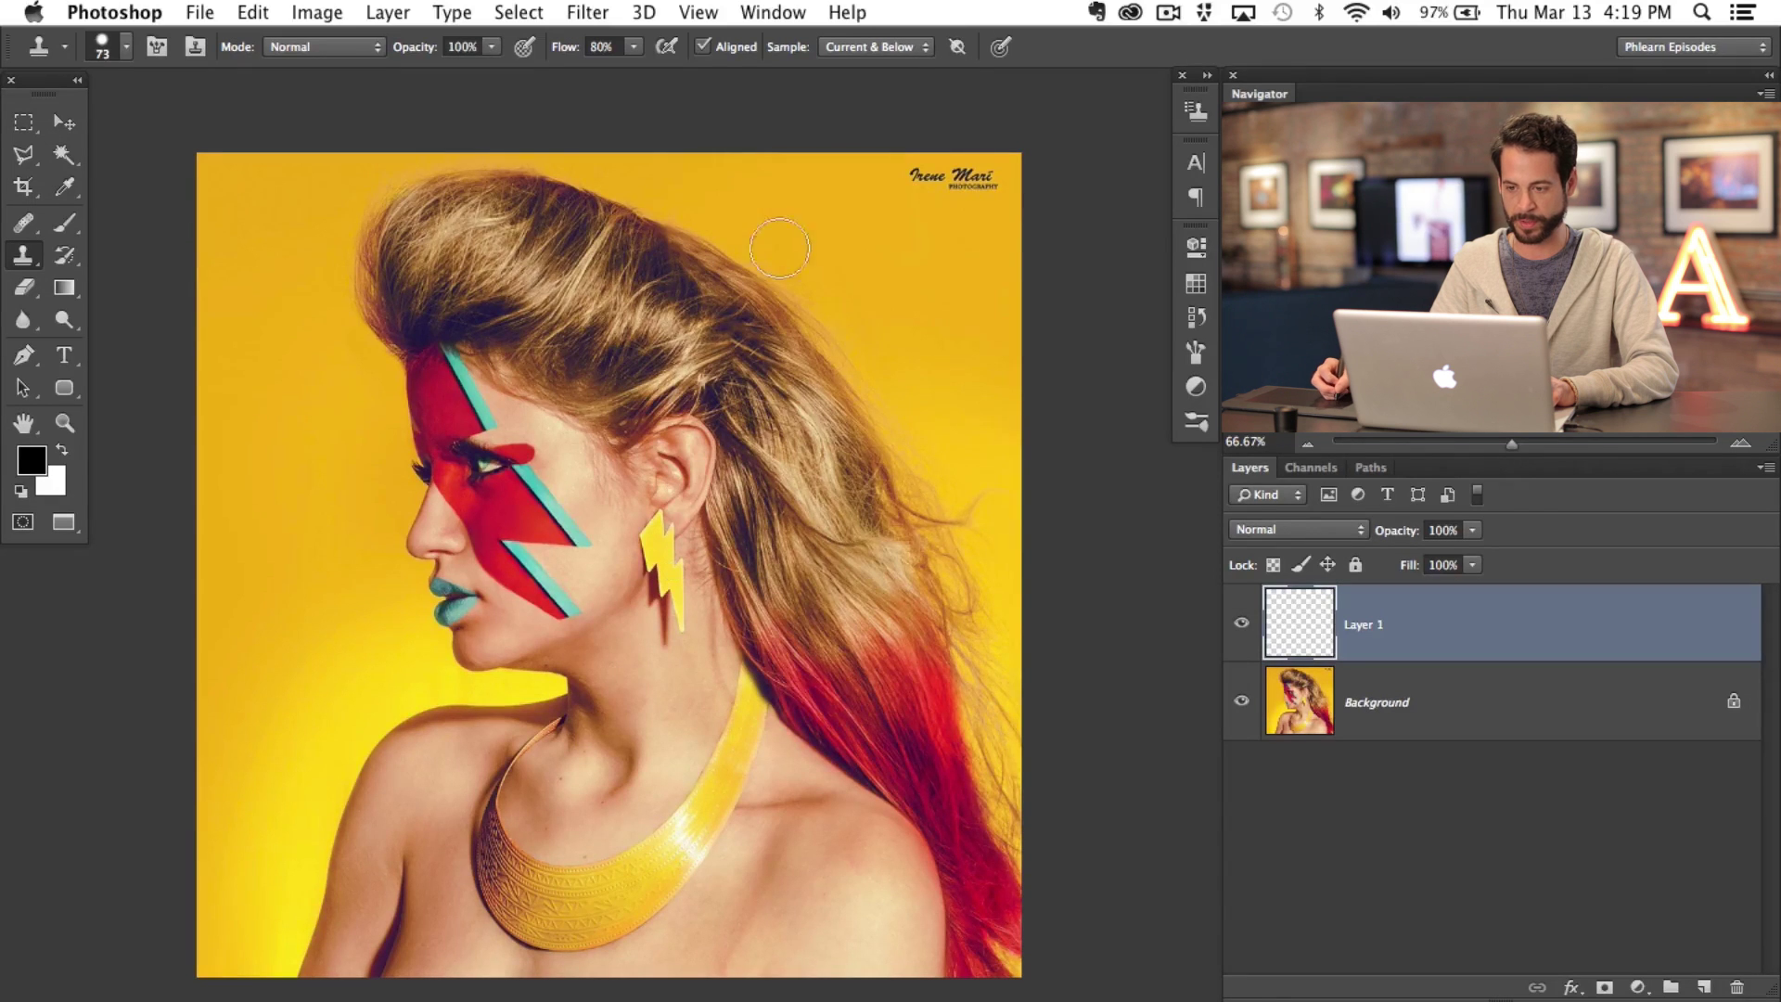
click(877, 51)
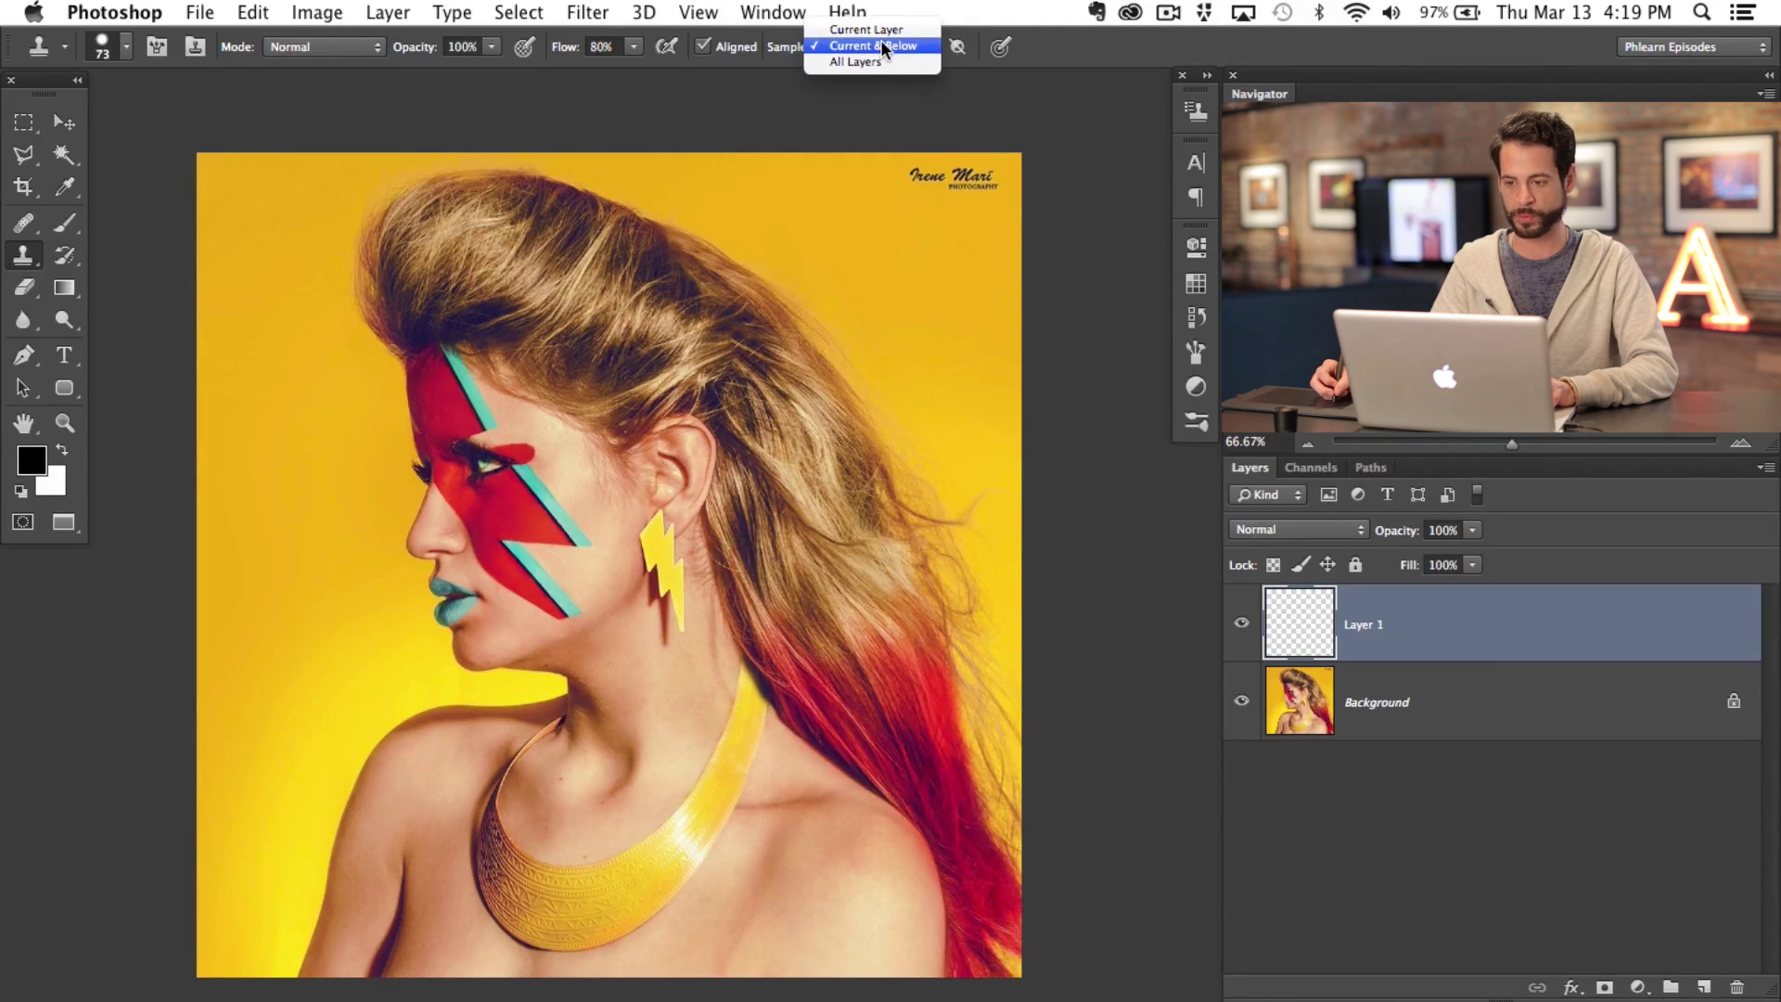
click(881, 46)
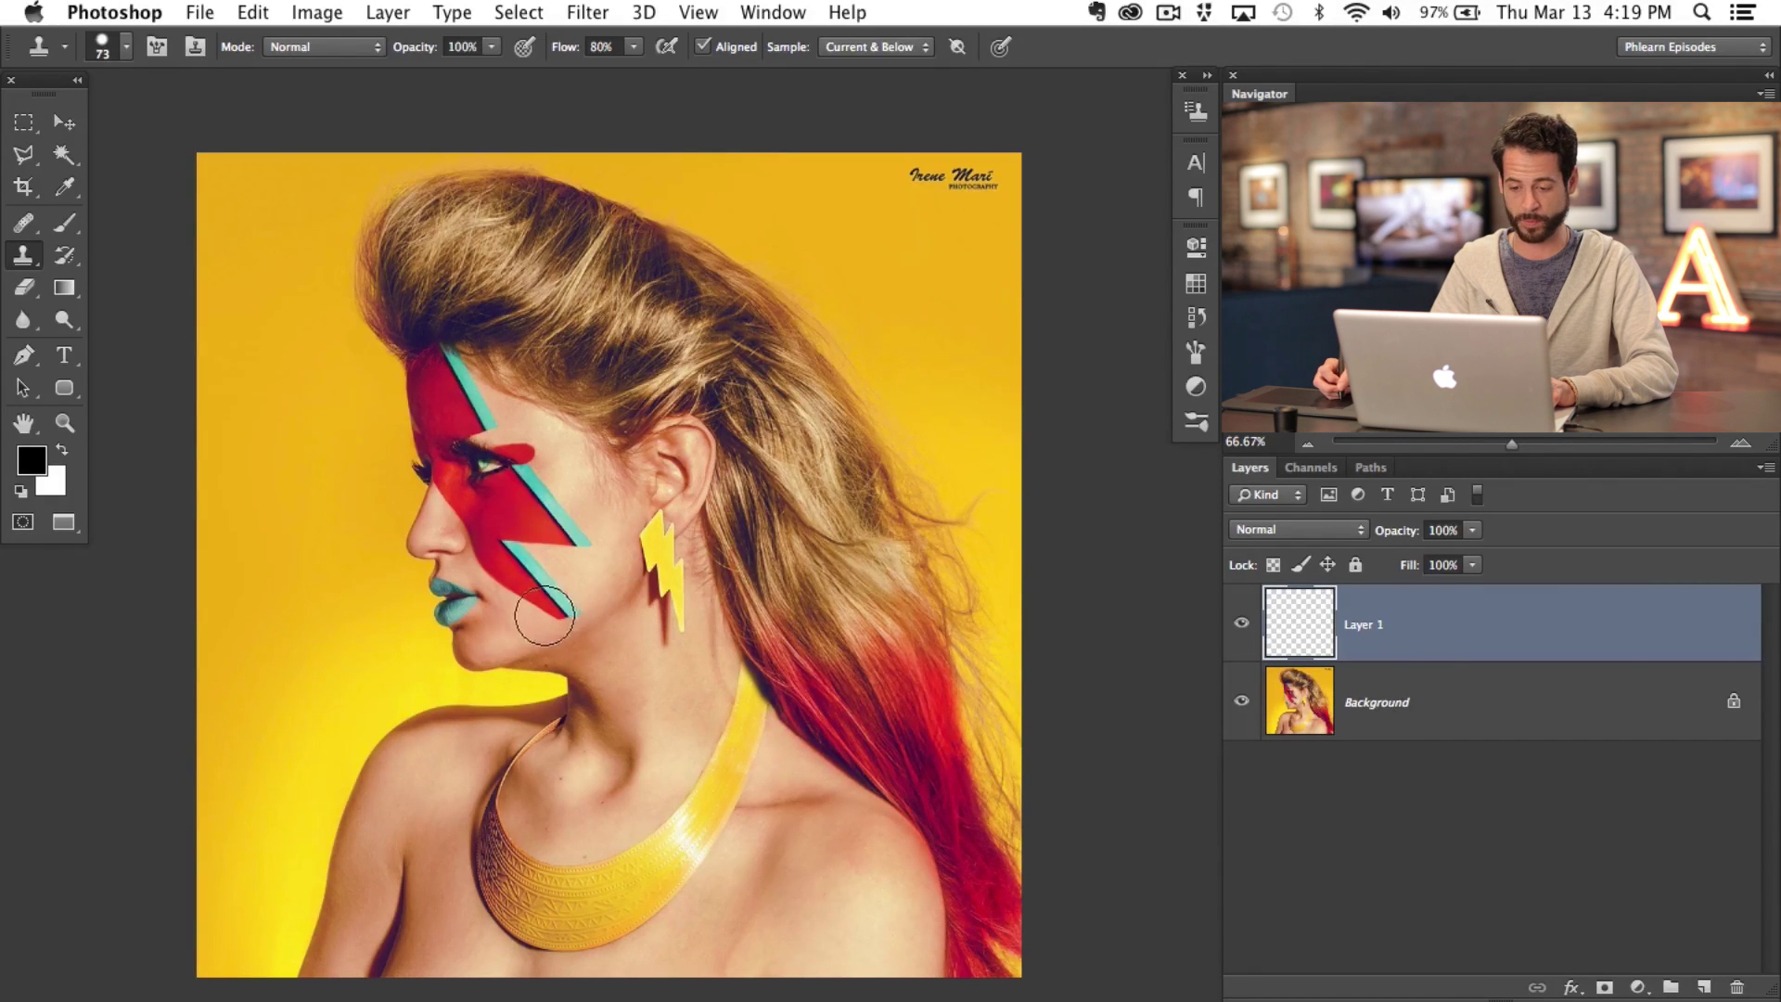
mouse_move(455, 572)
mouse_down()
mouse_move(466, 518)
mouse_move(444, 519)
mouse_move(430, 561)
mouse_move(479, 634)
mouse_move(455, 532)
mouse_move(459, 607)
mouse_up()
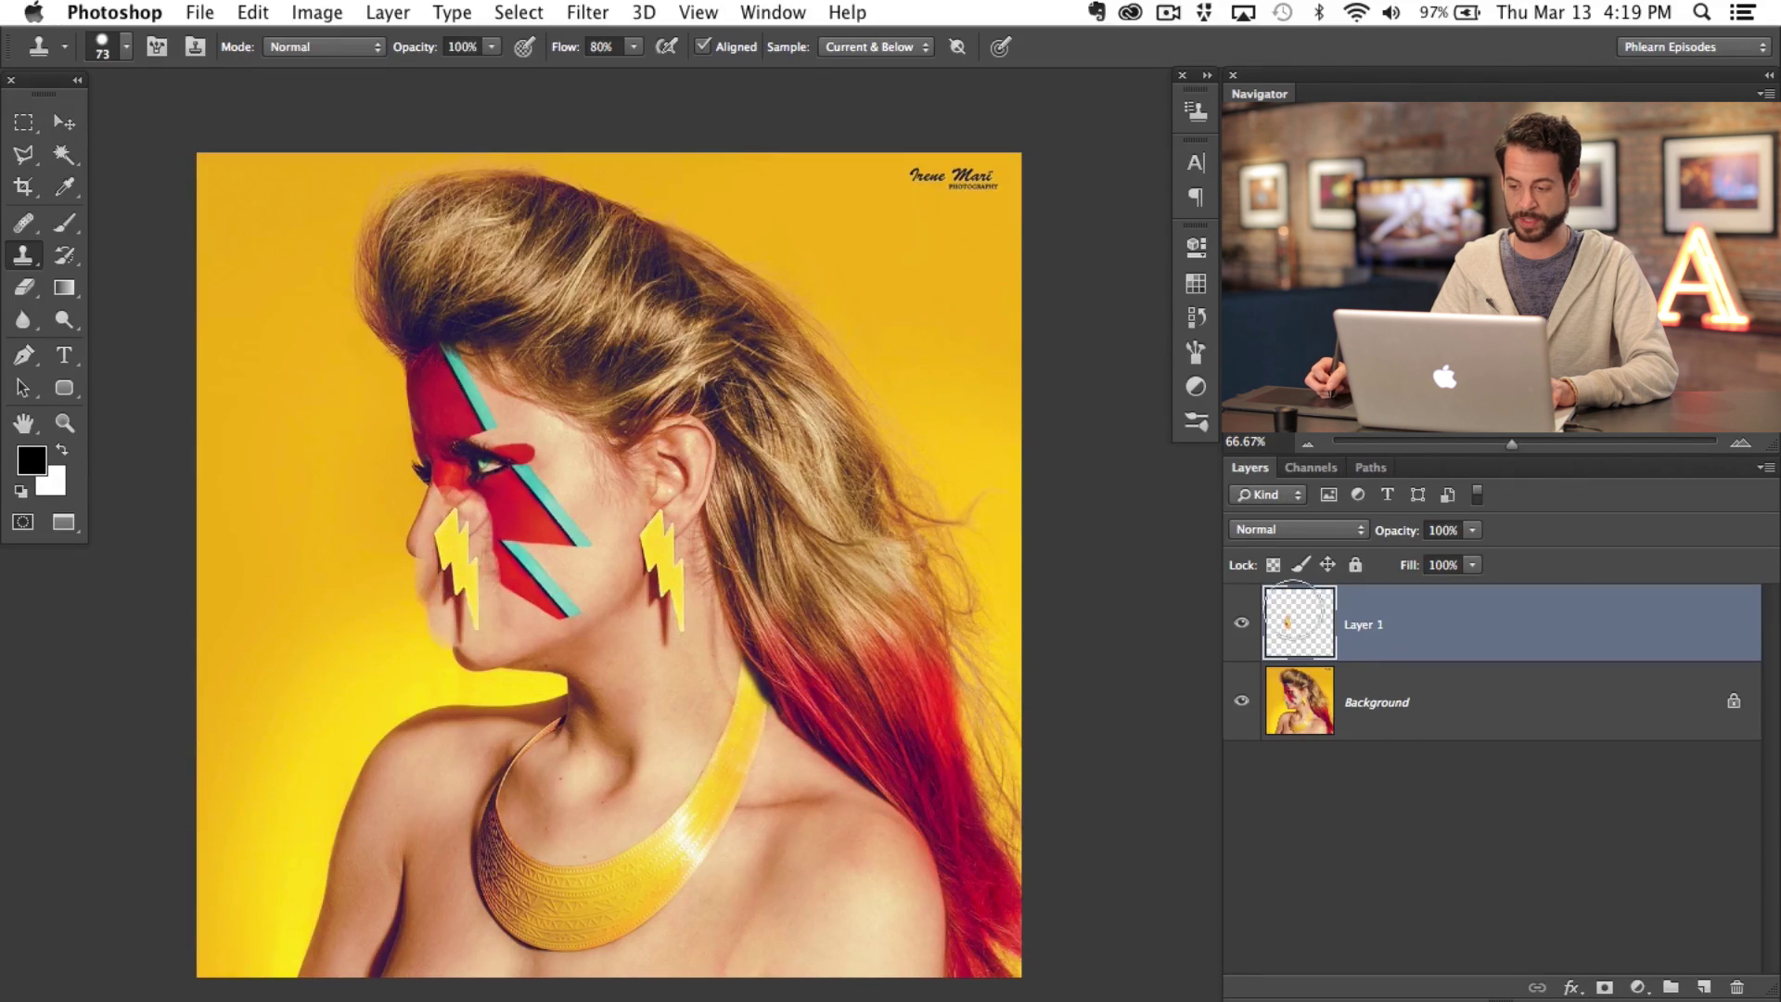
Step: Enlarge the cloned earring with Free Transform until it covers the head and upper body, and shift it slightly toward the hair
key(super+t)
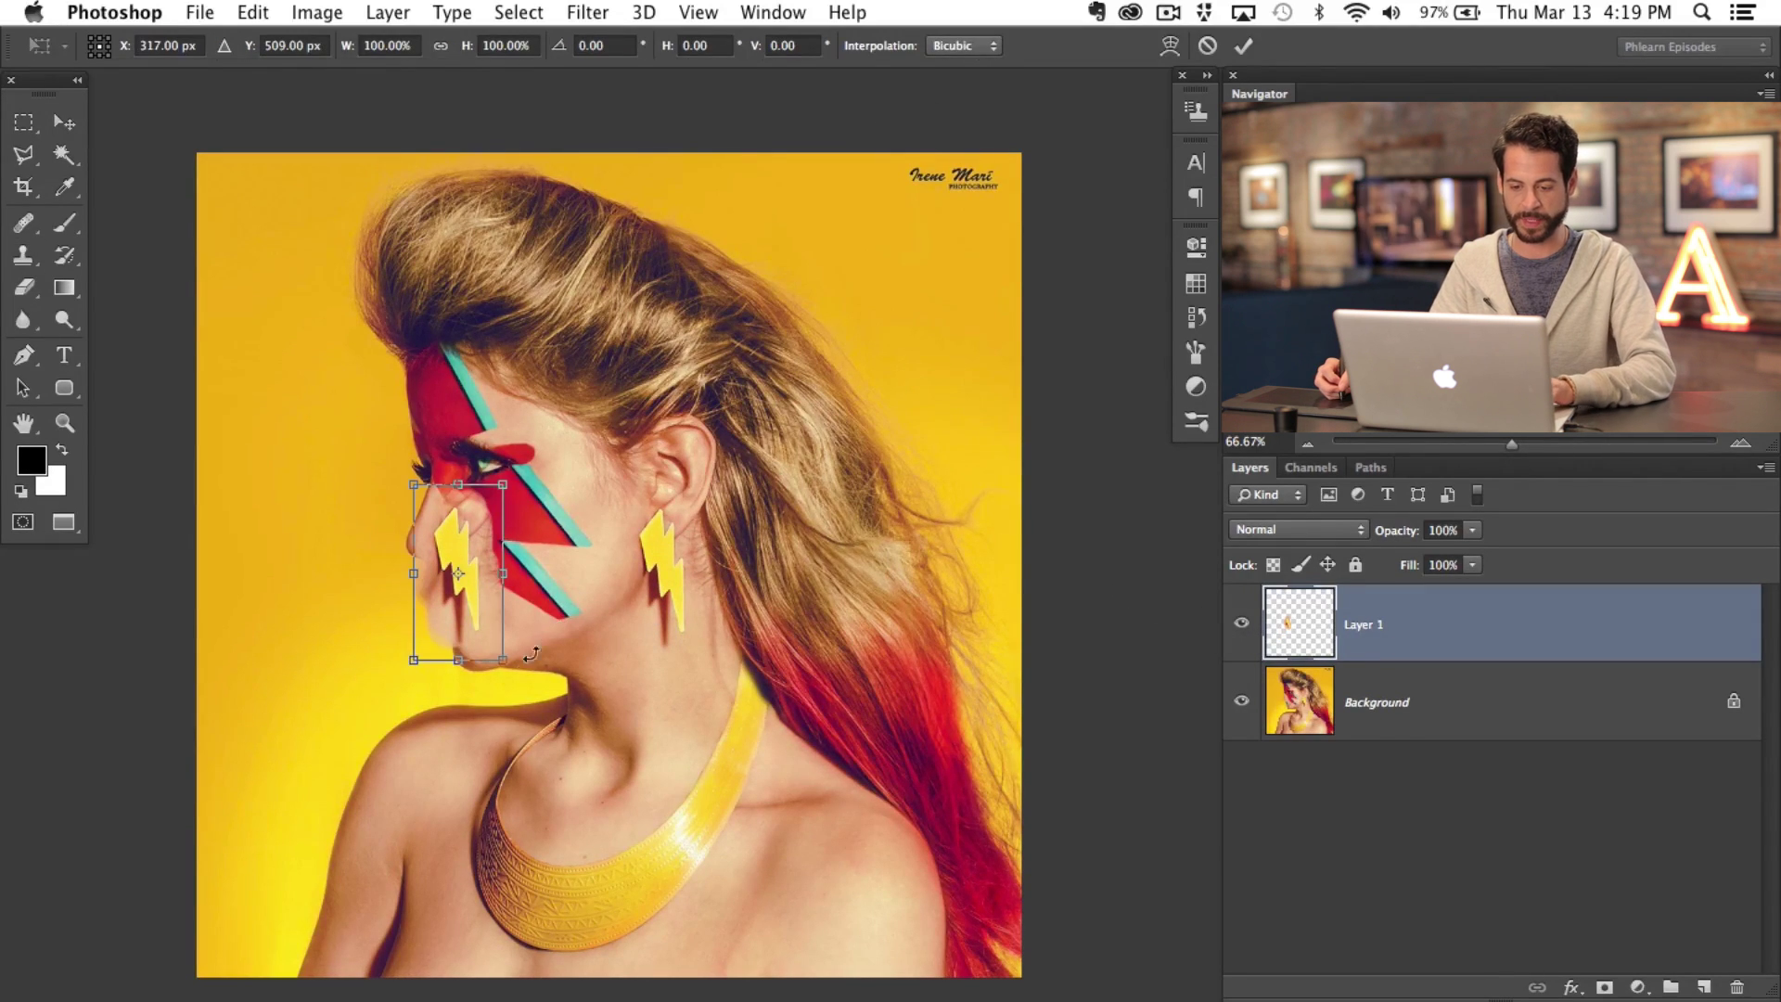
drag(509, 659, 747, 992)
key(Return)
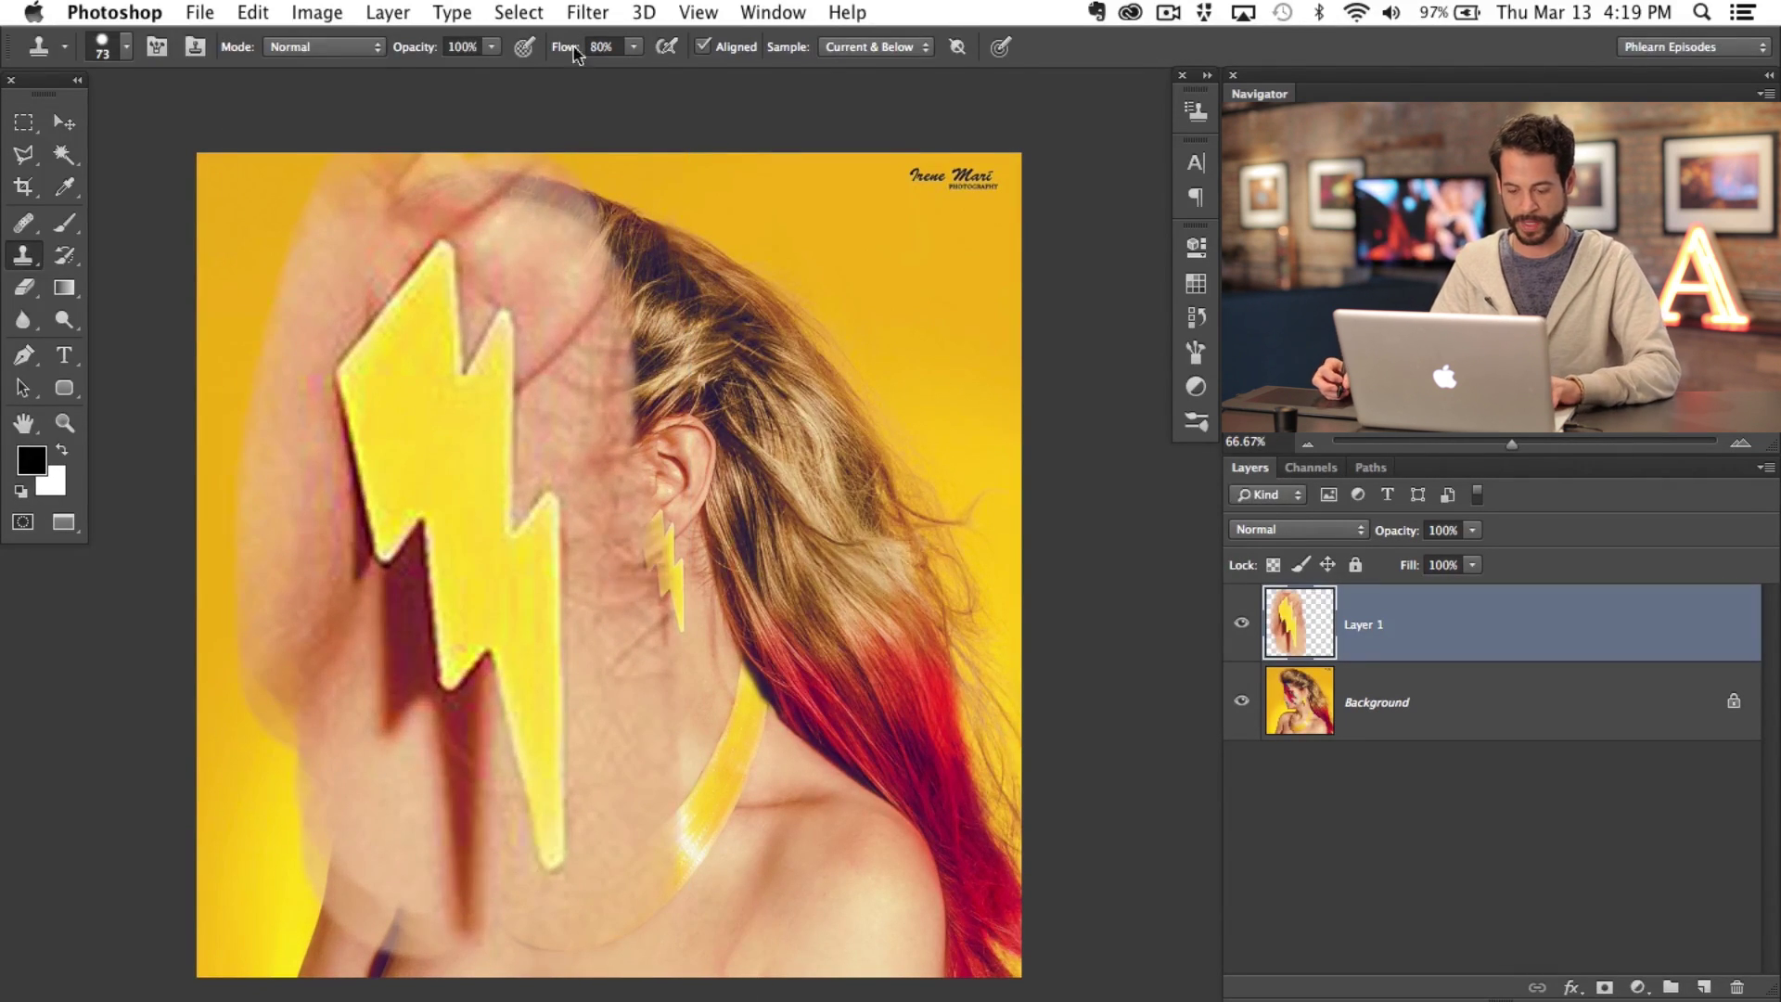
key(v)
mouse_move(571, 763)
mouse_down()
mouse_move(625, 731)
mouse_move(626, 747)
mouse_up()
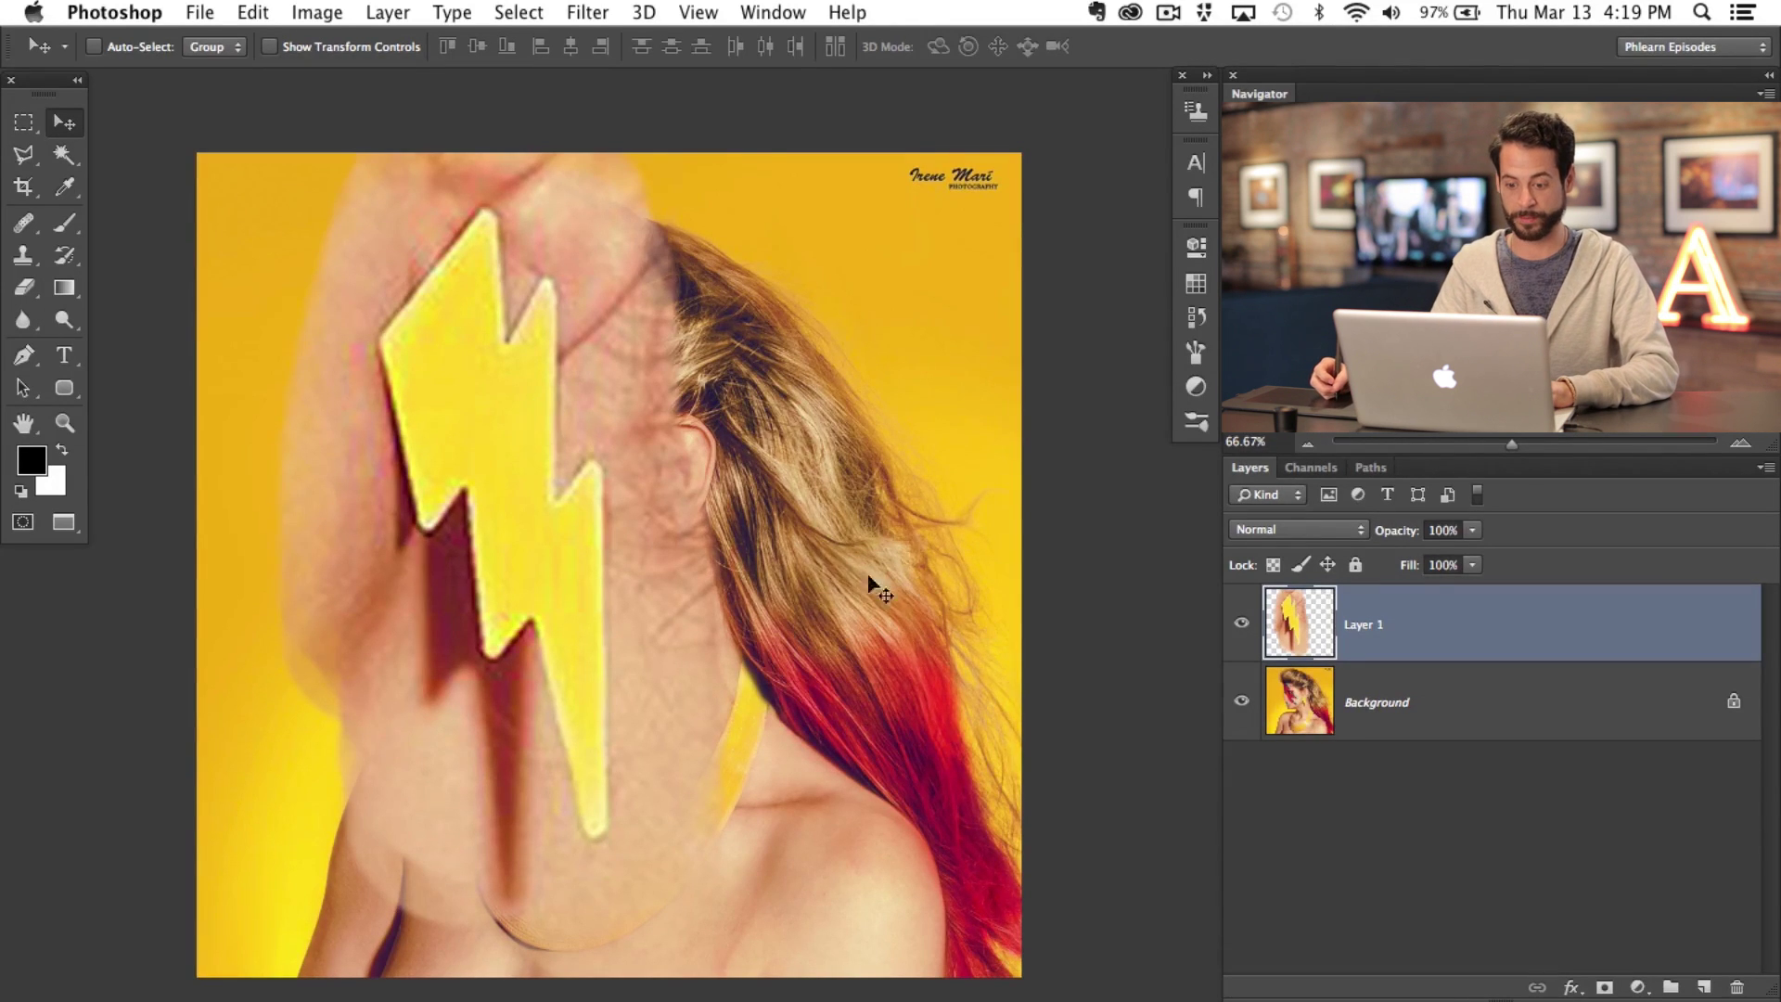
Step: Add a new empty layer above the enlarged earring and activate the Polygonal Lasso tool
scroll(588, 719, left, 3)
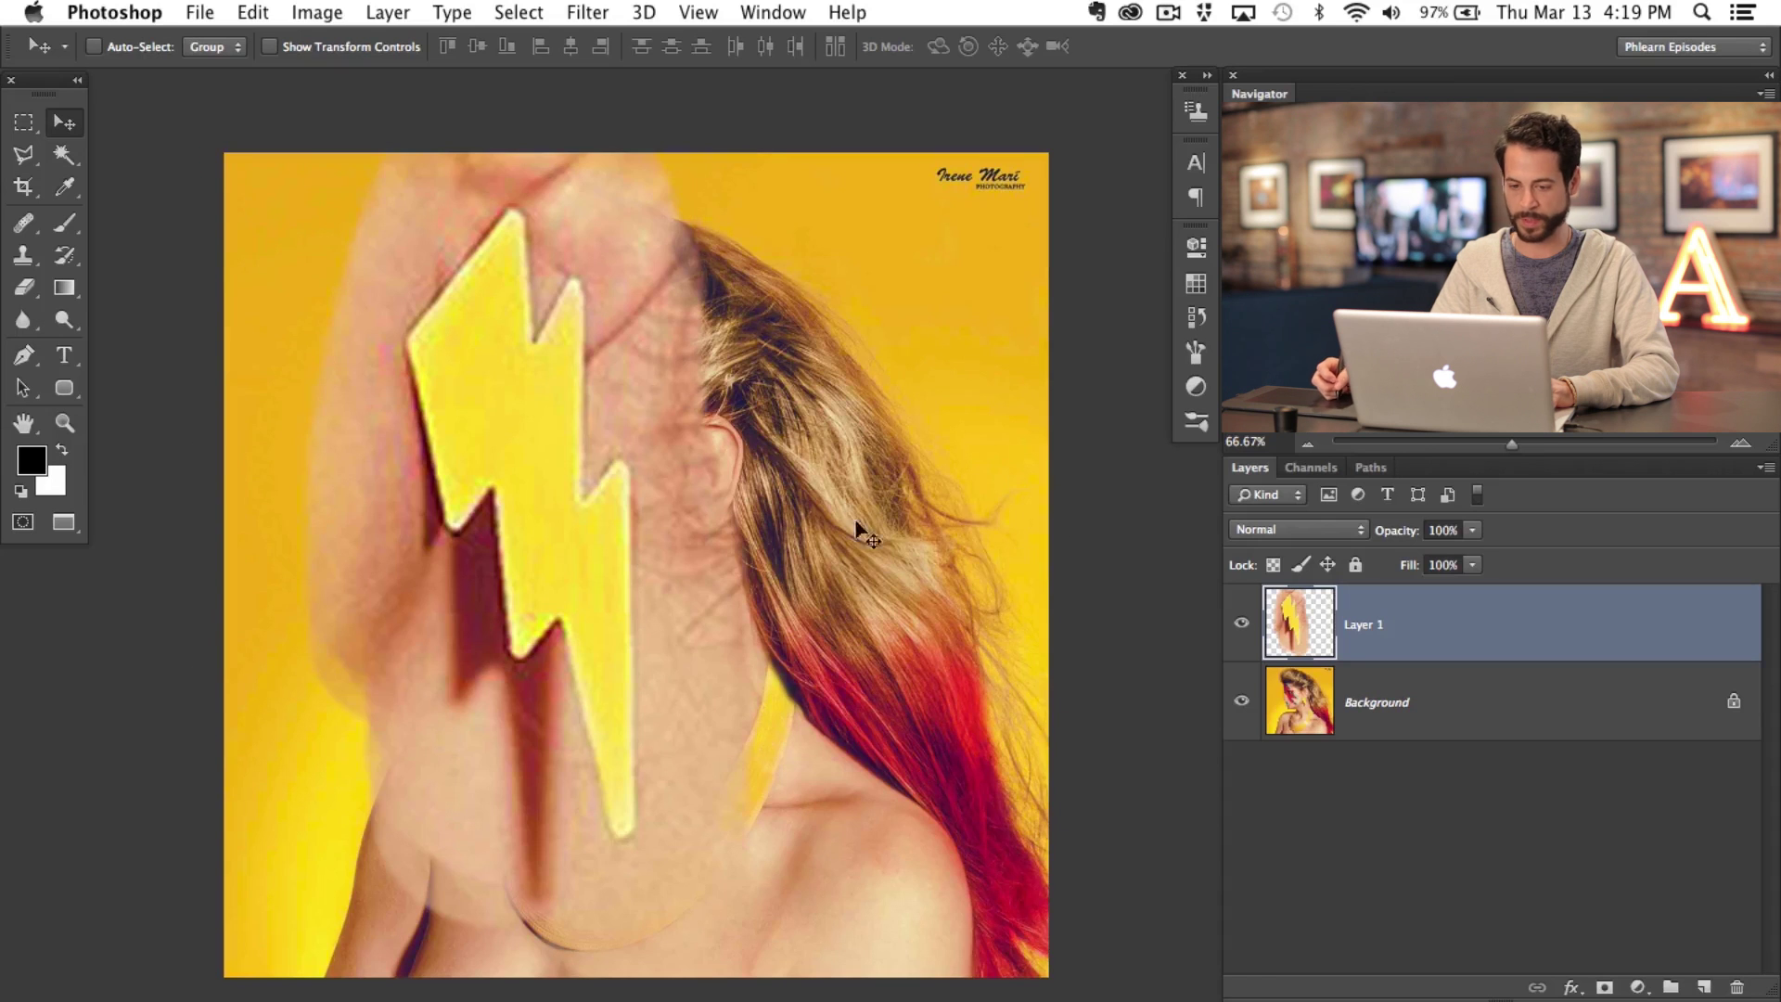
key(super+shift+alt+n)
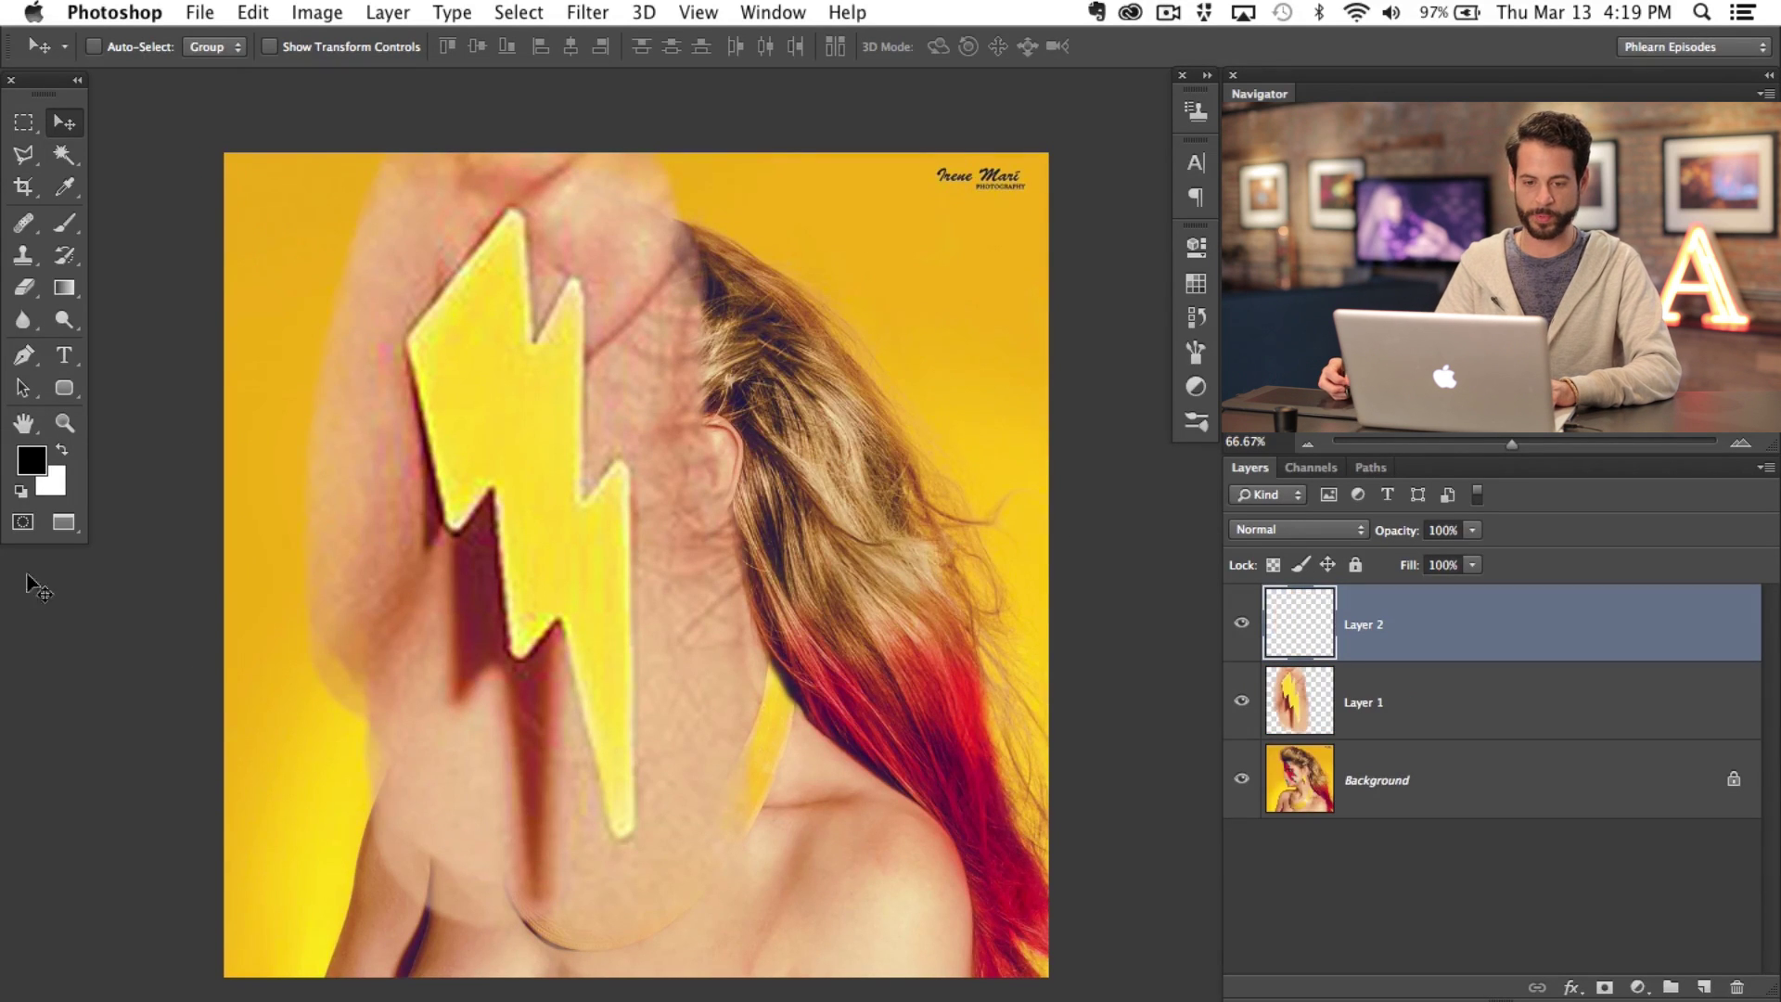
click(27, 159)
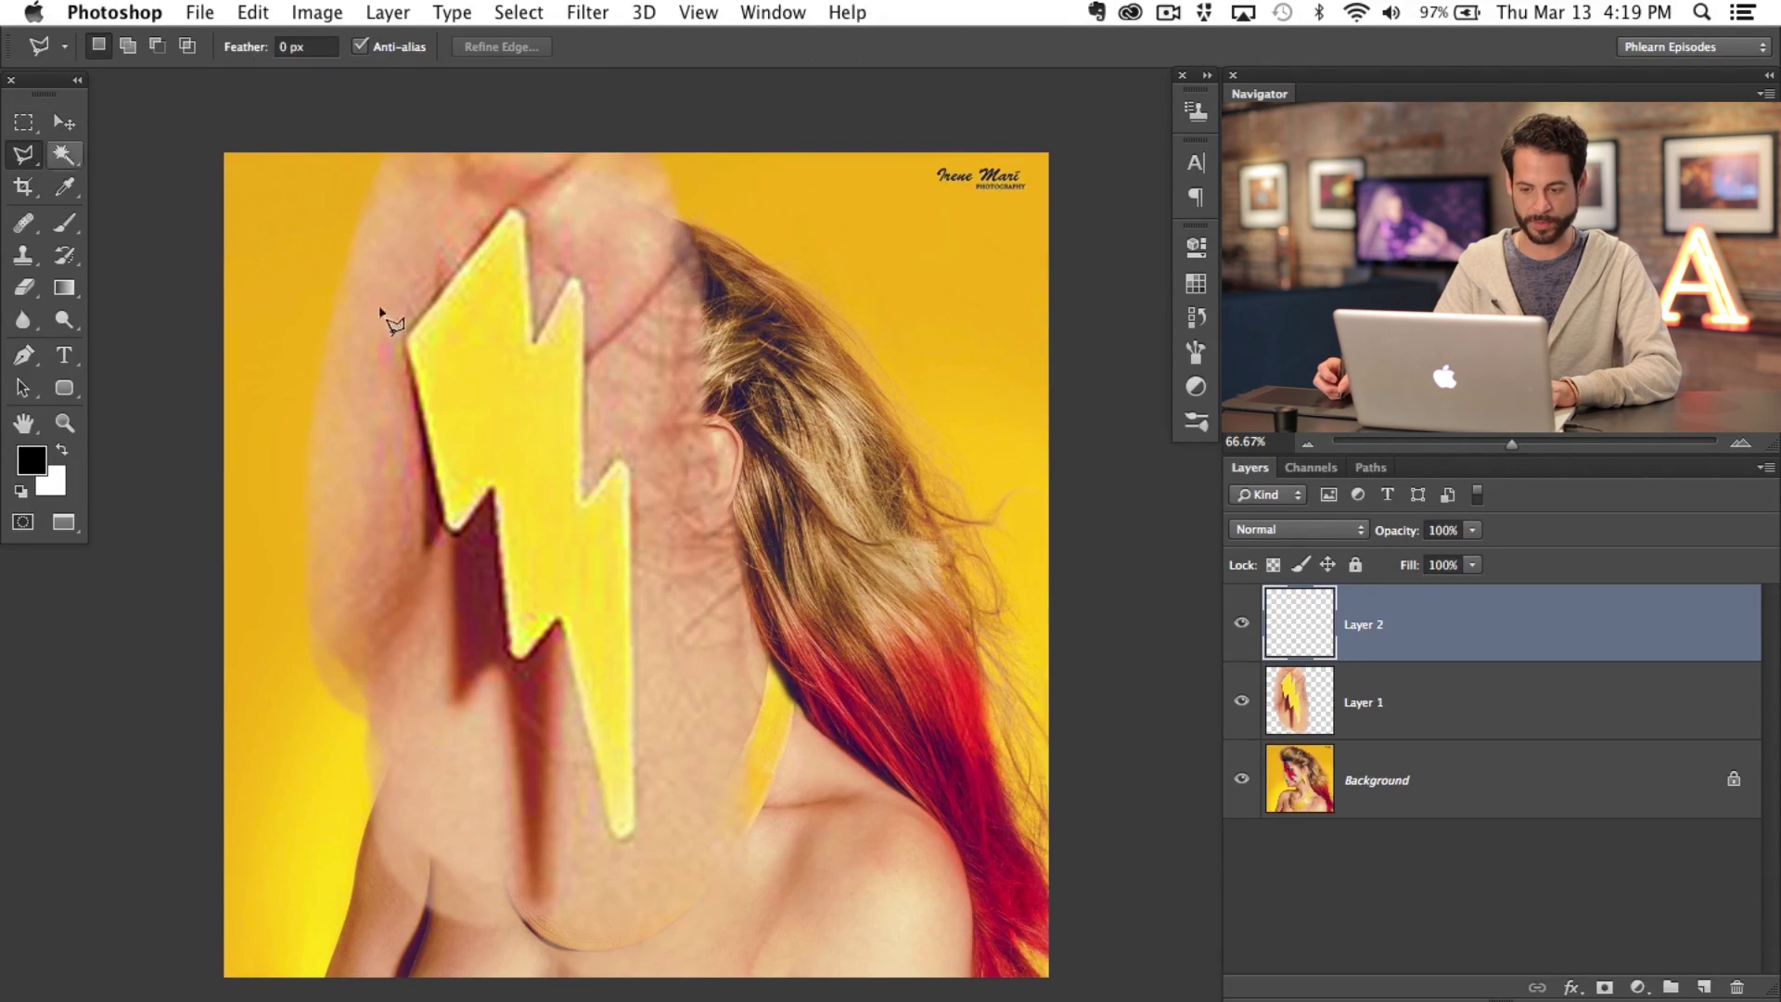
click(624, 839)
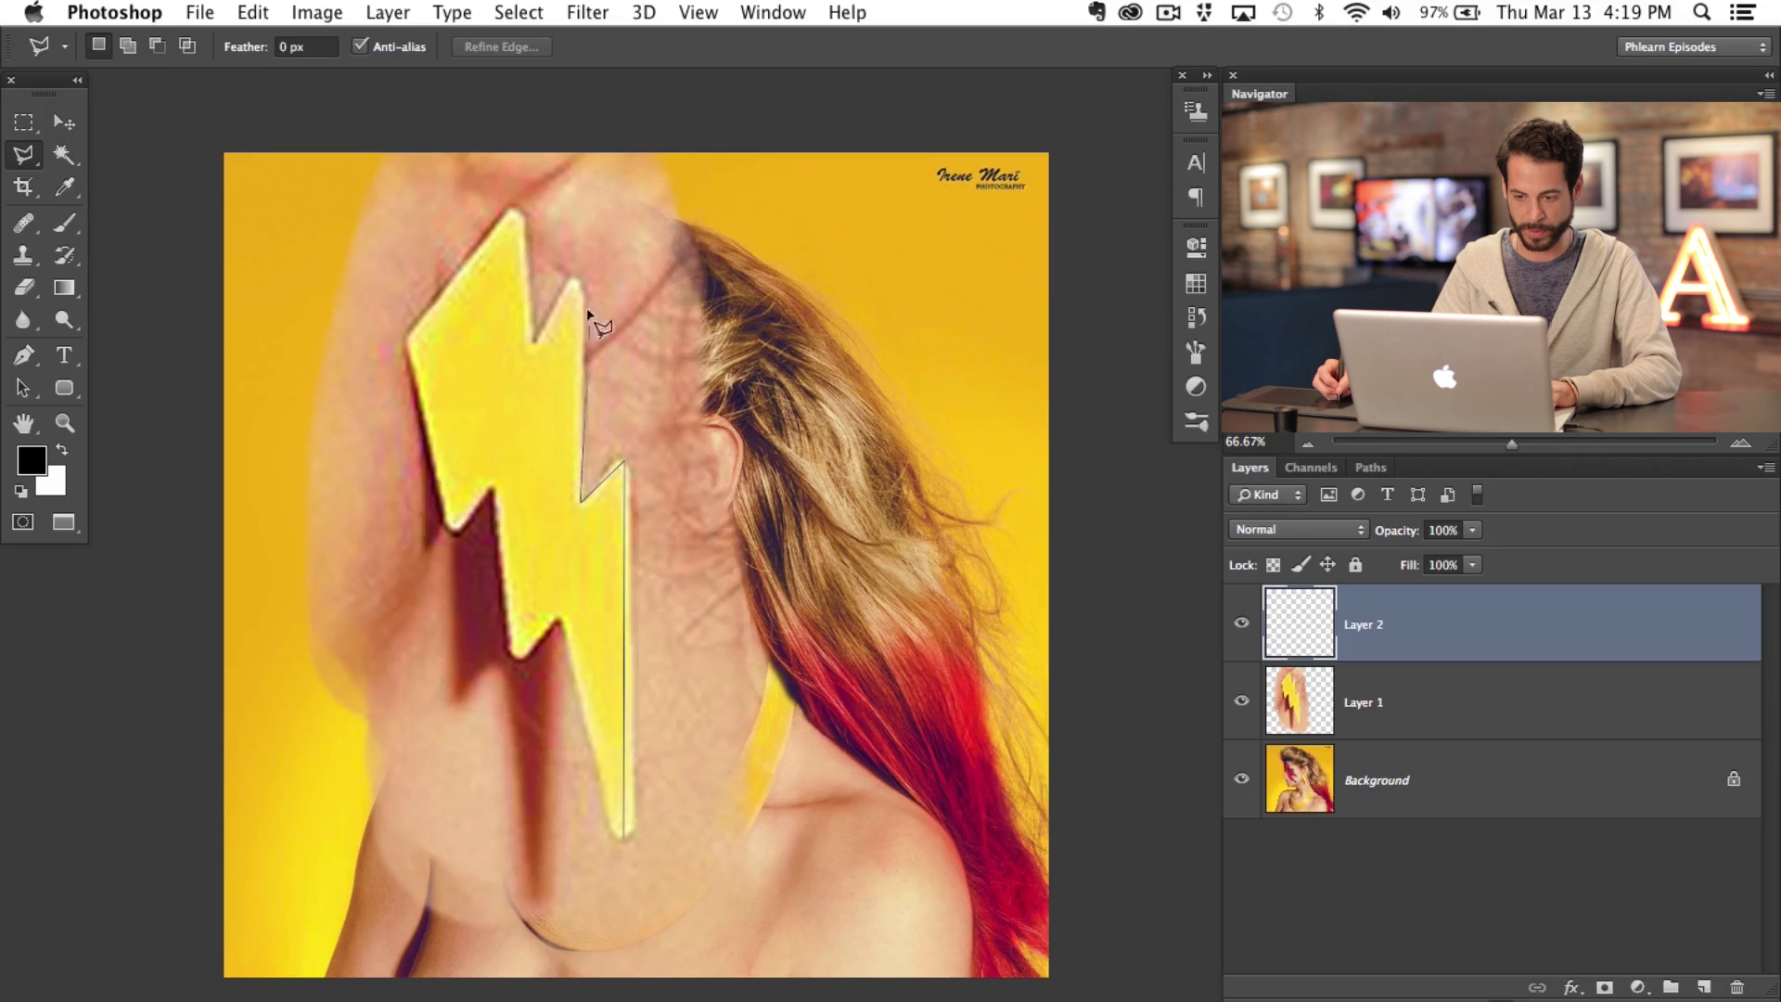
click(578, 280)
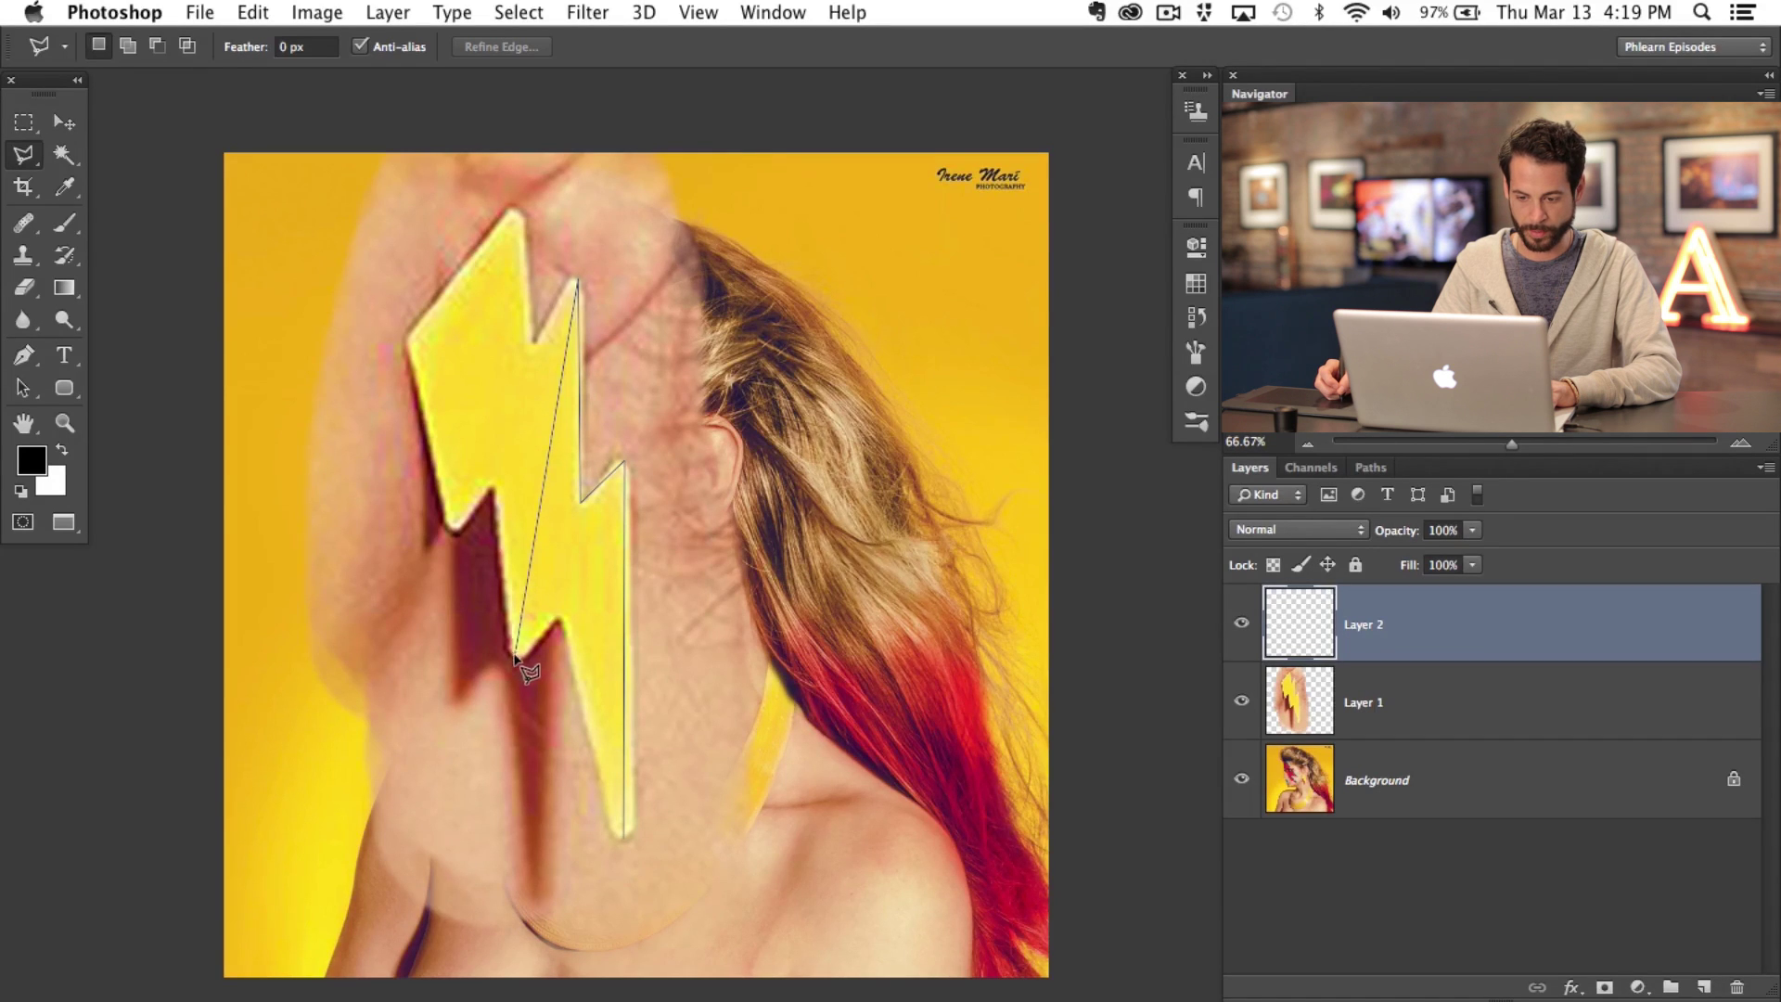
click(516, 657)
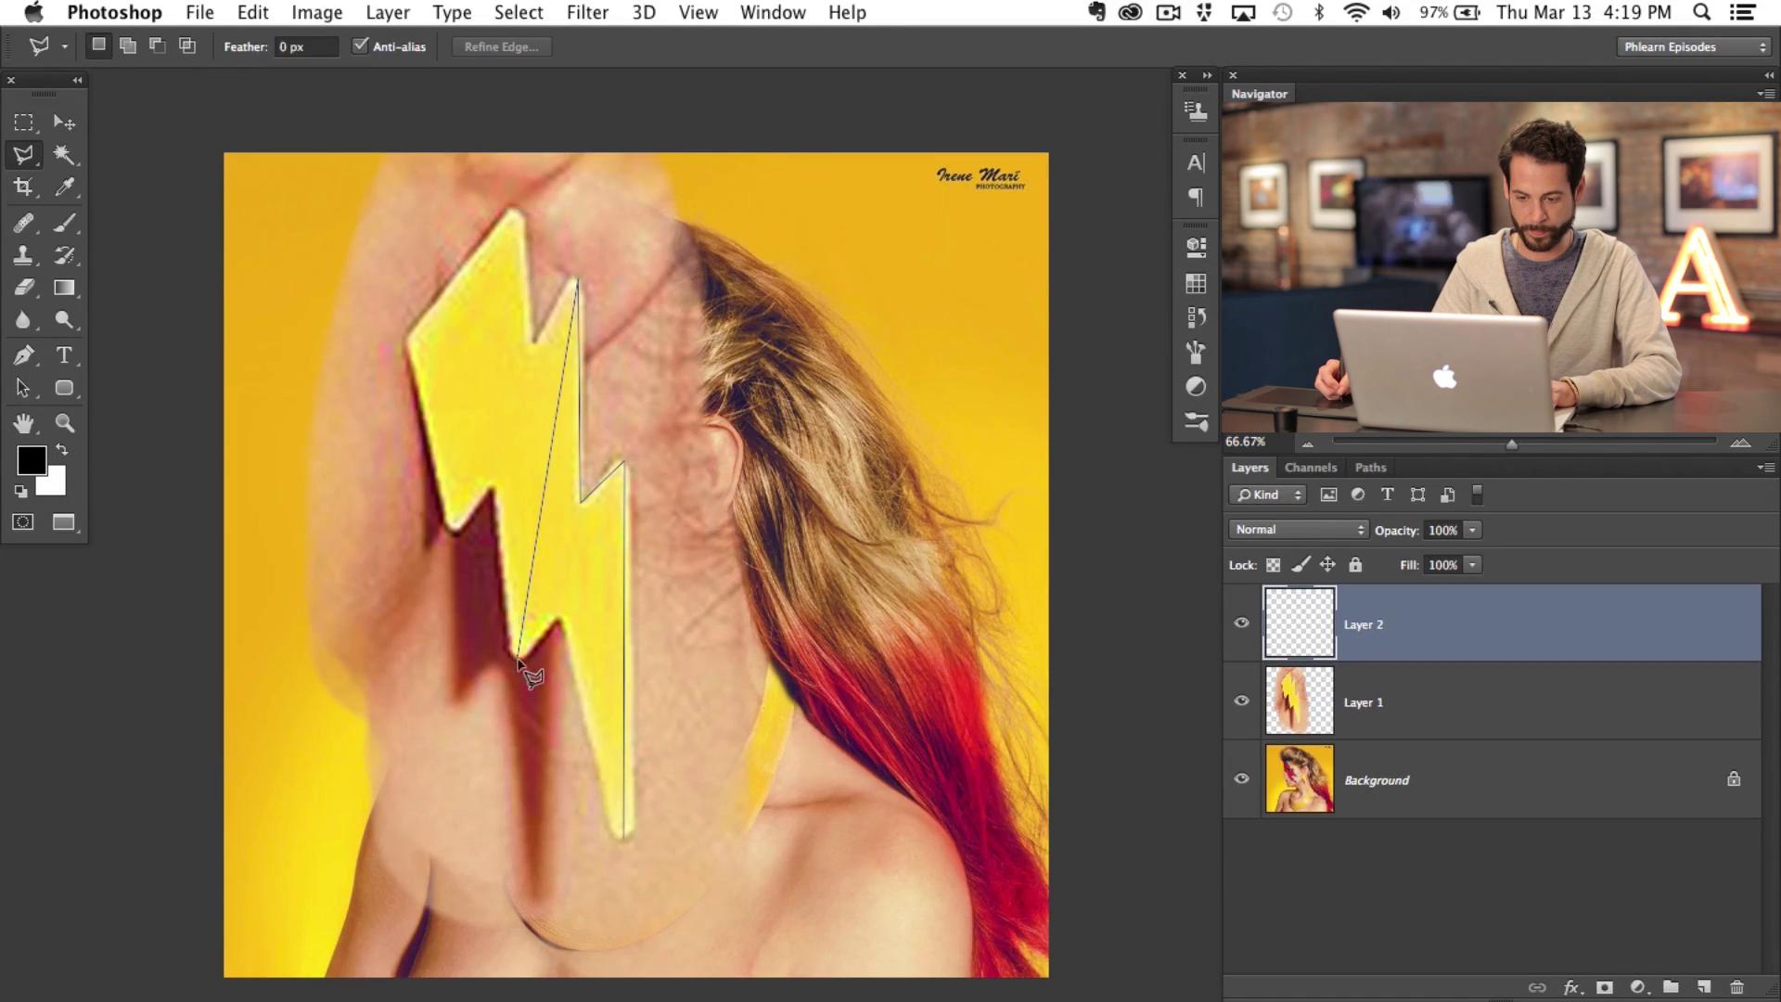
click(561, 626)
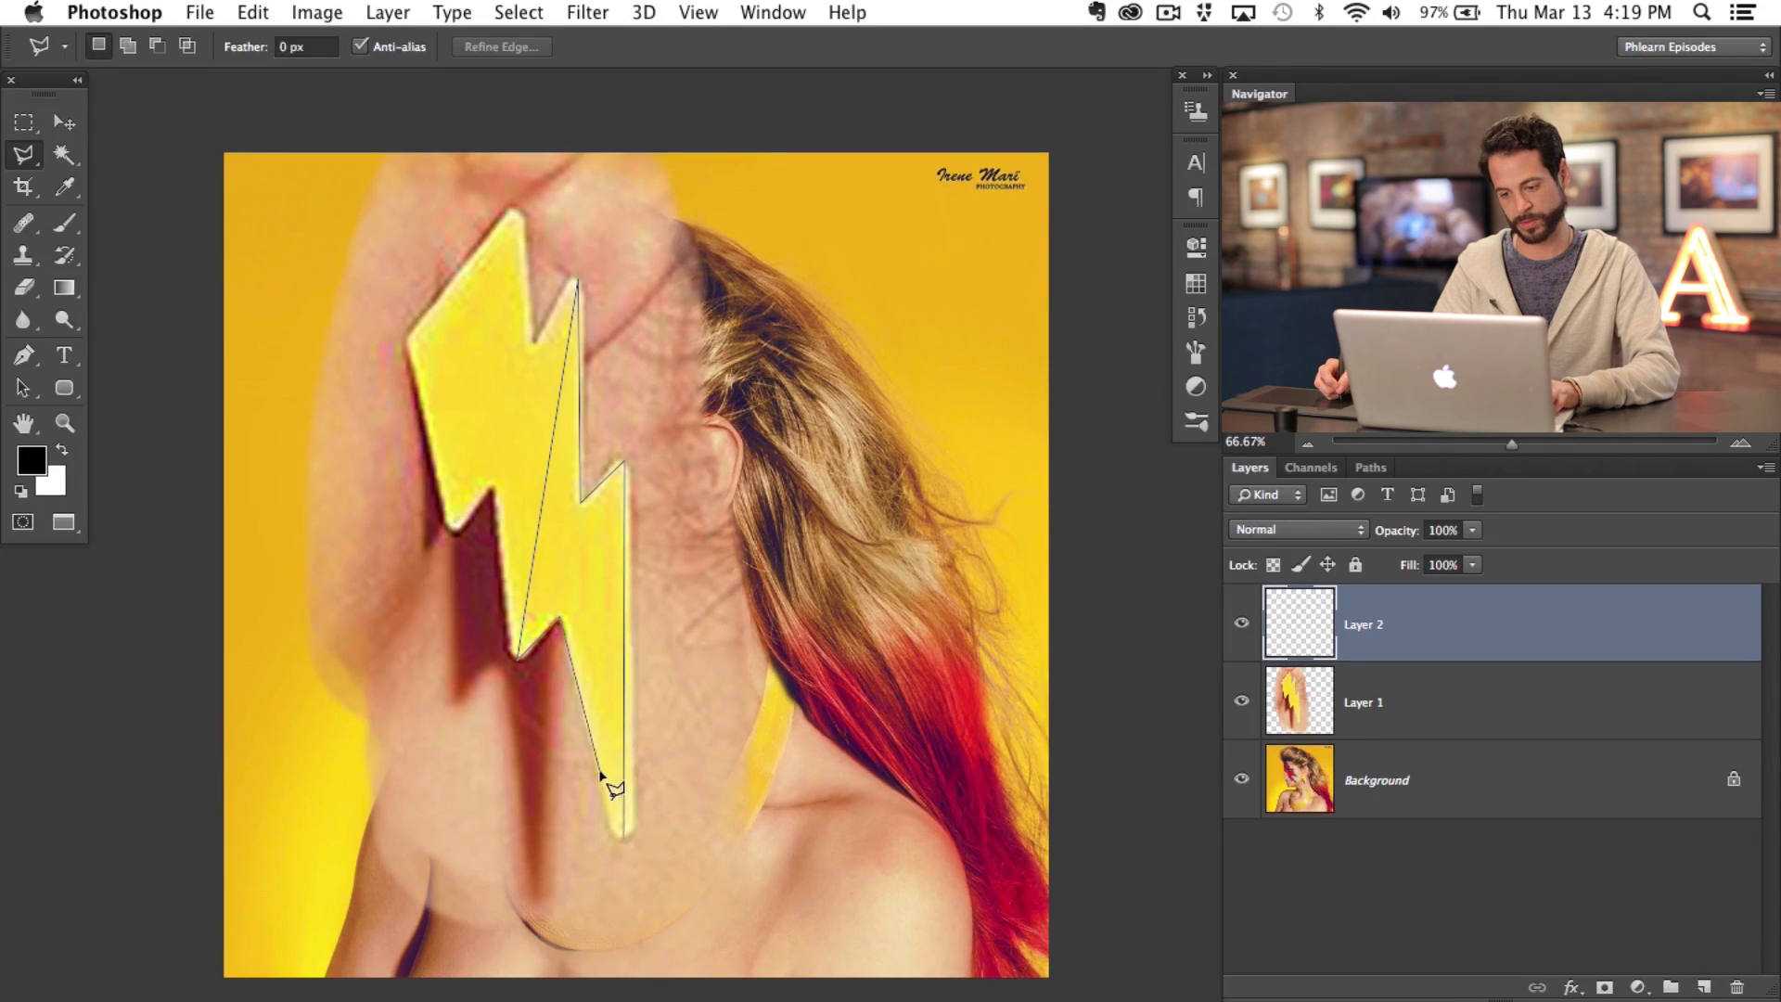
Step: Select a pointed bolt shape with the Polygonal Lasso, tracing the lower part of the enlarged earring up to its upper inner notch
click(625, 838)
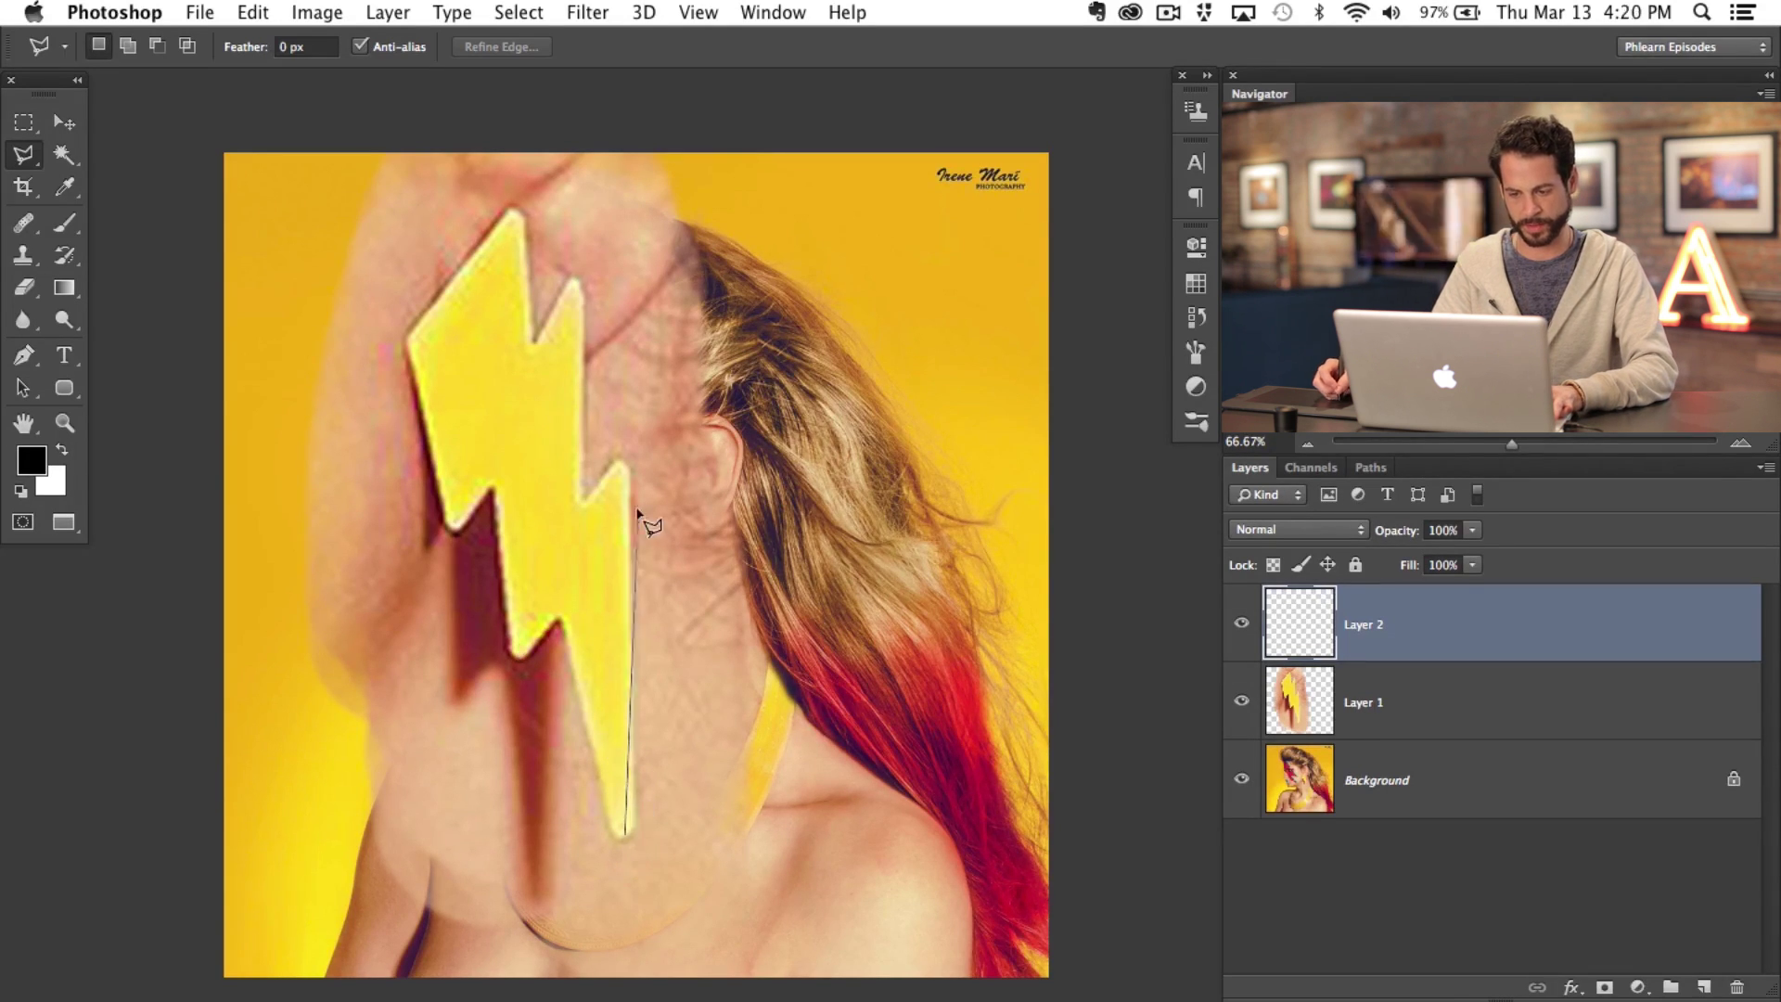
click(626, 461)
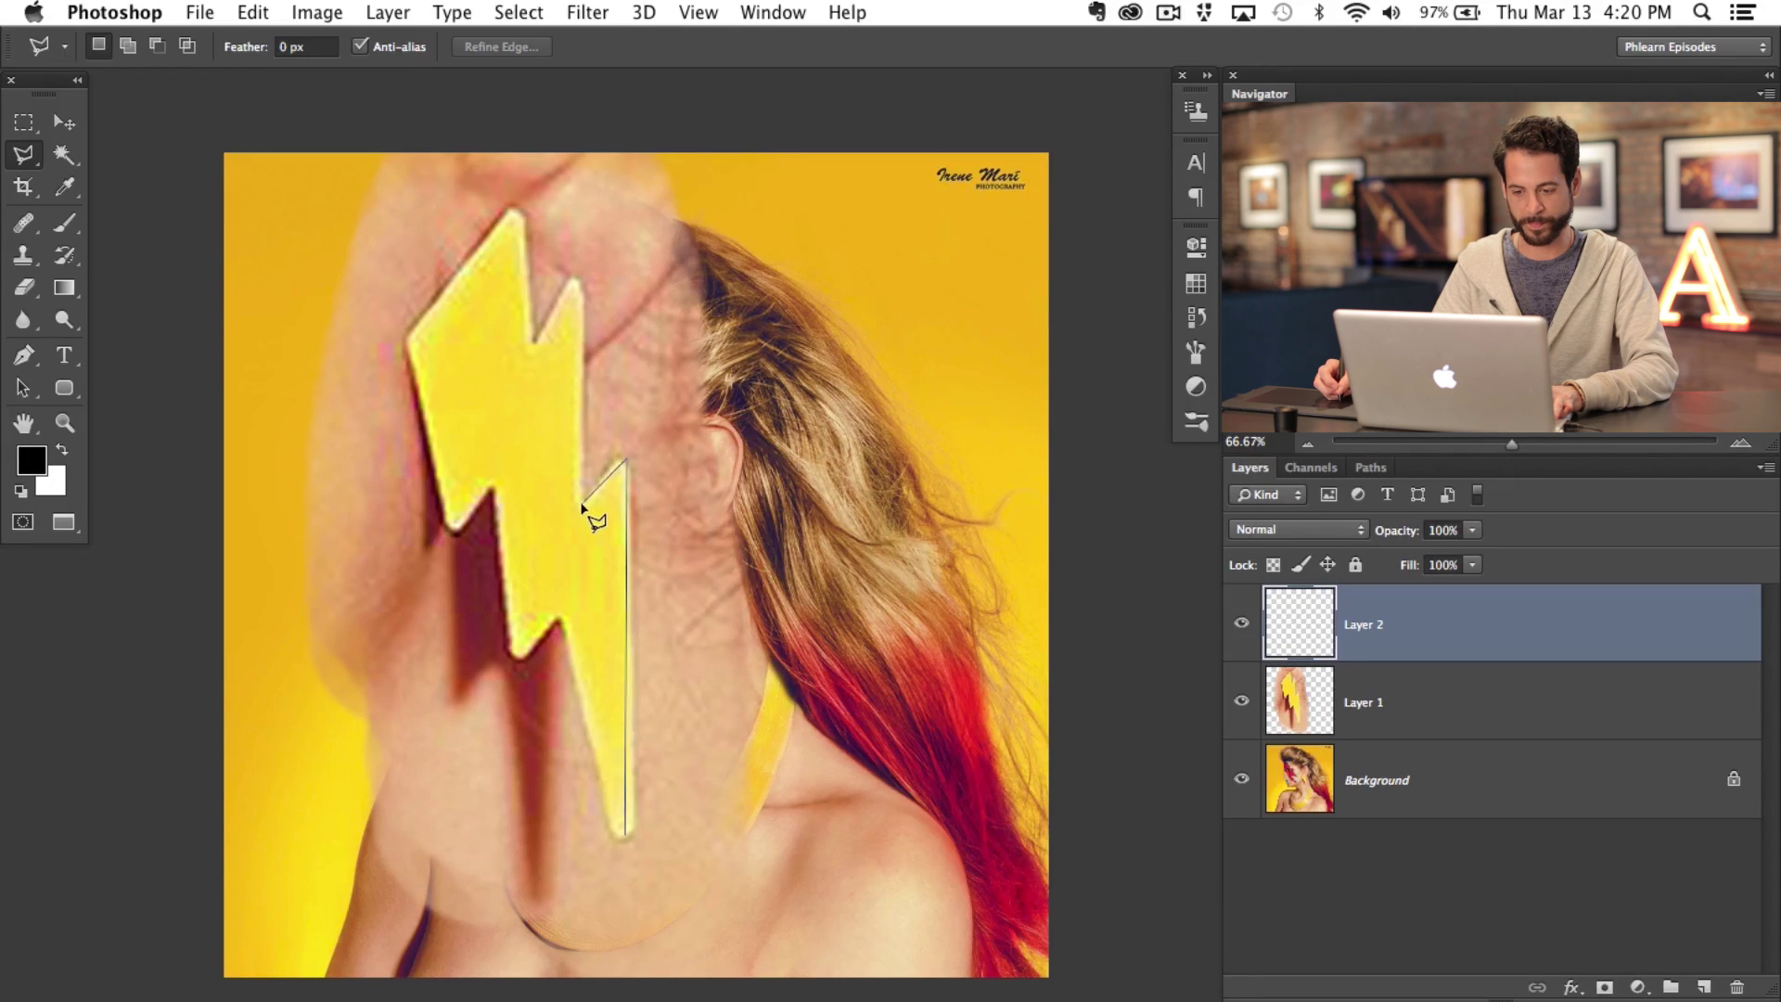
click(534, 344)
click(520, 654)
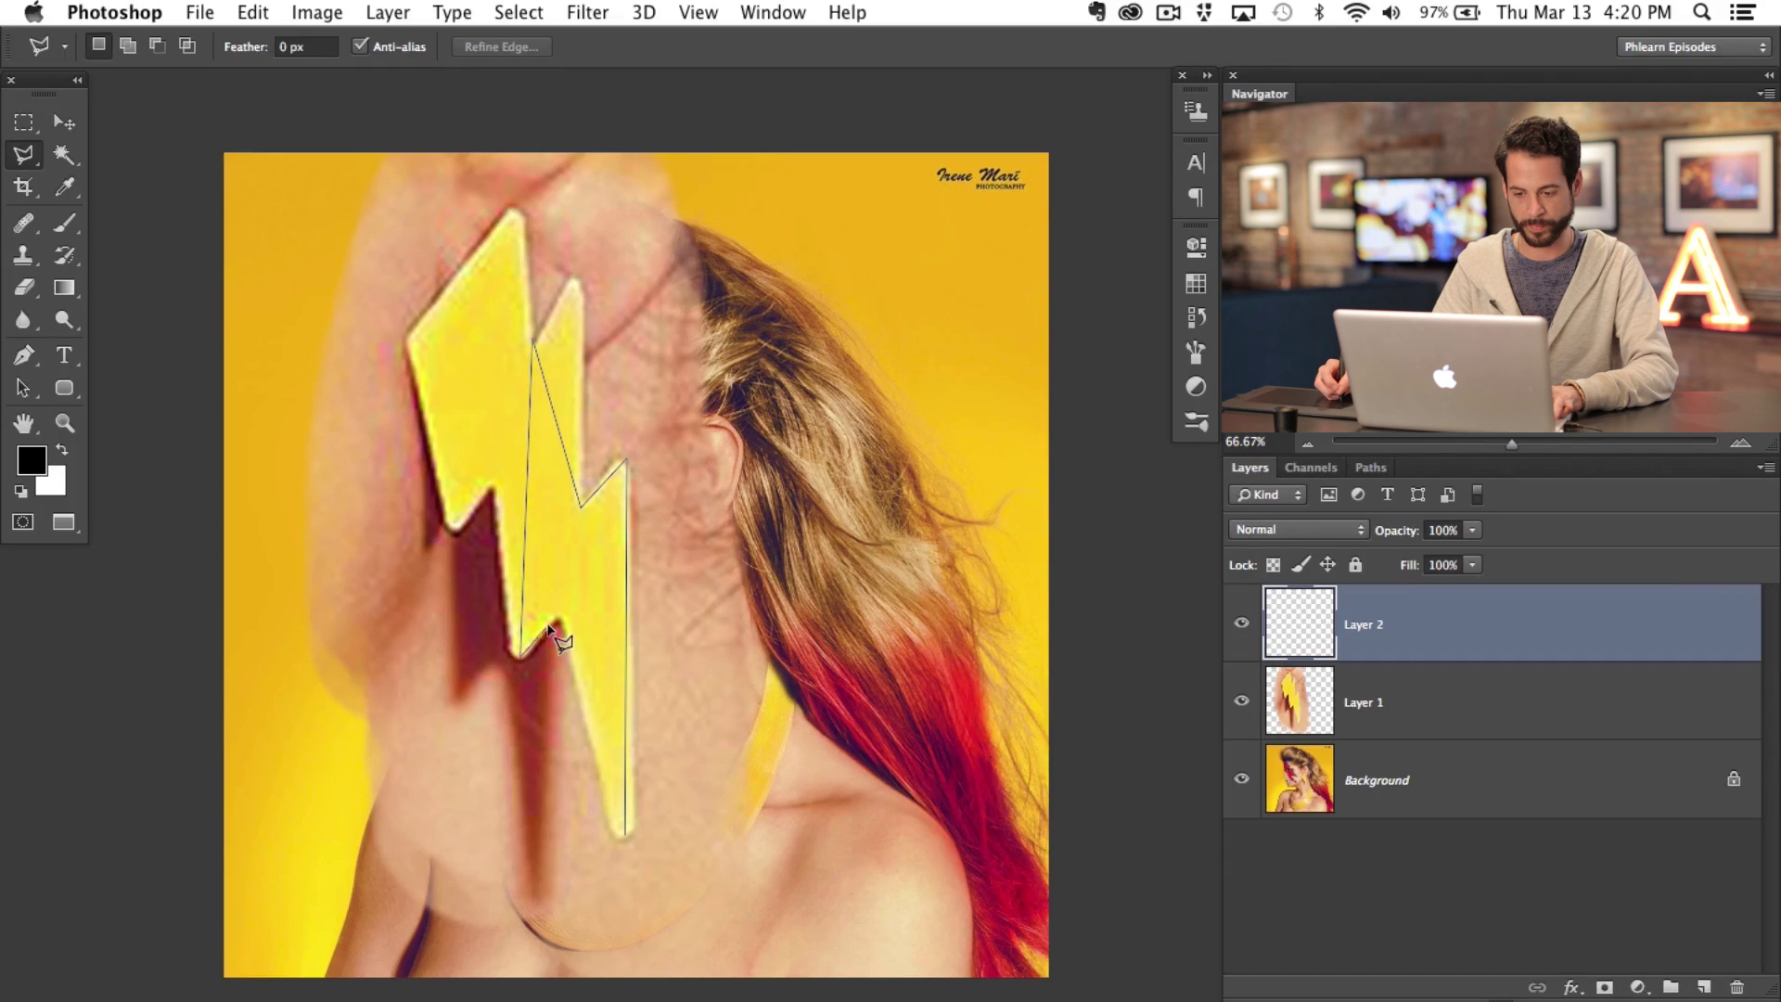
click(562, 618)
double_click(620, 833)
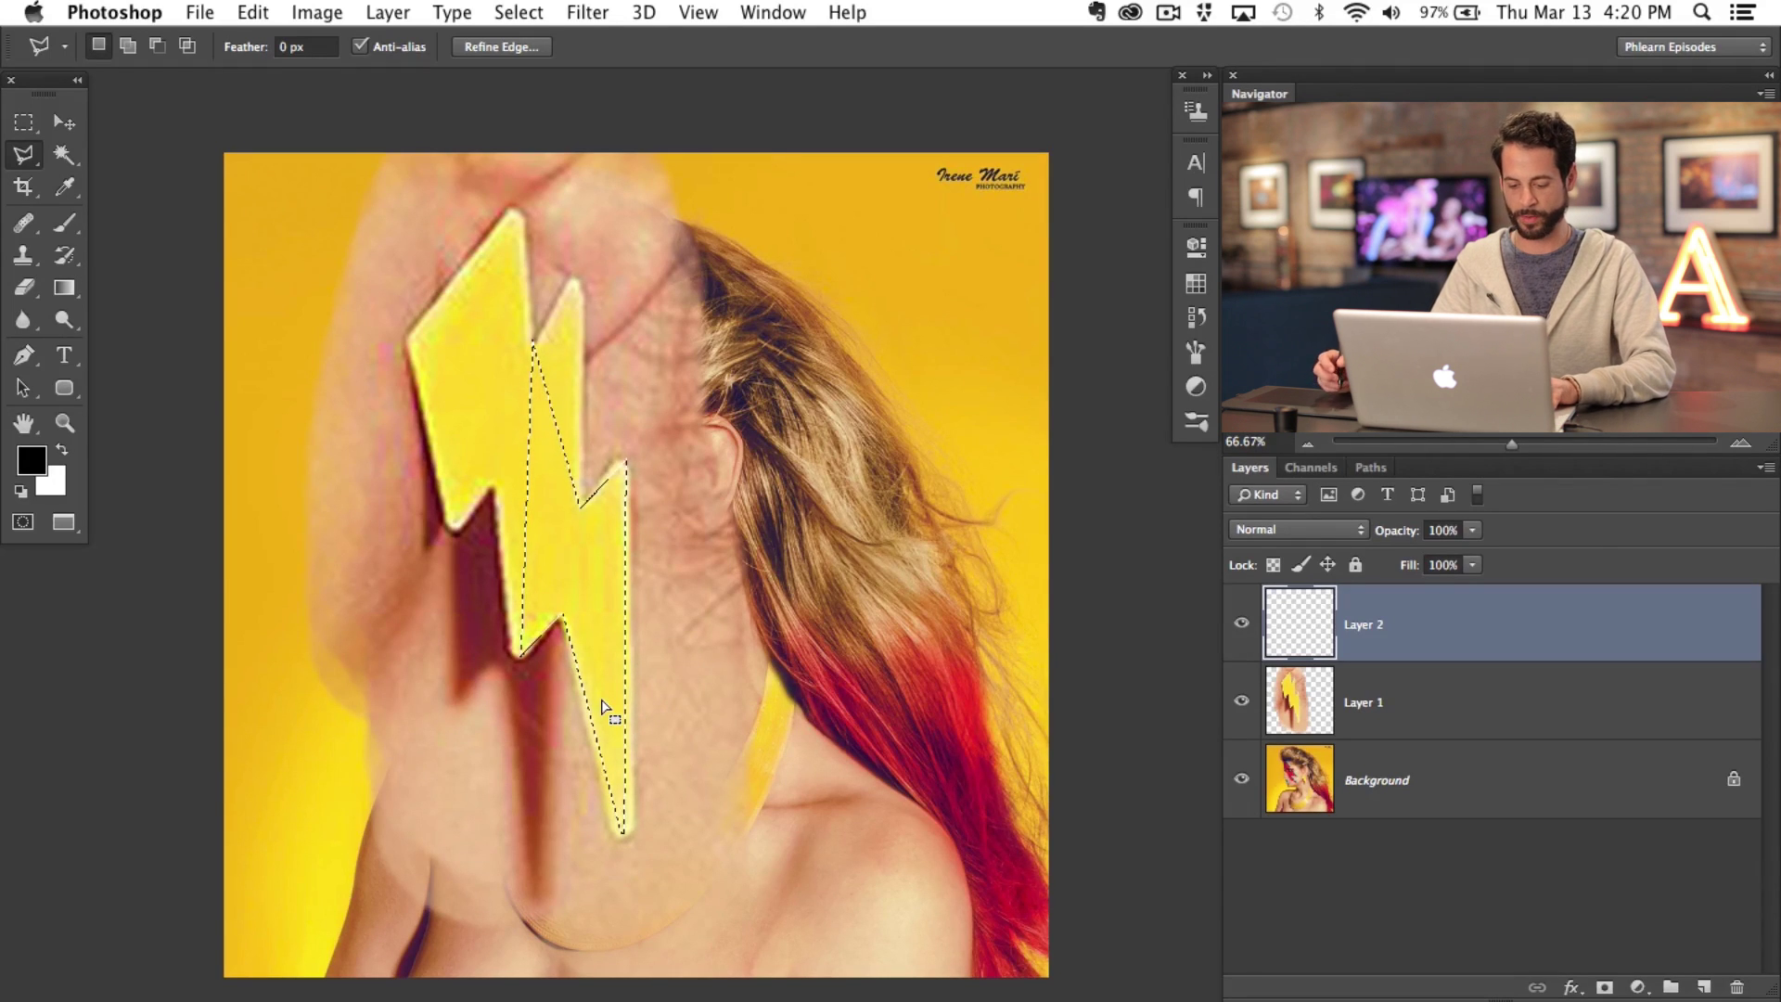
Step: Fill the bolt selection with White in Normal mode at 100% opacity on Layer 2 and deselect it
key(shift+BackSpace)
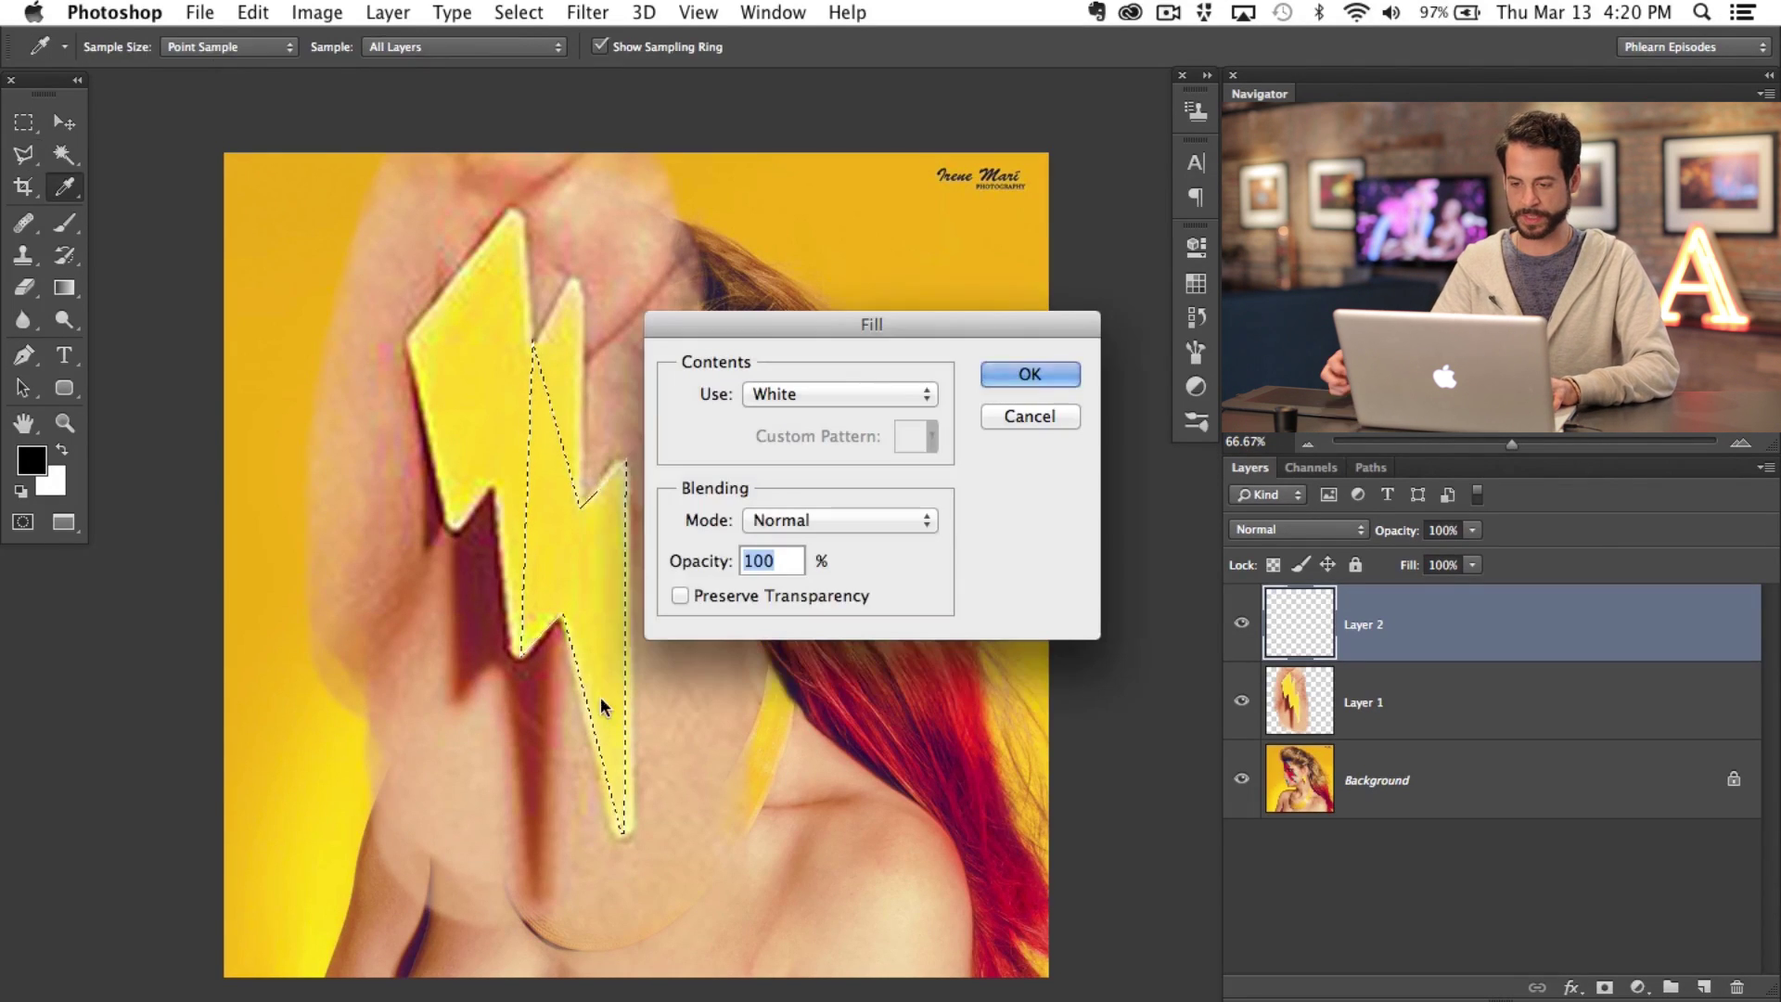
click(1059, 386)
key(ctrl+d)
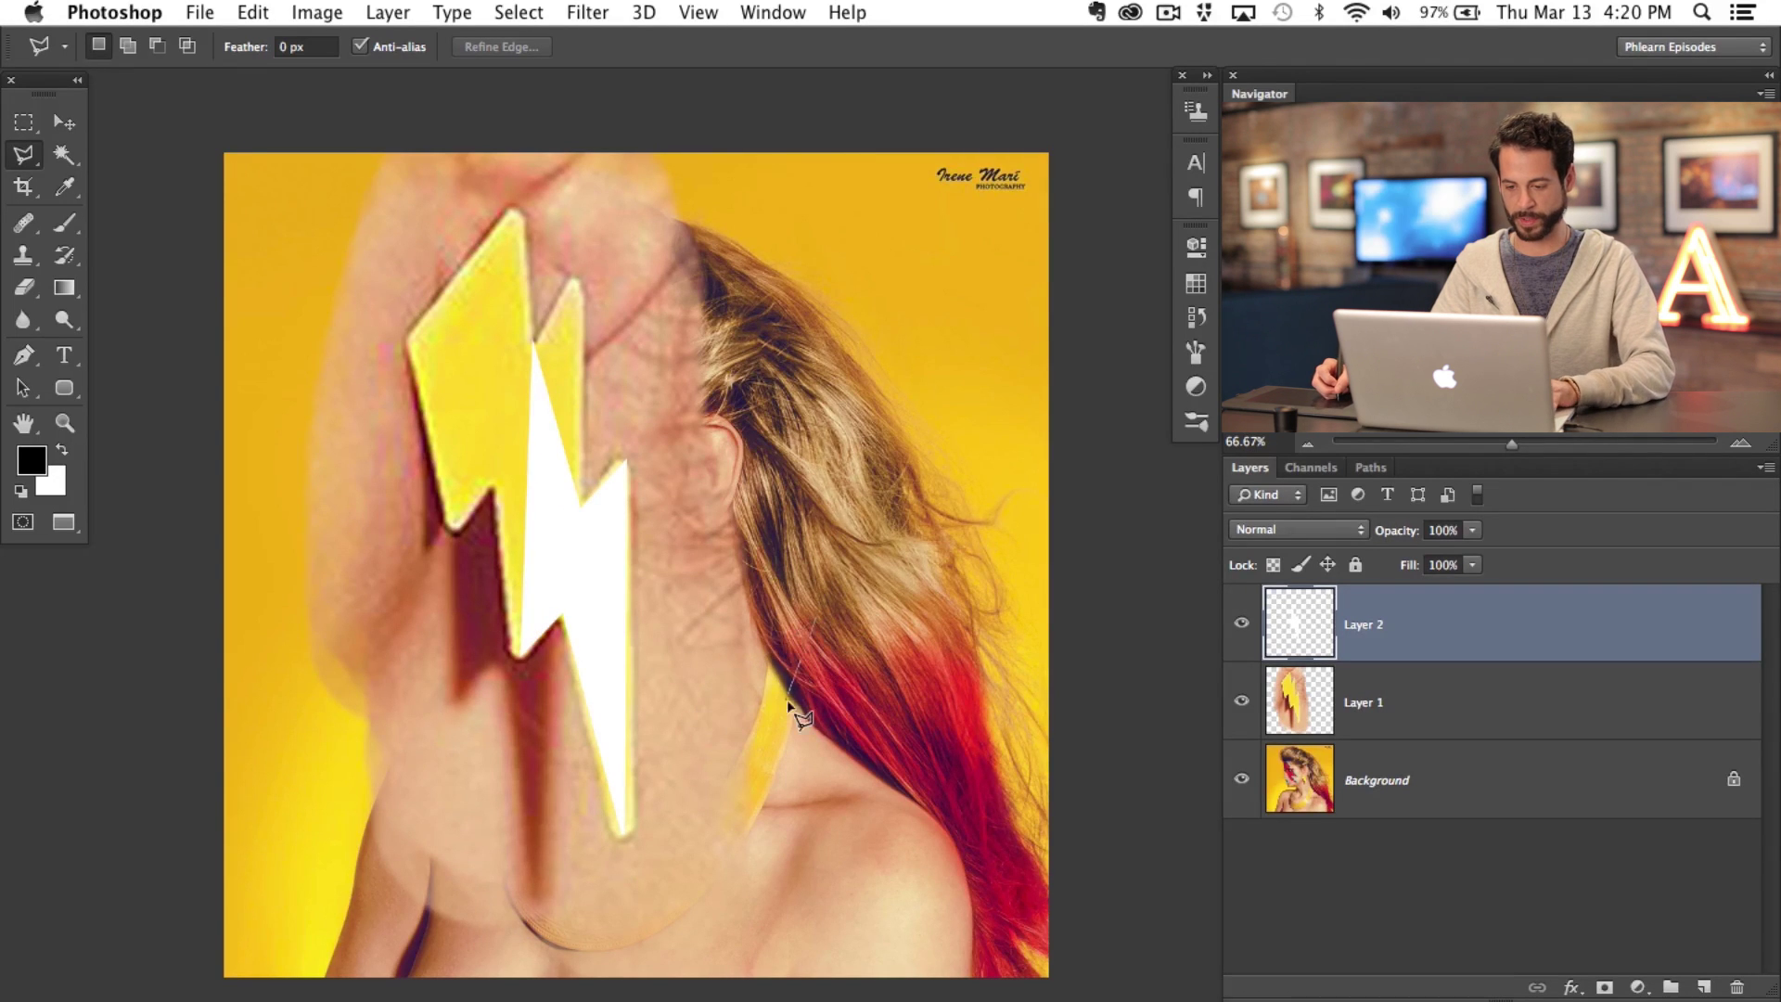
Step: Move the white bolt off the enlarged earring toward the hair and delete Layer 1
key(v)
drag(654, 680, 729, 586)
click(1396, 728)
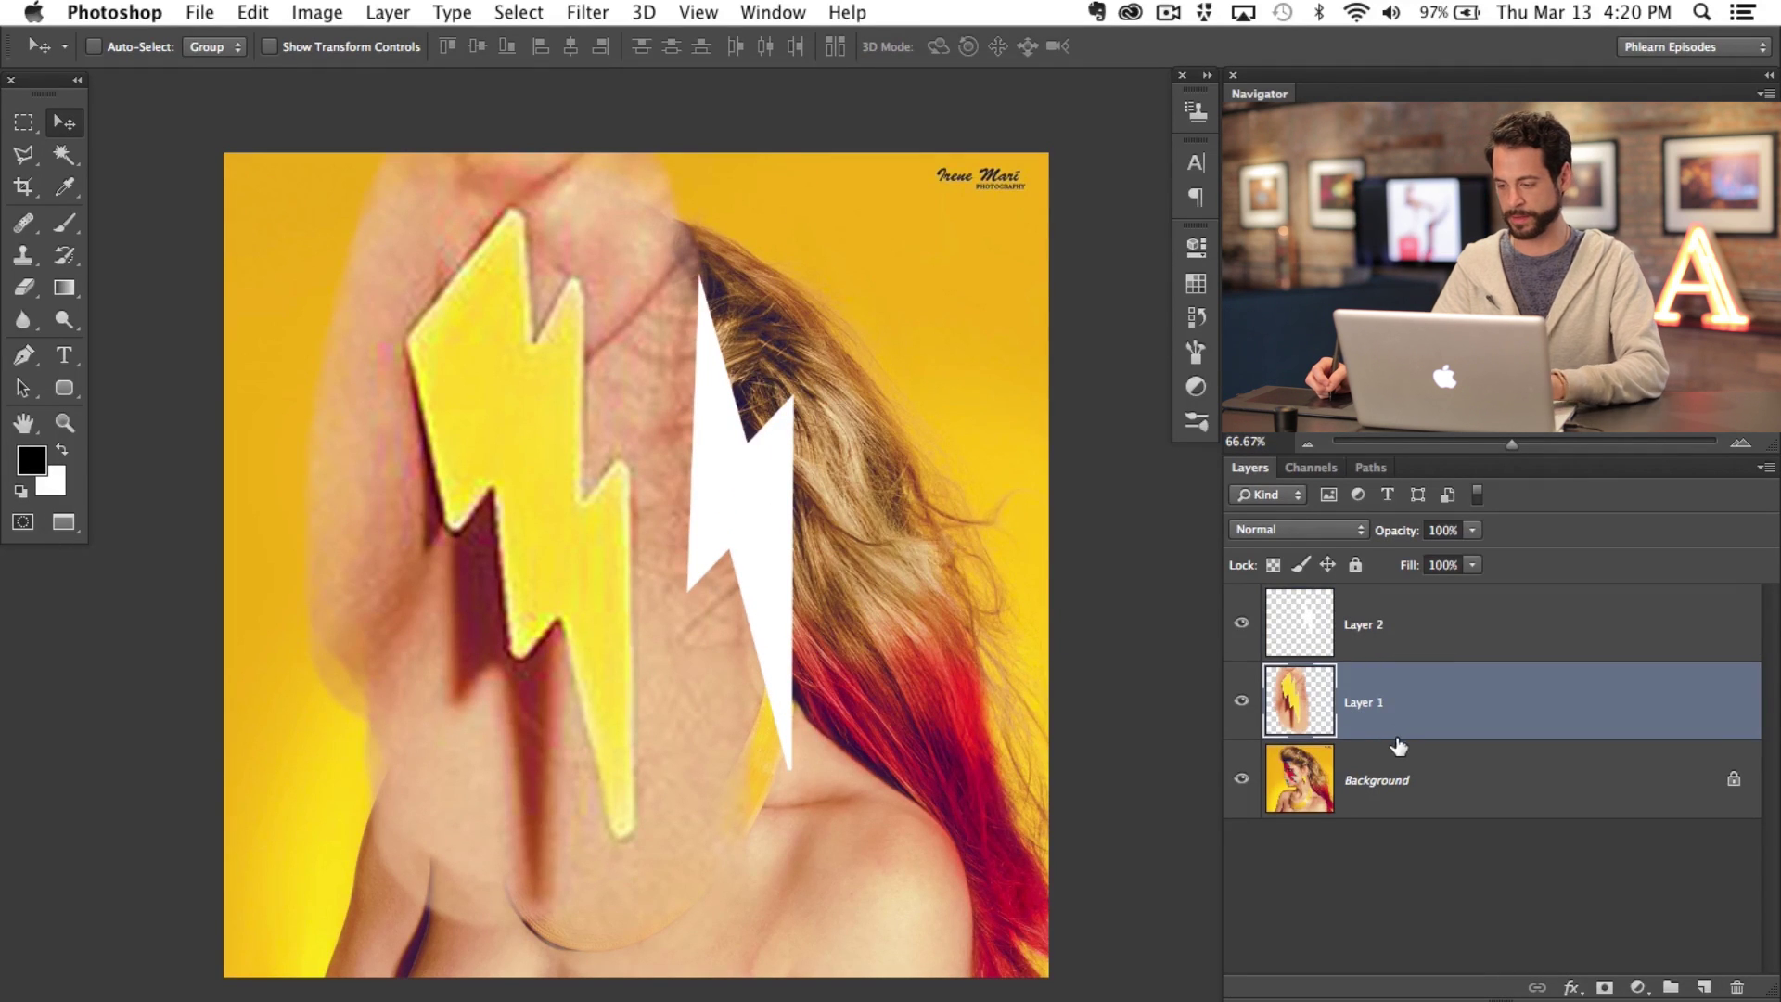
key(BackSpace)
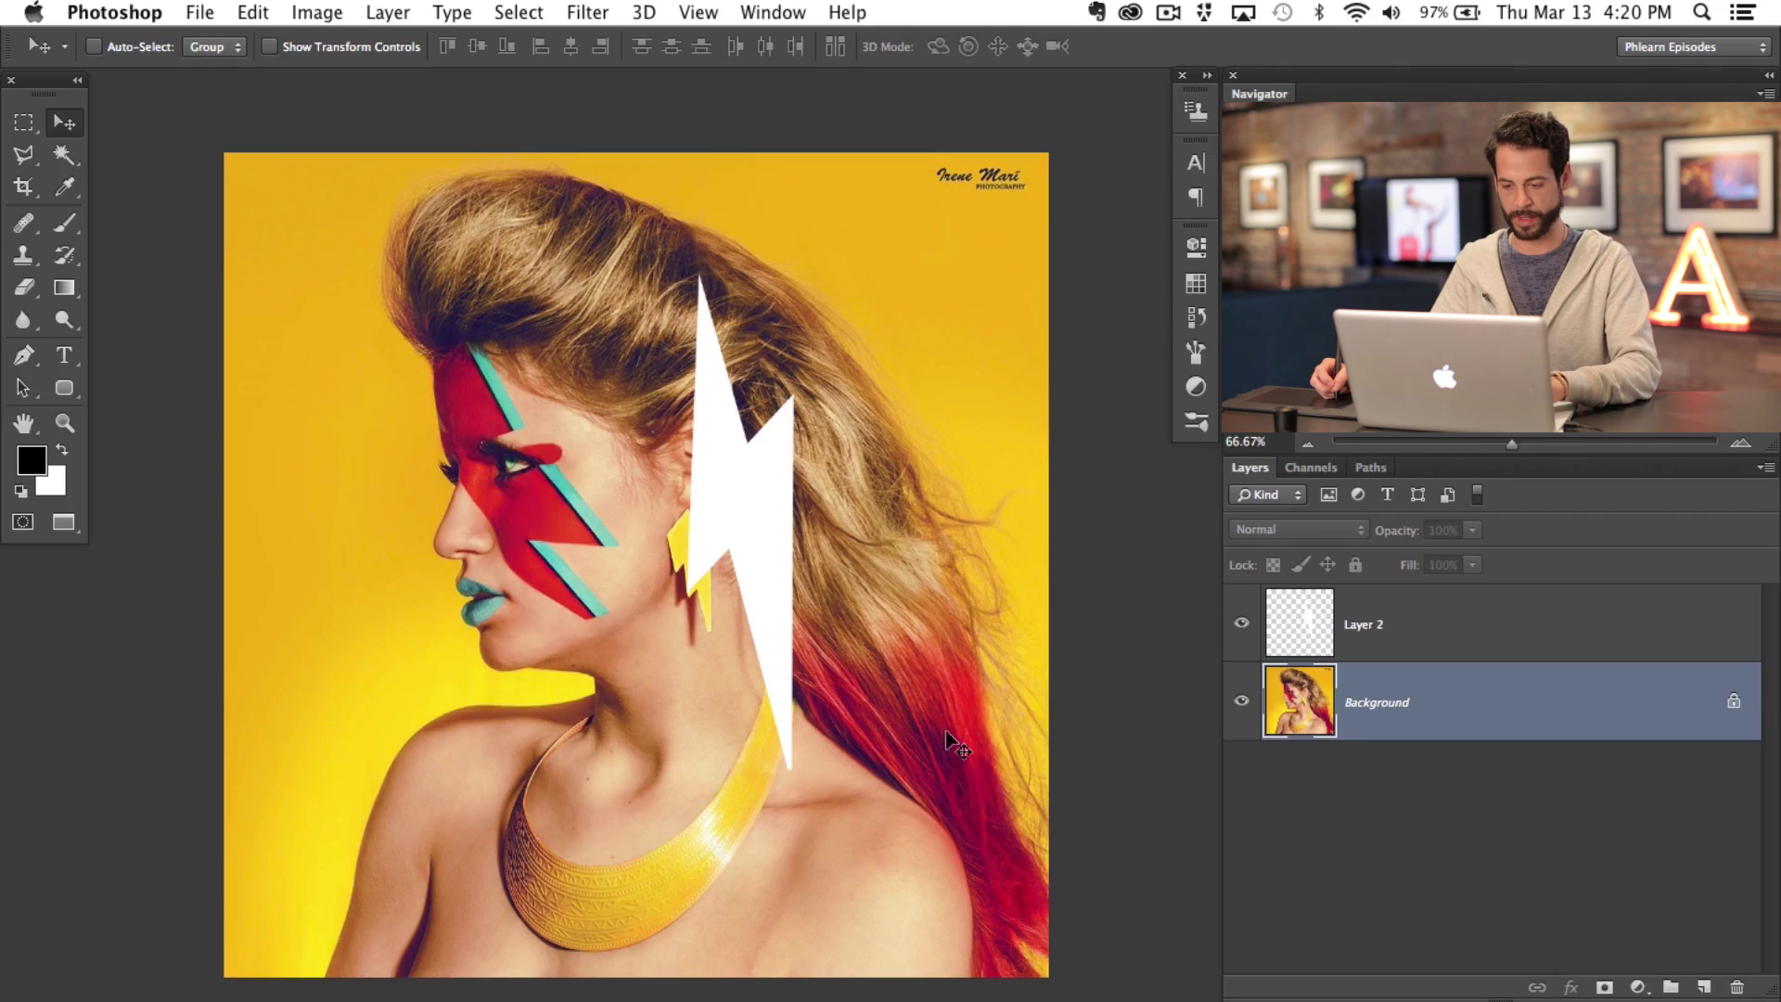
Step: Rotate the white bolt counterclockwise, enlarge it and place it diagonally from the hairline across the face to the shoulder
click(1412, 649)
key(super+t)
drag(899, 811, 968, 694)
drag(848, 712, 969, 876)
key(Return)
drag(862, 682, 703, 616)
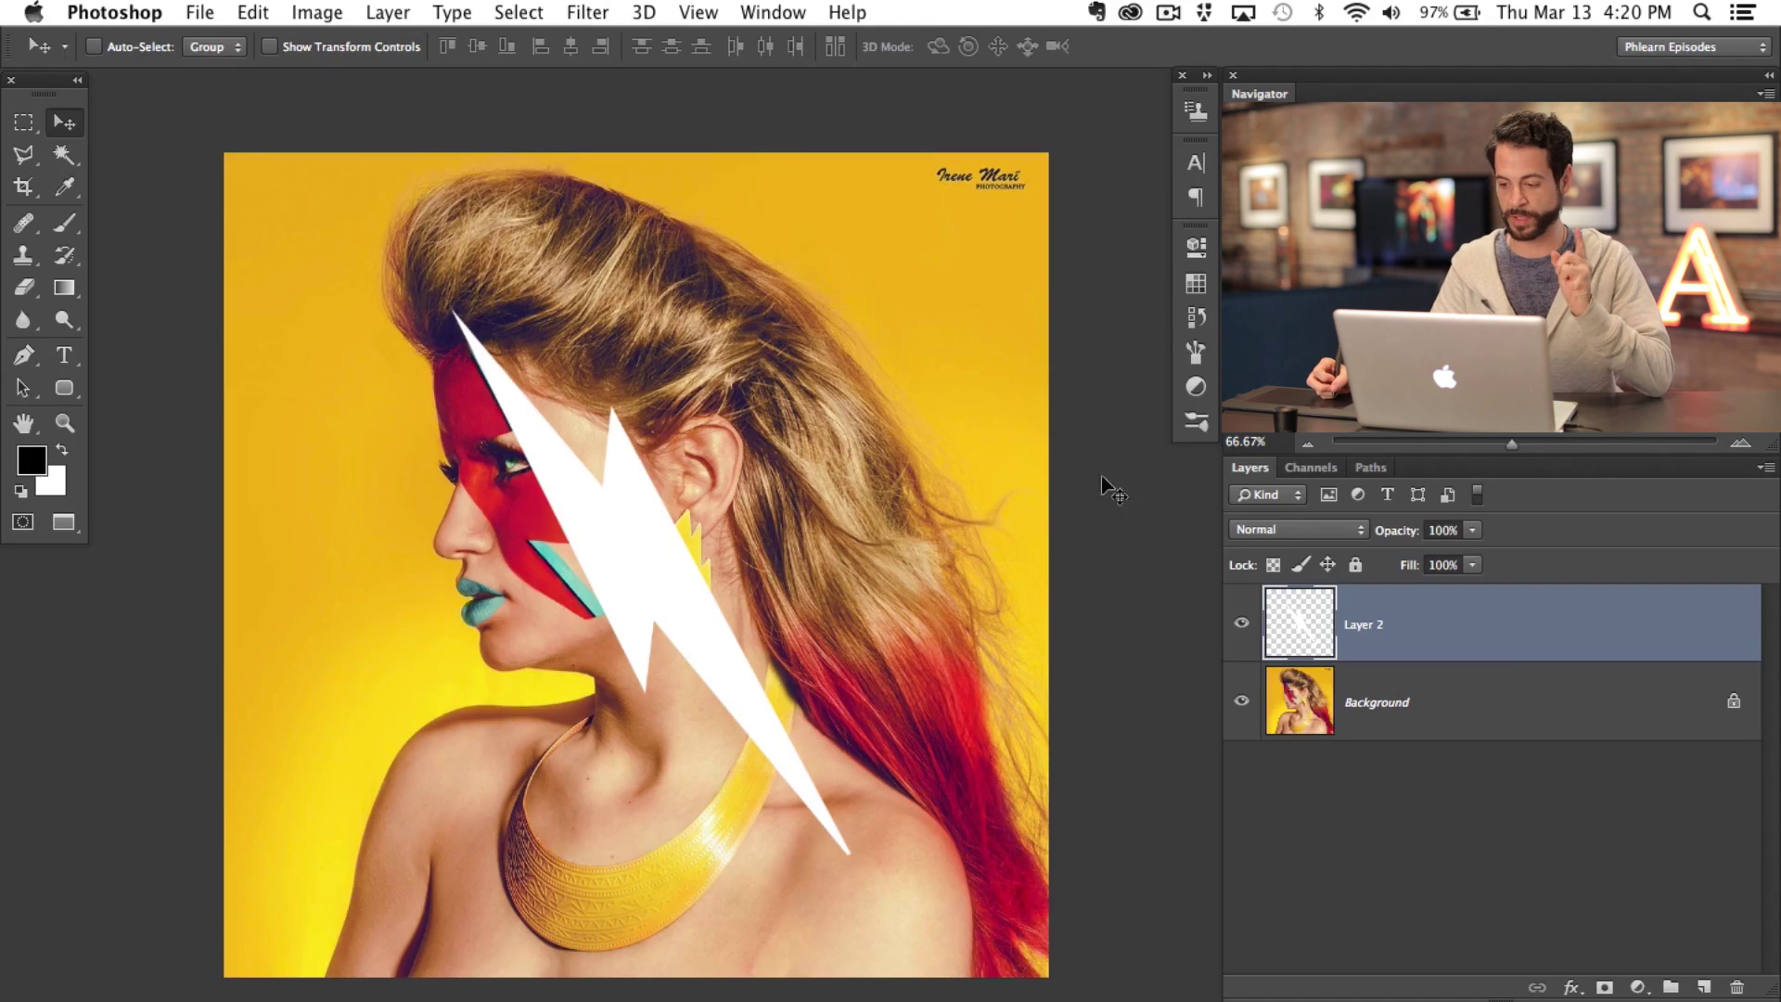
Step: Duplicate the white bolt's layer into a new document under the name Layer 1
right_click(1466, 633)
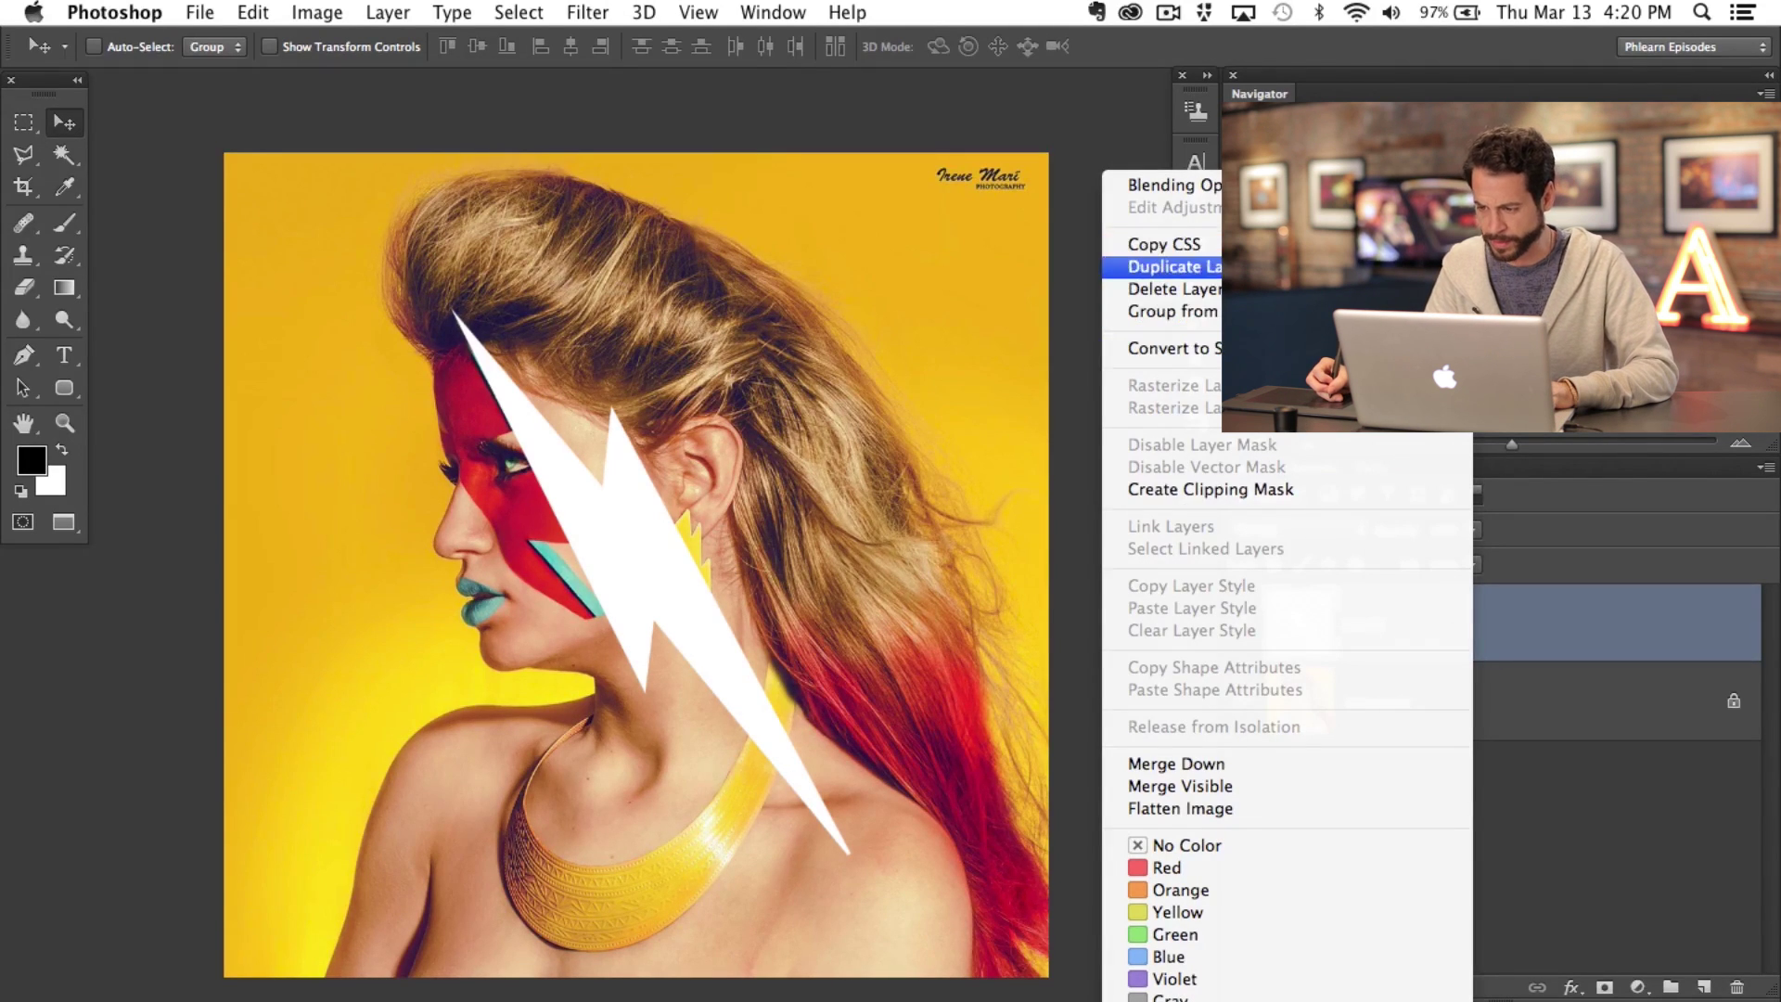
click(1170, 267)
click(764, 501)
click(765, 521)
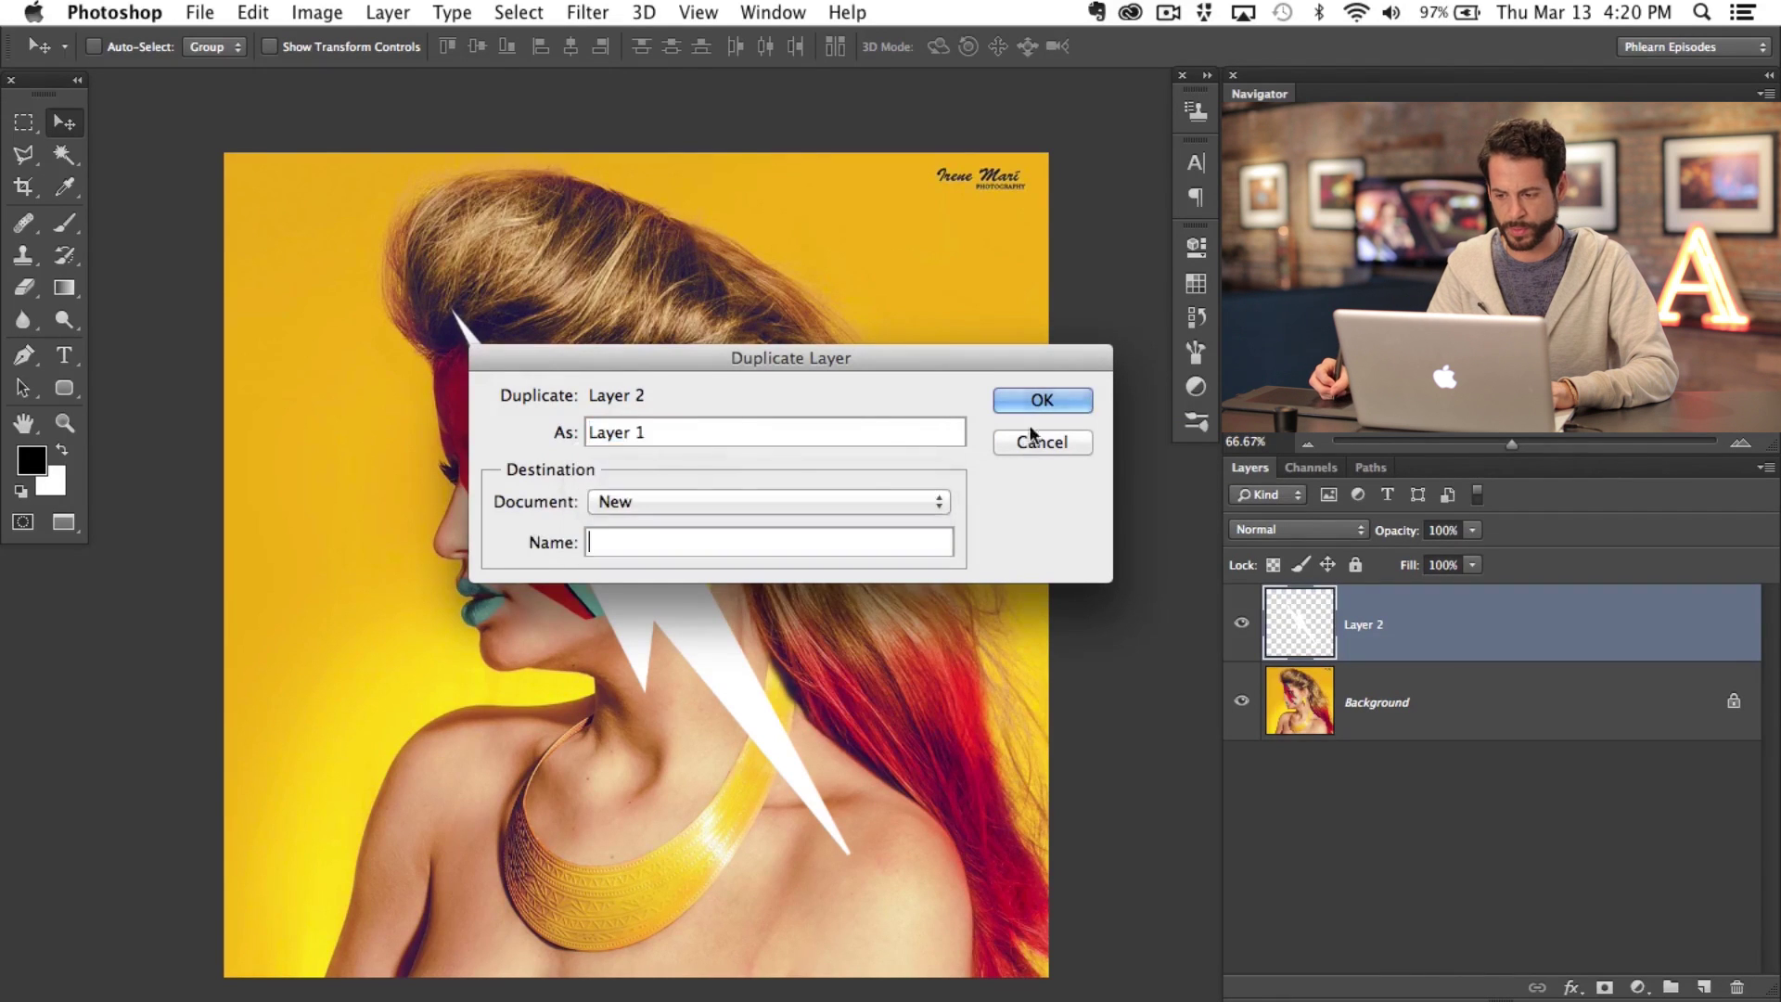
click(1031, 404)
Step: Enlarge the bolt document's canvas to 500 percent in both width and height
scroll(850, 628, right, 3)
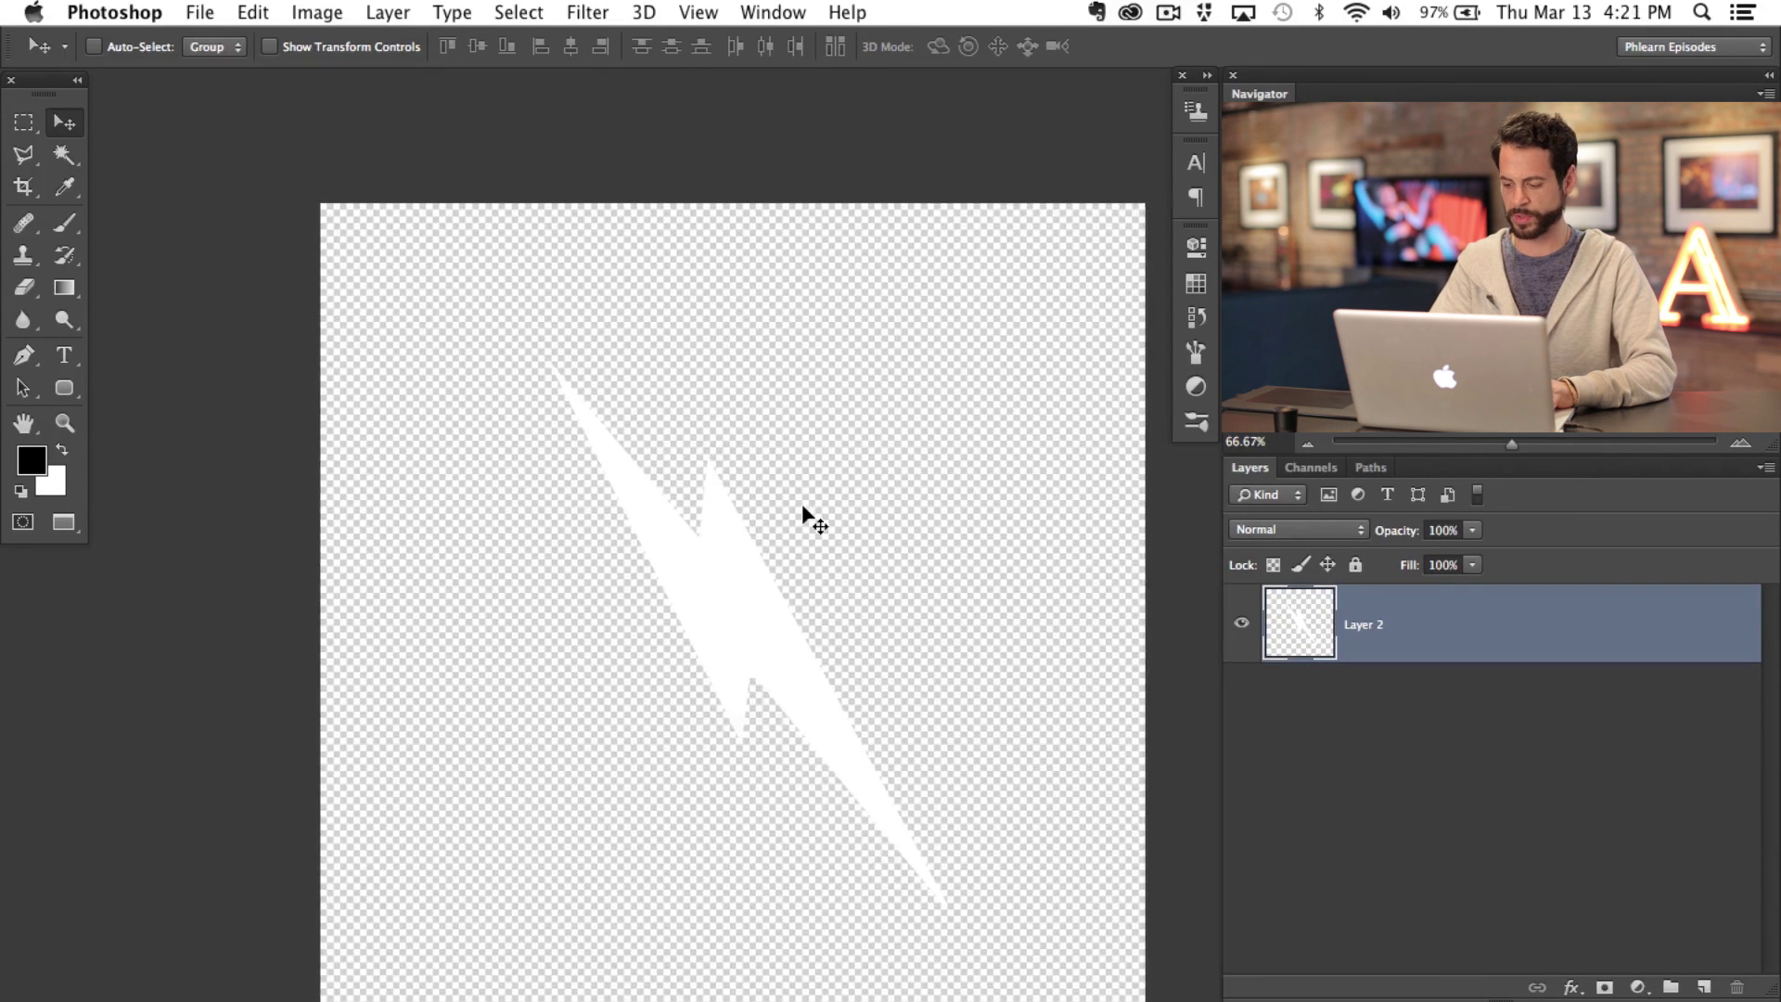
key(super+minus)
key(super+minus)
drag(787, 624, 638, 538)
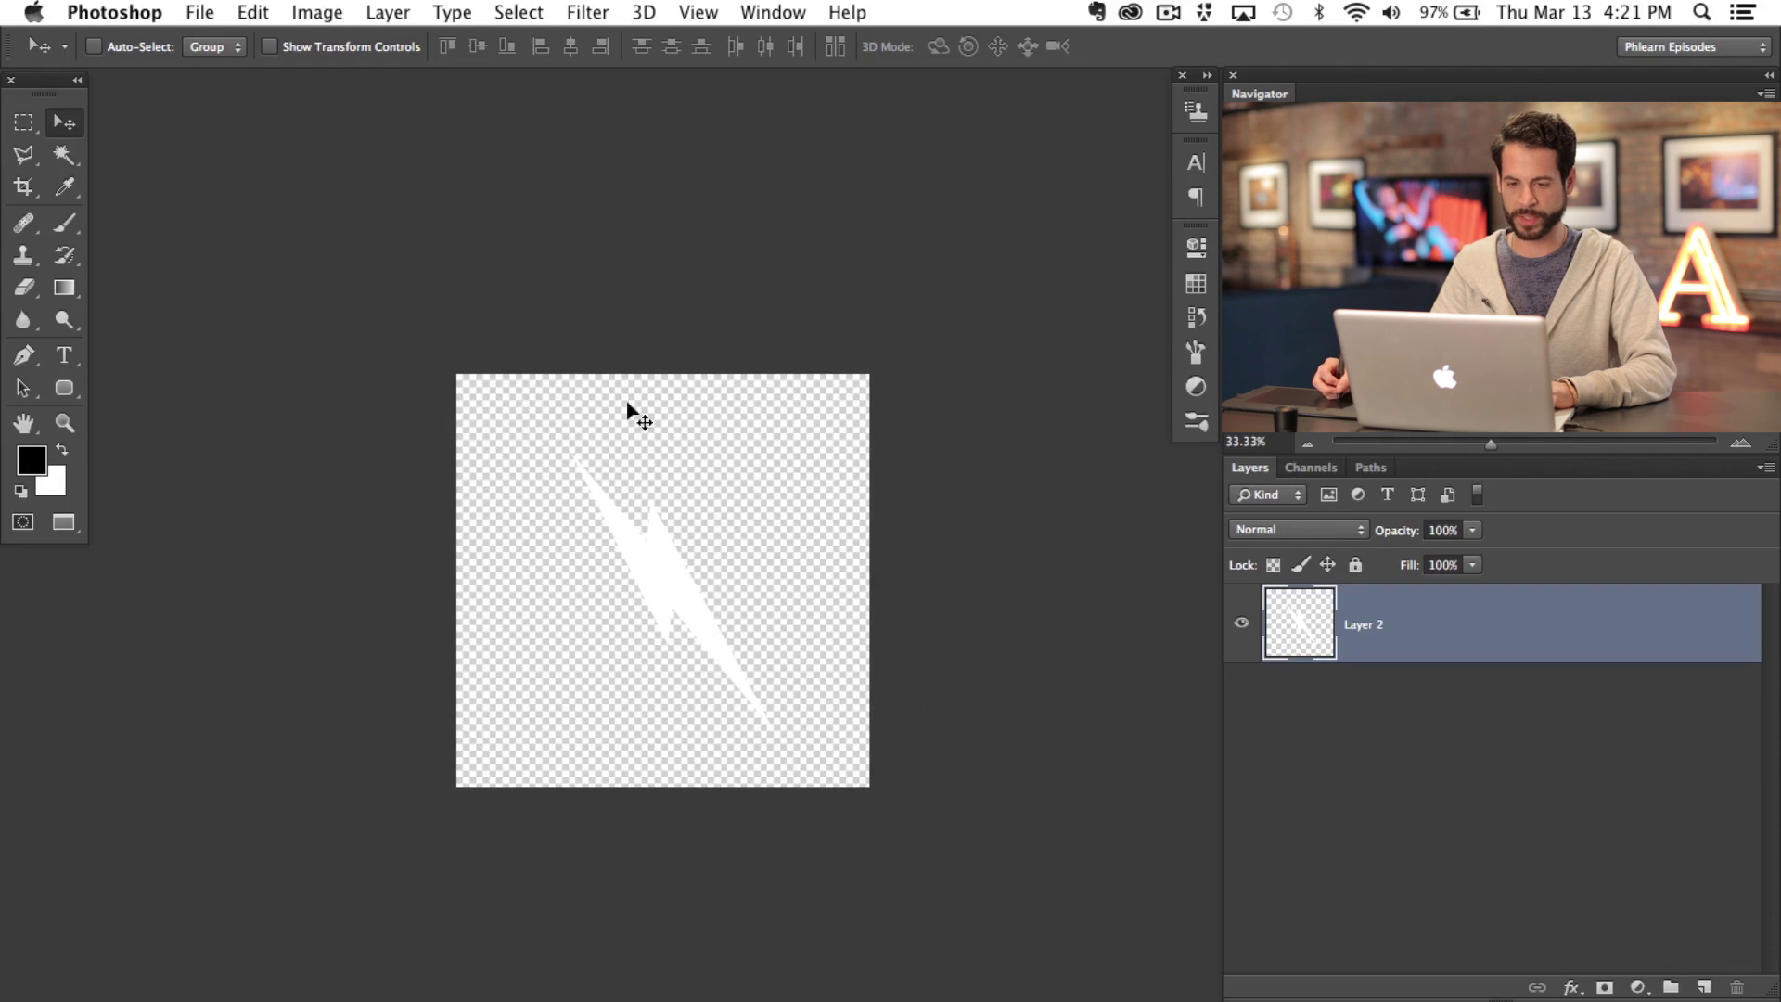
click(255, 12)
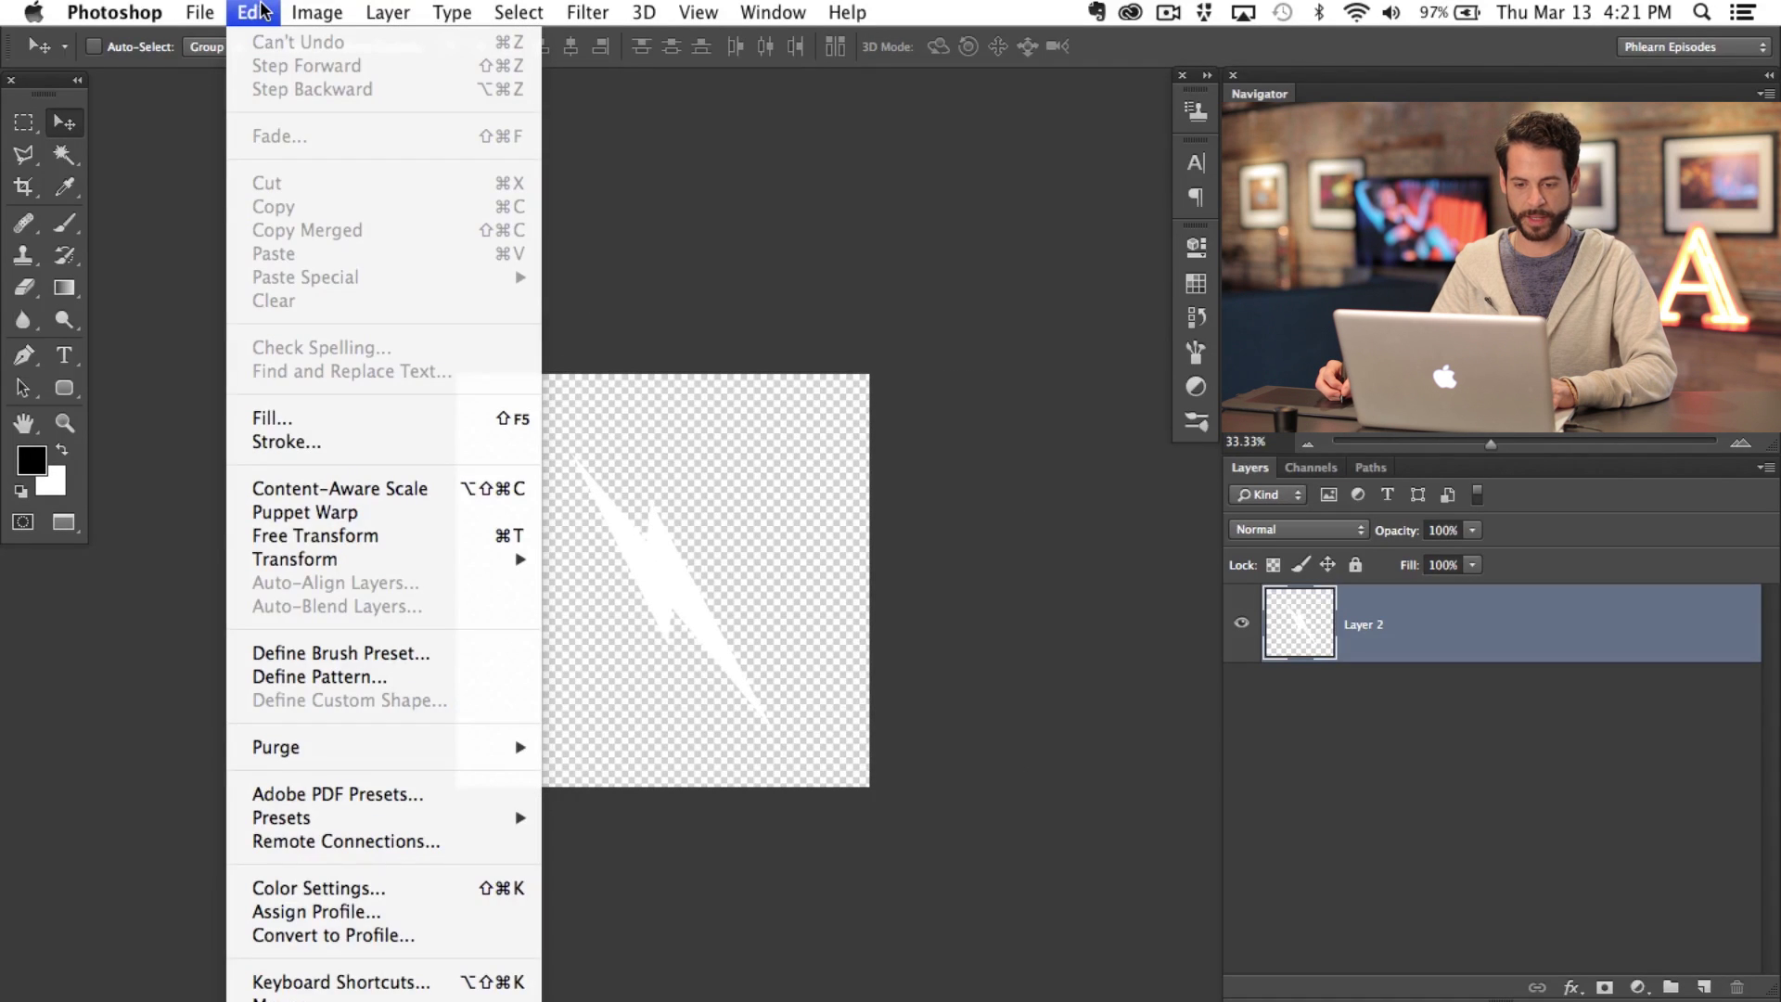
mouse_move(296, 11)
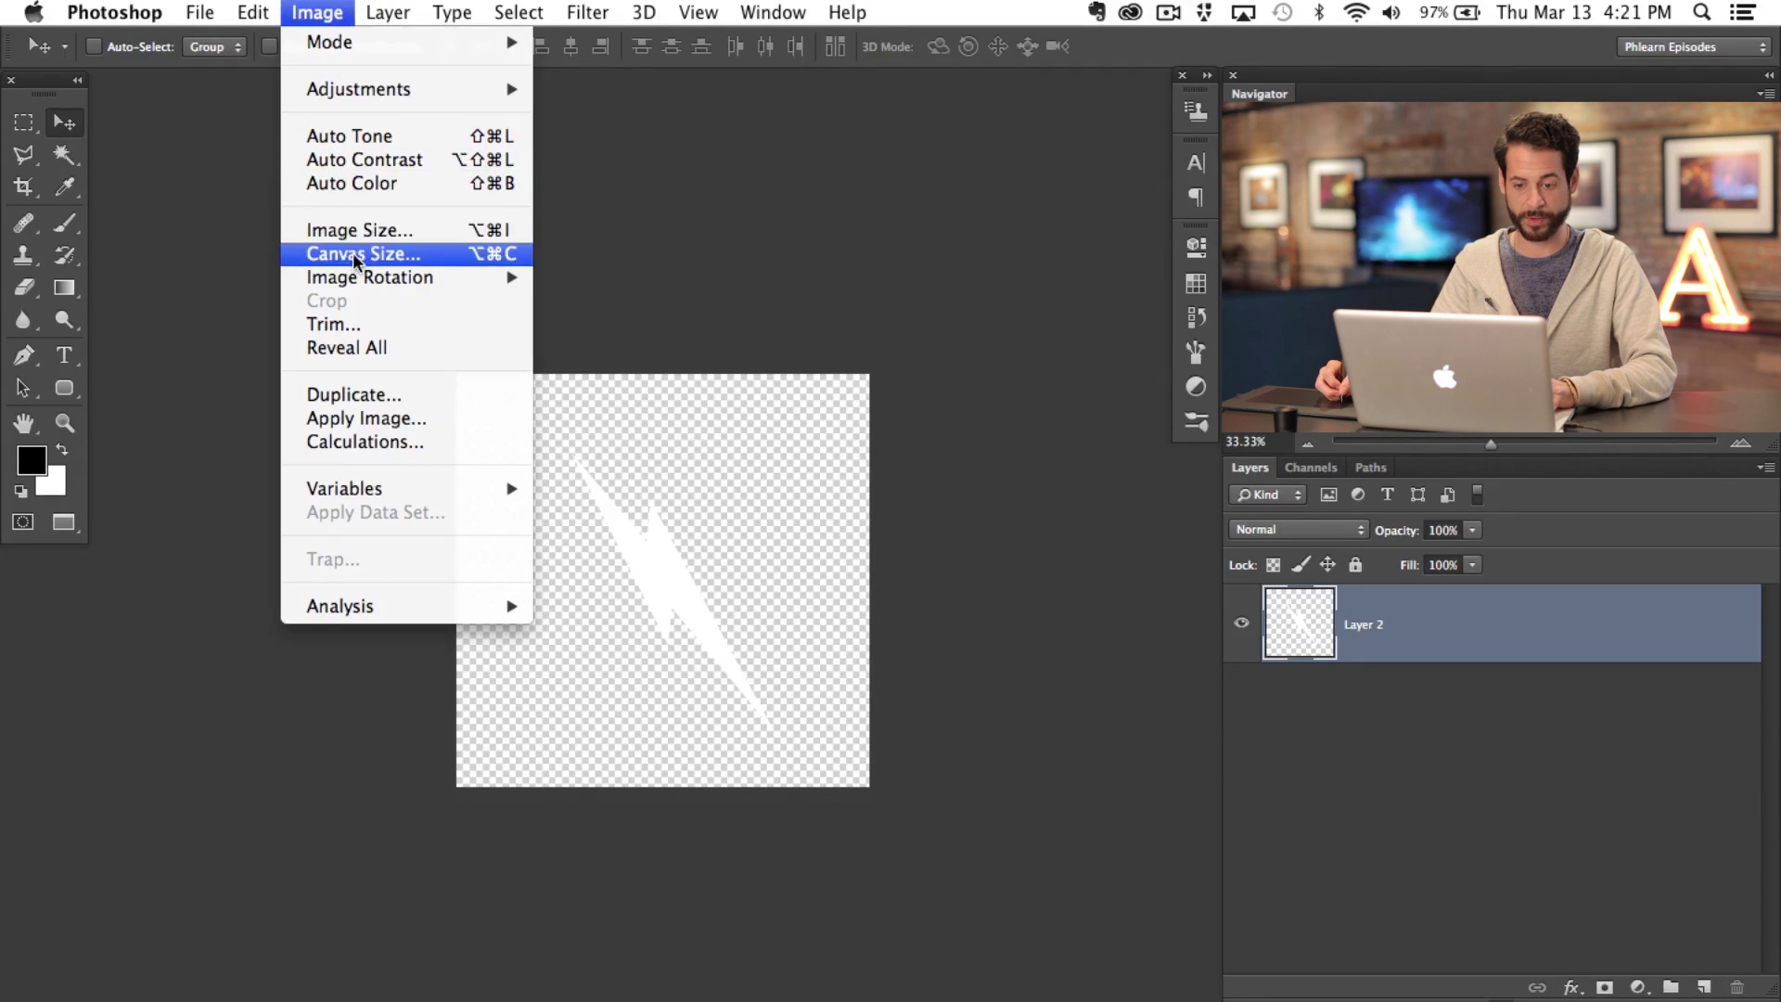
click(399, 254)
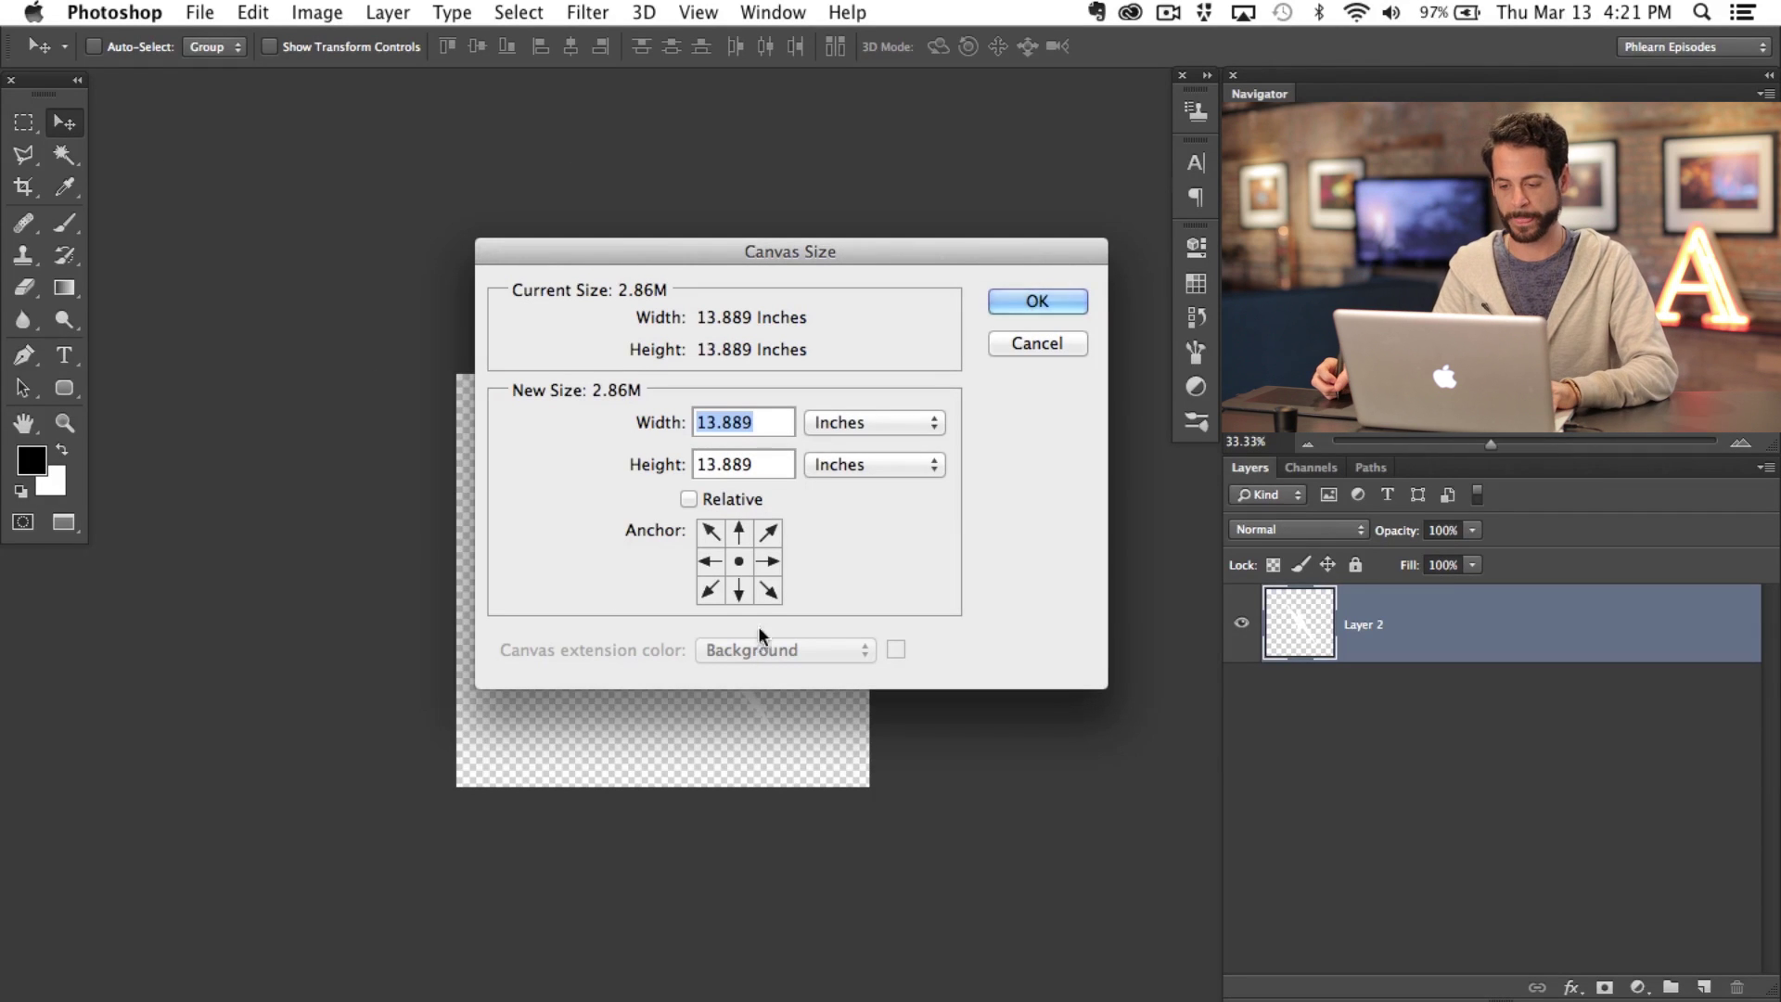
click(844, 422)
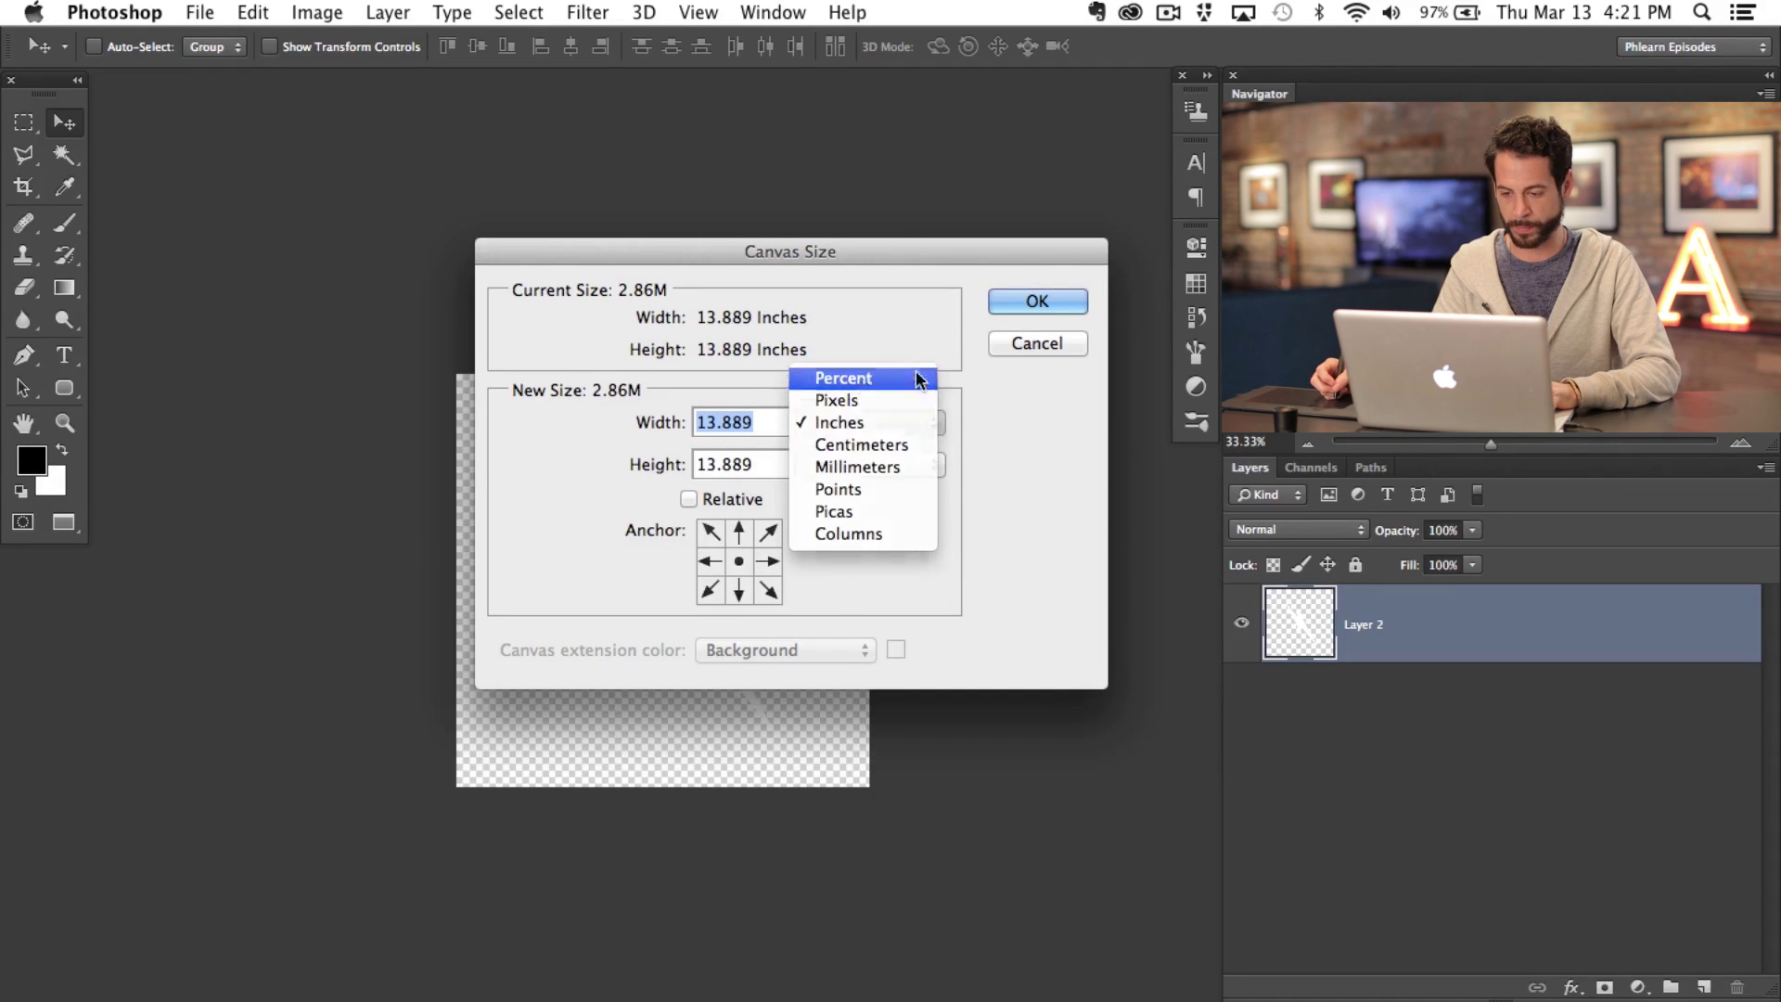
click(890, 376)
text(500)
key(Tab)
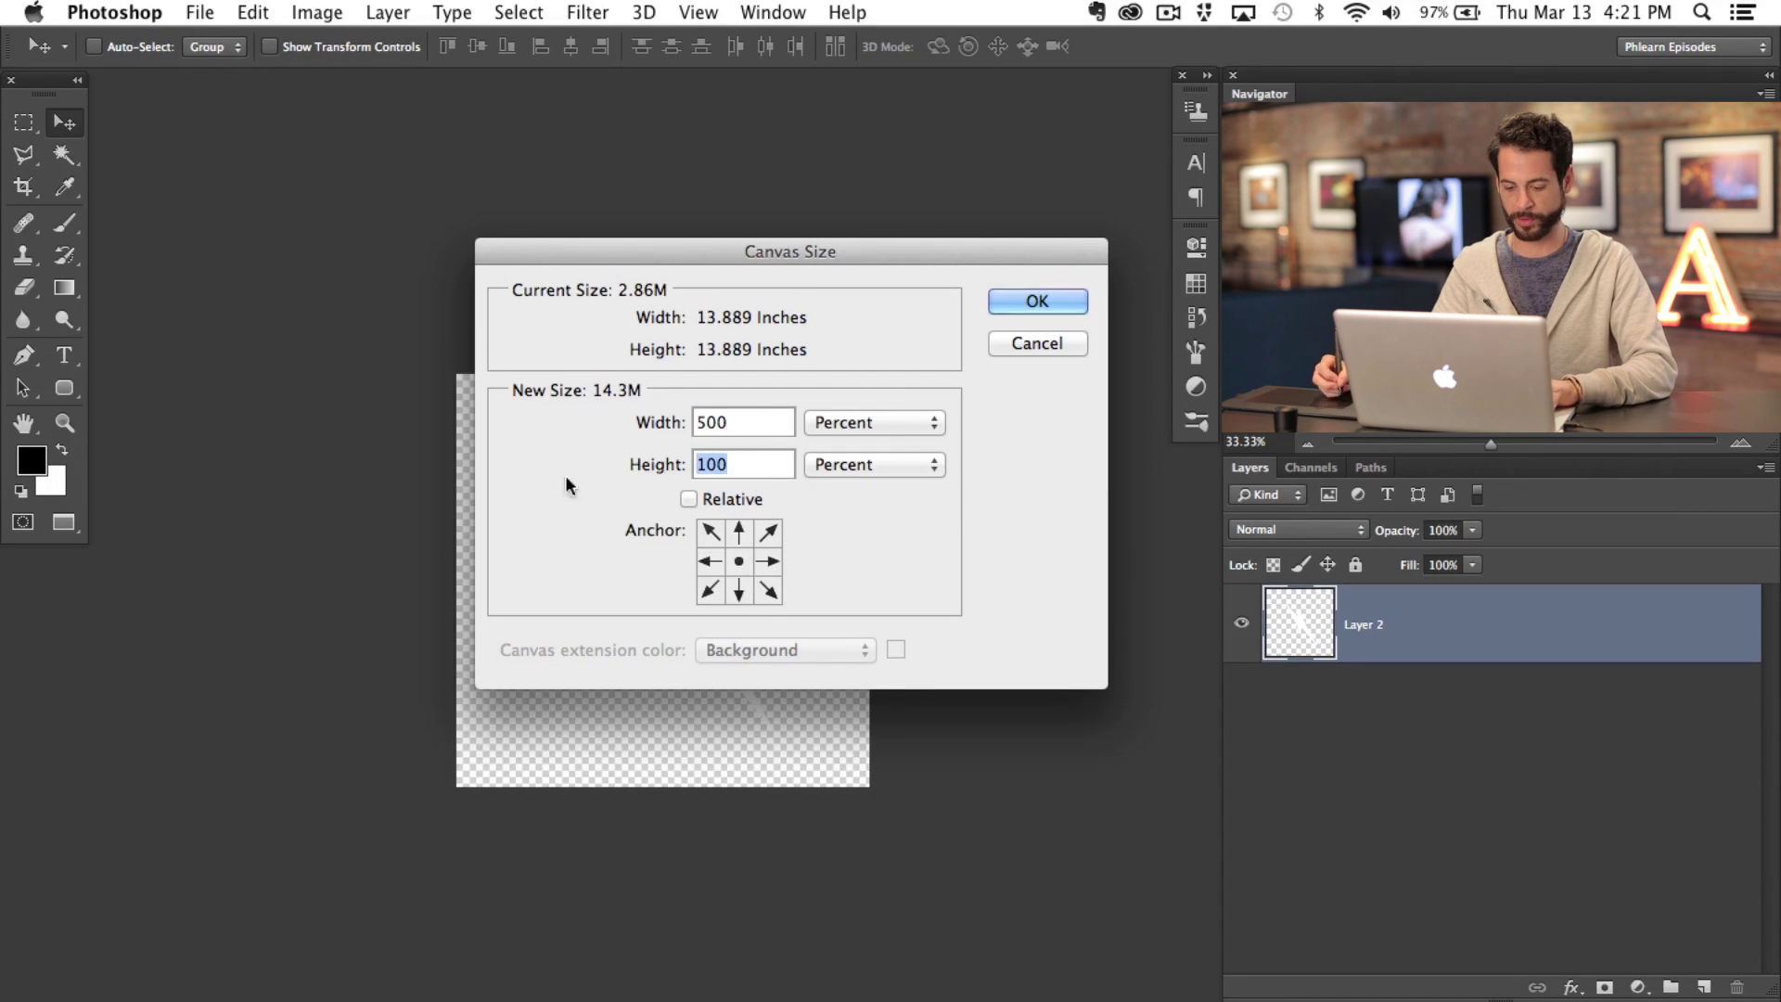
text(500)
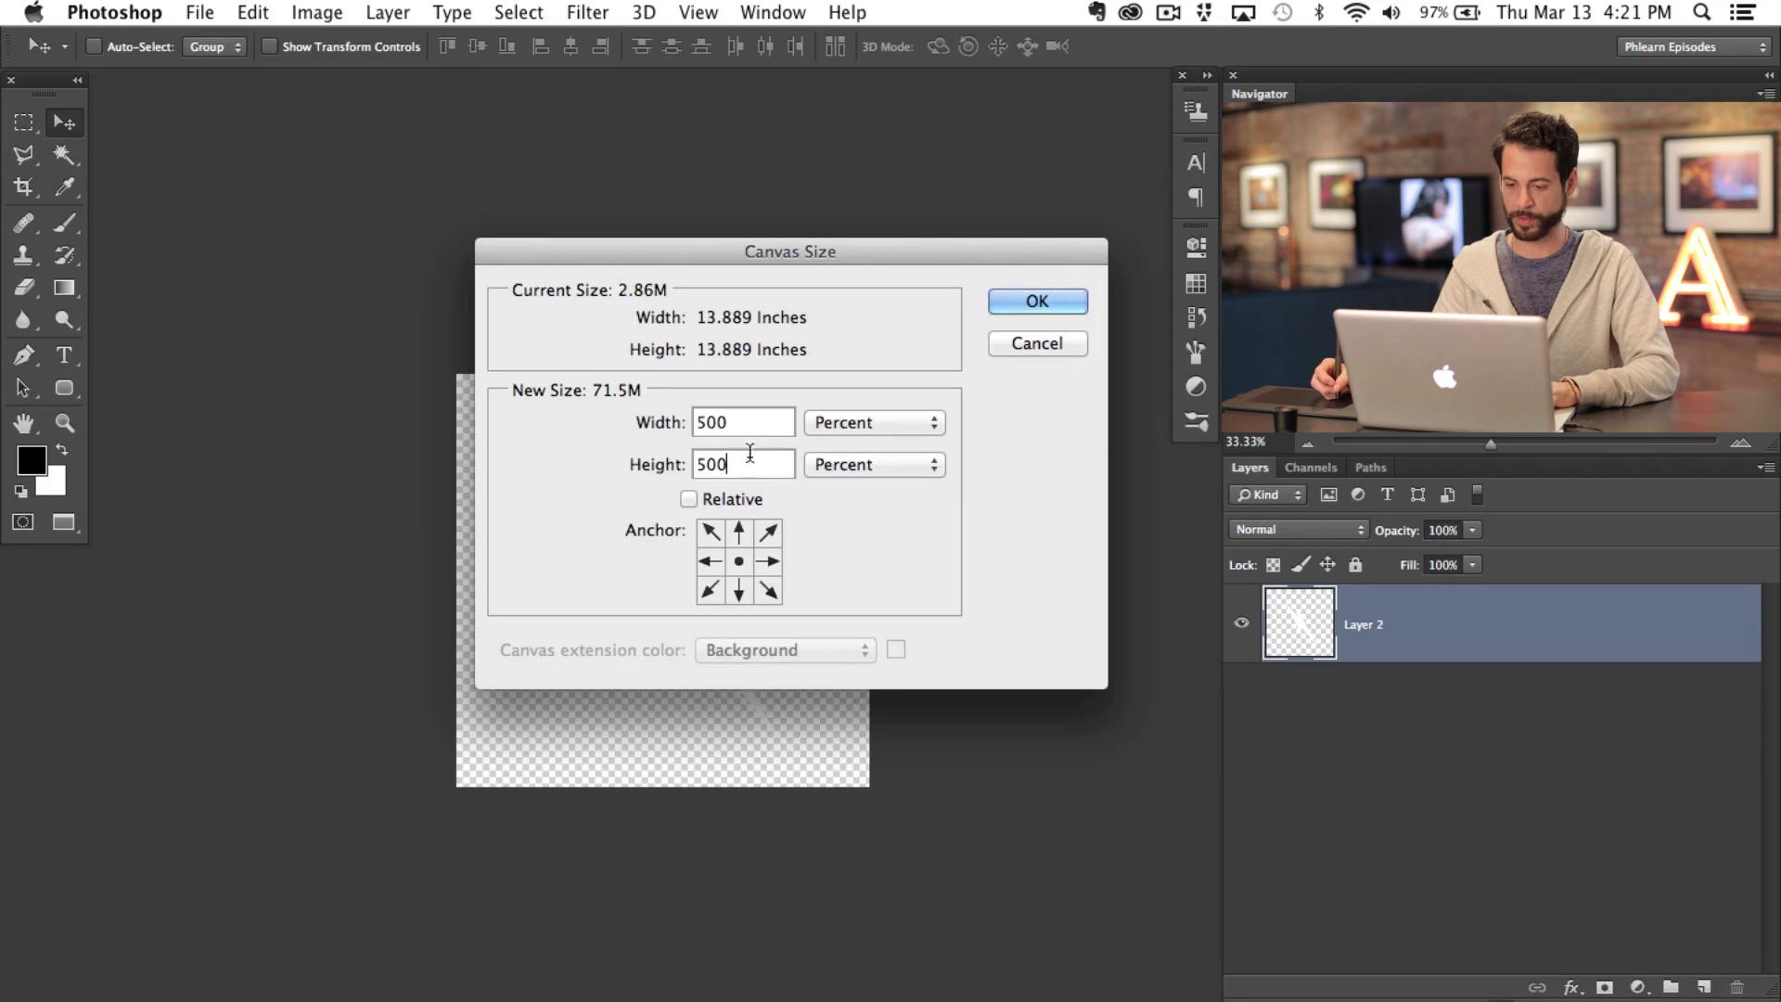
click(1043, 304)
Step: Invert the bolt to black, duplicate Layer 2 and hide the original layer
scroll(846, 457, down, 1)
scroll(537, 736, right, 5)
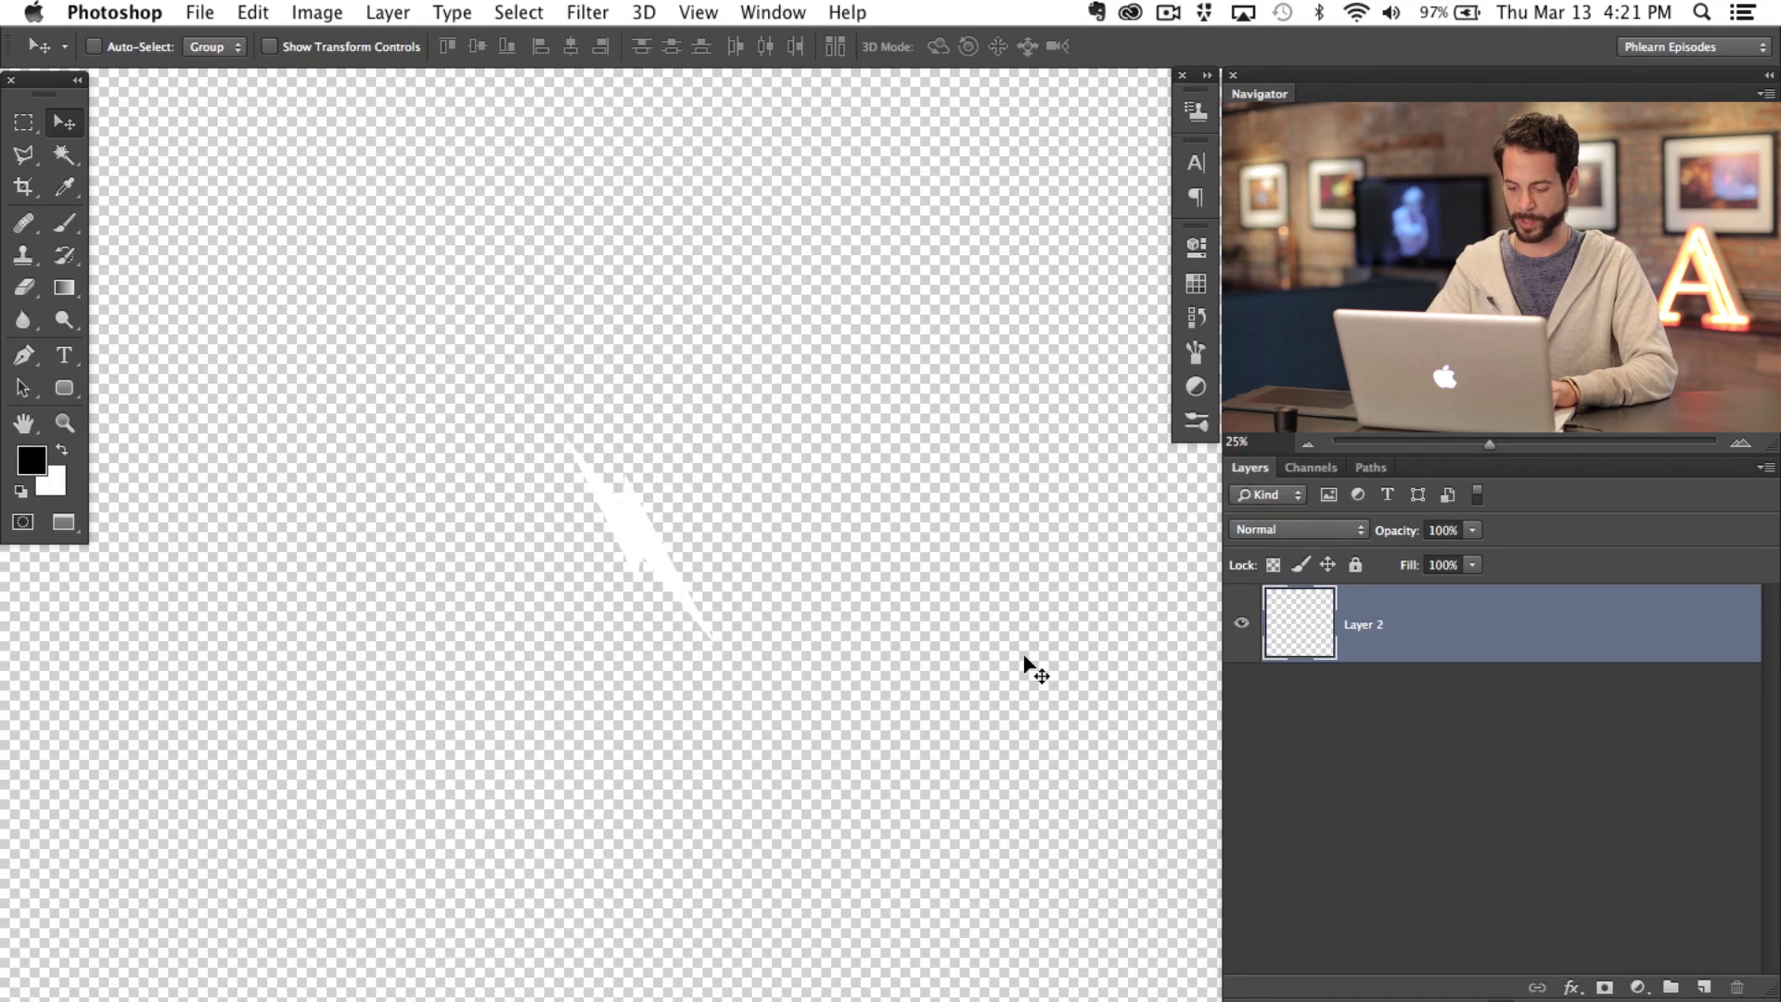
key(super+i)
key(super+plus)
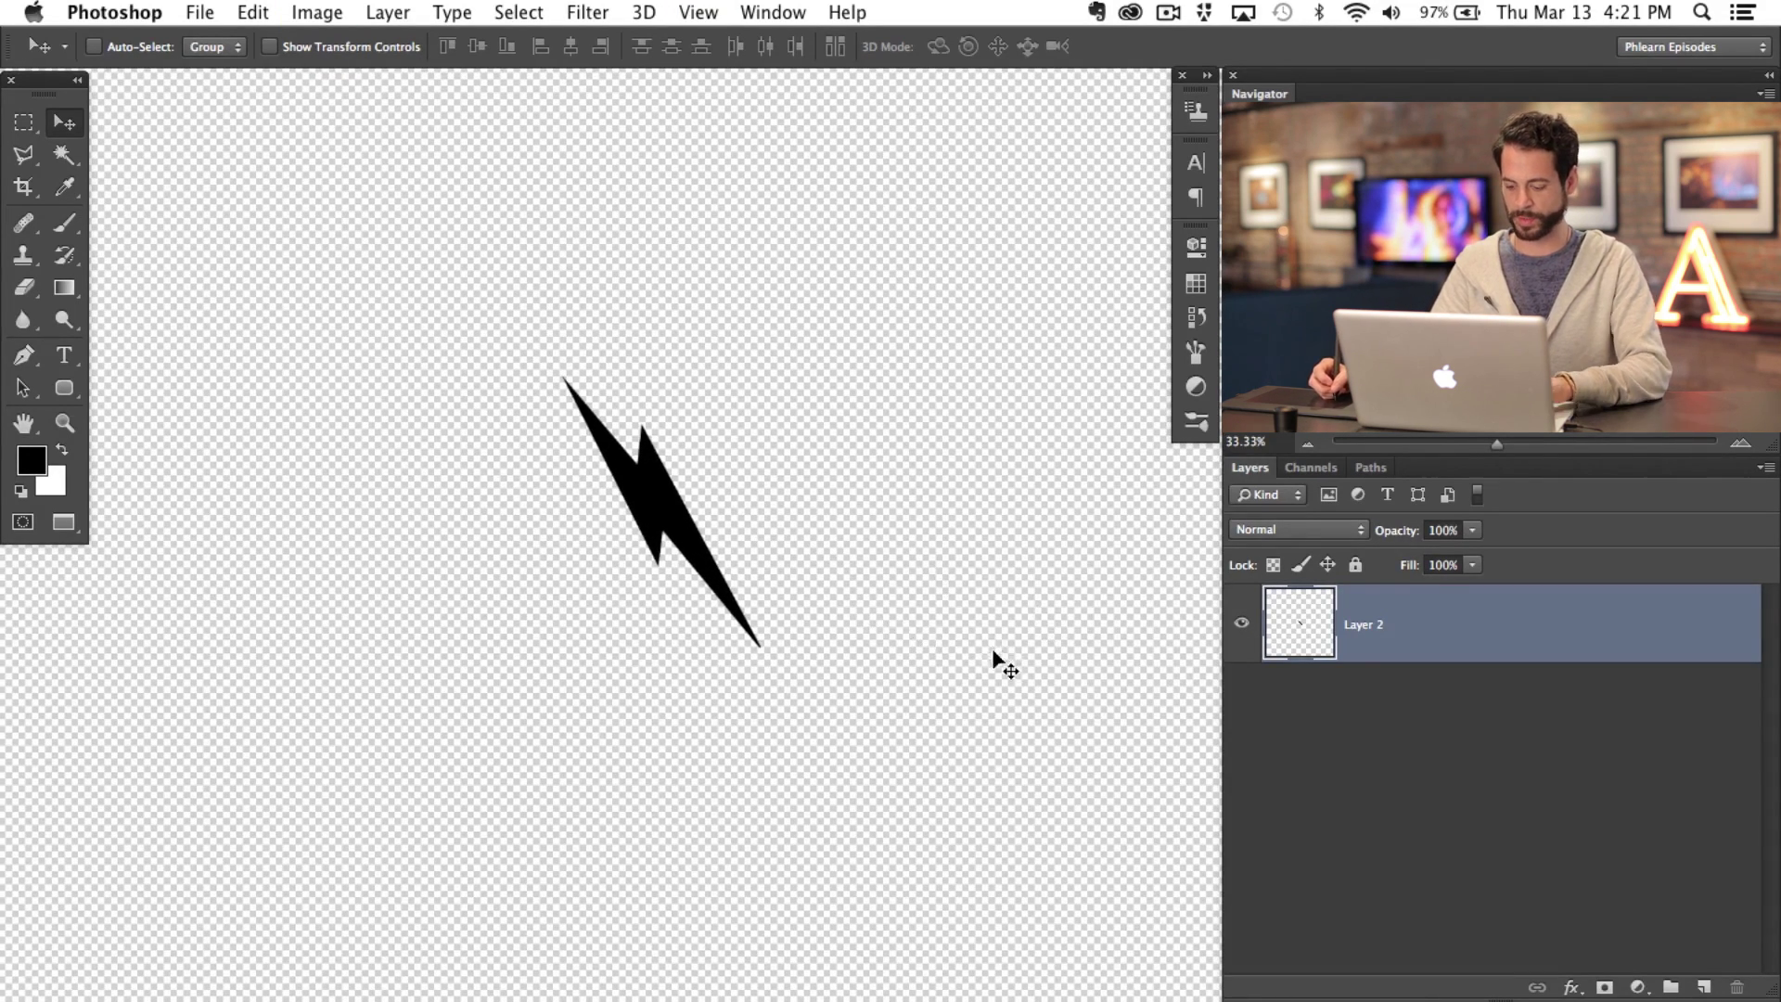
key(super+j)
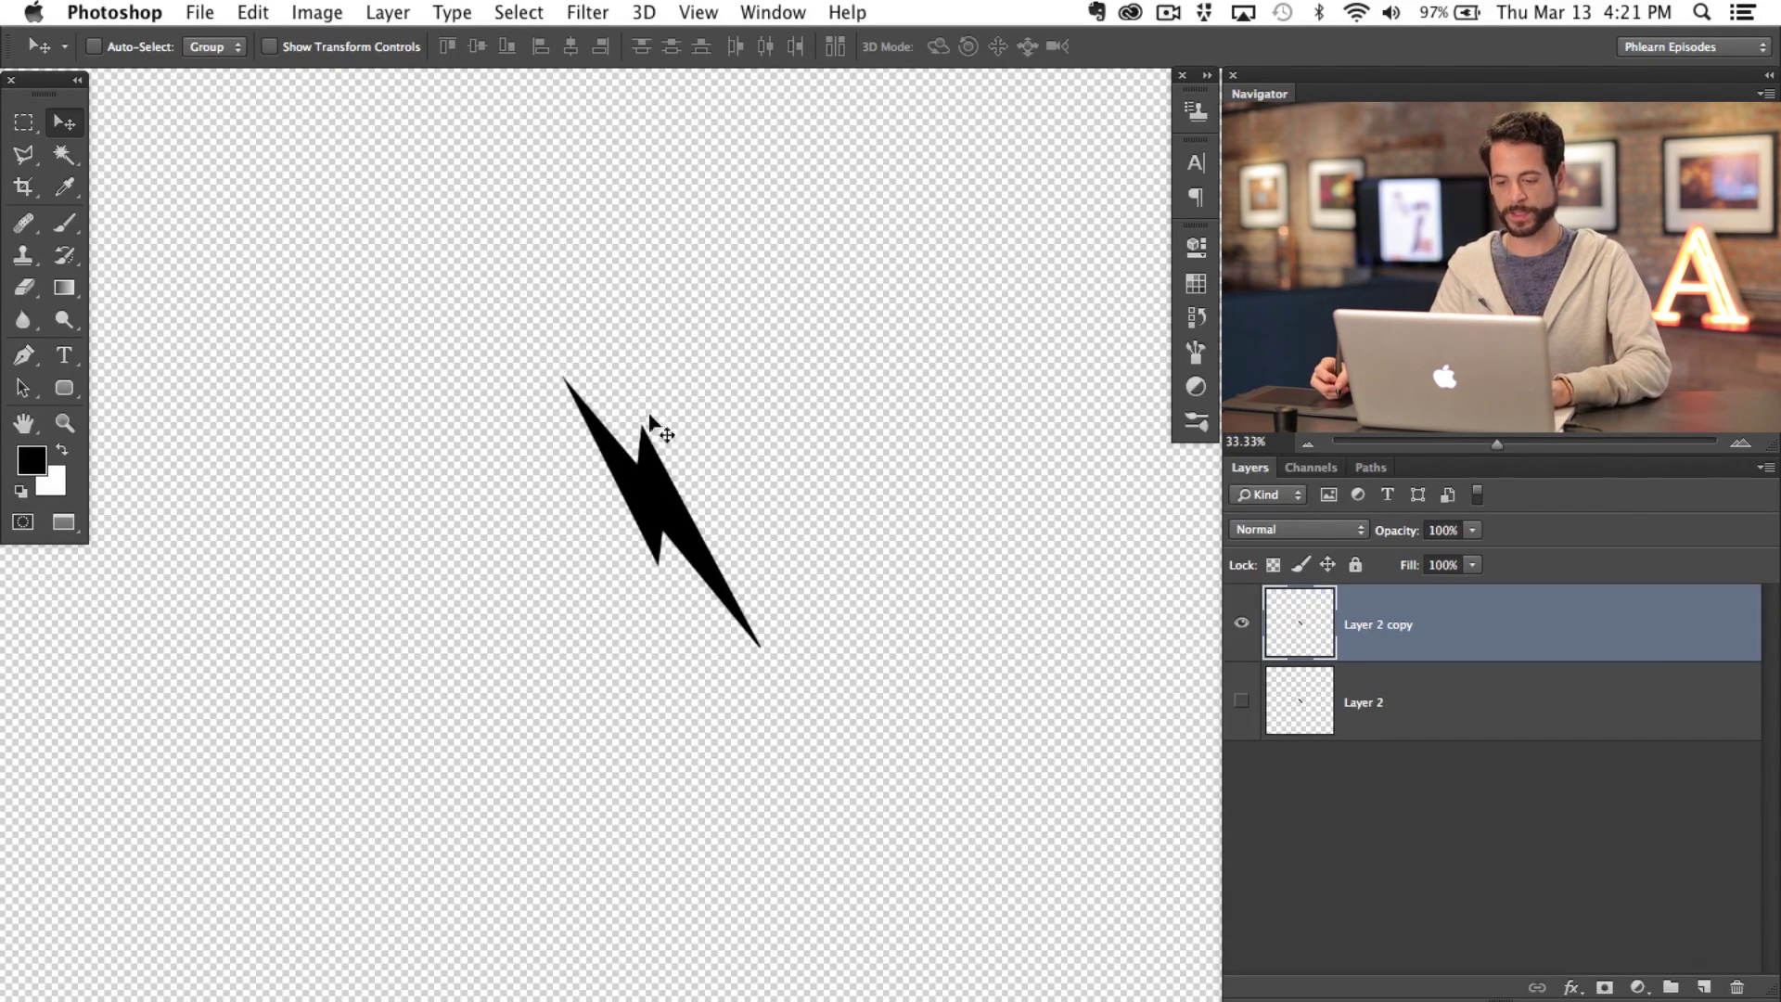
drag(790, 596, 652, 588)
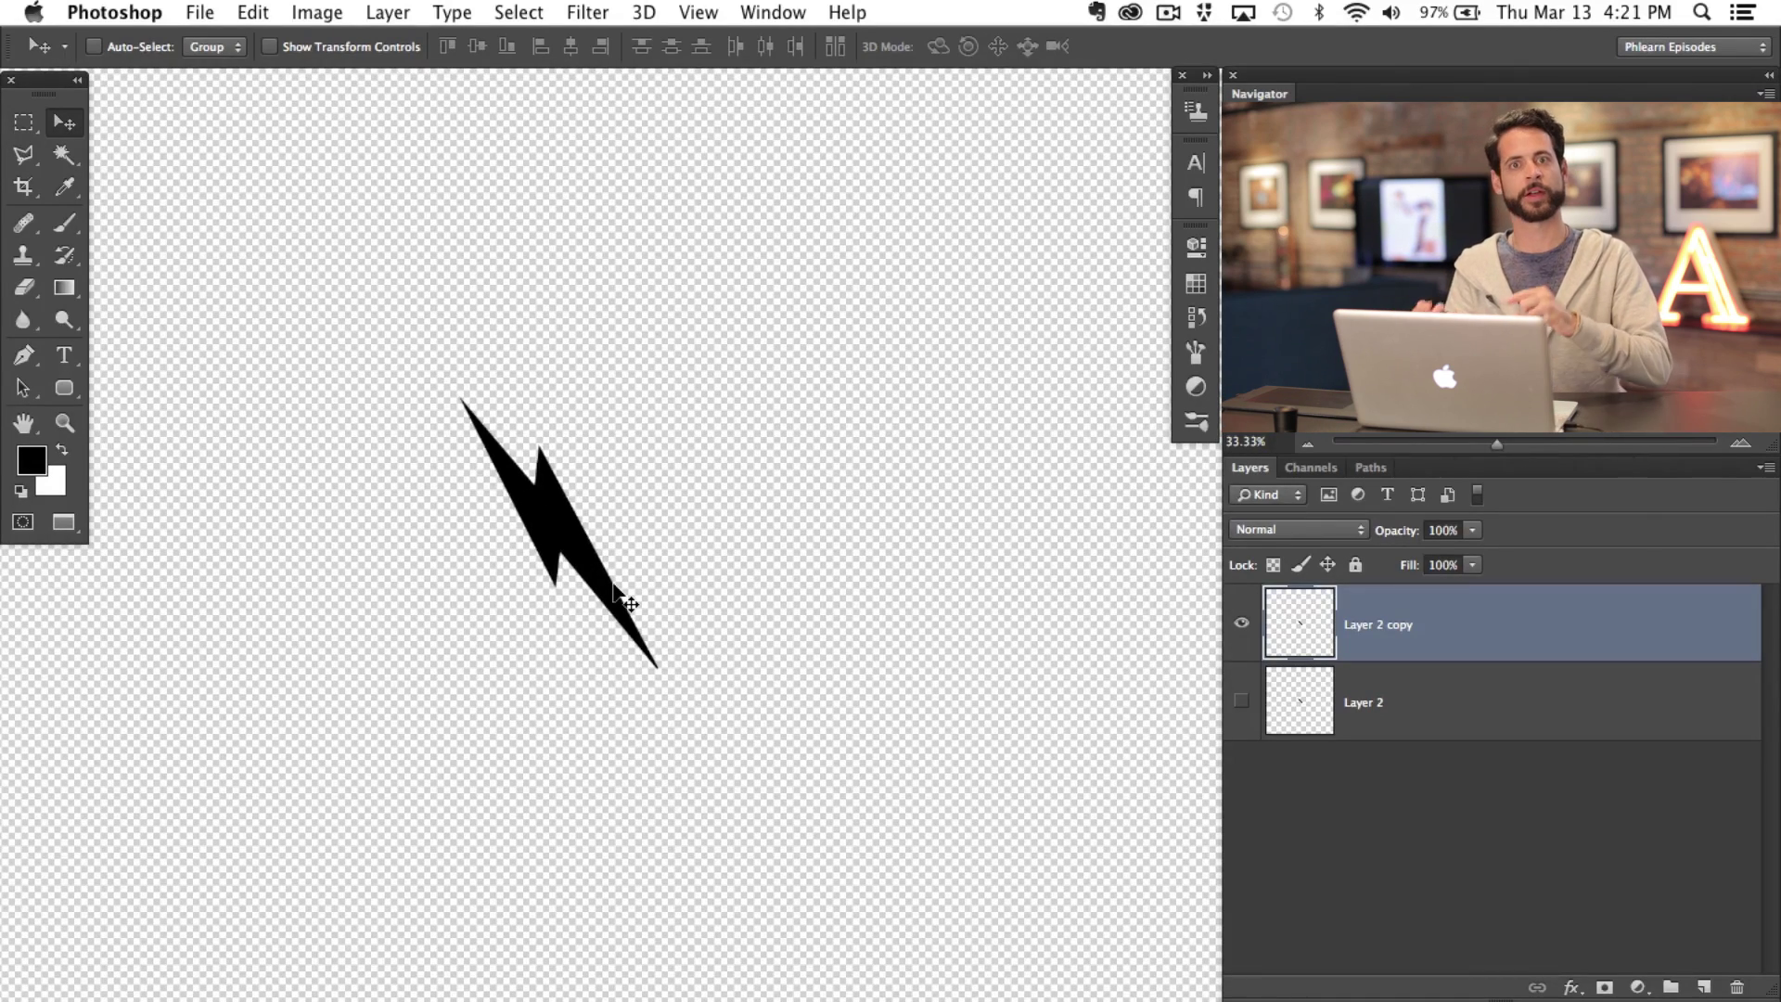
click(1241, 624)
click(1241, 624)
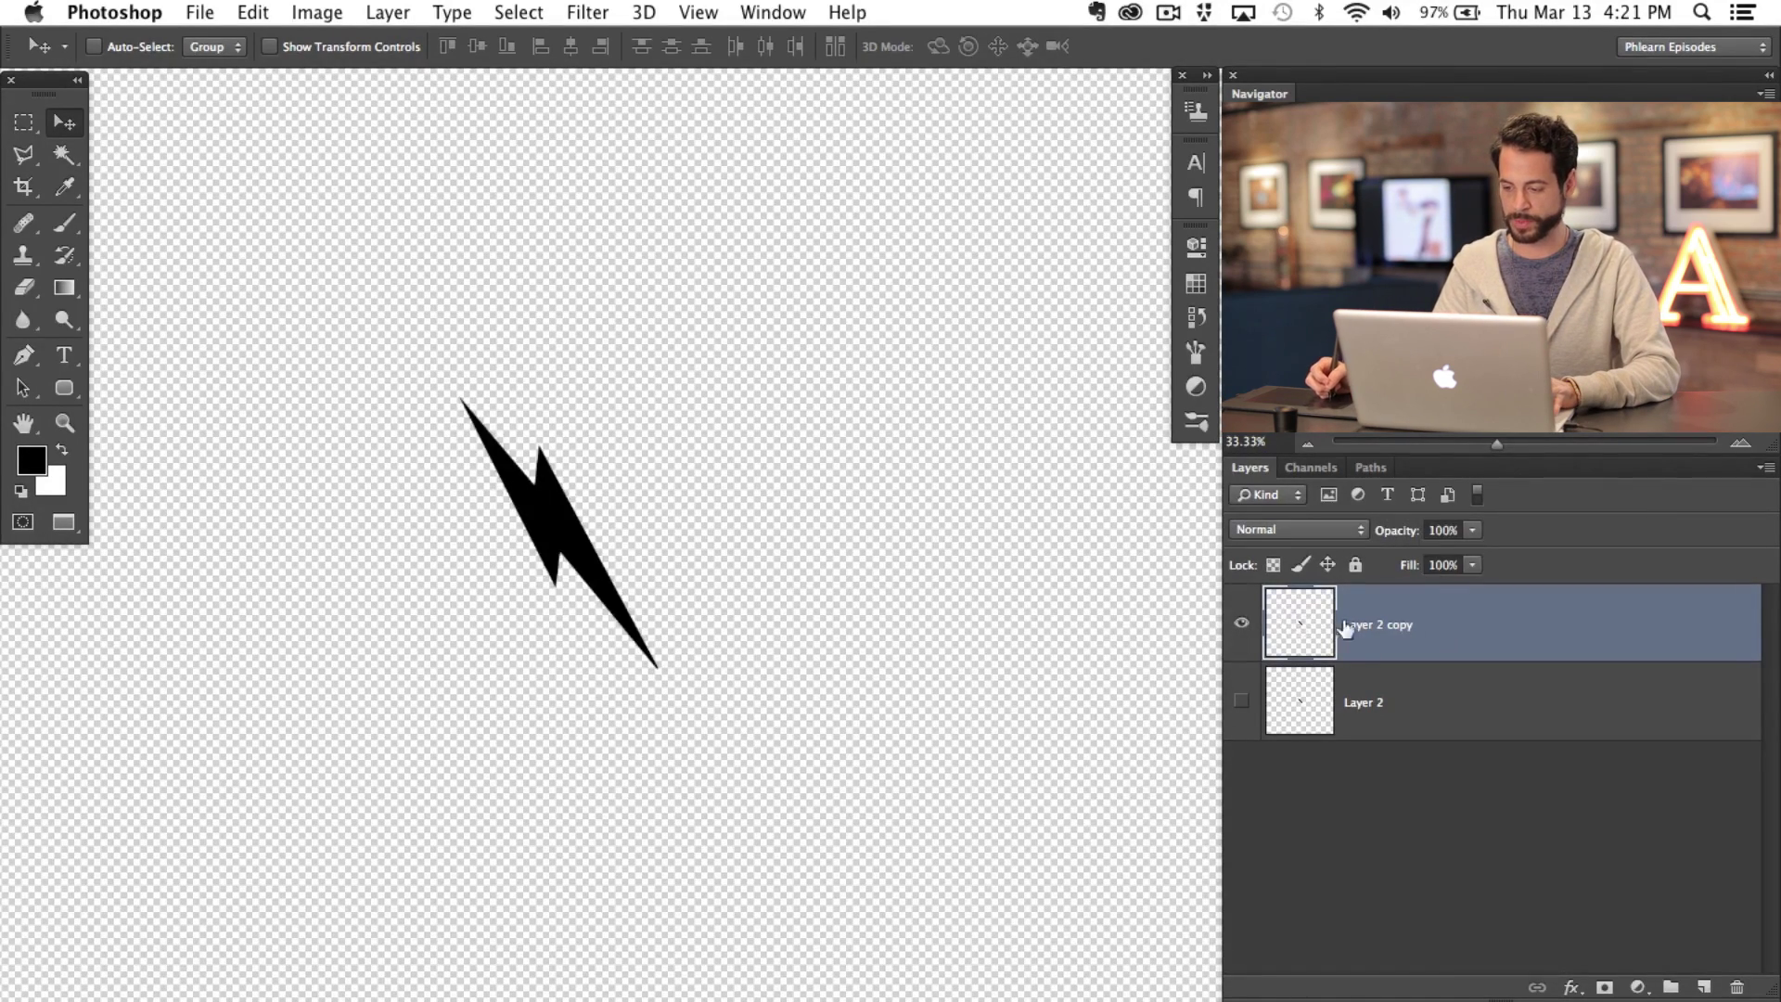
Step: Load the copied bolt's outline as a selection and free-transform a duplicate of it diagonally down and right, just beside the first bolt
super+click(1302, 638)
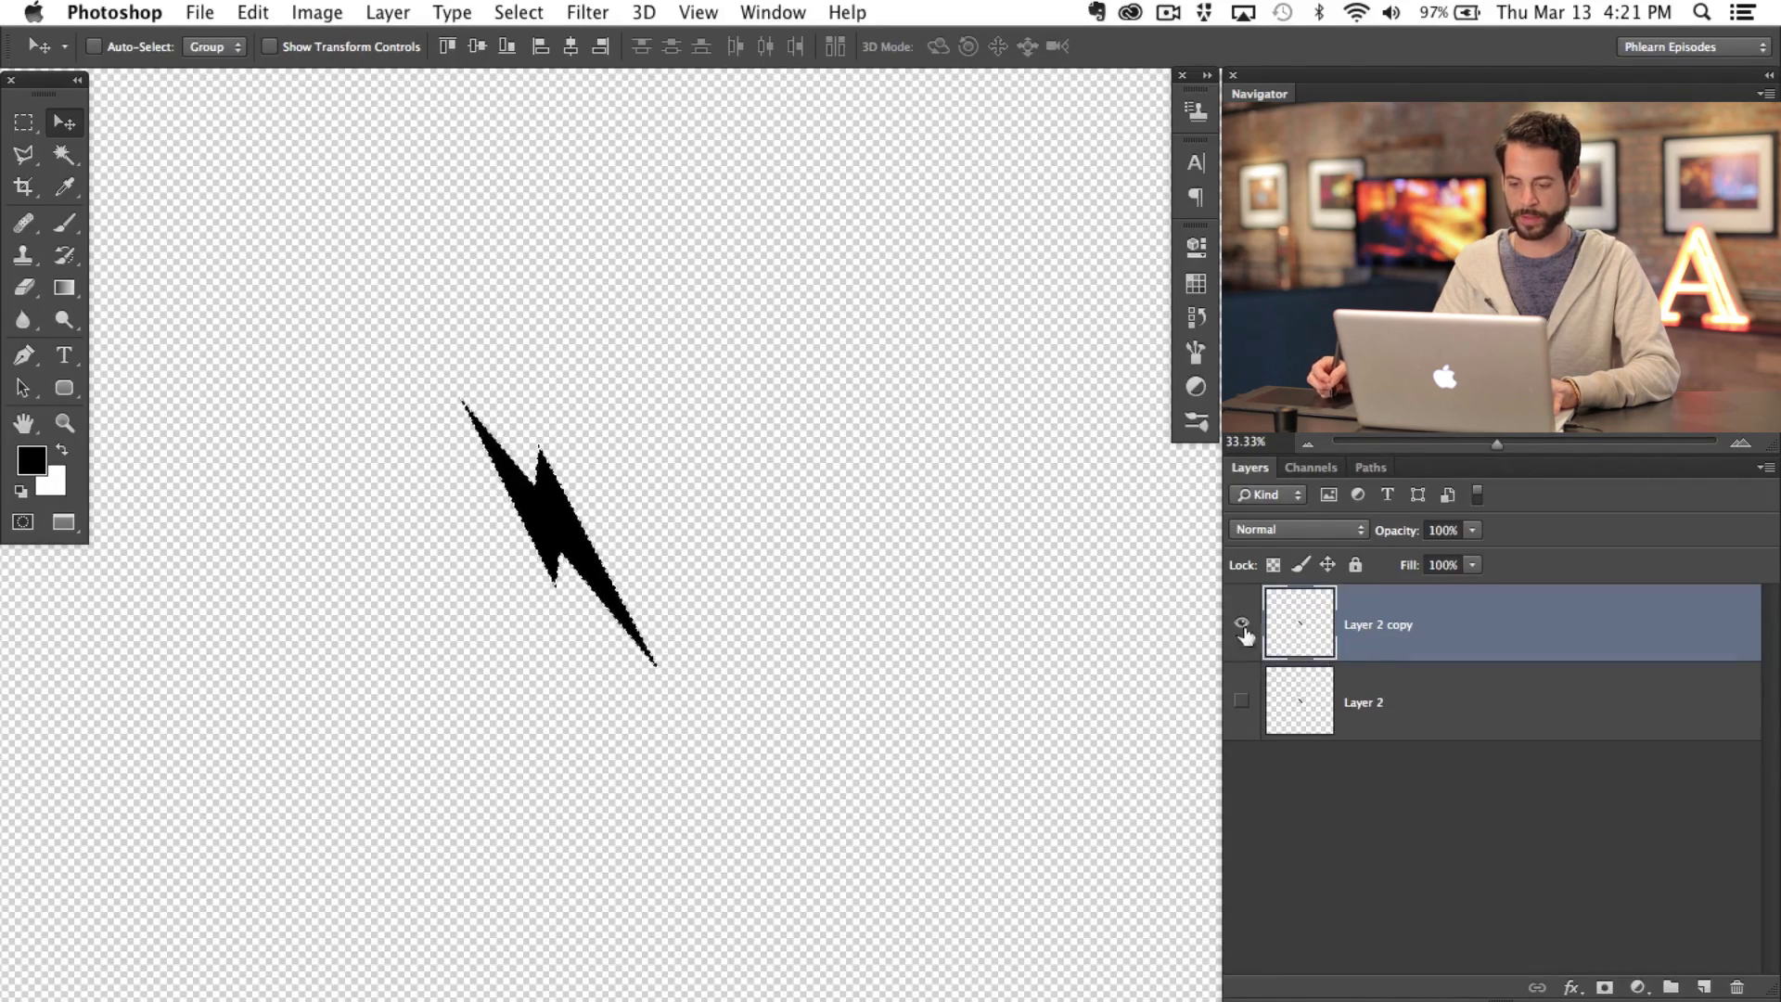
key(super+equal)
key(super+equal)
key(super+equal)
drag(377, 747, 898, 748)
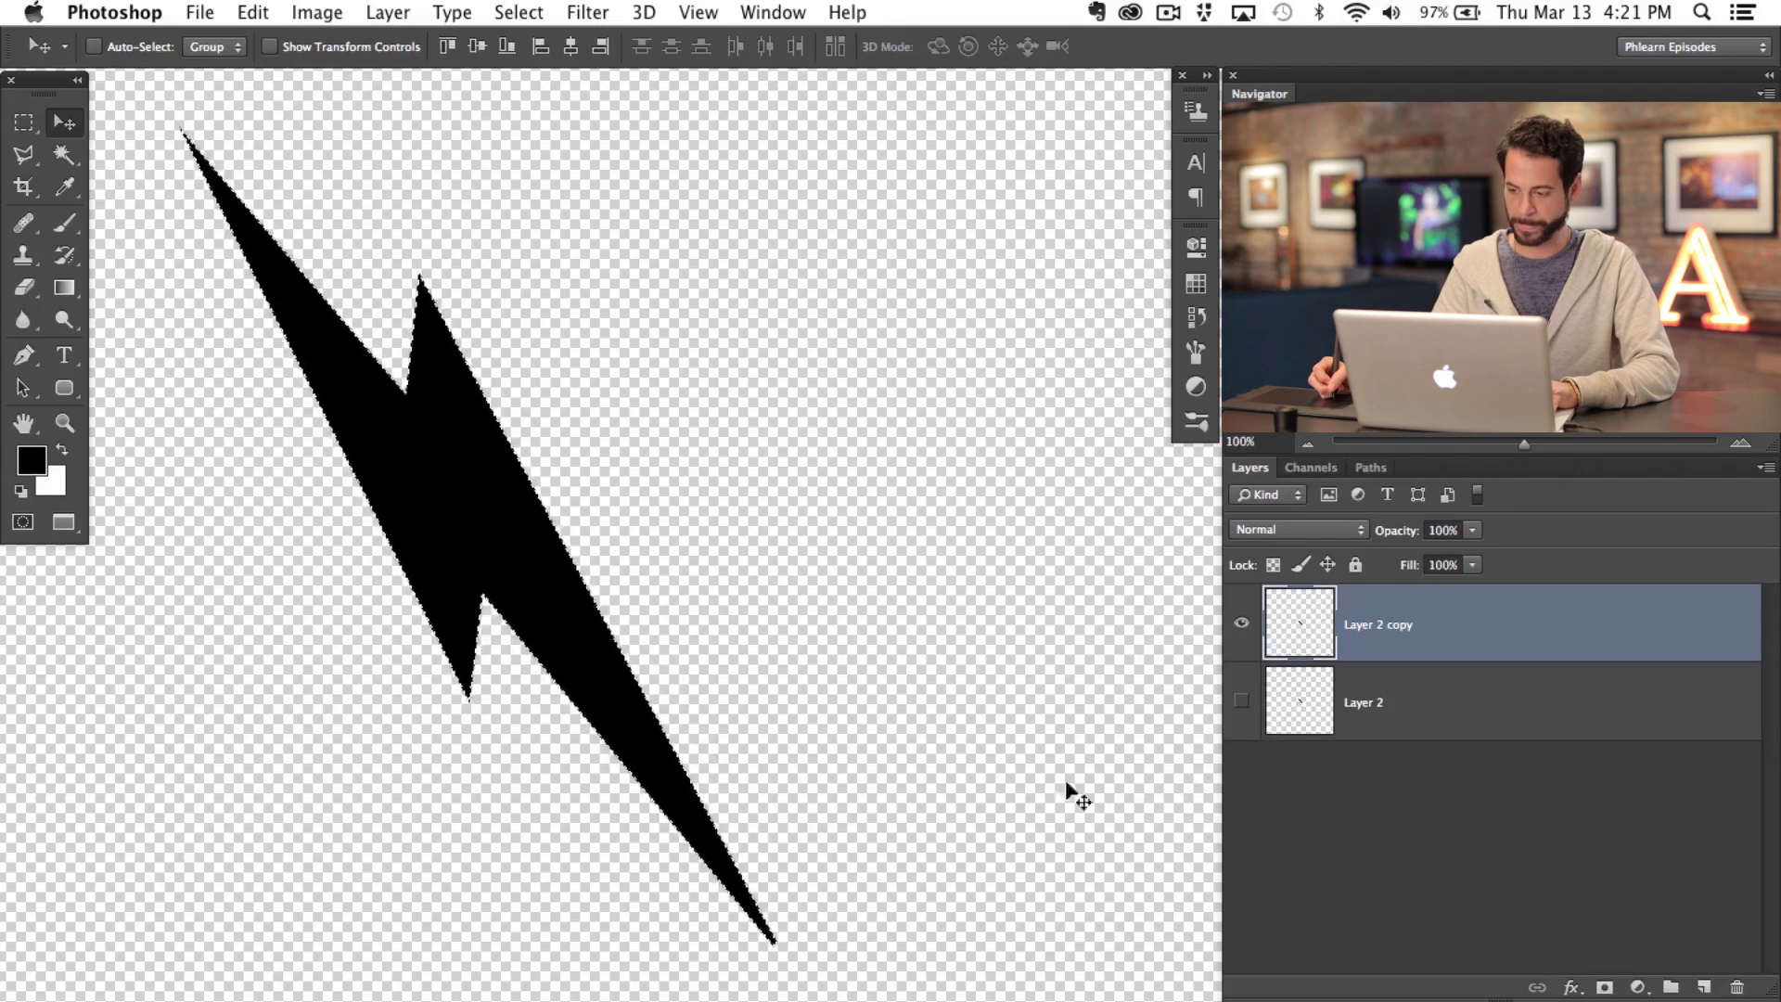
key(super+minus)
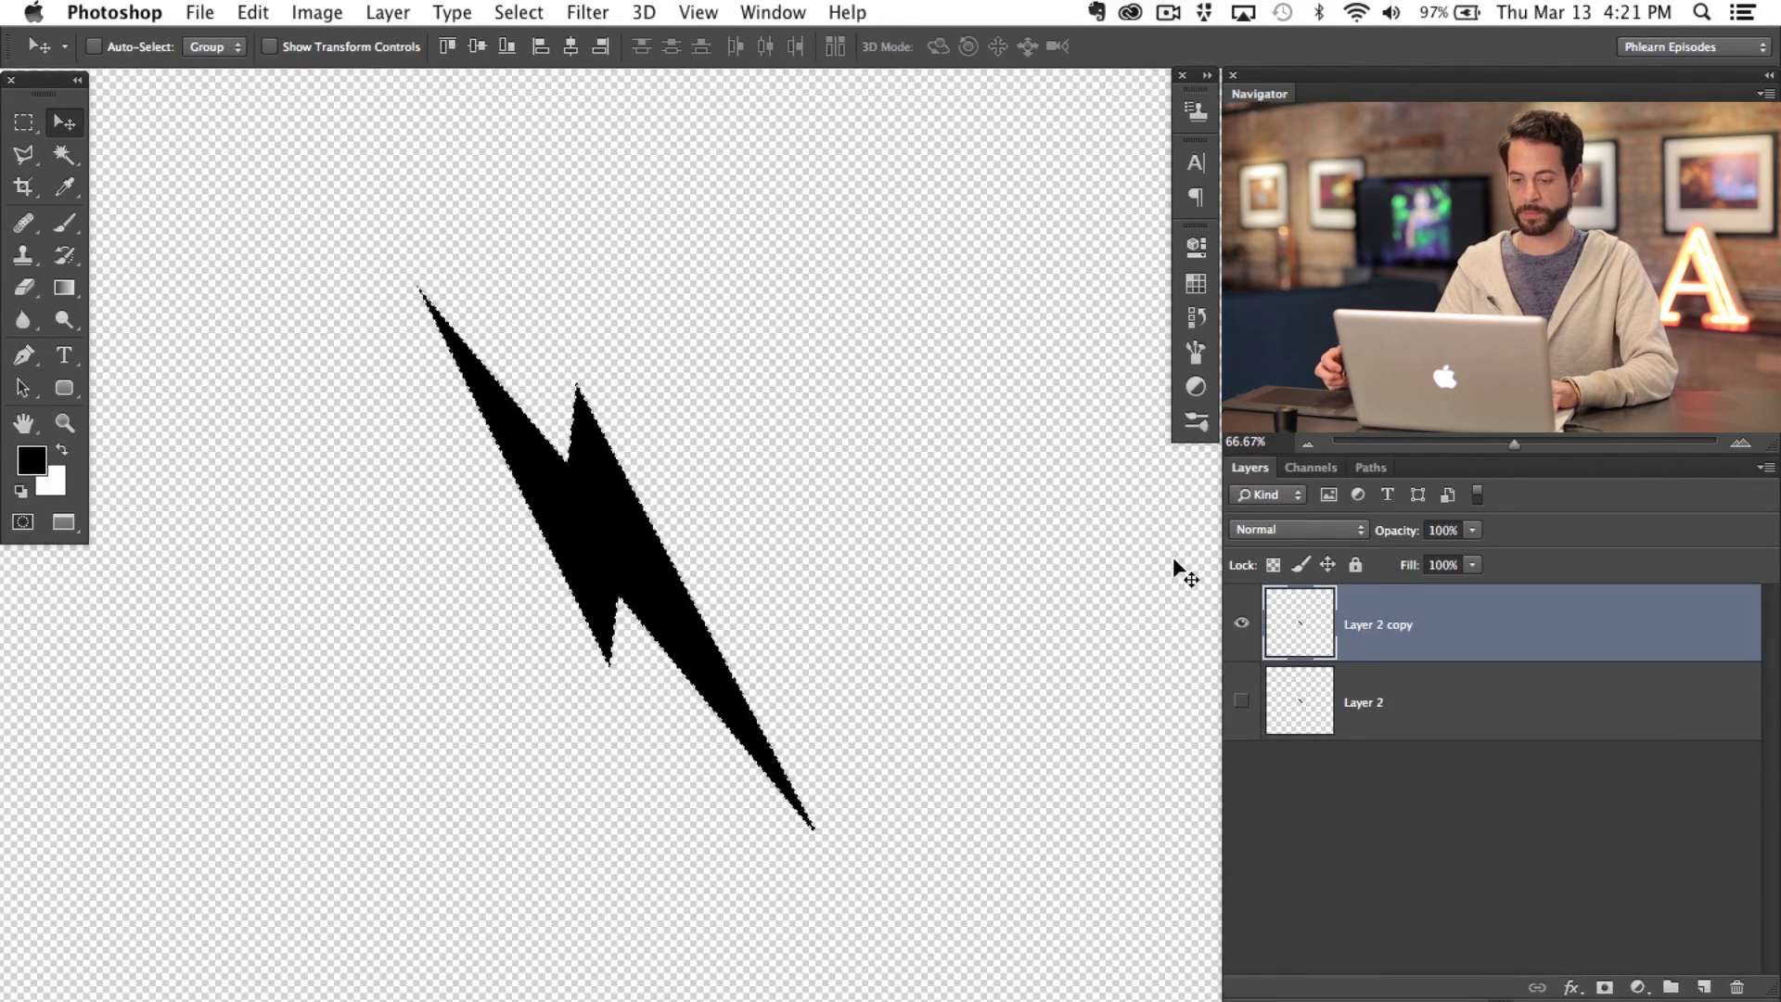
drag(612, 678, 547, 709)
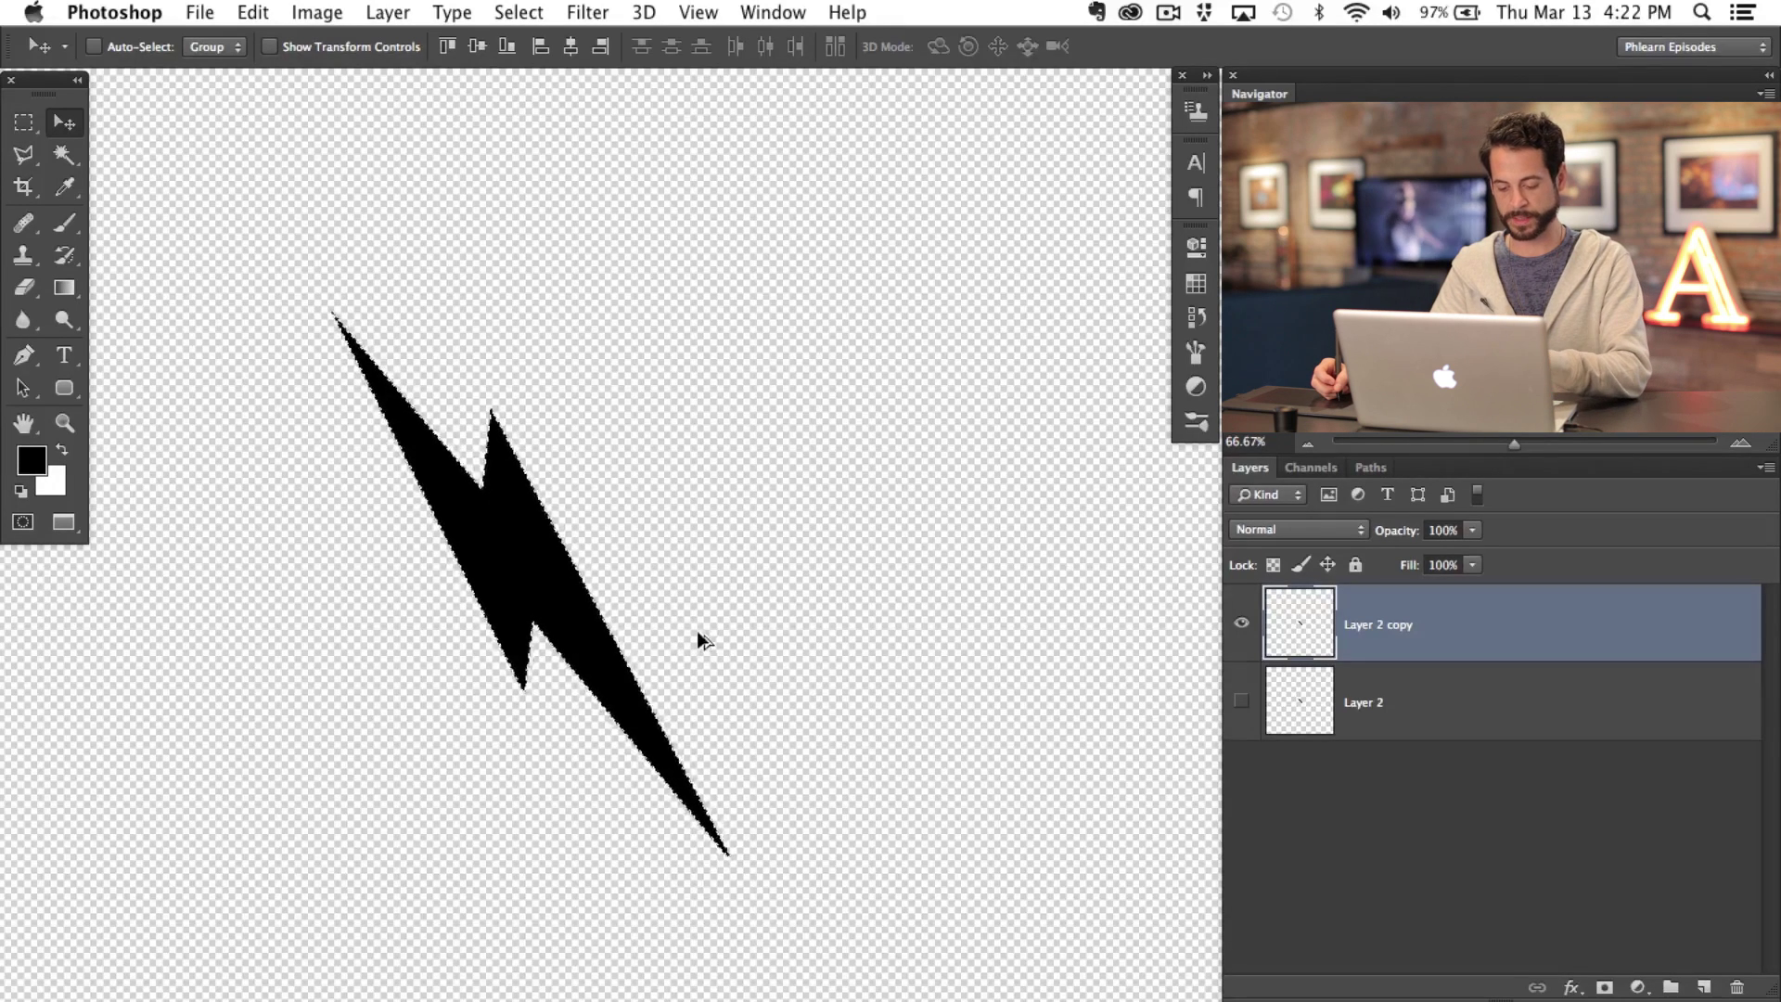
key(super+t)
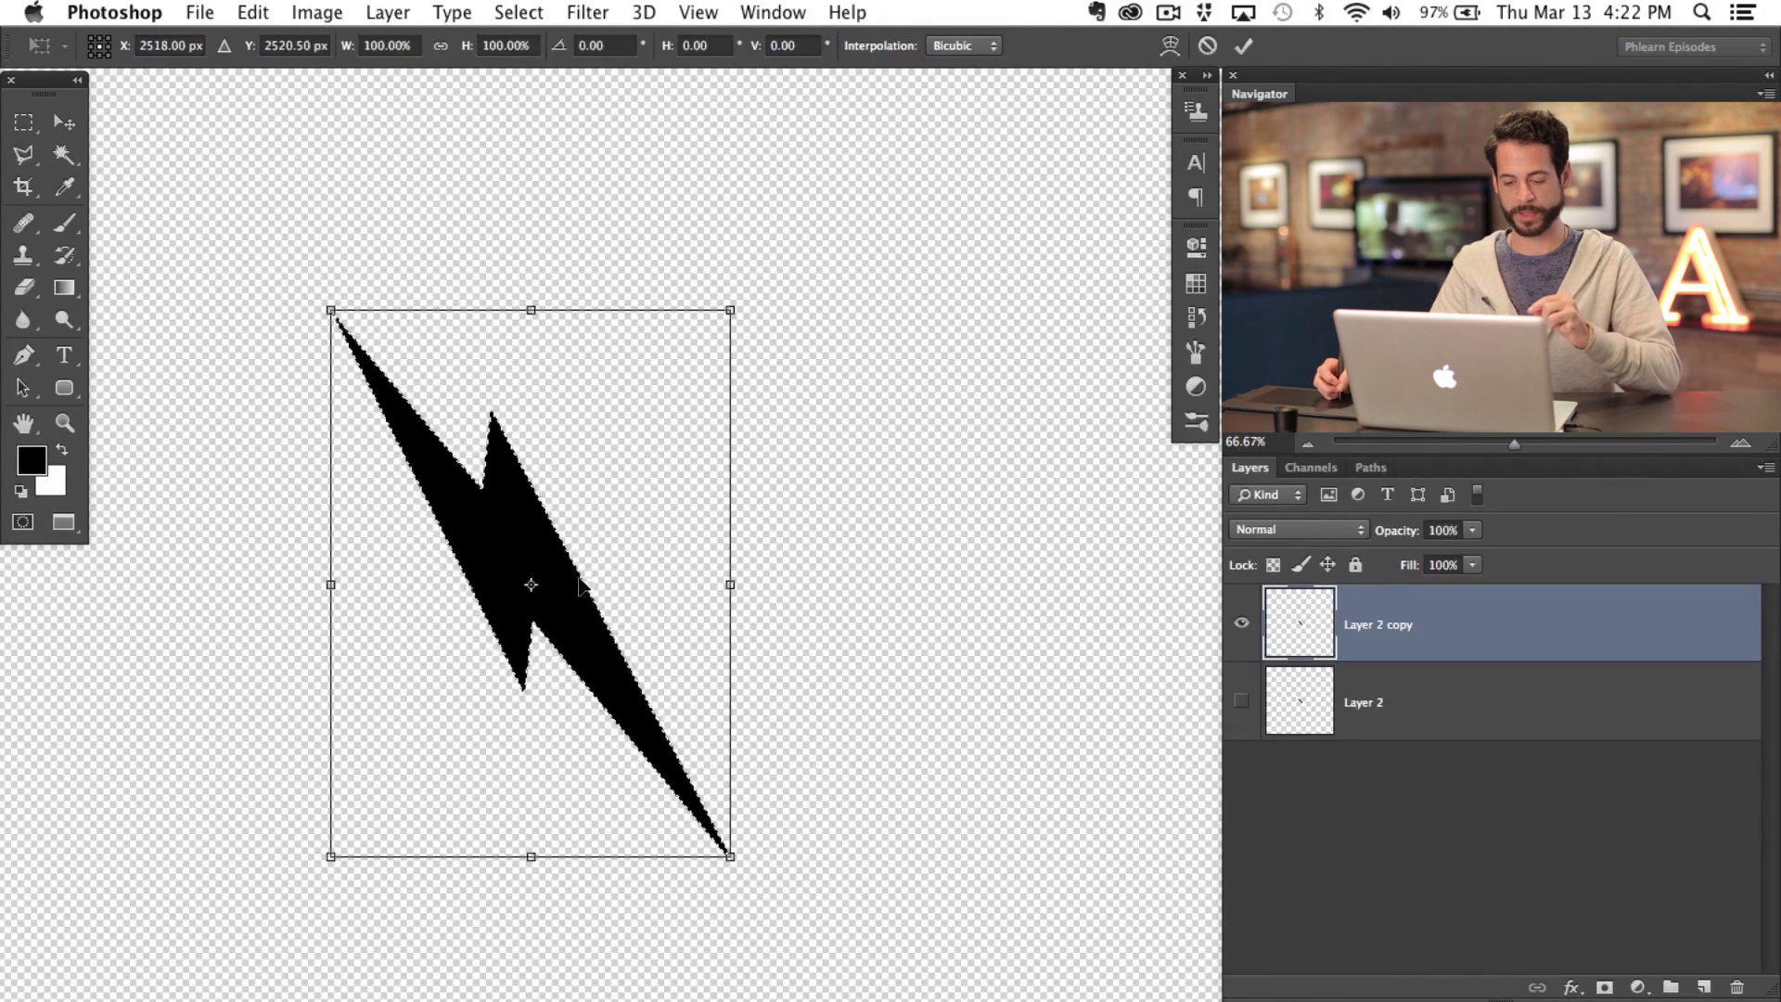
drag(573, 604, 788, 721)
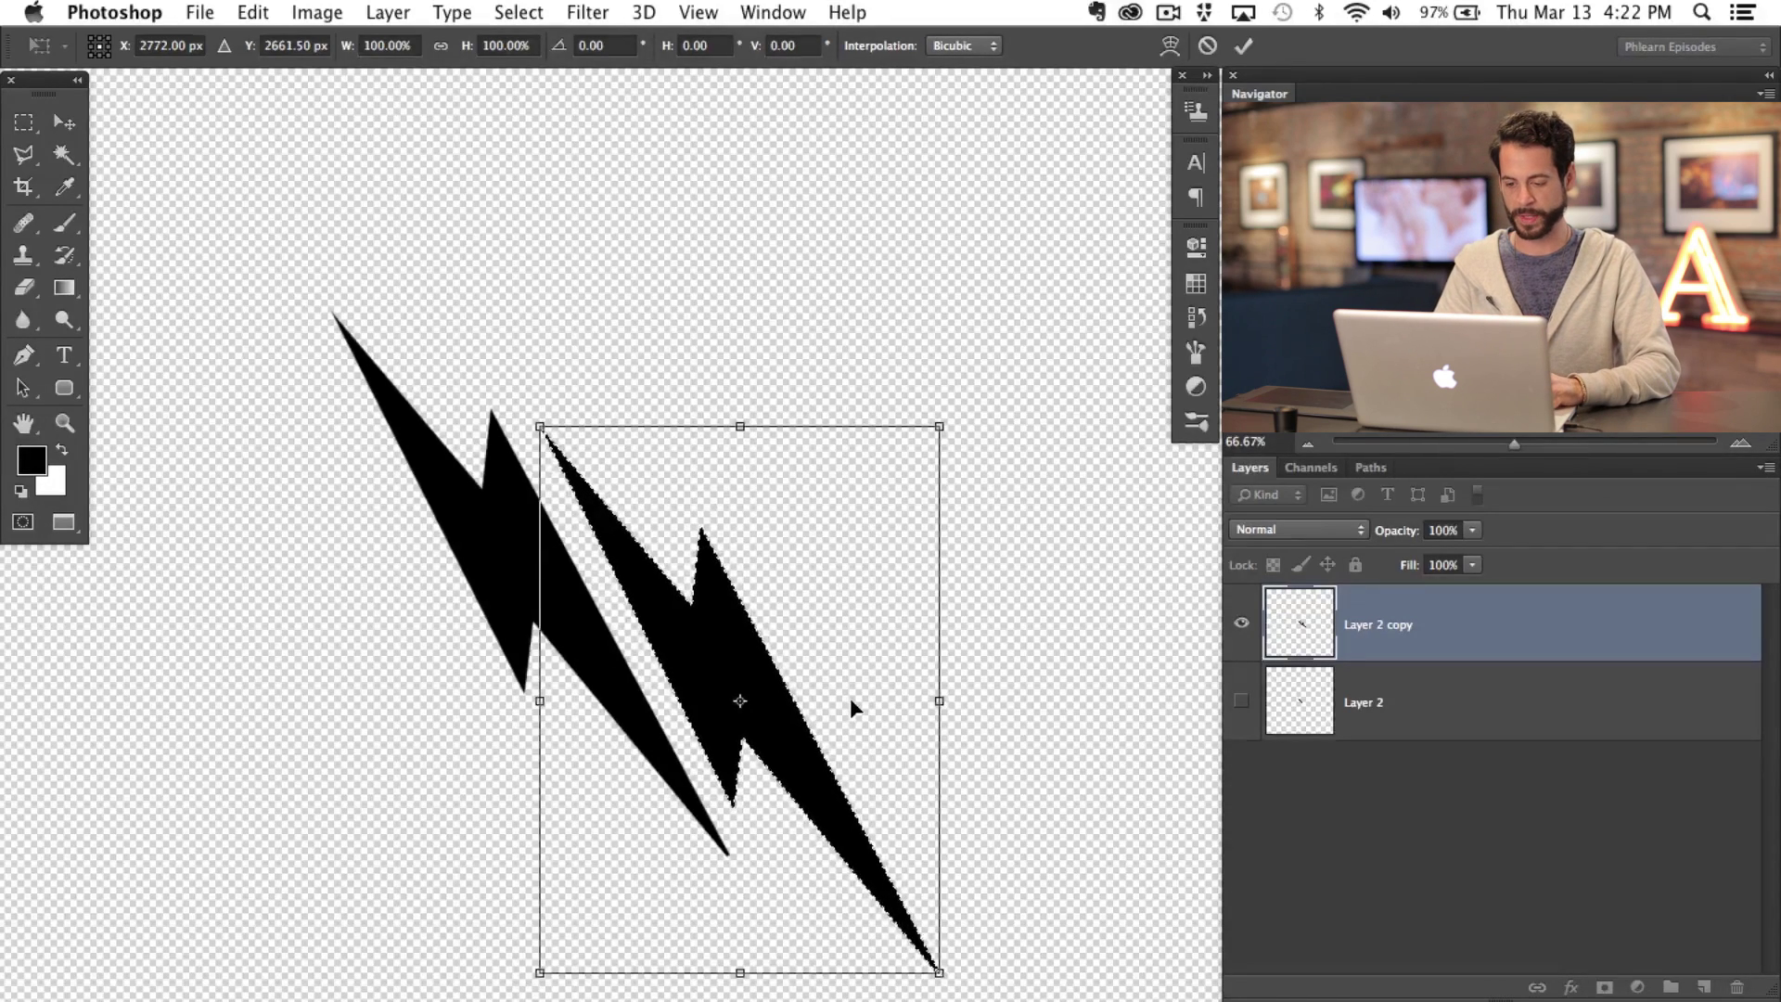
key(Return)
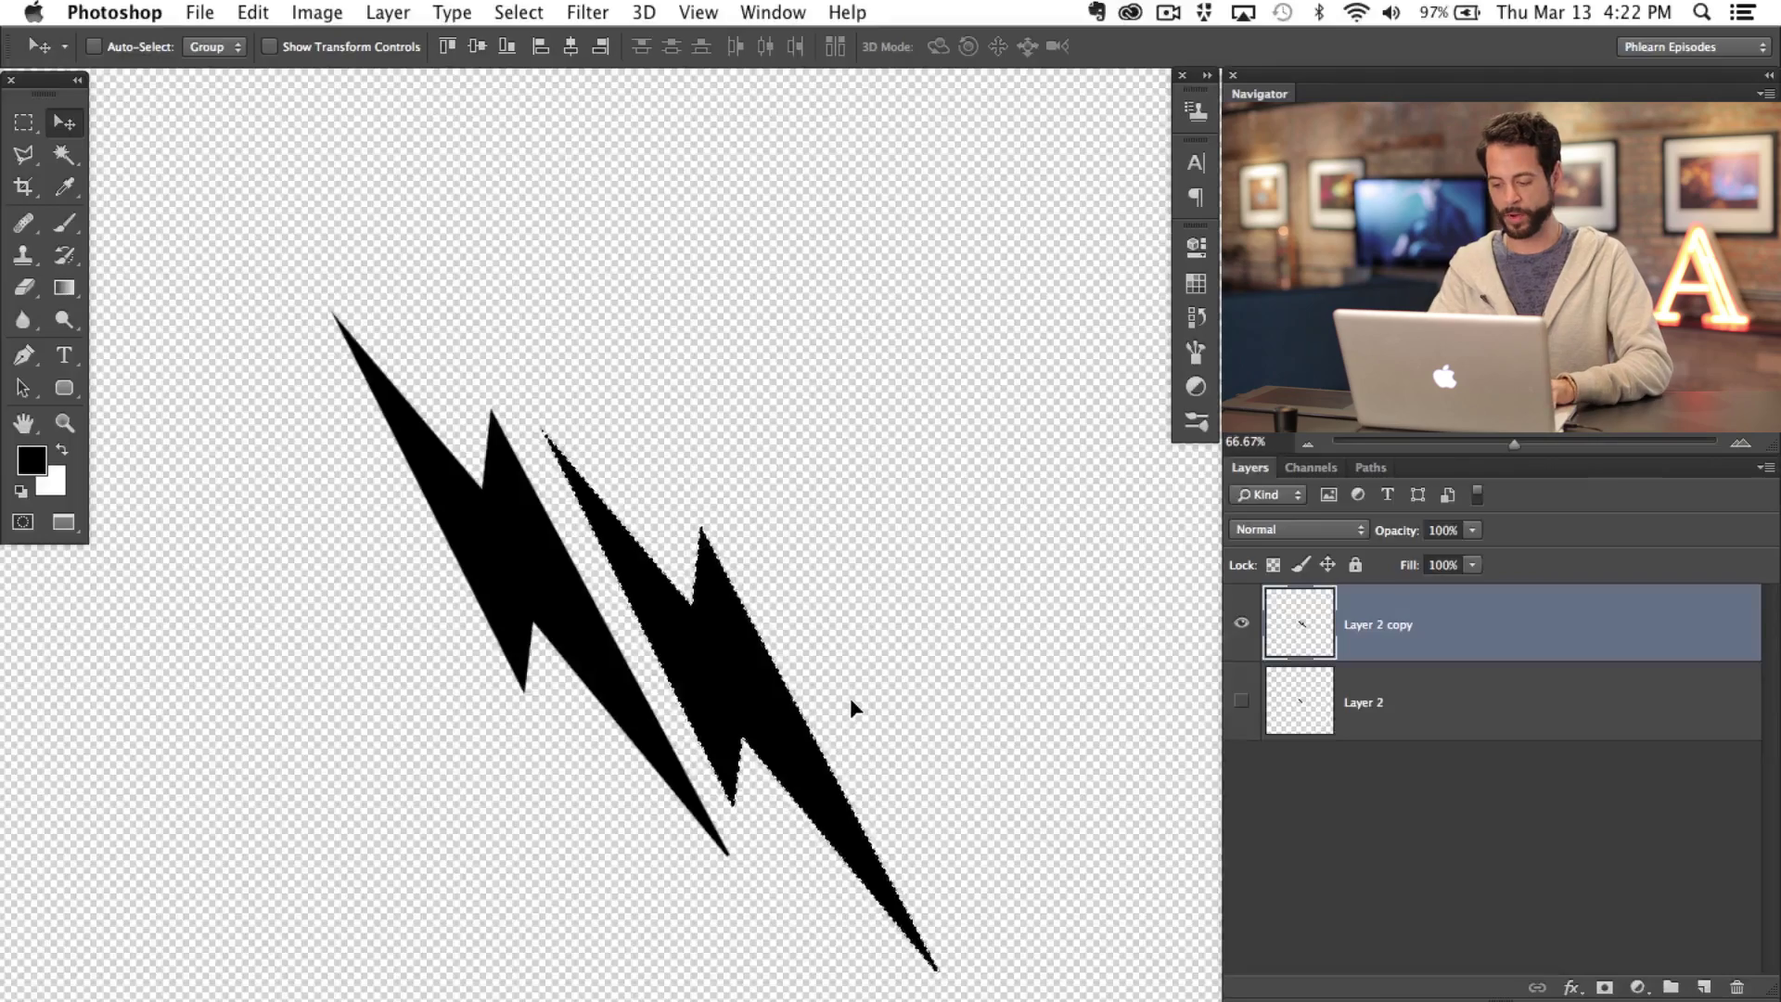
Step: Repeat the duplicating transform on the same layer until a diagonal row of ten bolts is formed
key(super+minus)
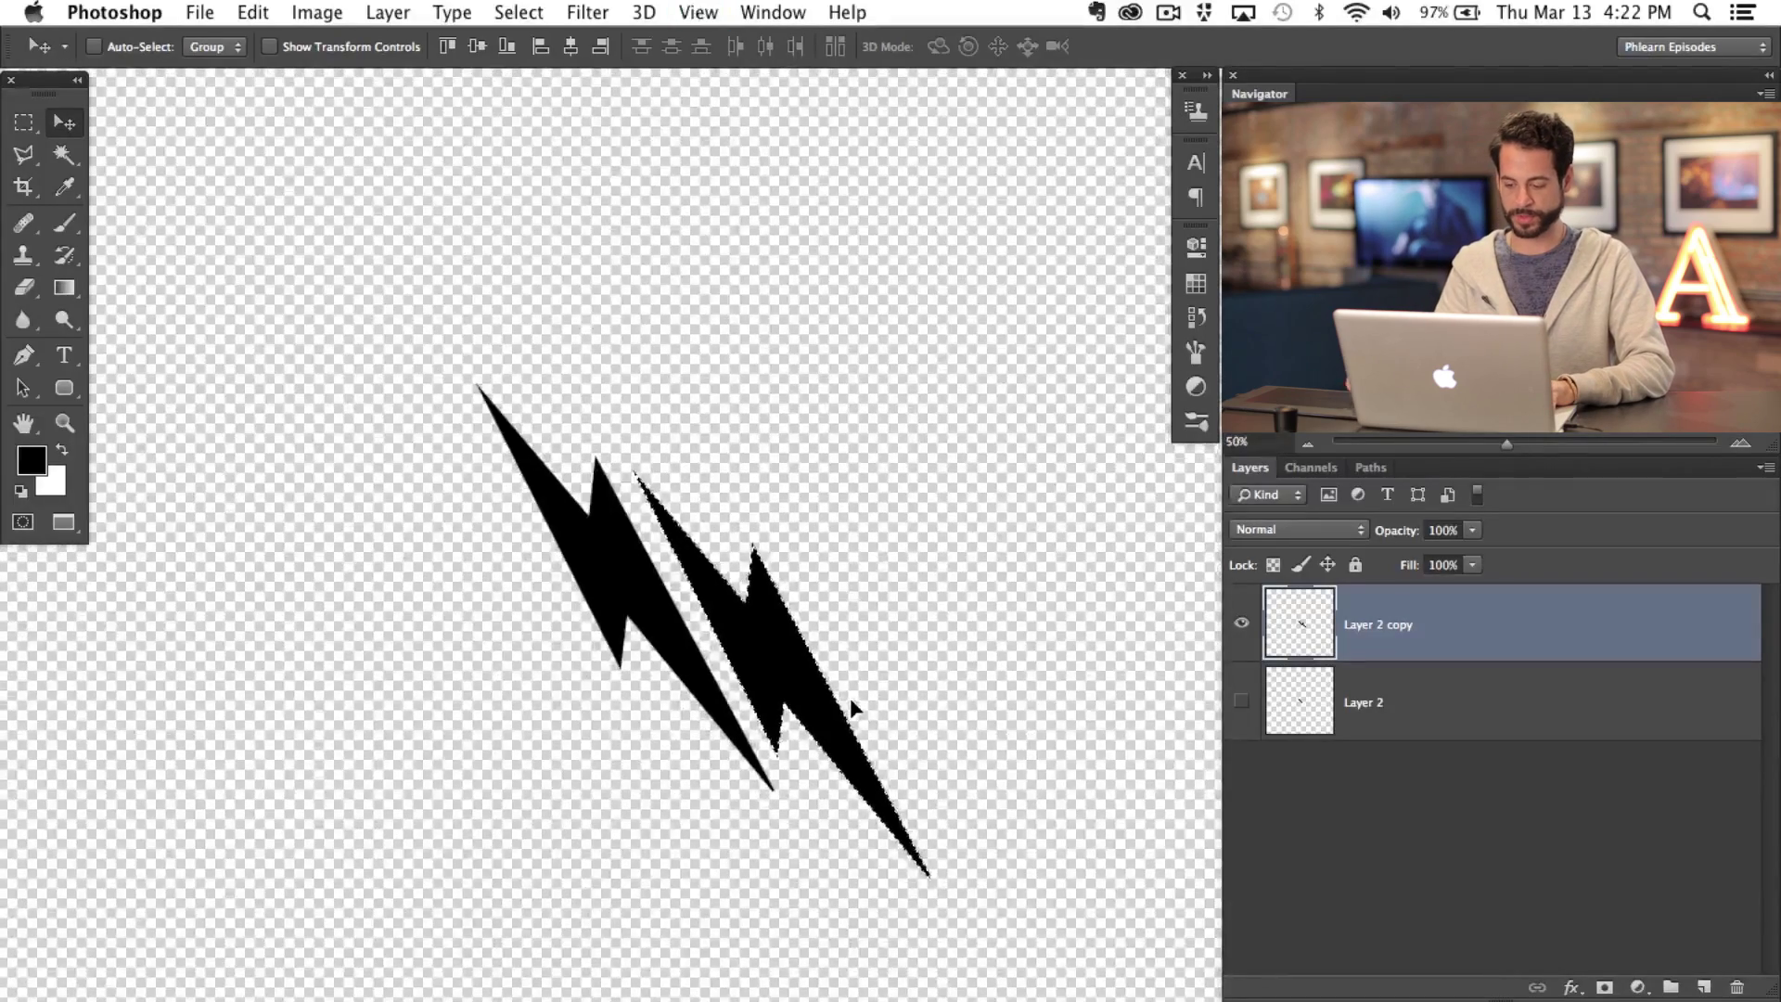
key(super+minus)
scroll(373, 715, right, 4)
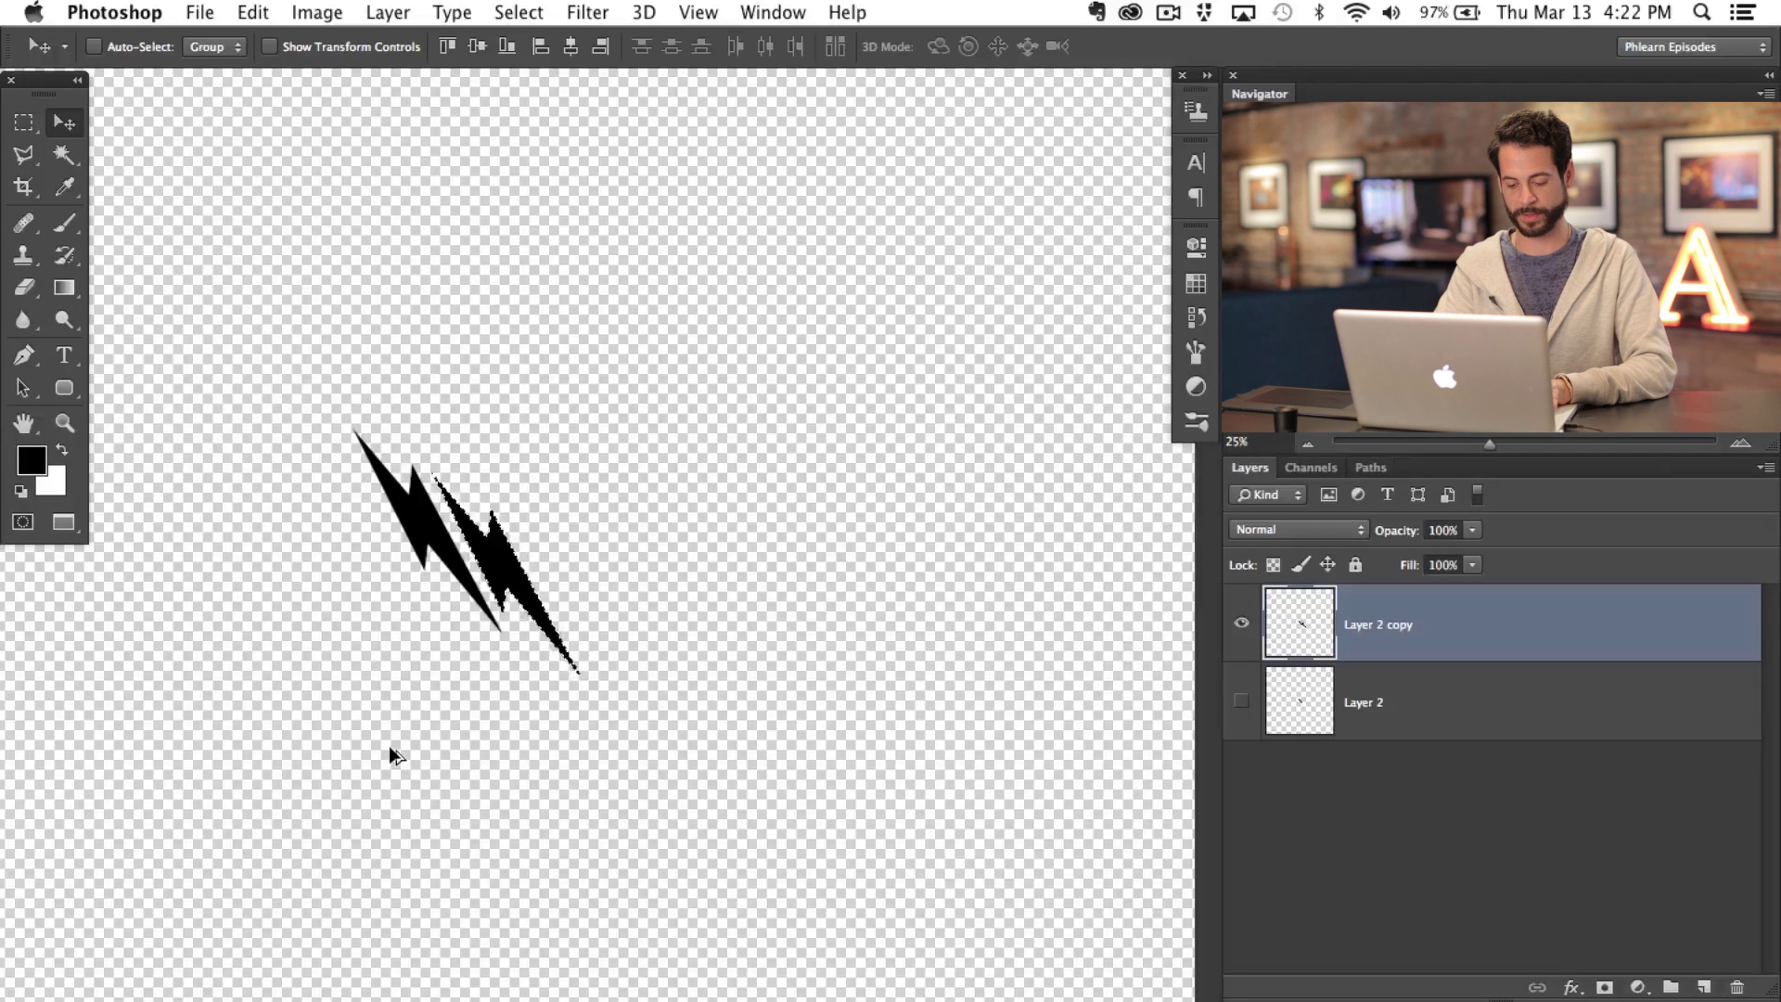
key(super+alt+shift+t)
key(super+alt+shift+t)
key(super+alt+shift+t)
key(super+alt+shift+t)
key(super+alt+shift+t)
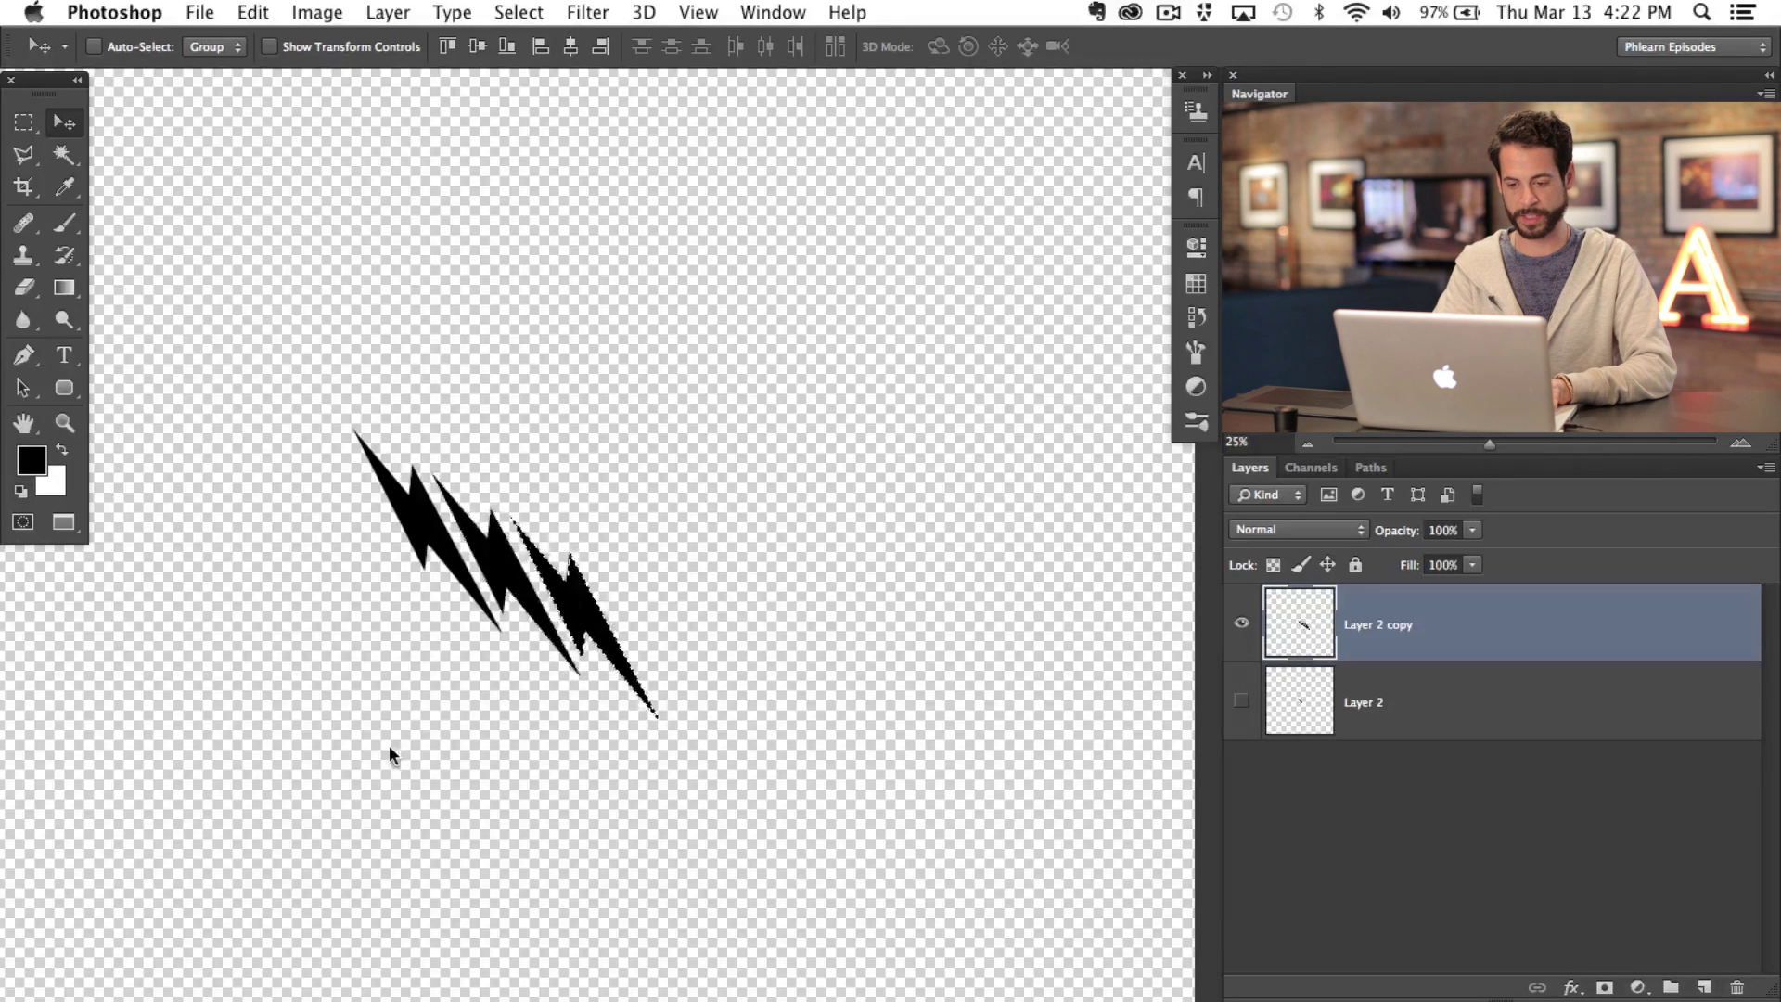
key(super+alt+shift+t)
key(super+alt+shift+t)
key(super+alt+shift+t)
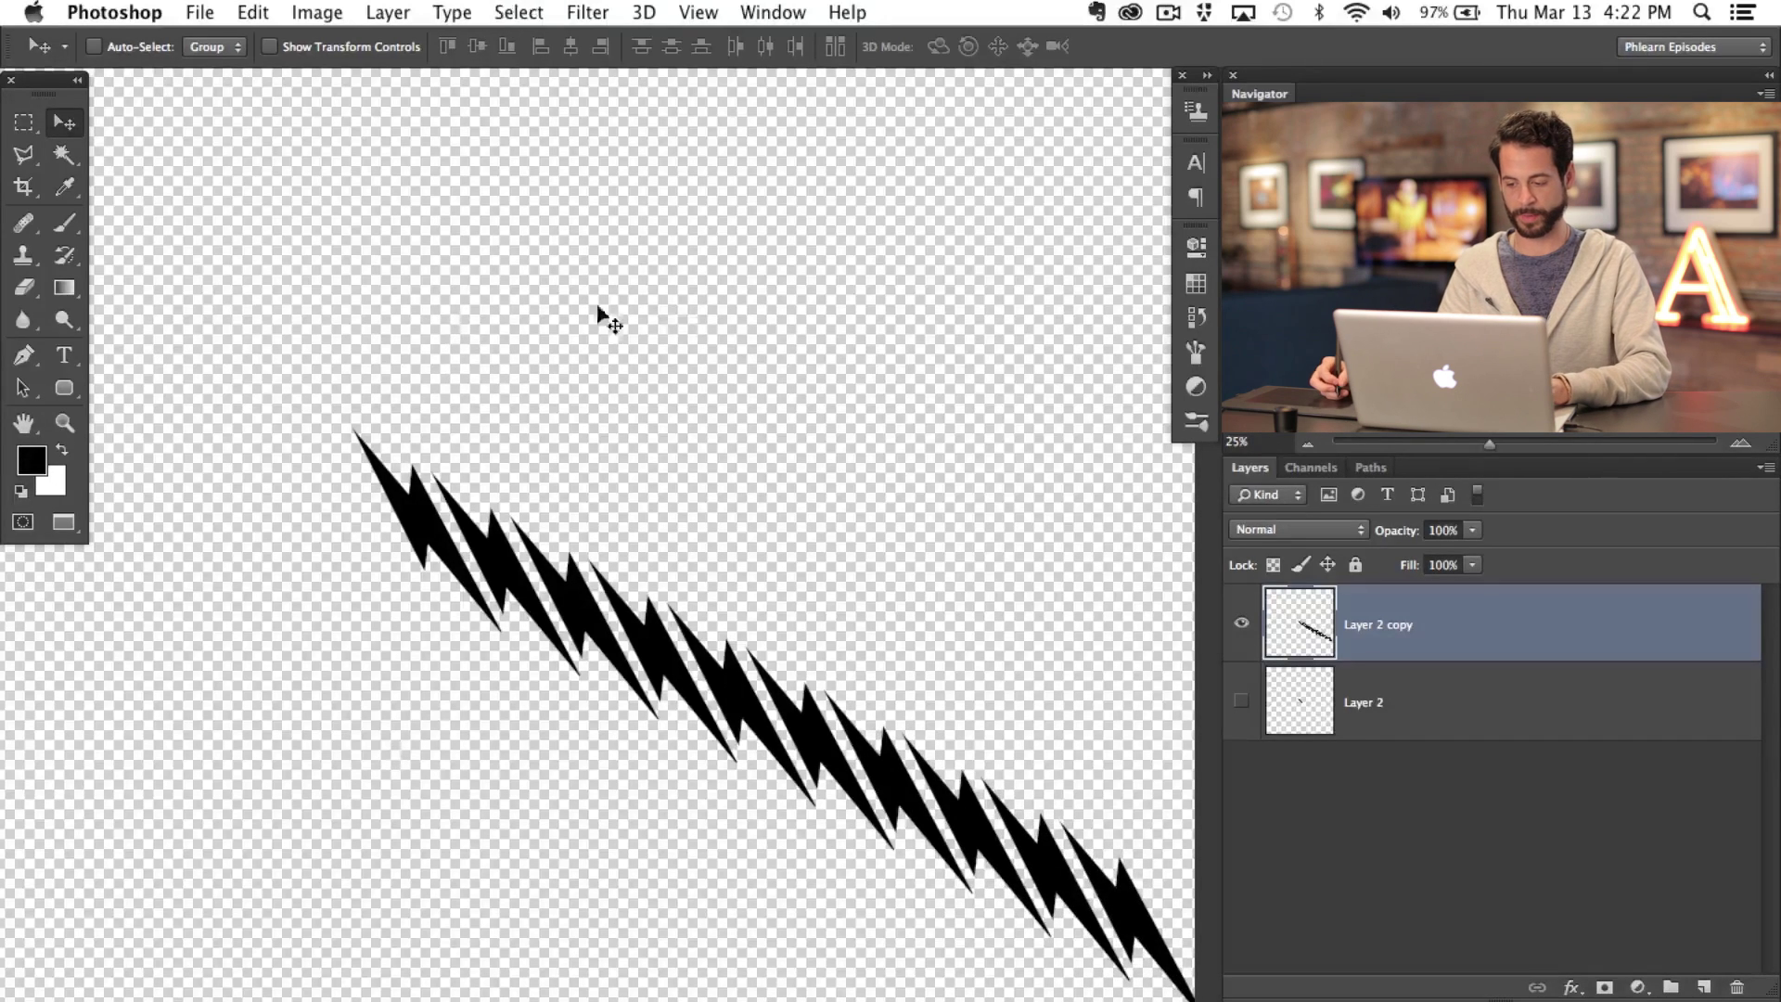
Step: Move the bolt row up near the canvas's upper edge and free-transform a duplicate of the whole row just below it
drag(948, 809, 891, 765)
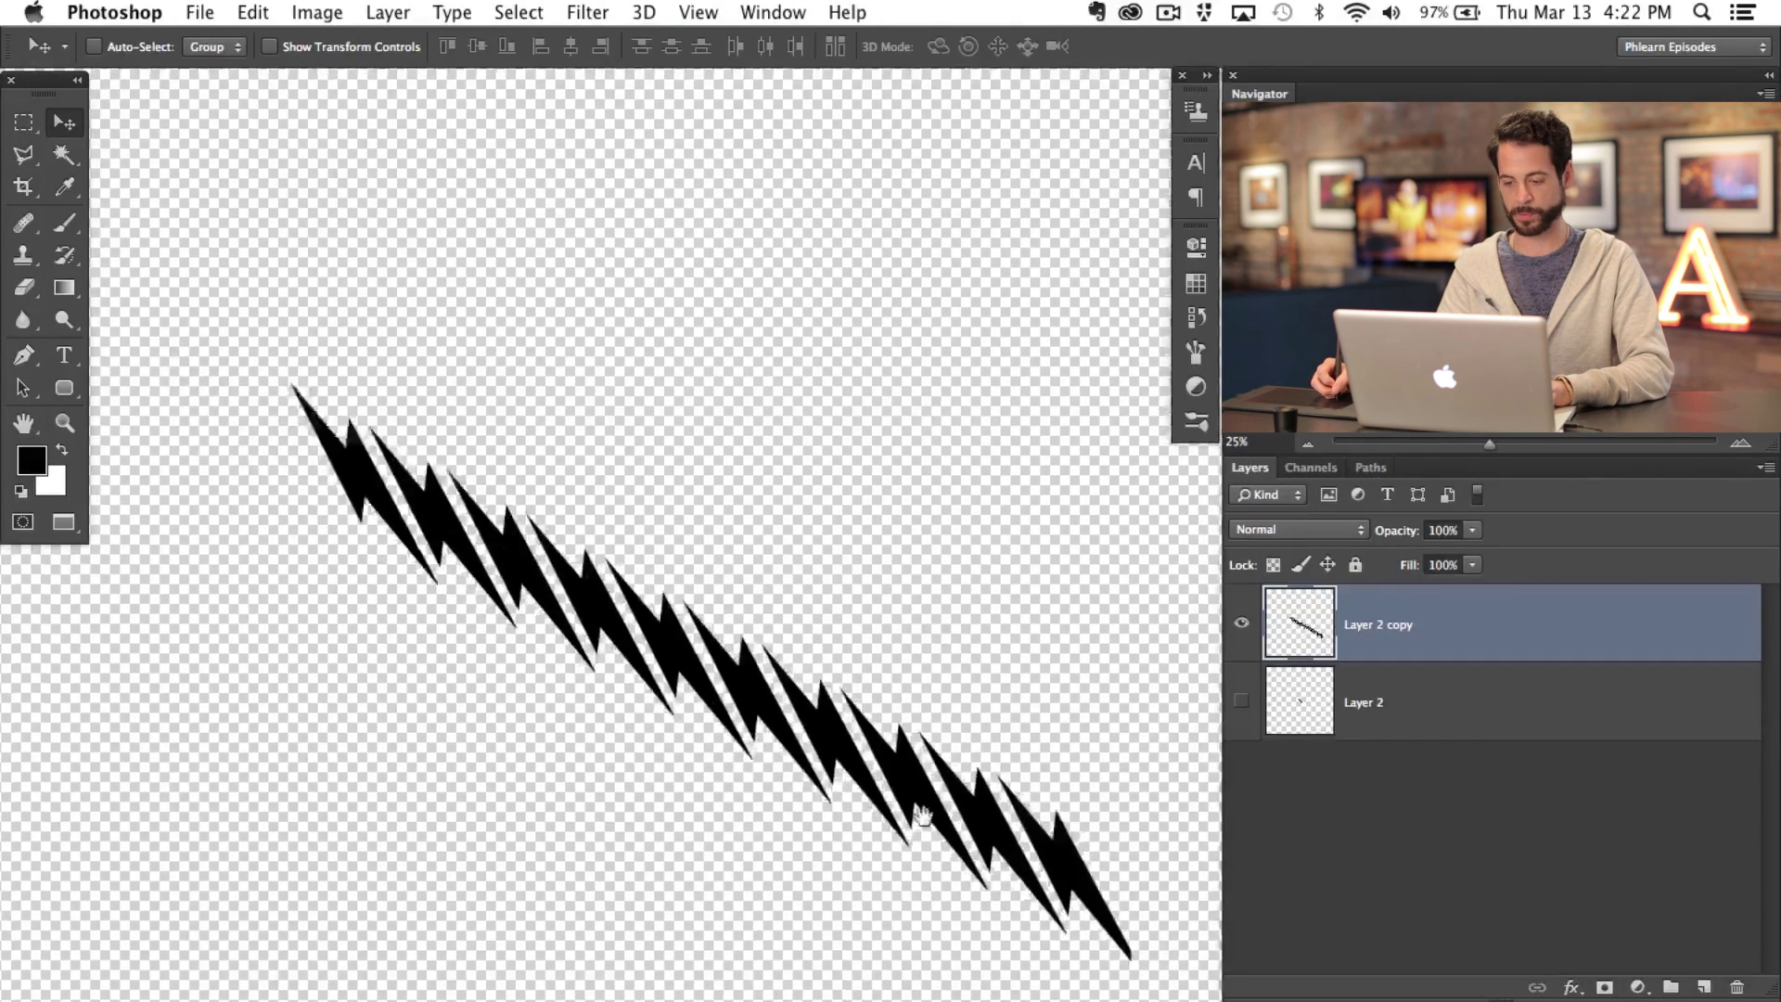
drag(916, 872, 949, 648)
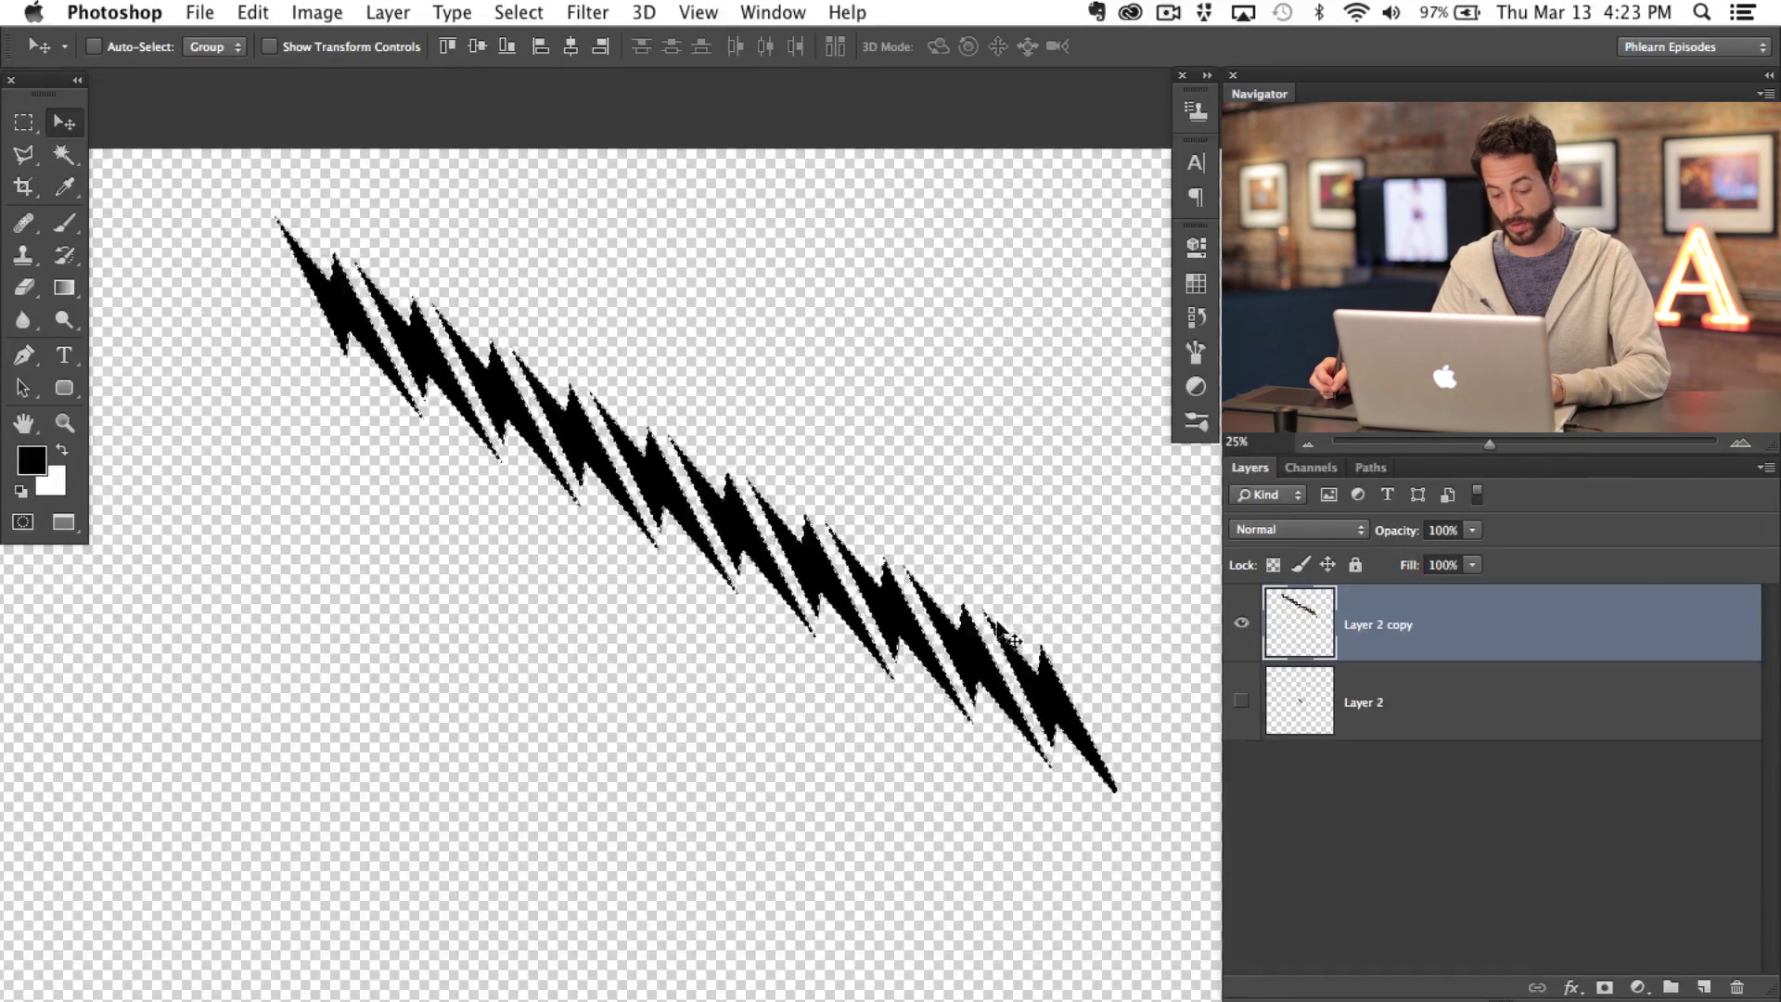
key(super+t)
drag(890, 630, 923, 727)
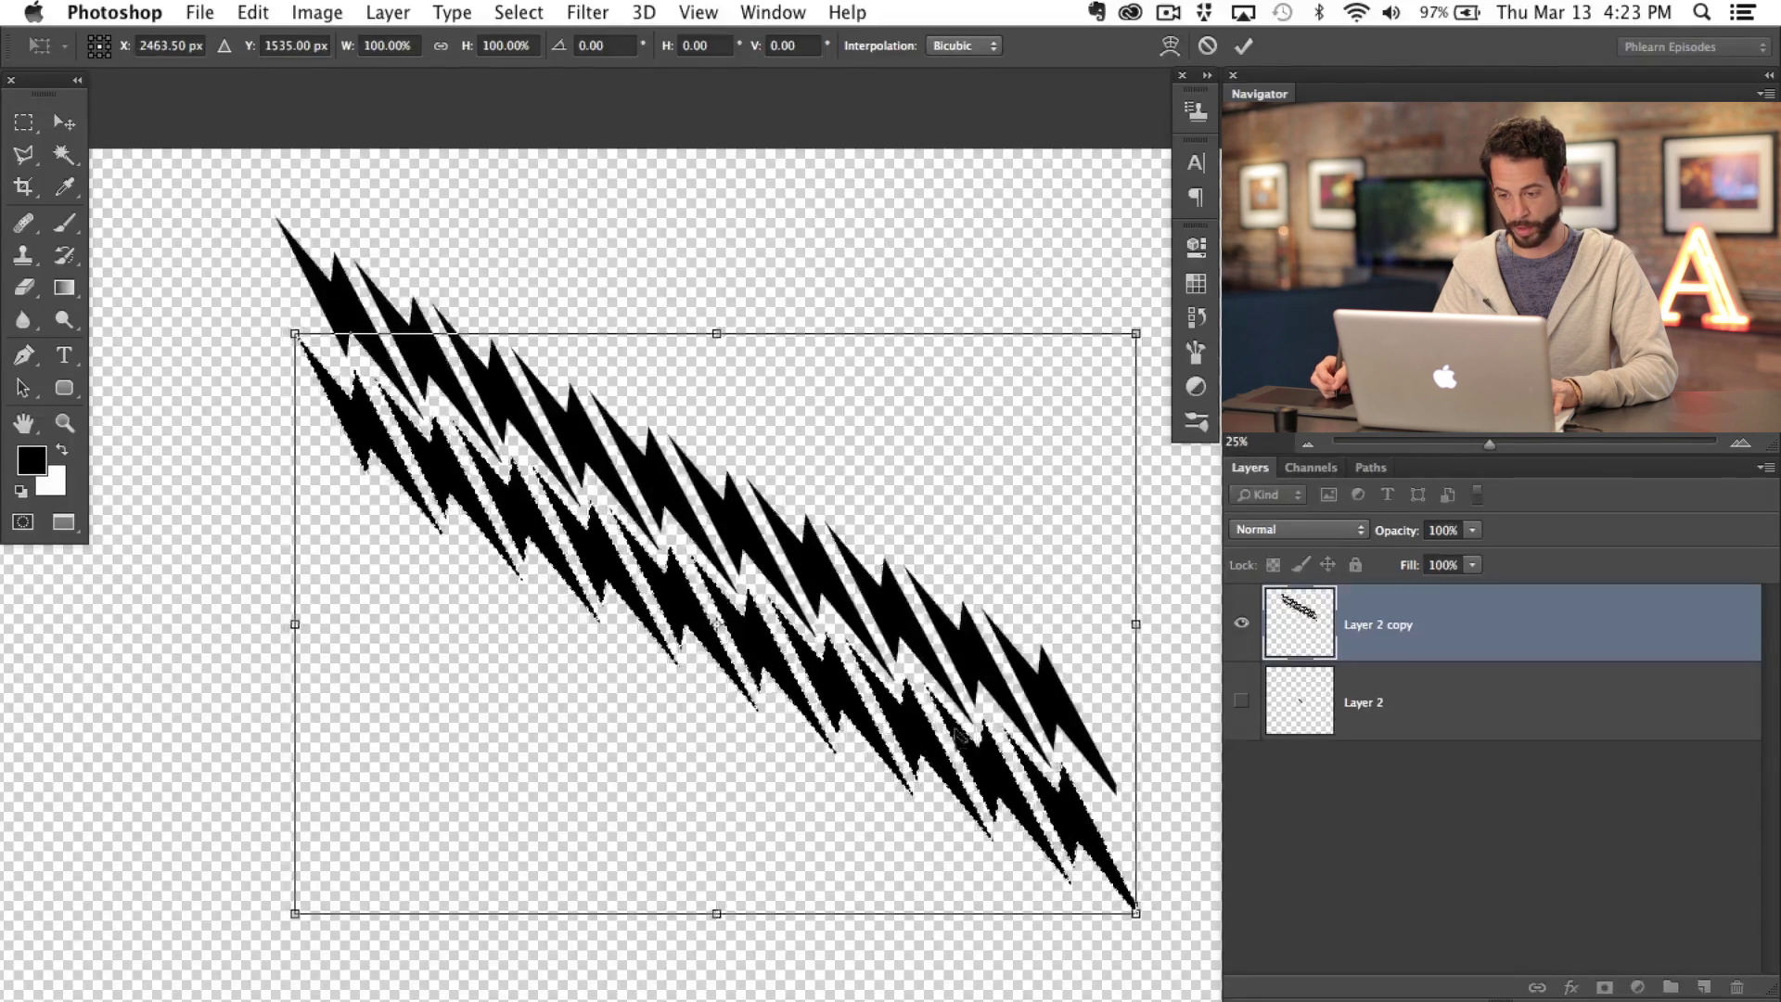
key(Return)
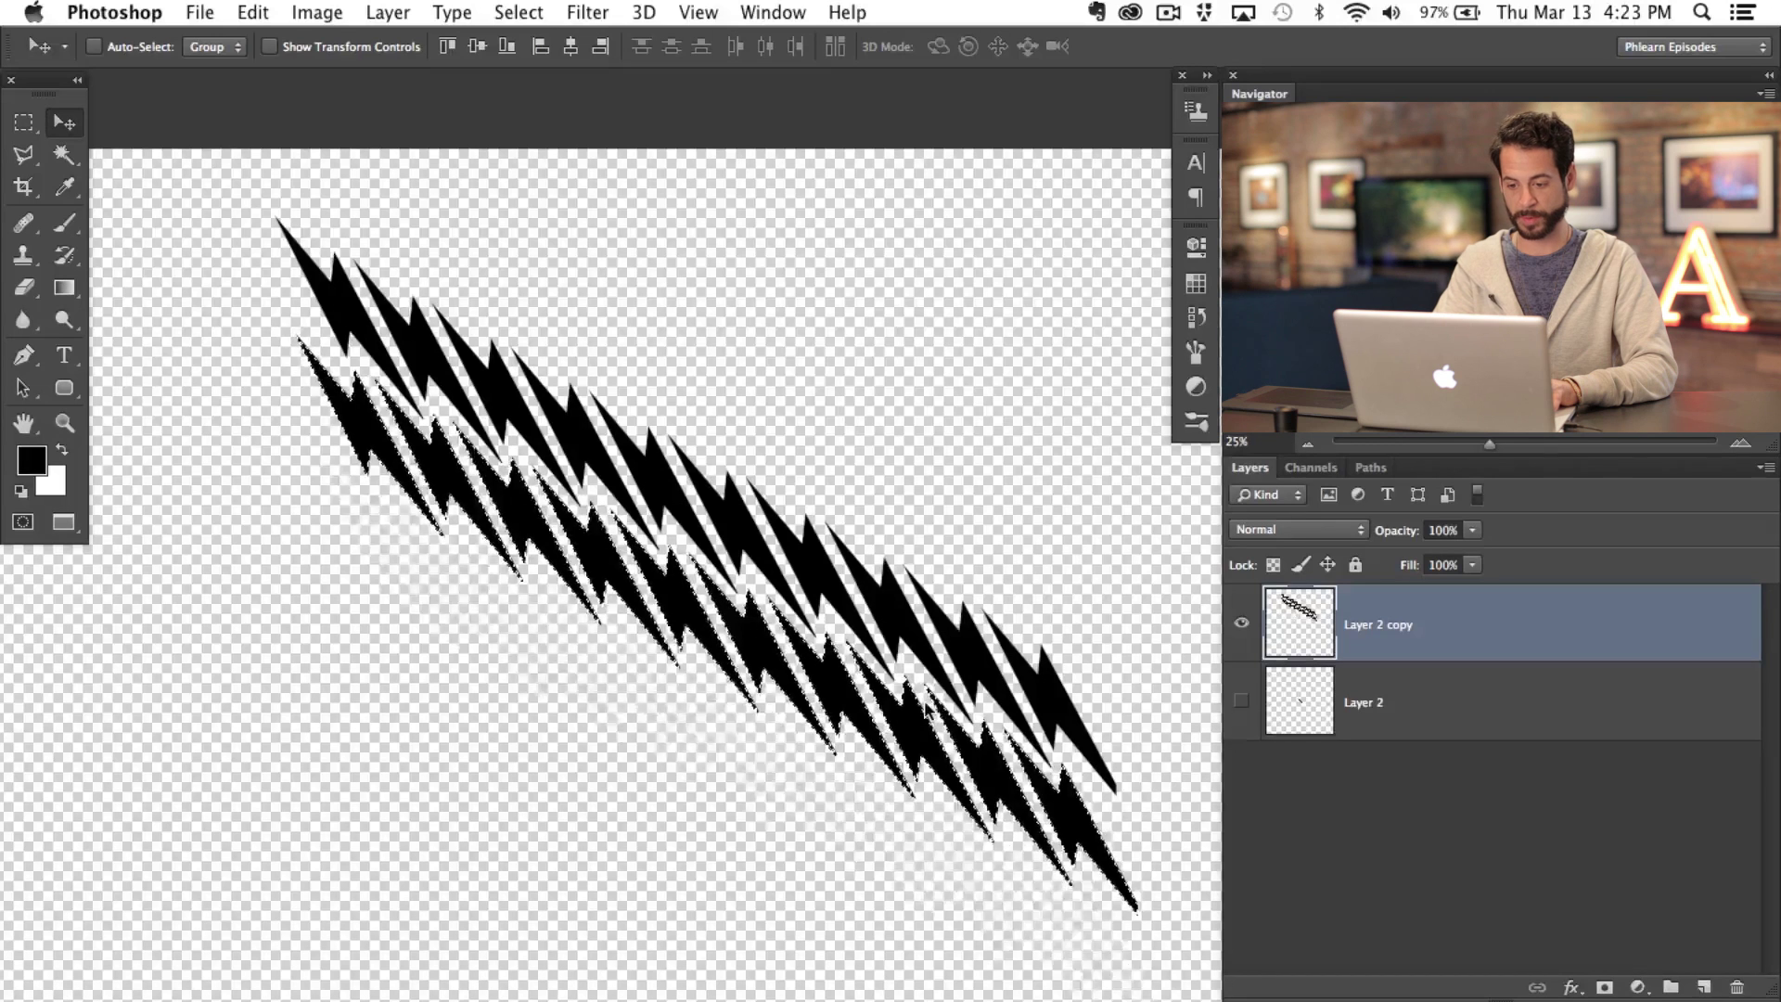
Step: Repeat the duplicating transform of the row downward to build a field of interlocking bolts, and deselect it
key(ctrl+alt+shift+t)
key(ctrl+alt+shift+t)
key(ctrl+alt+shift+t)
key(ctrl+alt+shift+t)
key(ctrl+d)
drag(784, 489, 769, 342)
drag(914, 728, 746, 485)
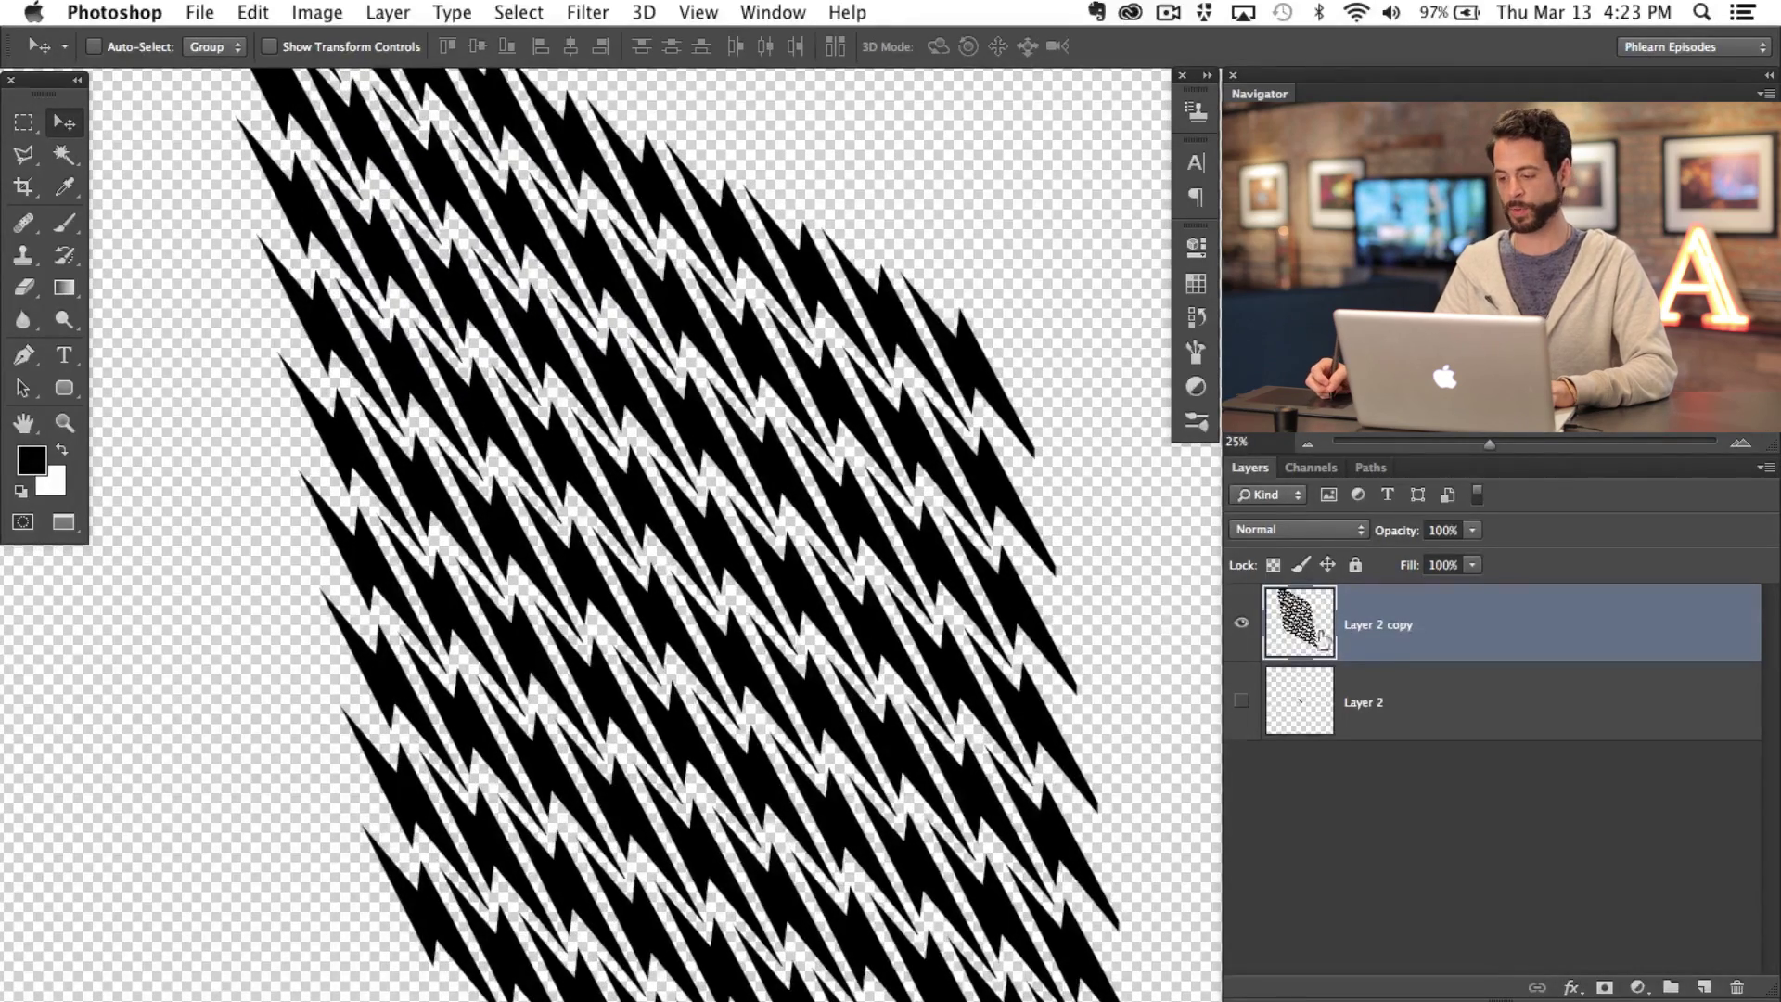
Step: Hide the pattern layer, duplicate Layer 2 with the original hidden, and move the new bolt toward the canvas's upper left
click(1242, 624)
click(1242, 702)
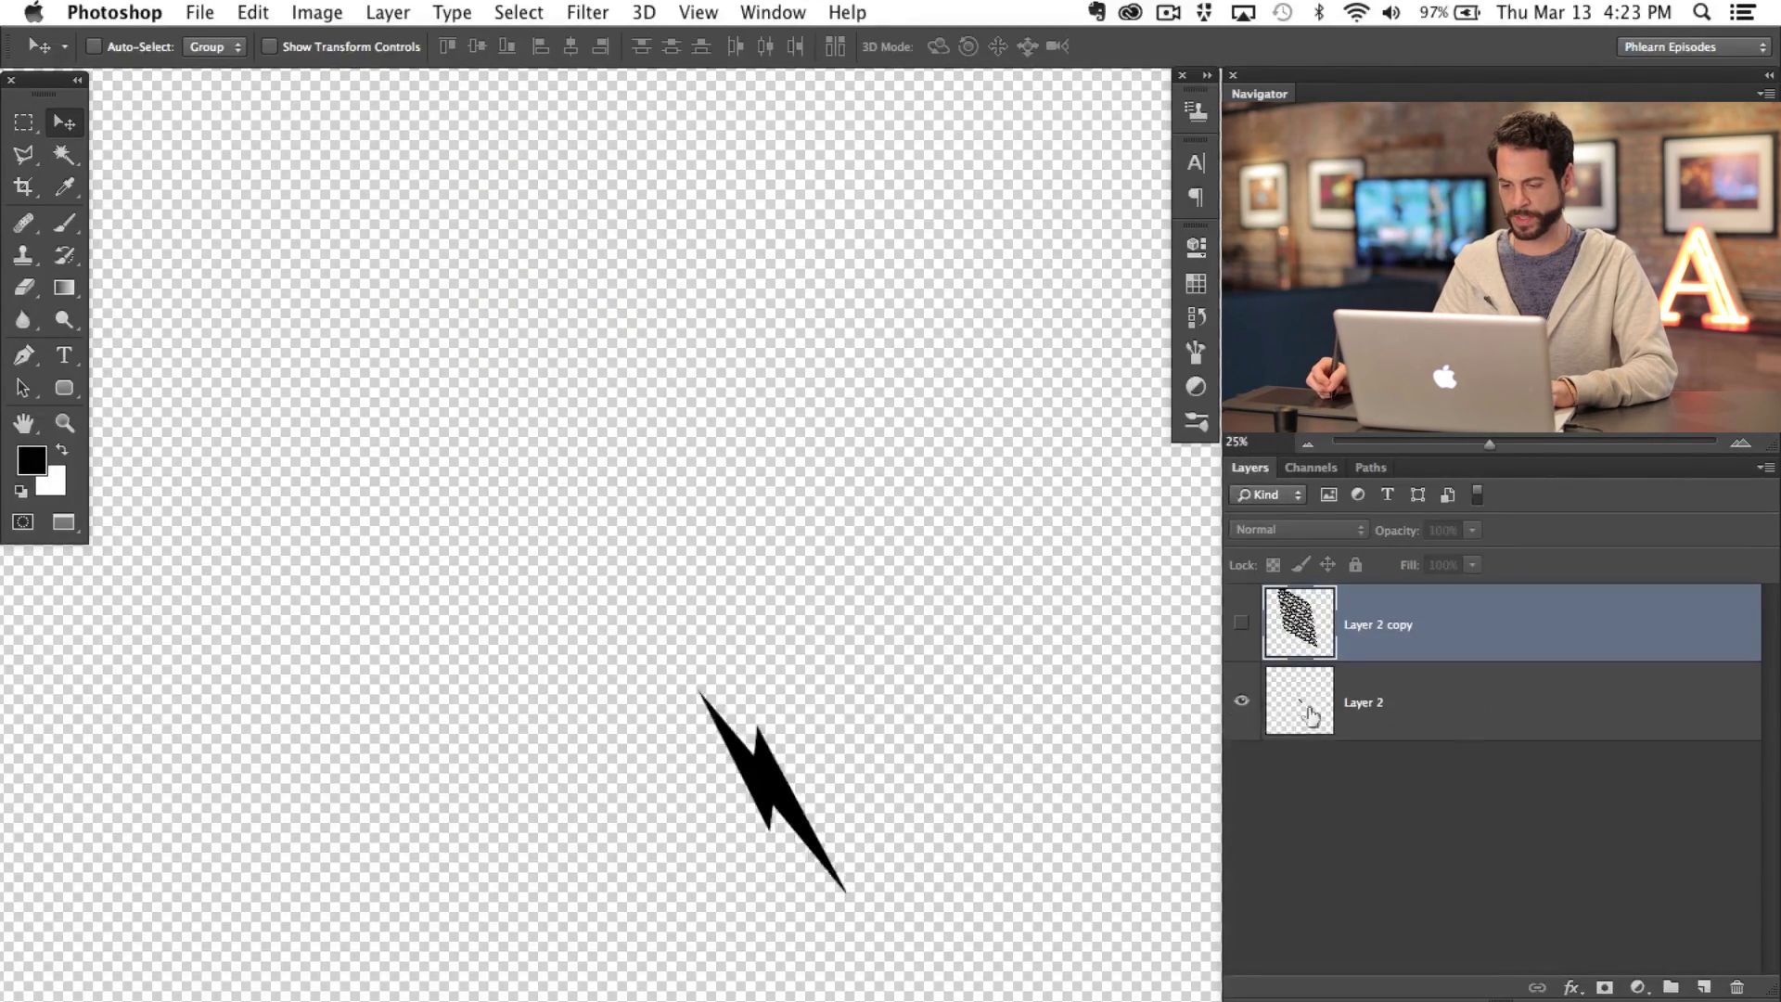
click(1233, 646)
click(1237, 648)
click(1419, 734)
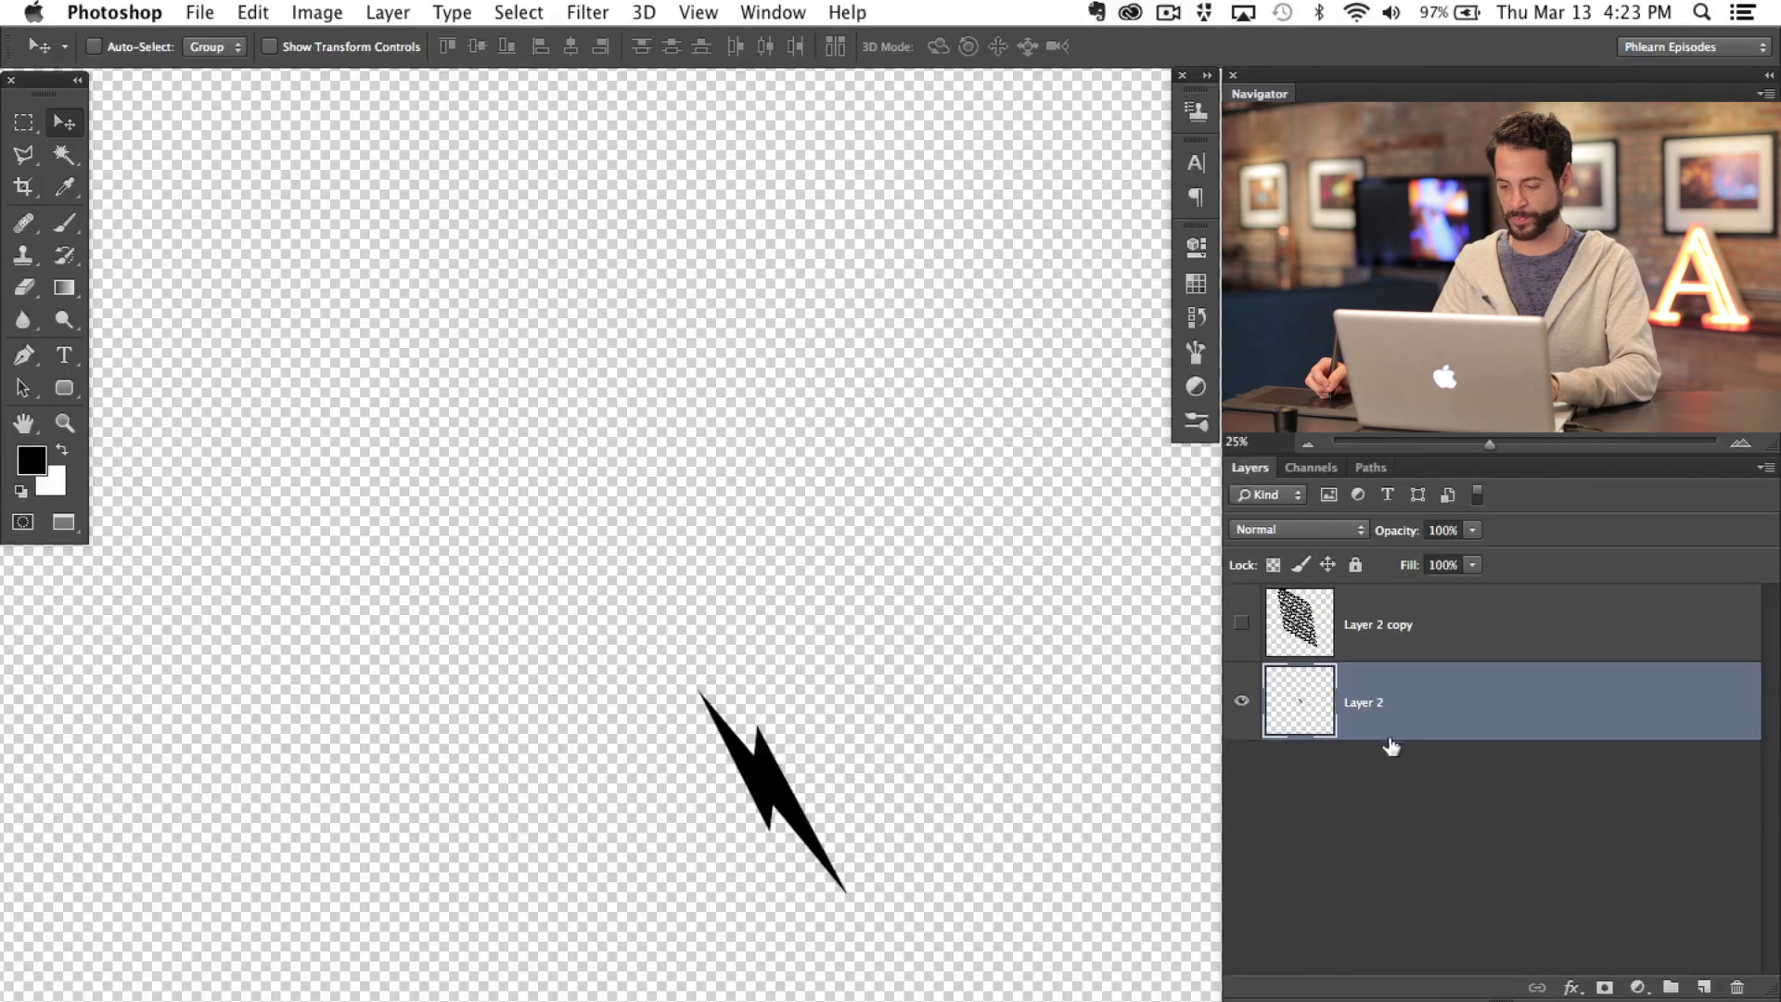
key(super+j)
drag(807, 687, 577, 381)
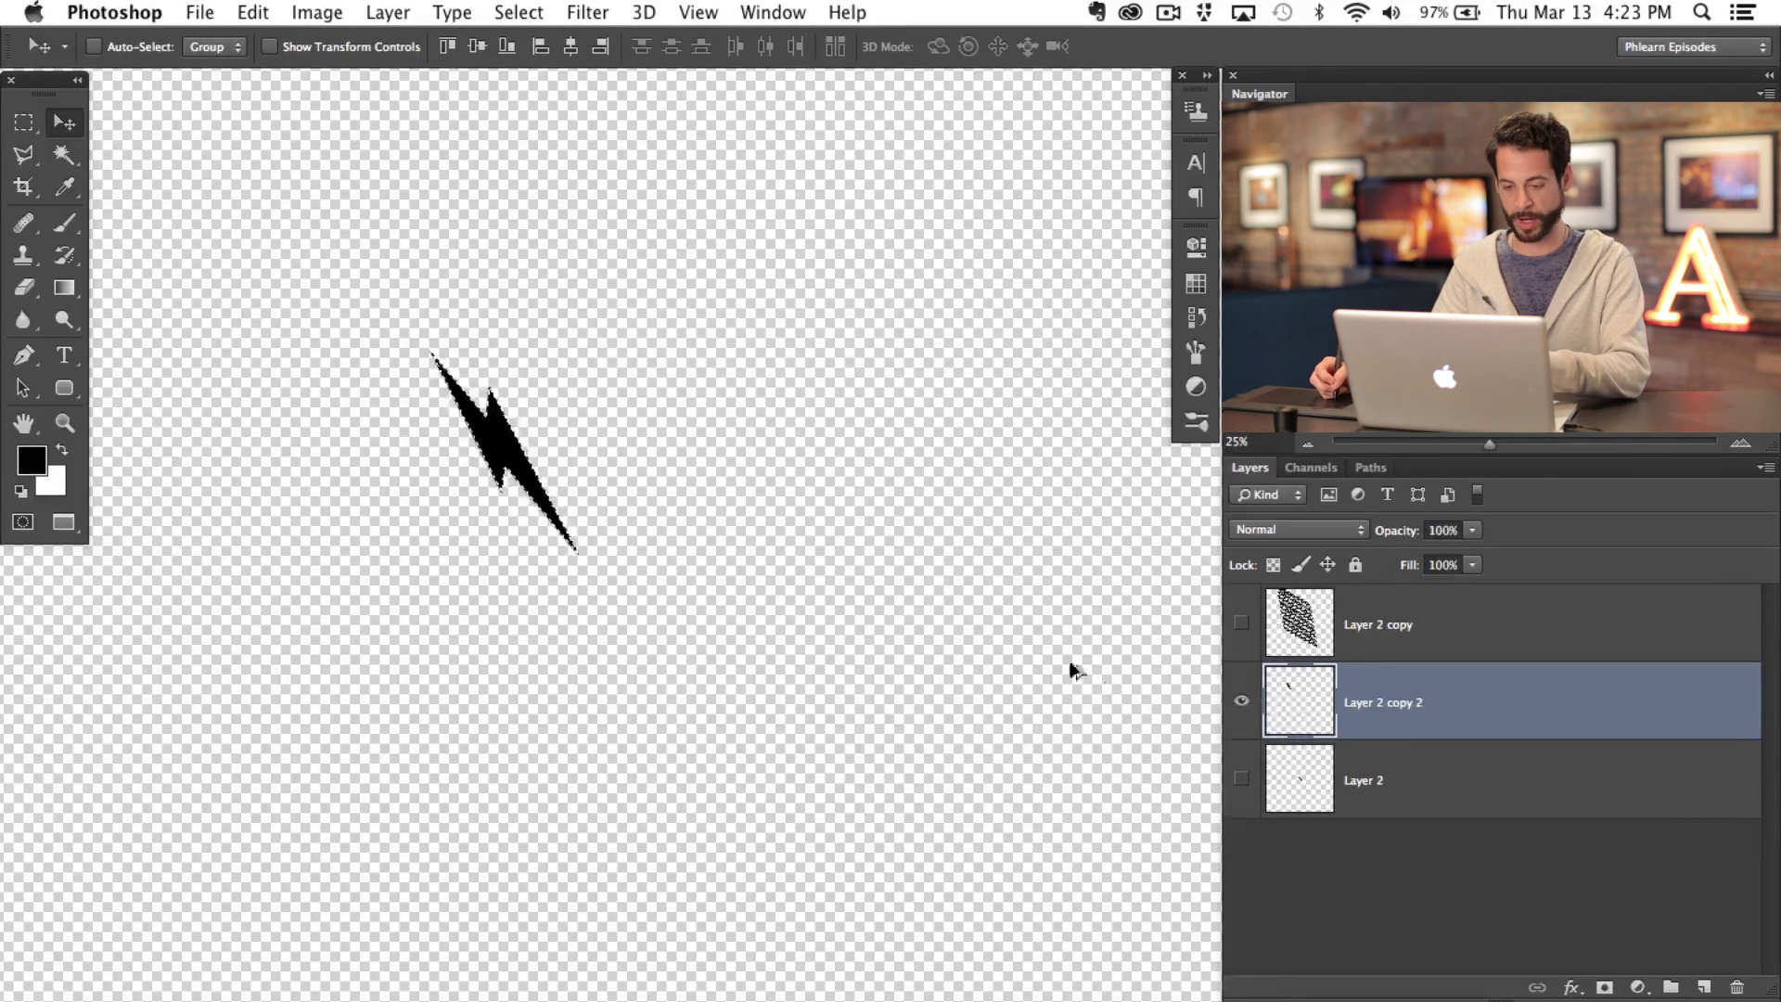
Step: Free-transform a duplicate of the selected bolt, with the pivot at its lower tip and a rotation of 30 degrees
key(super+t)
drag(506, 455, 579, 554)
drag(636, 425, 670, 501)
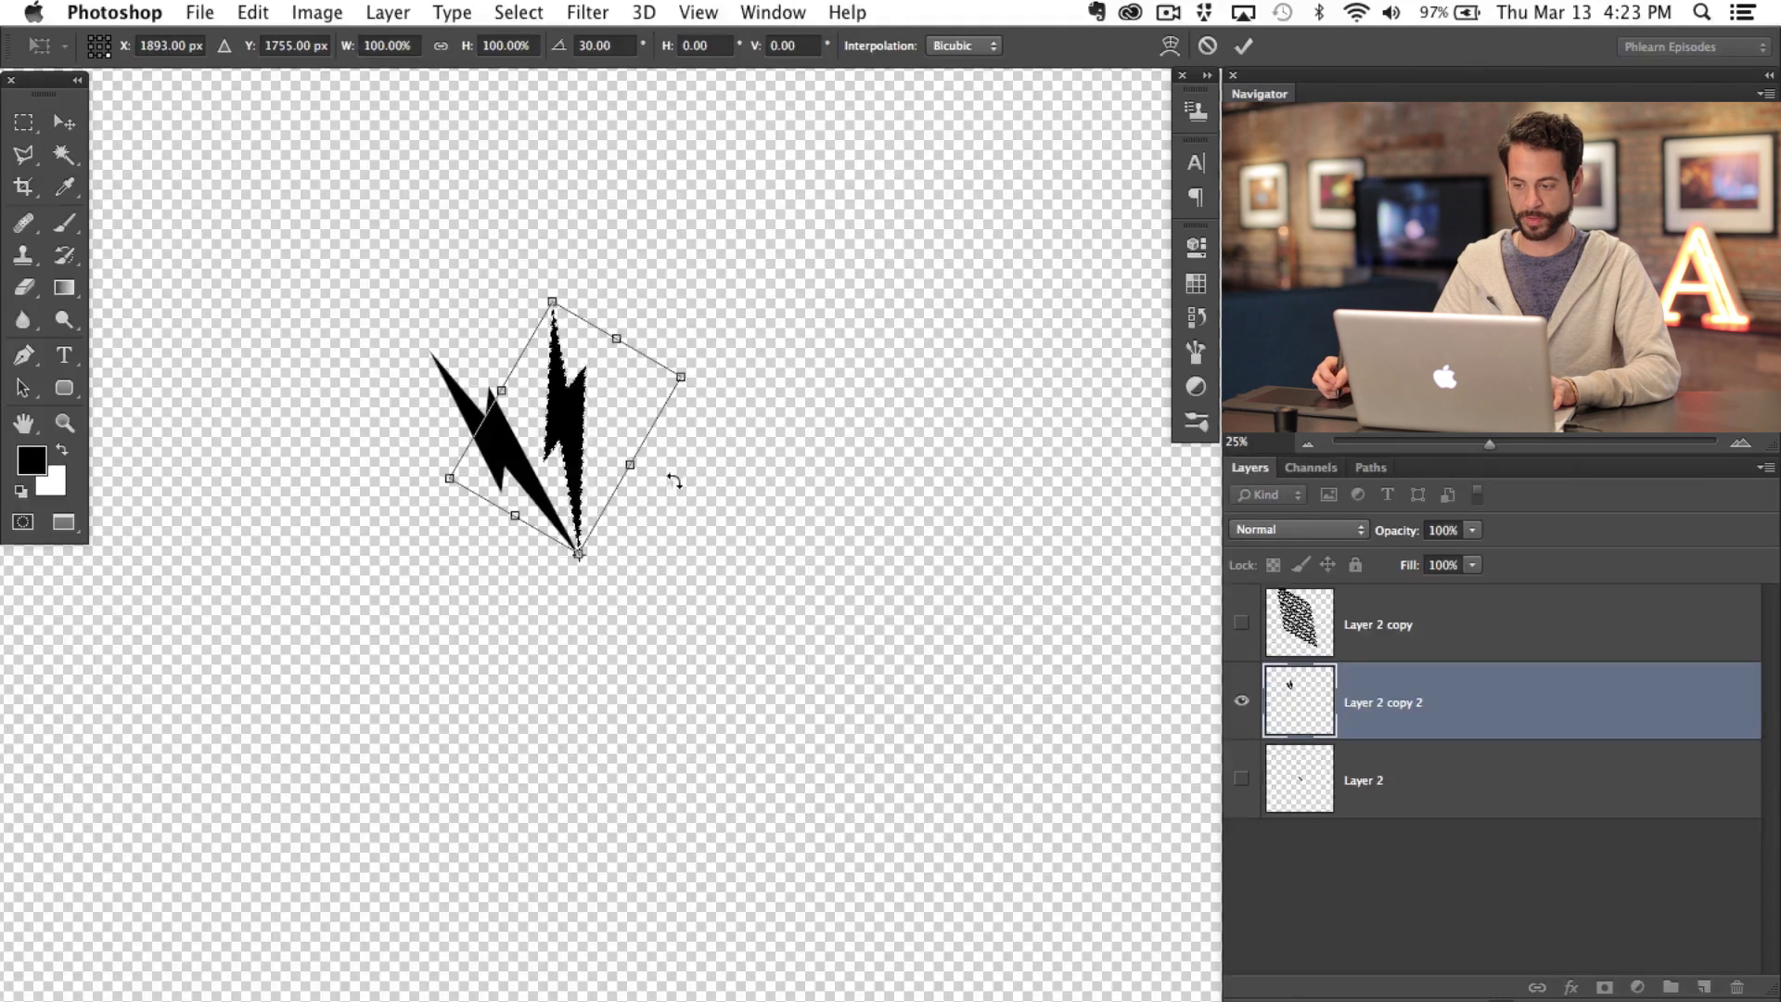
key(Return)
Step: Repeat the rotating duplicate transform until the bolts form a full radial burst, deselect, and shift the burst slightly toward the canvas's upper left
key(super+alt+shift+t)
key(super+alt+shift+t)
key(super+alt+shift+t)
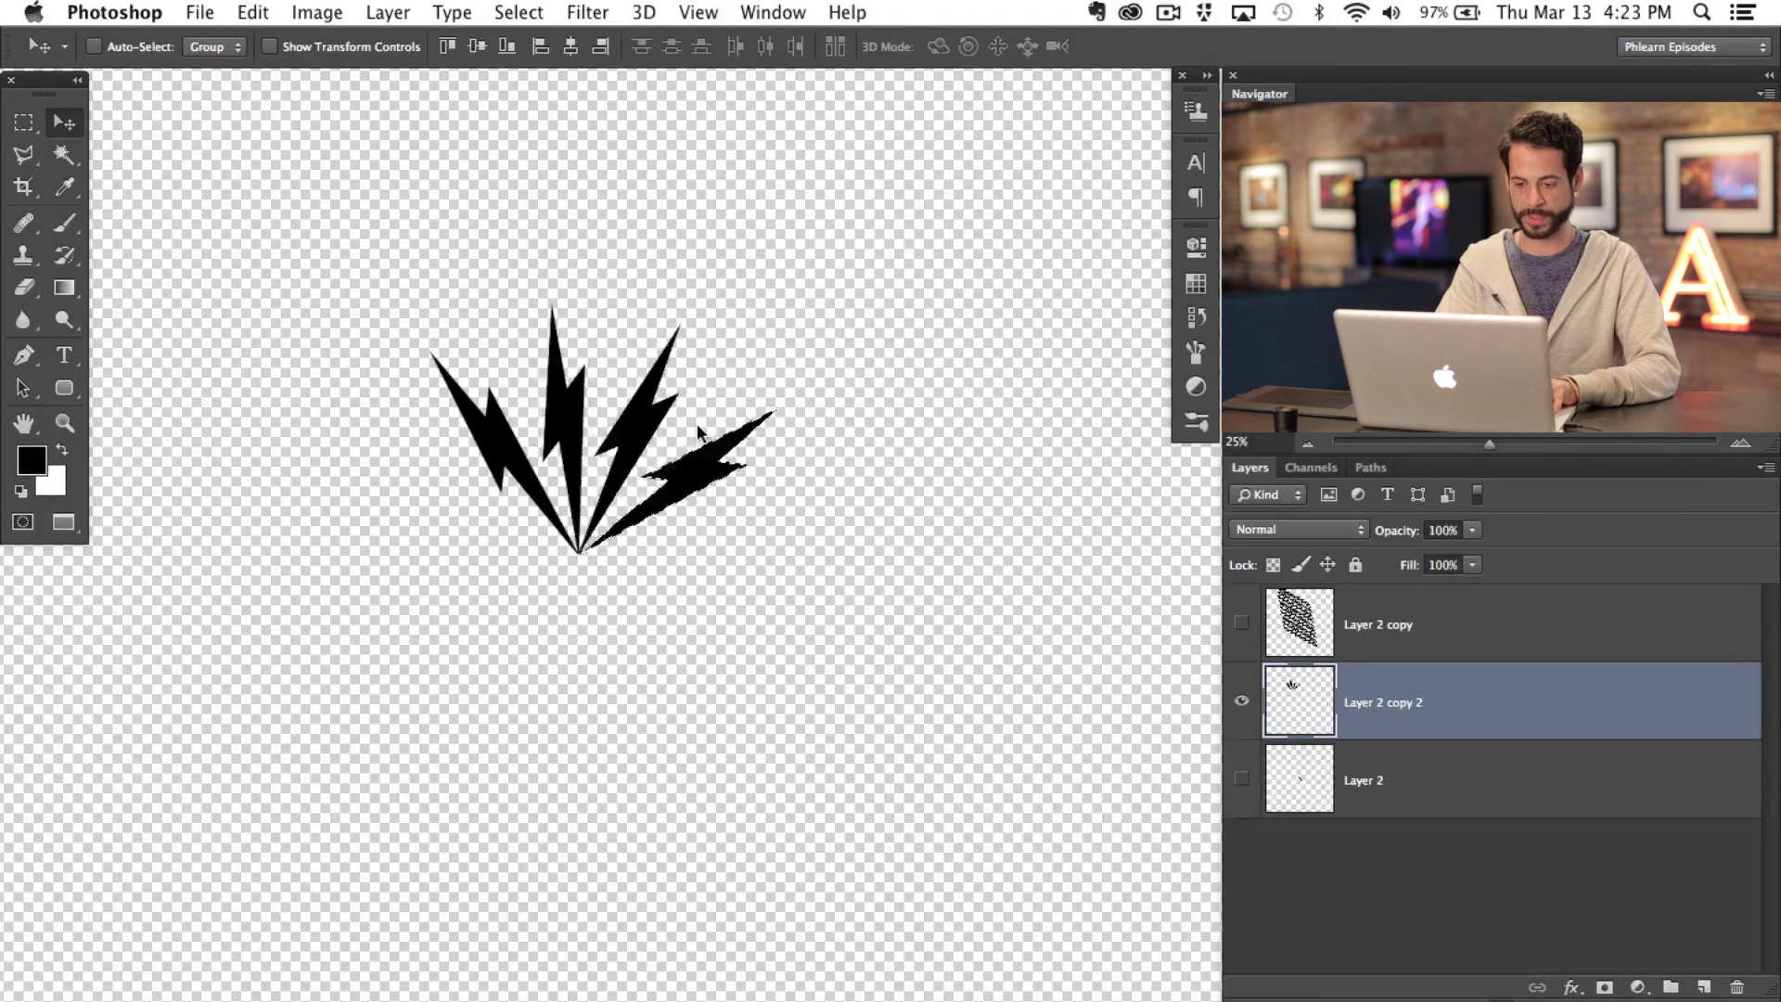
key(super+alt+shift+t)
key(super+alt+shift+t)
key(super+alt+shift+t)
key(super+alt+shift+t)
key(super+alt+shift+t)
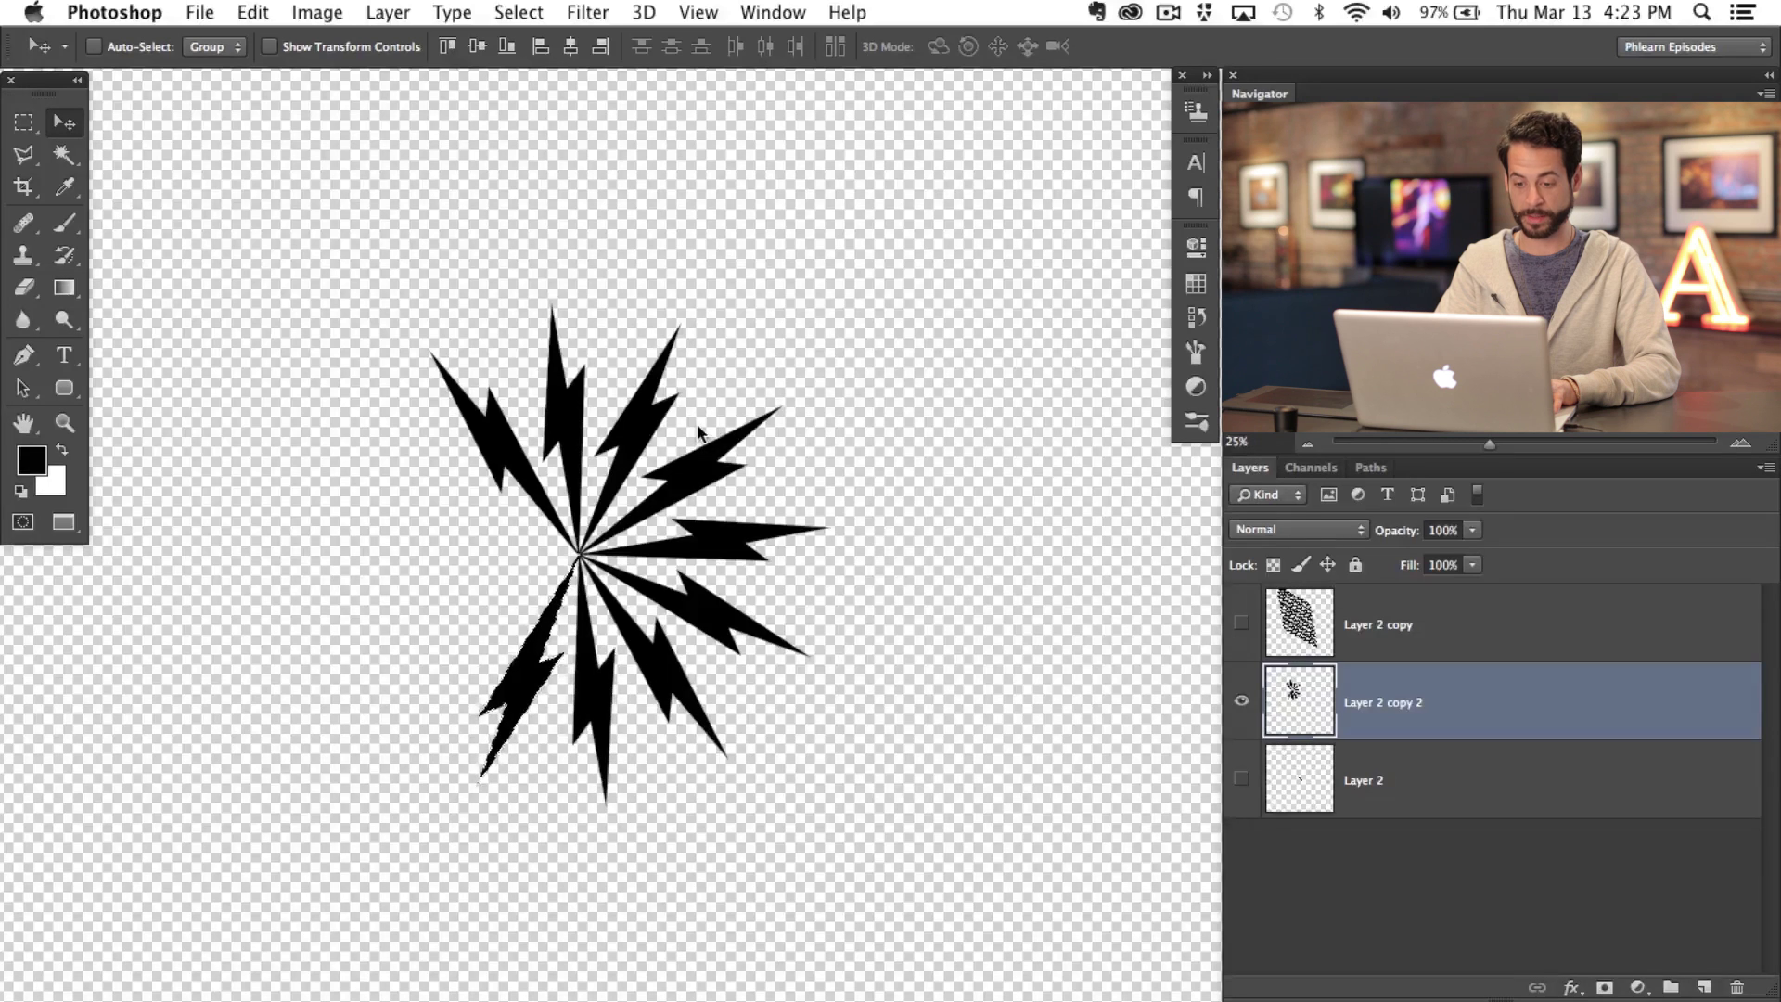
key(super+alt+shift+t)
key(super+alt+shift+t)
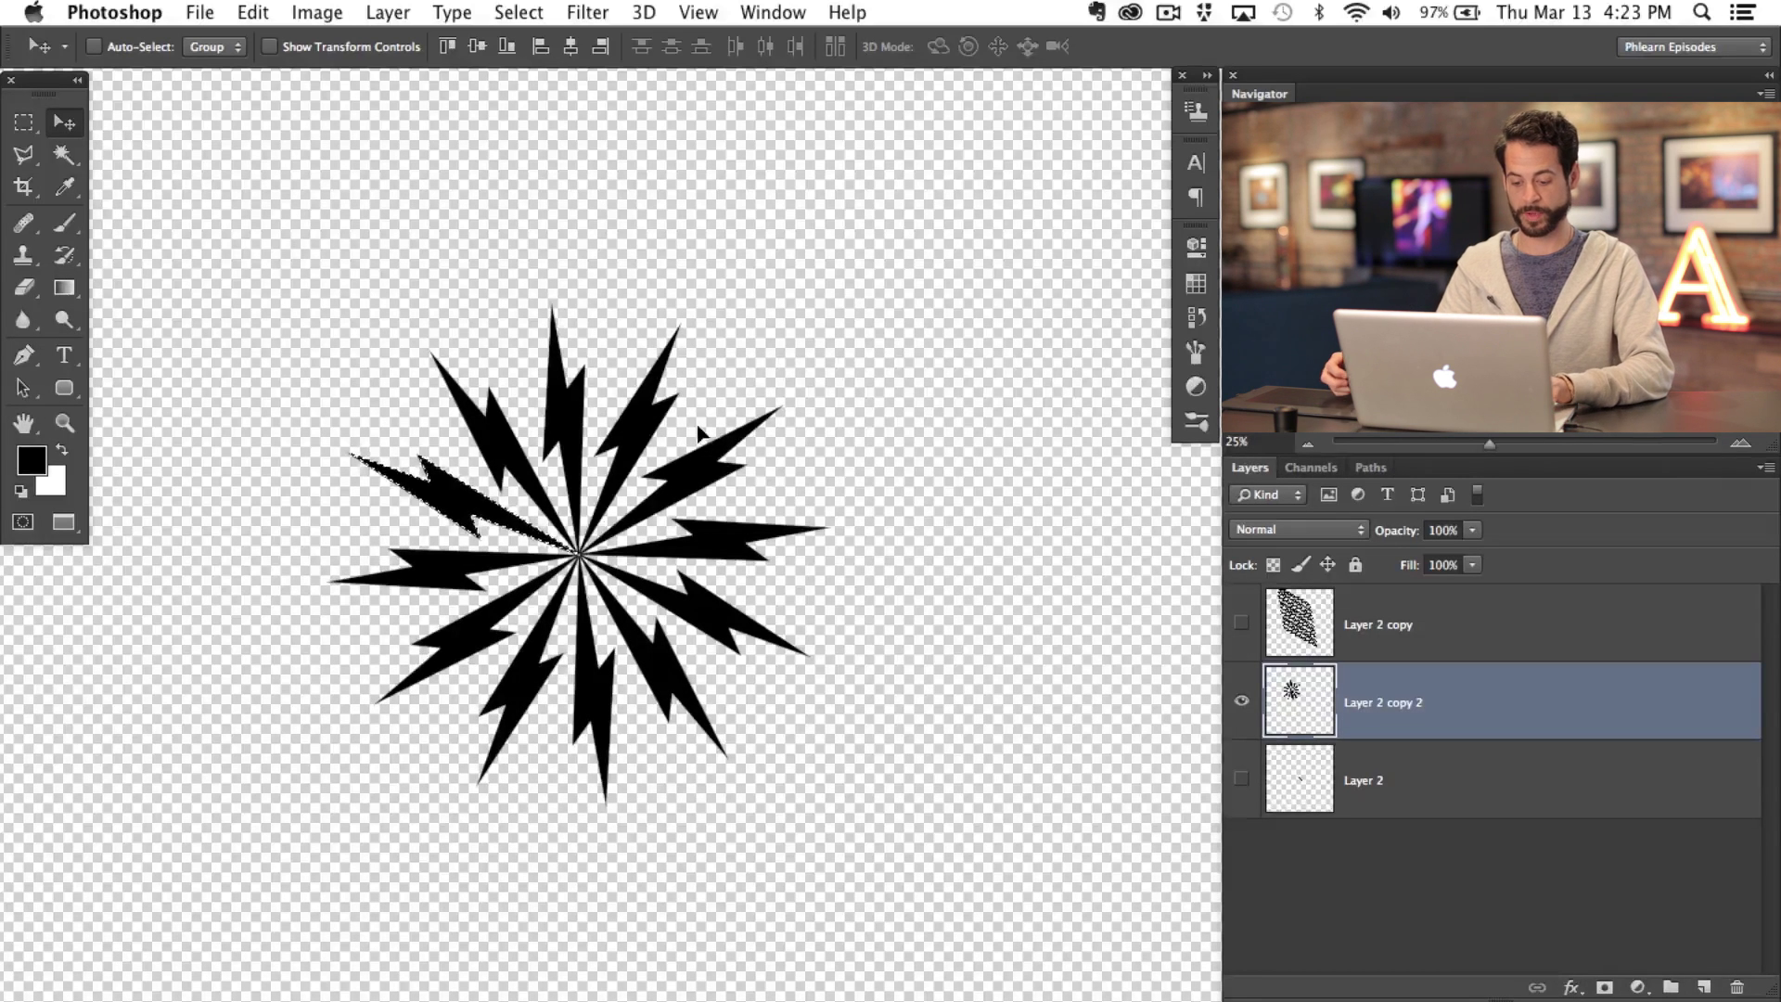
drag(686, 609, 633, 585)
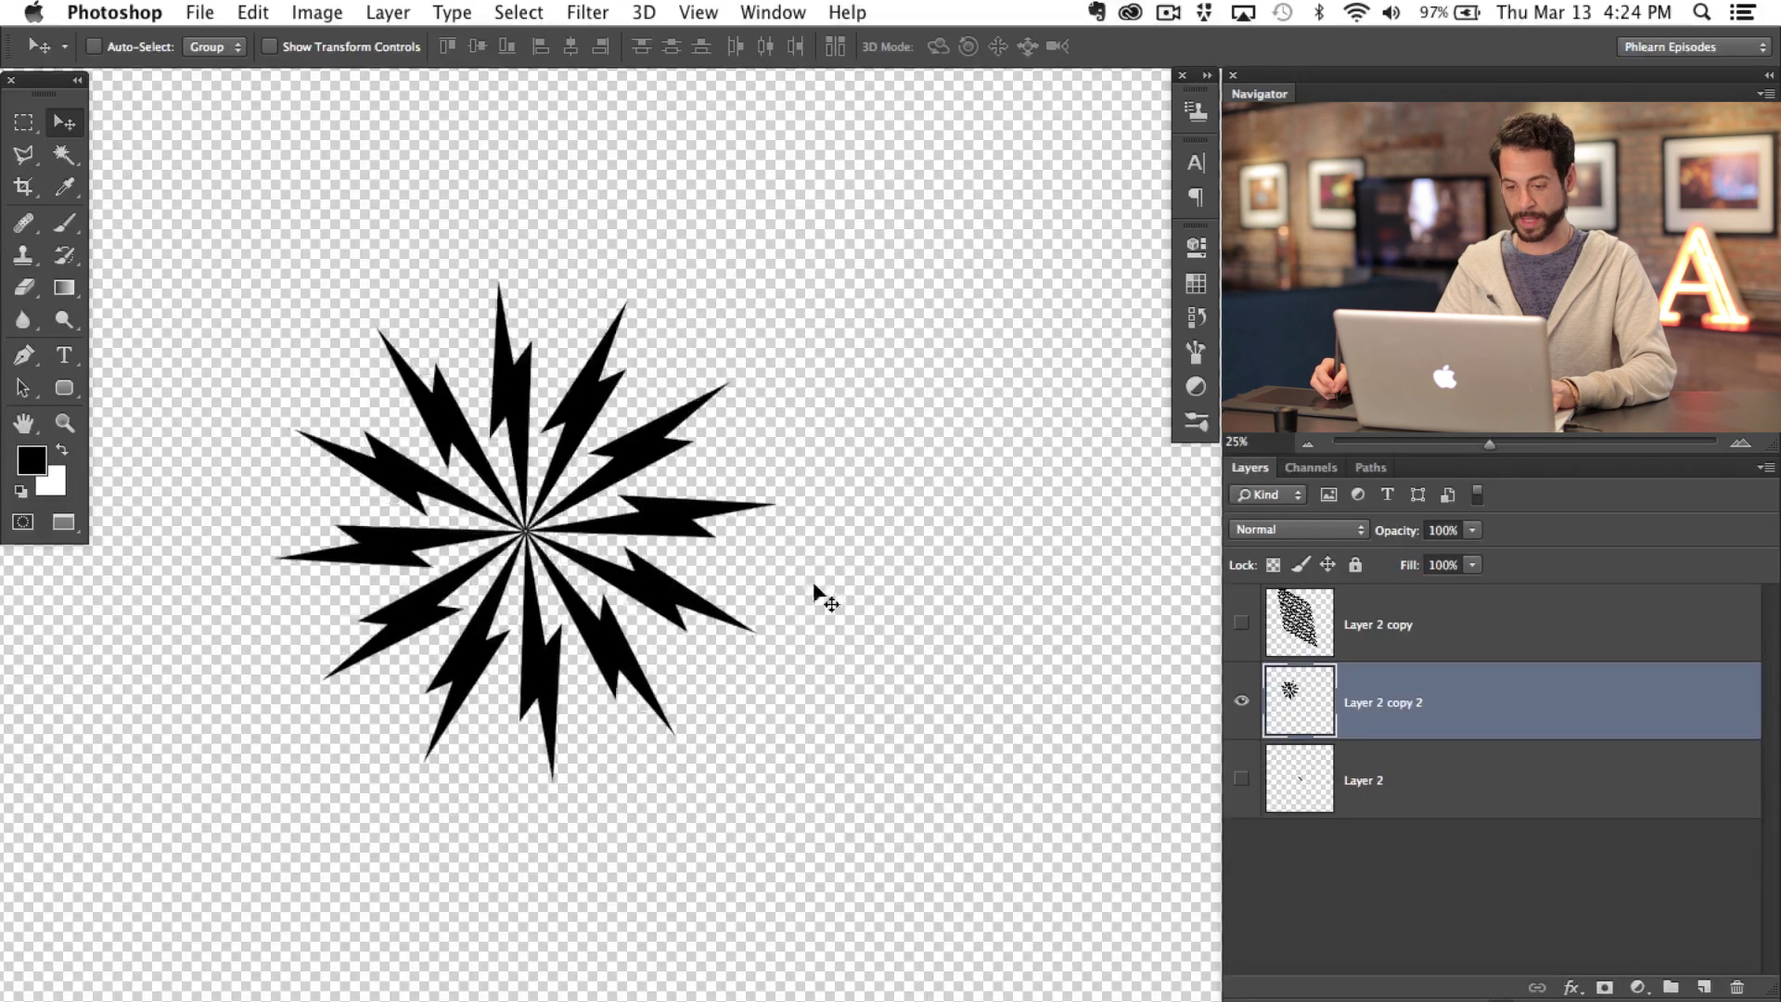
Step: Select the whole burst, free-transform a duplicate beside it, and repeat that into a row of three bursts
super+click(1308, 719)
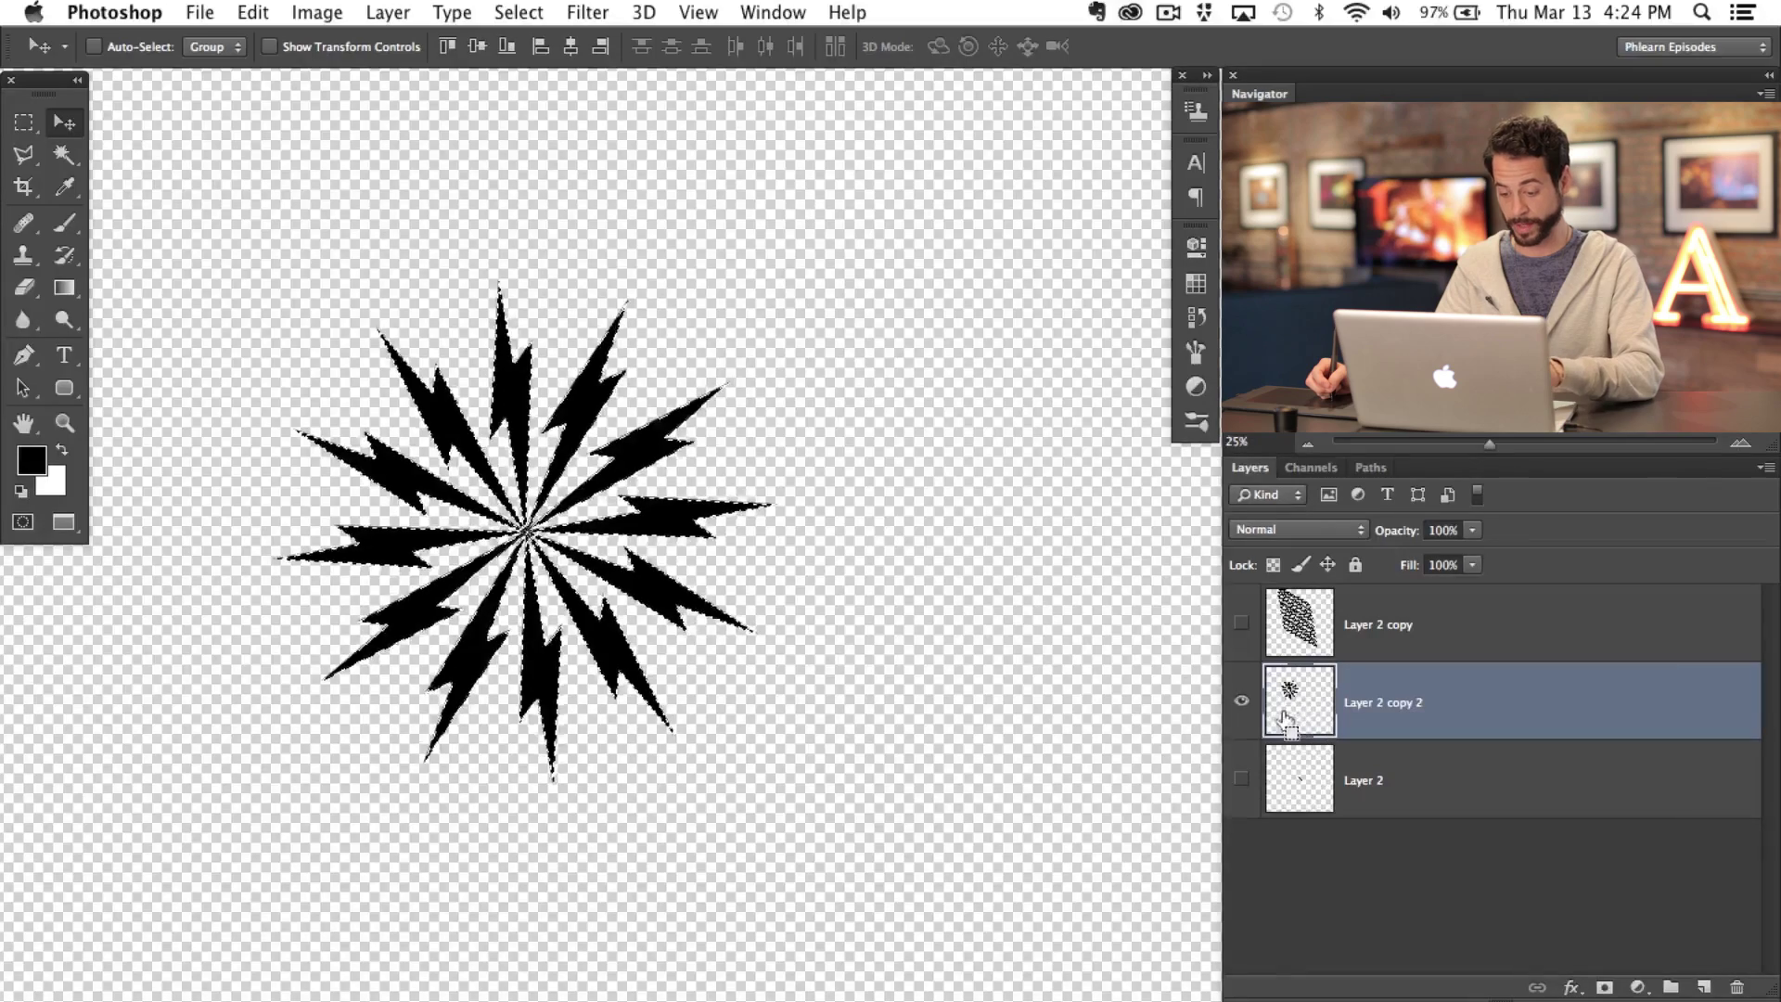
key(super+t)
drag(536, 668, 1004, 674)
key(Return)
key(super+d)
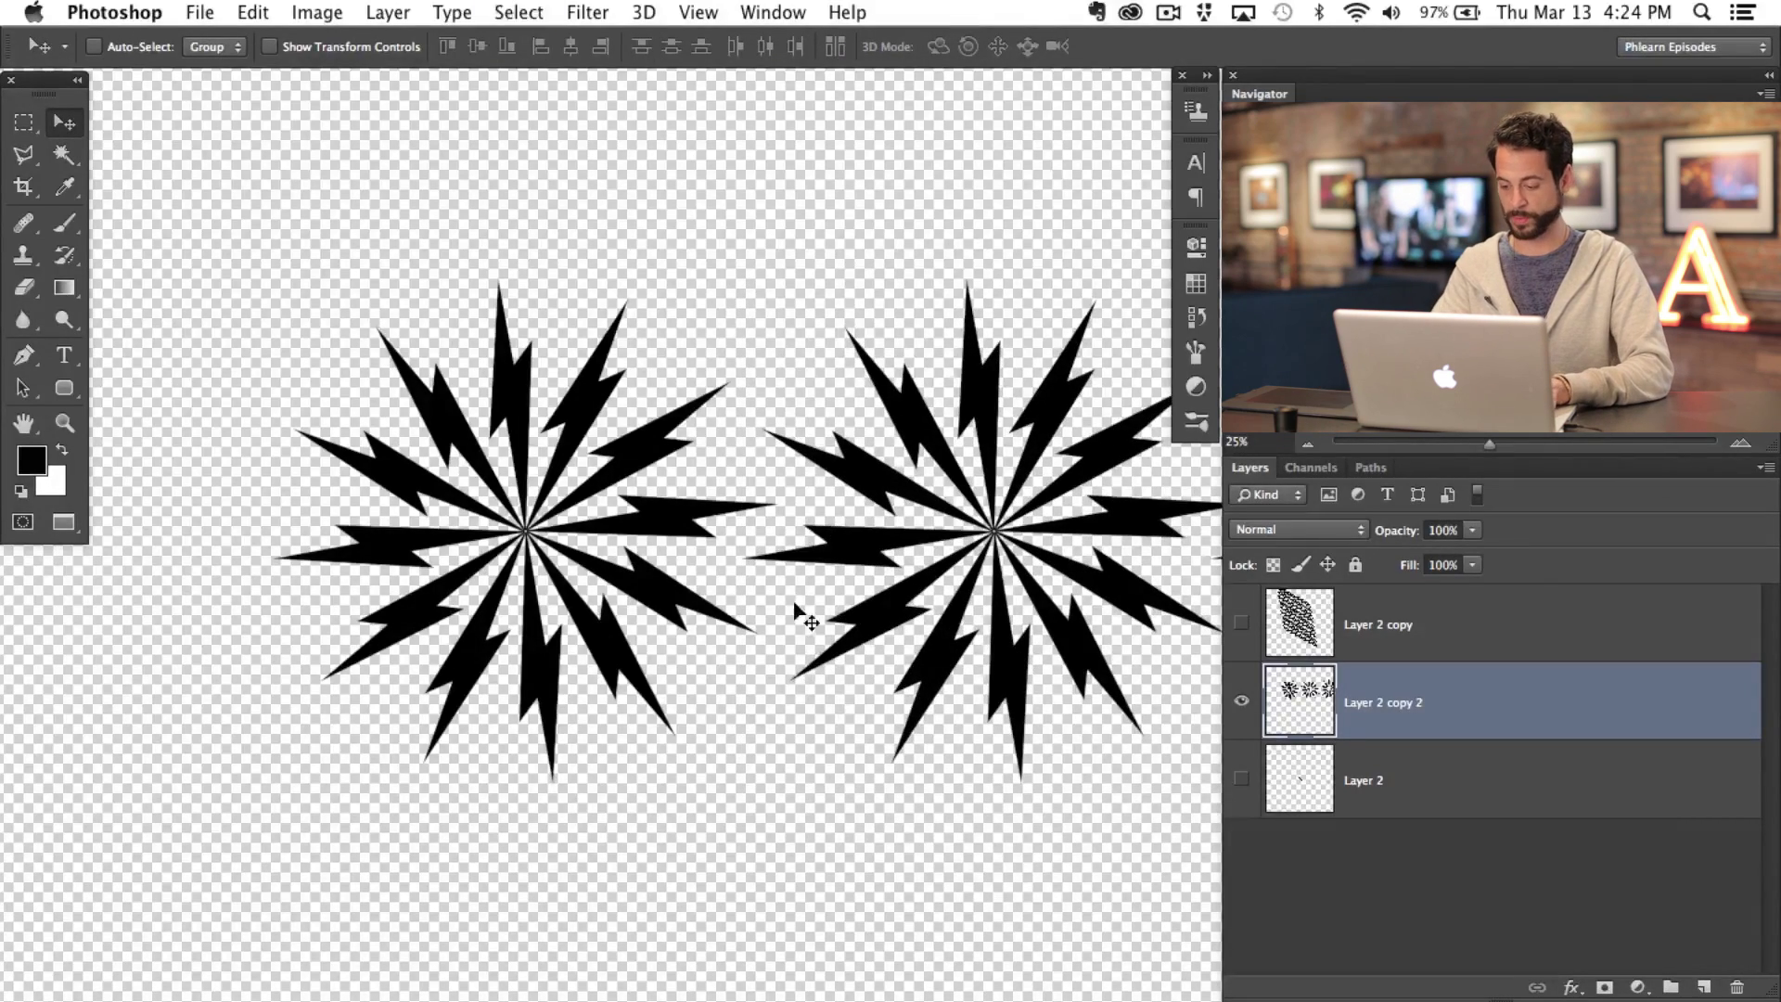
Step: Free-transform a duplicate of the whole burst row just below it and repeat the transform to build a grid of bursts
key(super+minus)
scroll(928, 649, right, 5)
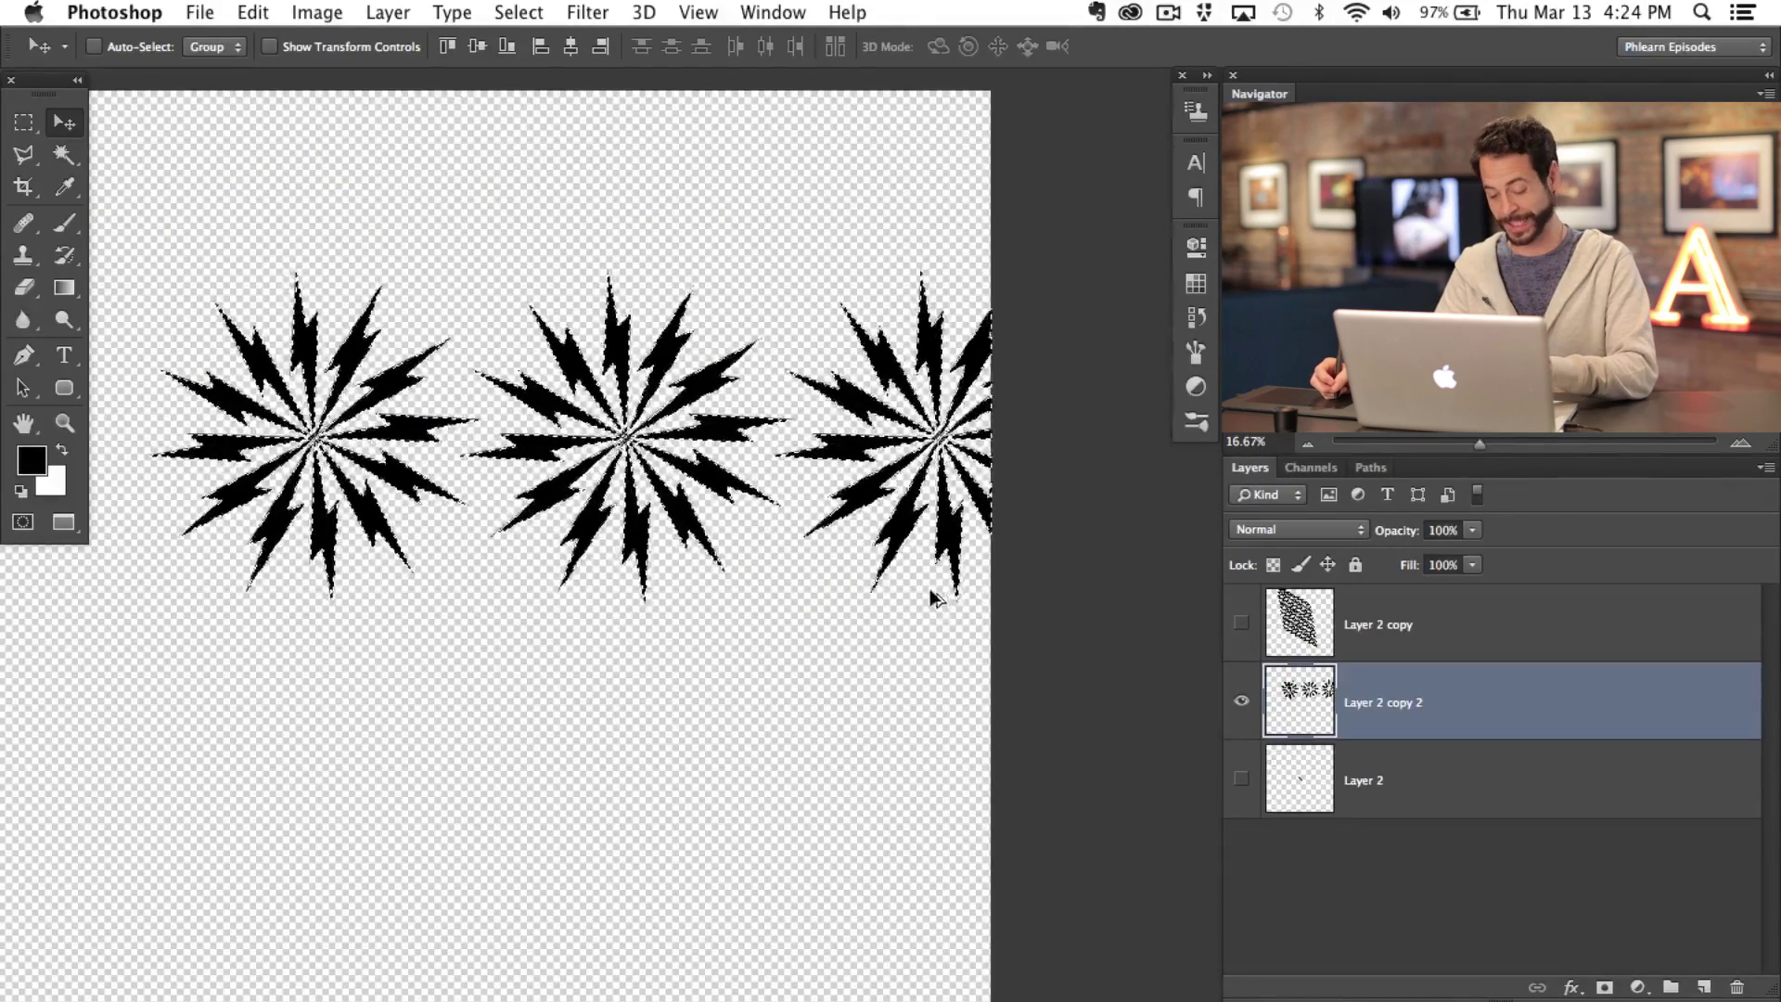
key(super+alt+t)
drag(701, 464, 766, 546)
key(Return)
key(super+alt+shift+t)
Step: Hide the burst grid layer, duplicate Layer 2 with the original hidden, and select the new layer's bolt
click(1241, 703)
click(1241, 779)
click(1382, 782)
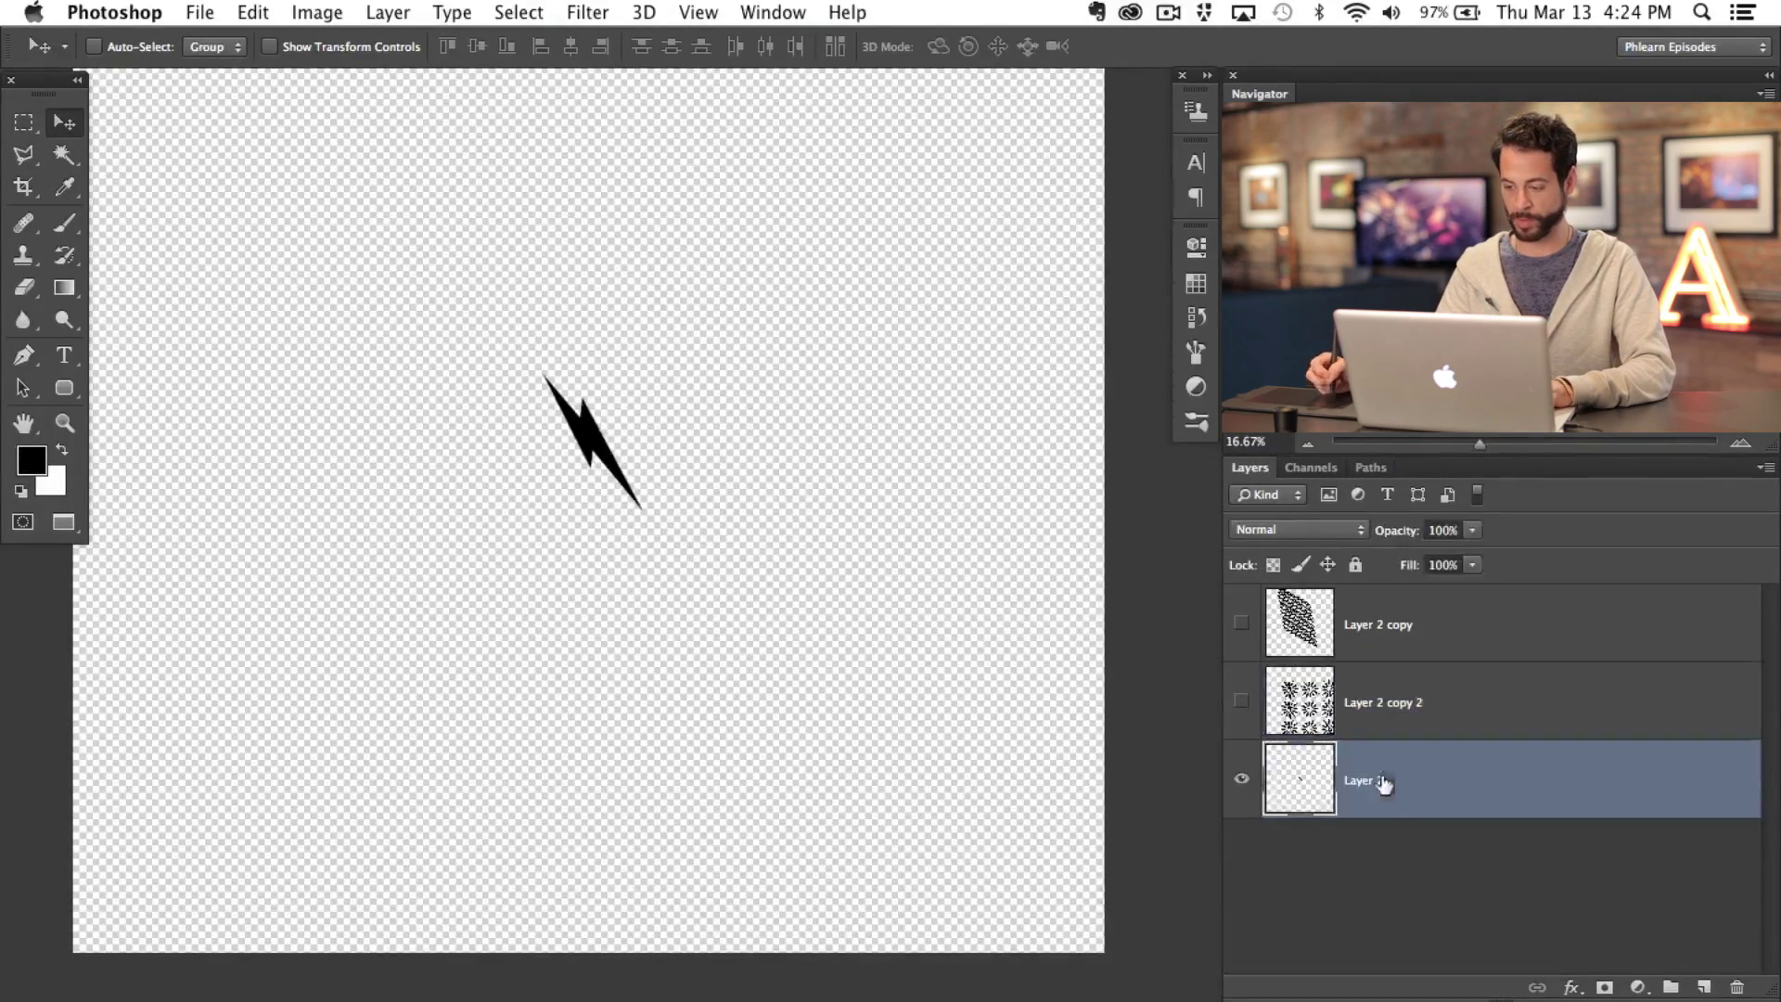
key(super+equal)
key(super+equal)
drag(560, 495, 719, 597)
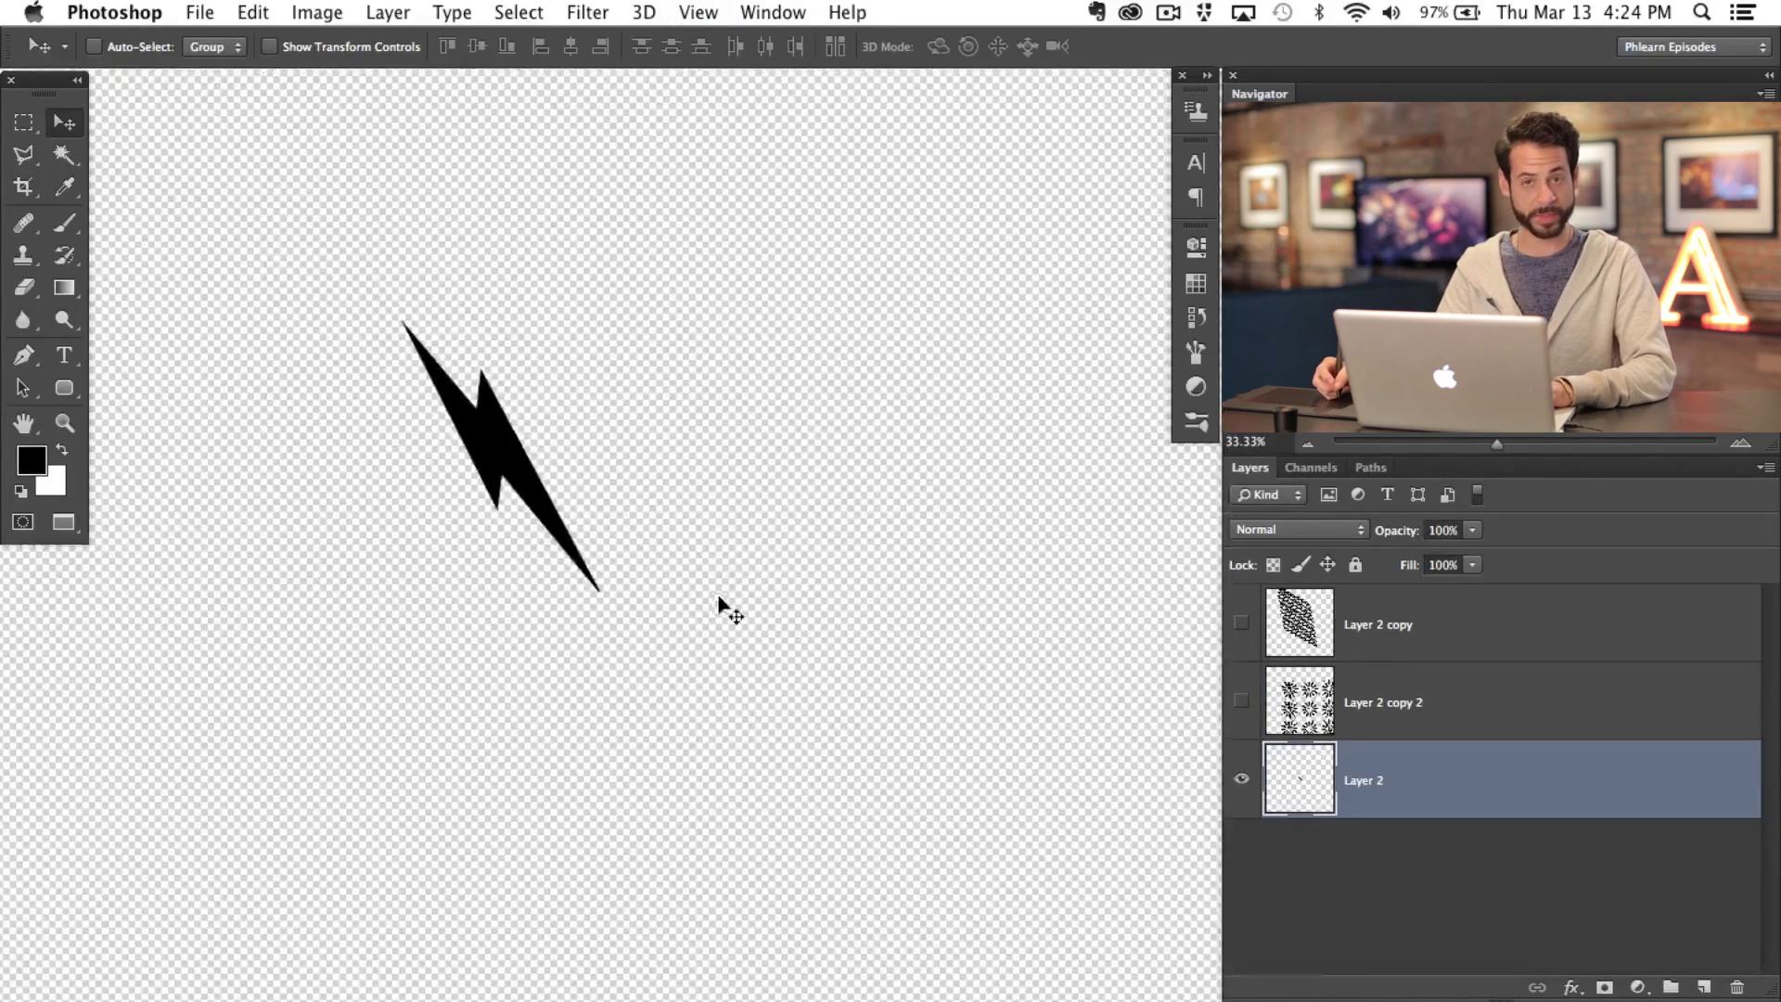
key(super+j)
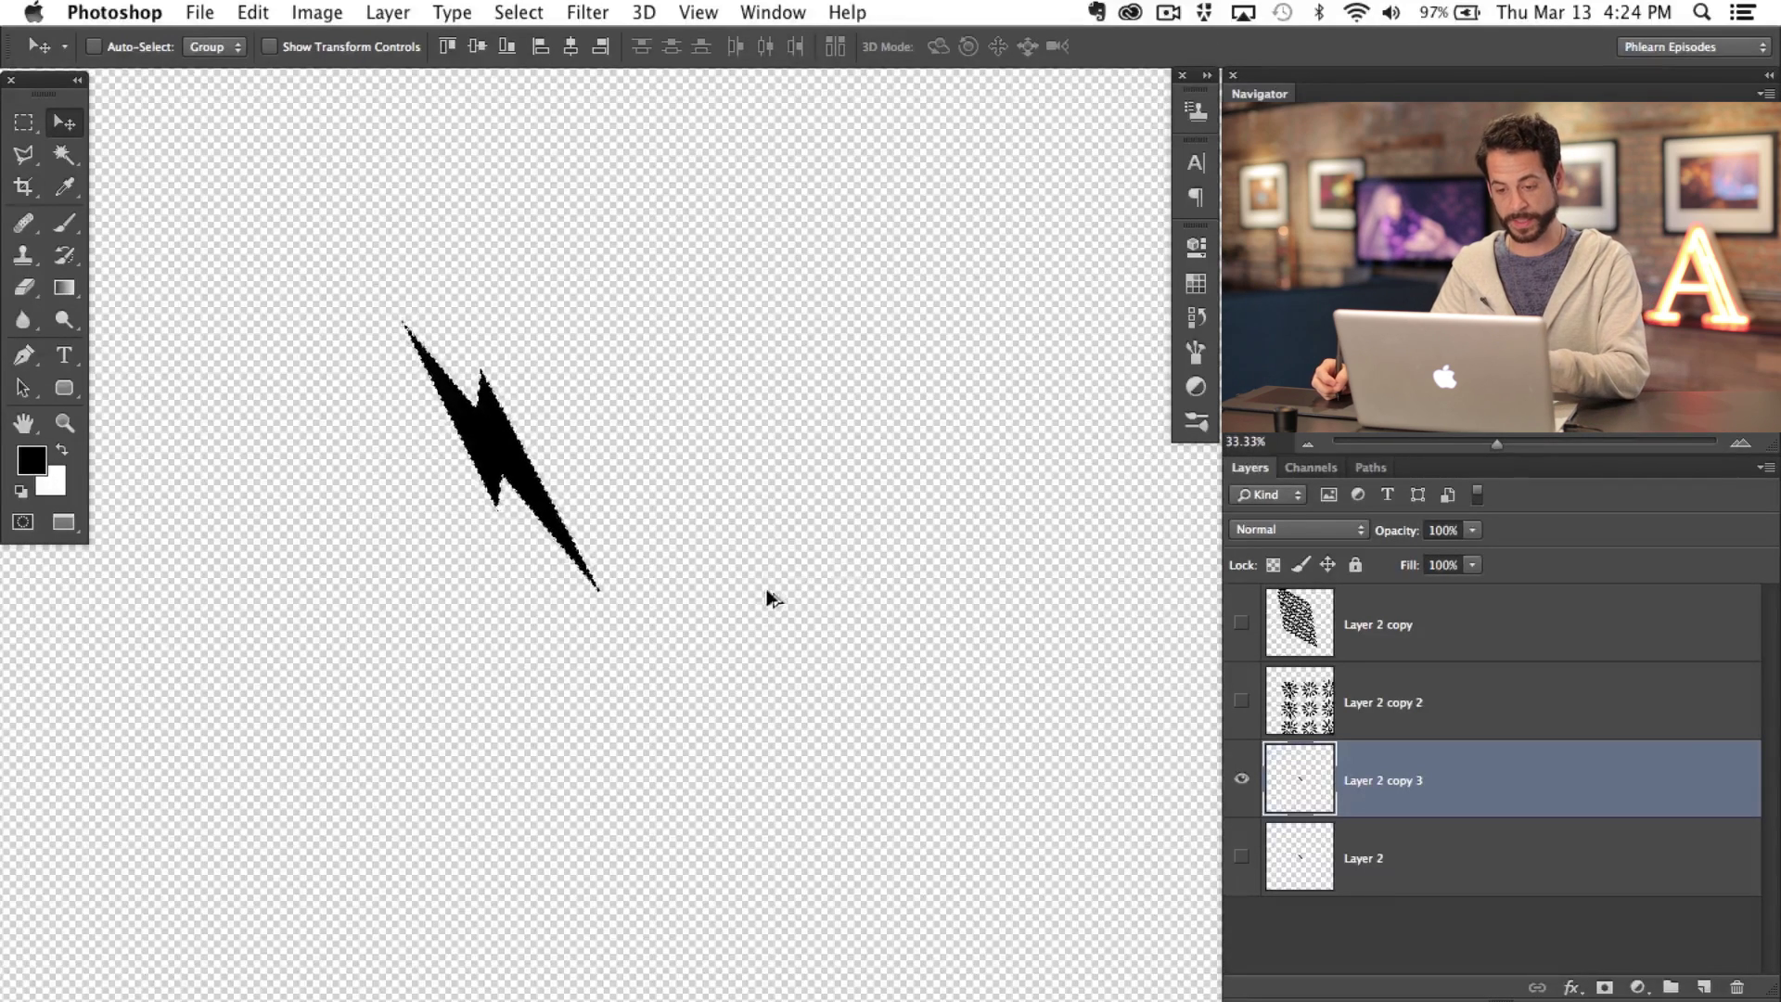
Step: Free-transform a duplicate of the selected bolt, scaled to about 77% and offset to the right of the original
key(super+t)
drag(598, 594, 592, 532)
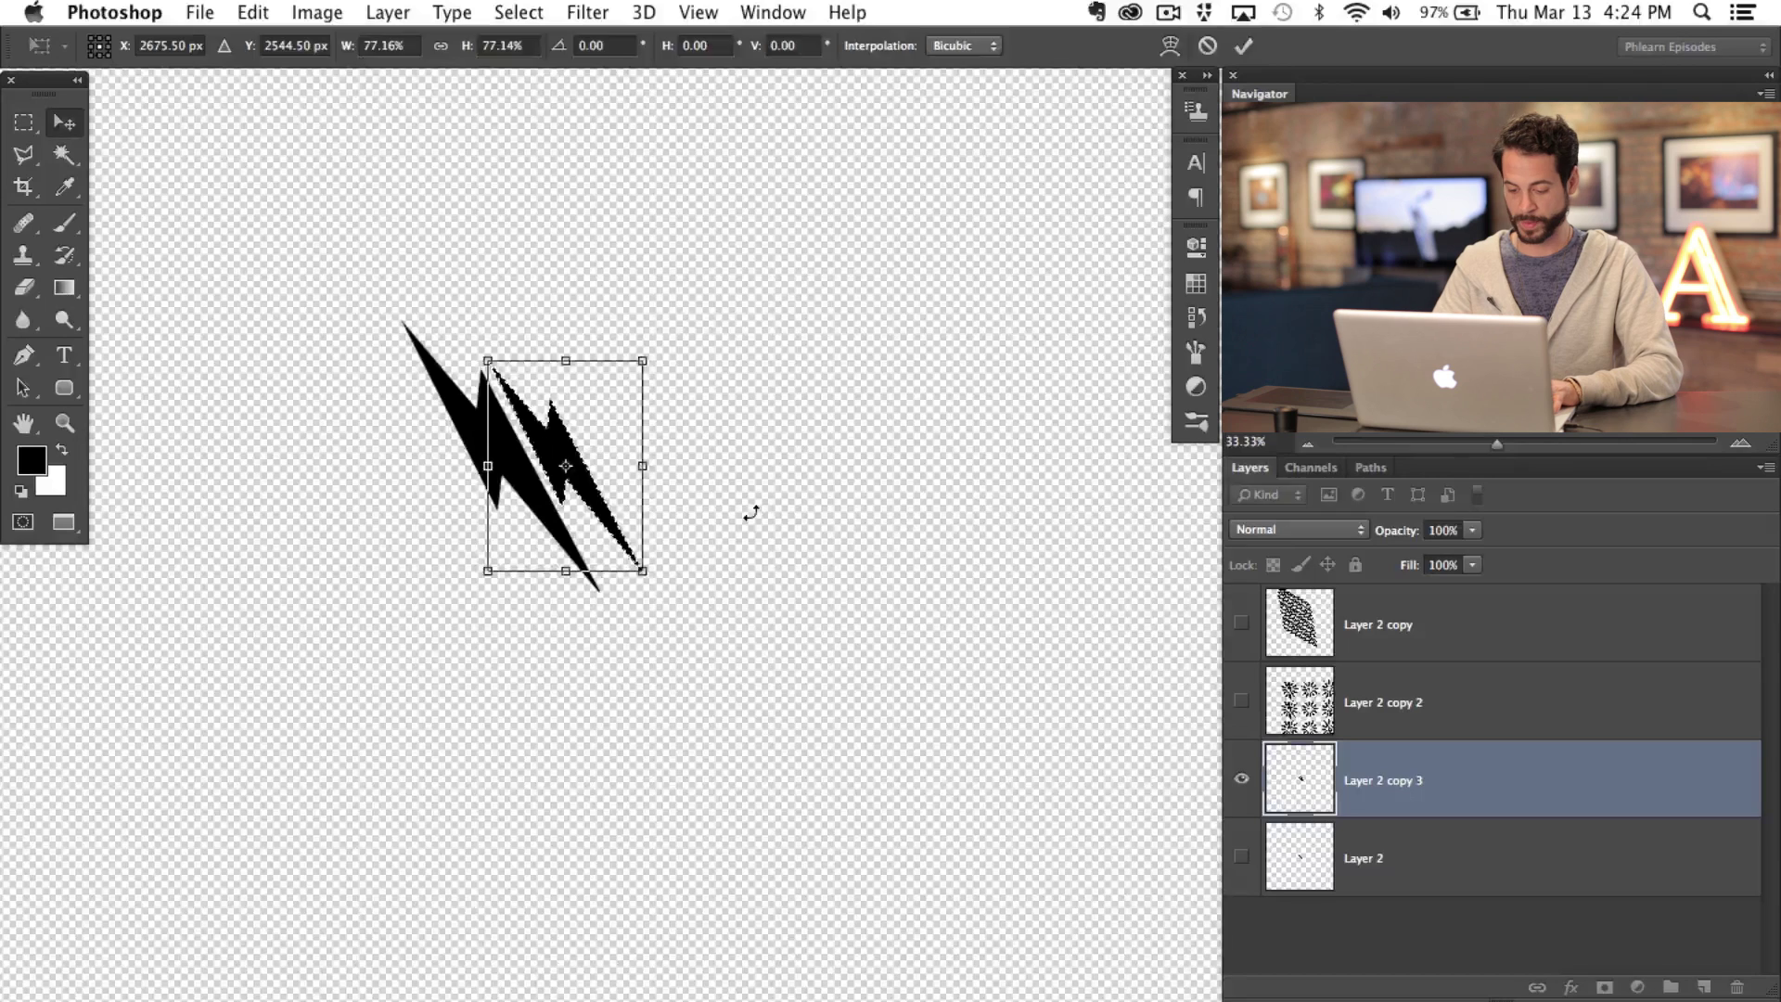
key(Return)
Step: Repeat the shrinking duplicate transform until the bolts taper to a tiny point, and select the whole tapering row
key(ctrl+shift+alt+t)
key(ctrl+shift+alt+t)
key(ctrl+shift+alt+t)
key(ctrl+shift+alt+t)
key(ctrl+shift+alt+t)
key(ctrl+shift+alt+t)
key(ctrl+shift+alt+t)
key(ctrl+shift+alt+t)
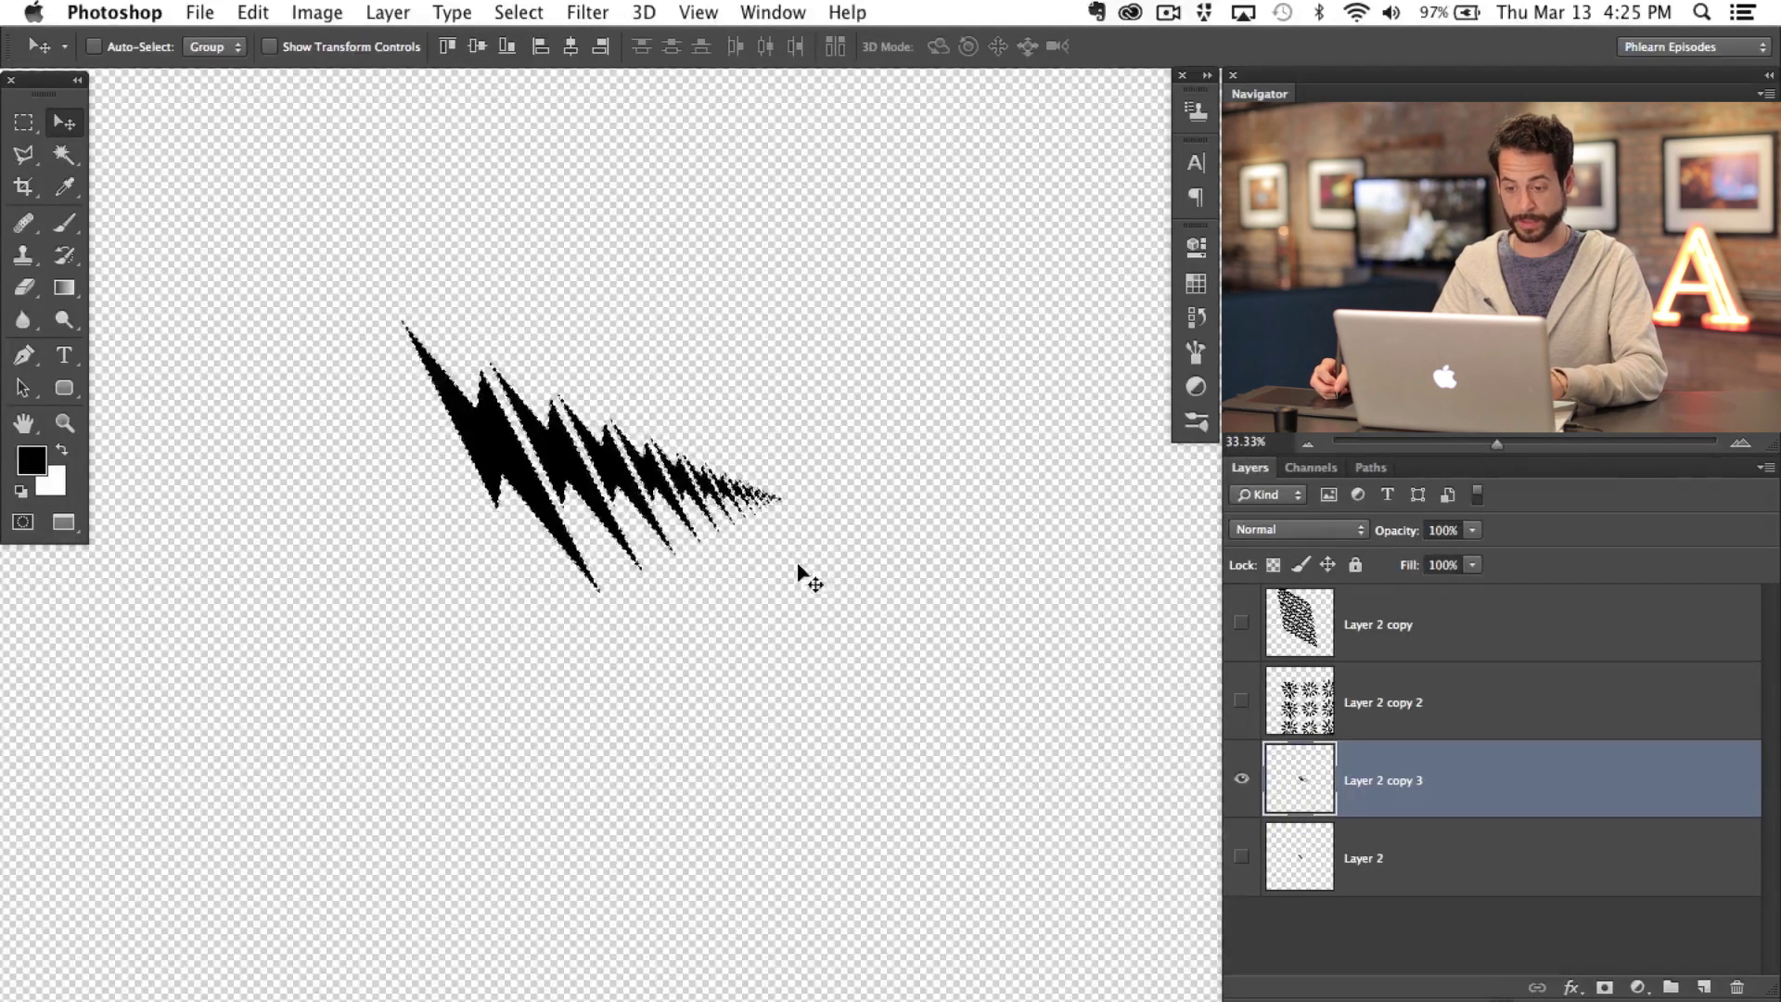
key(ctrl+t)
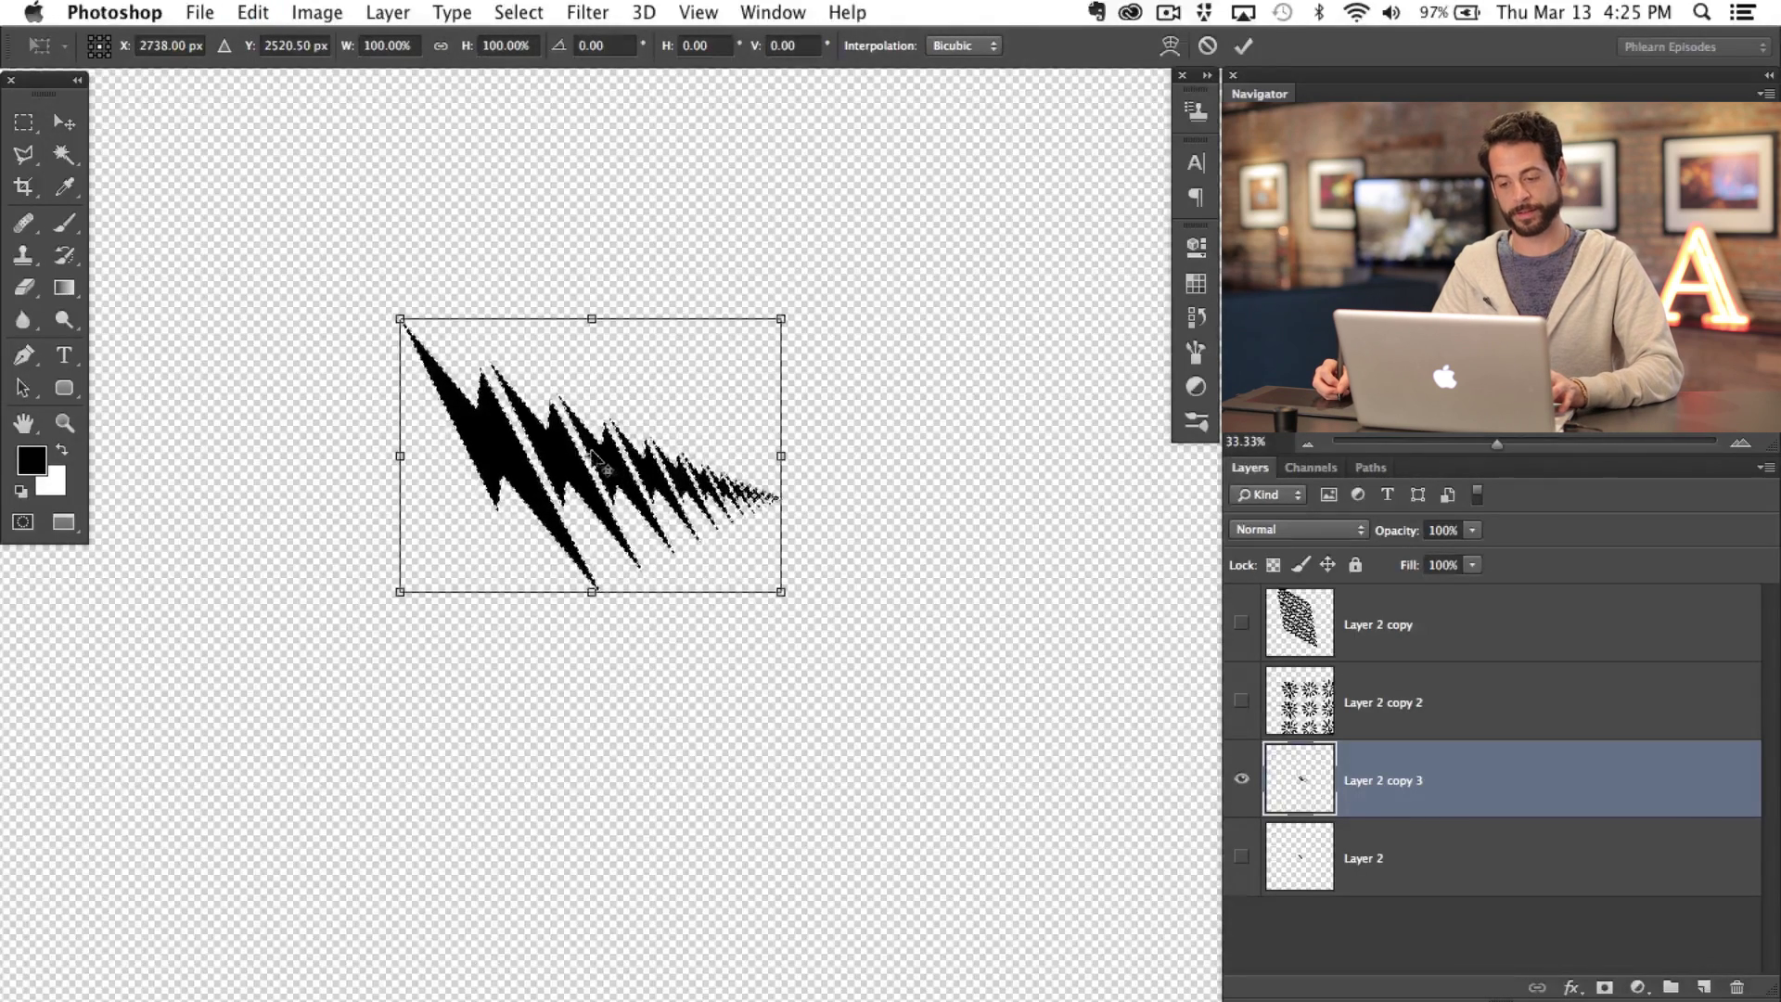
click(601, 466)
key(Return)
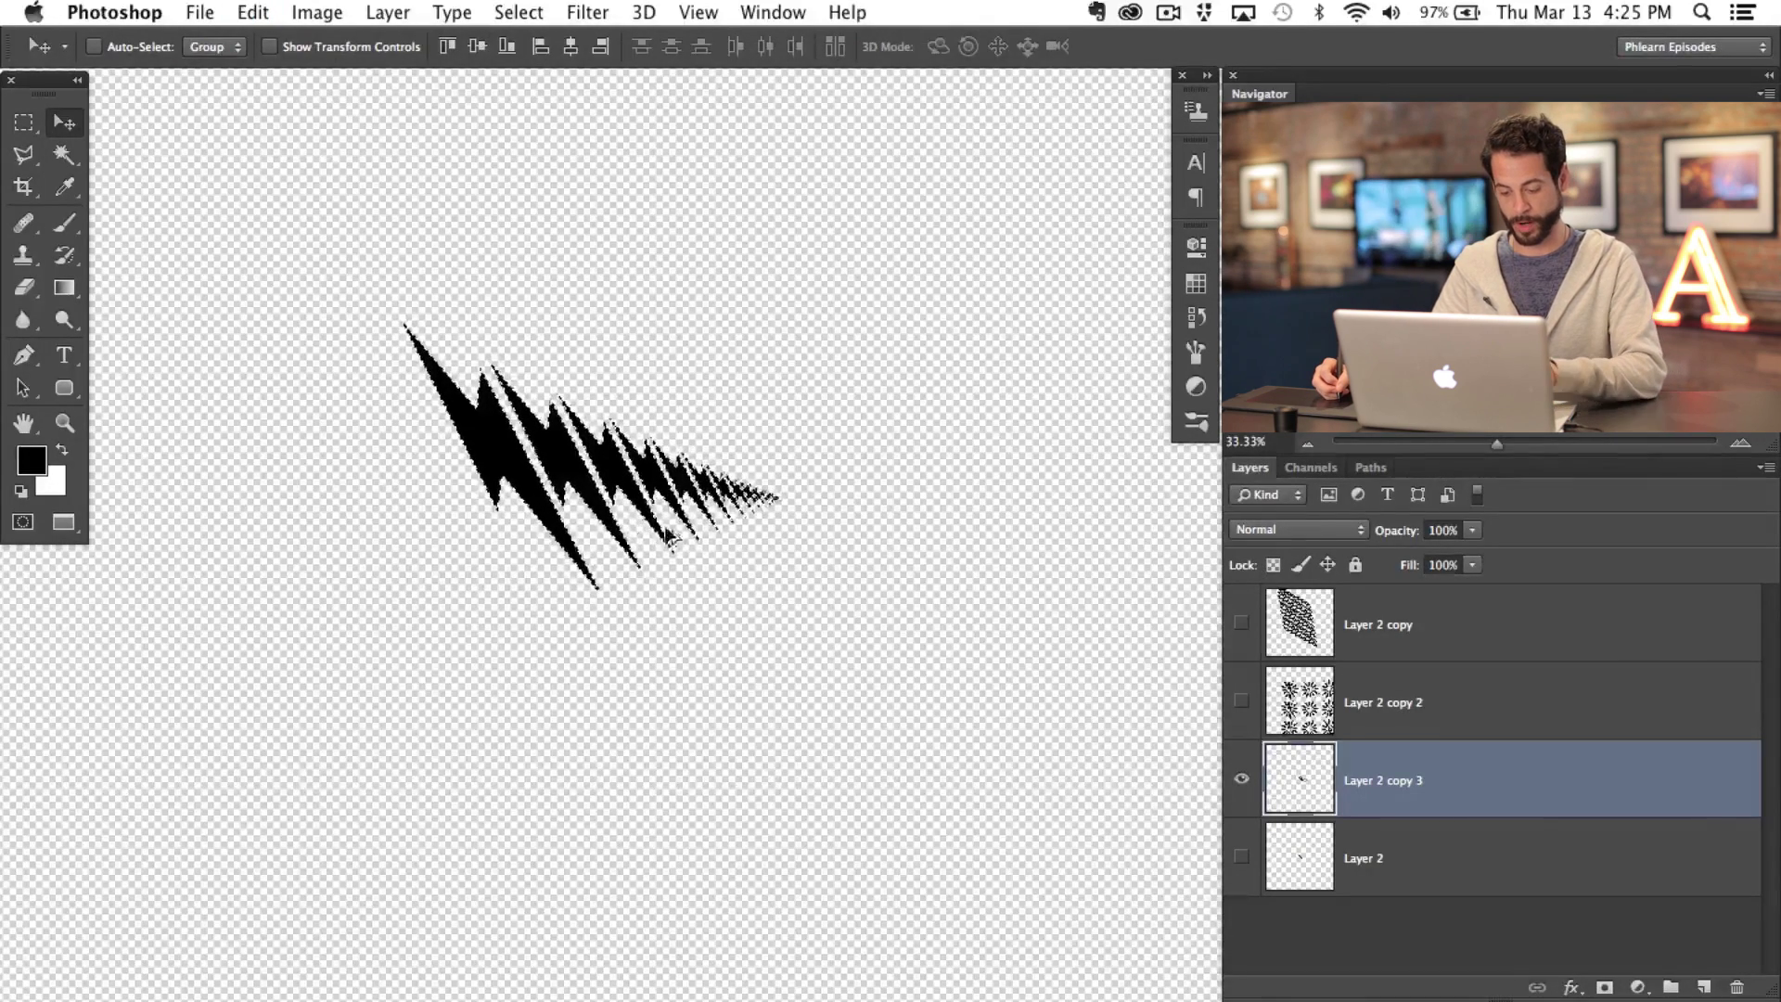
Step: Free-transform a duplicate of the tapering bolt row, rotating it counterclockwise about a pivot placed at its smallest bolt
key(ctrl+t)
drag(596, 457, 768, 506)
drag(327, 664, 427, 817)
key(Return)
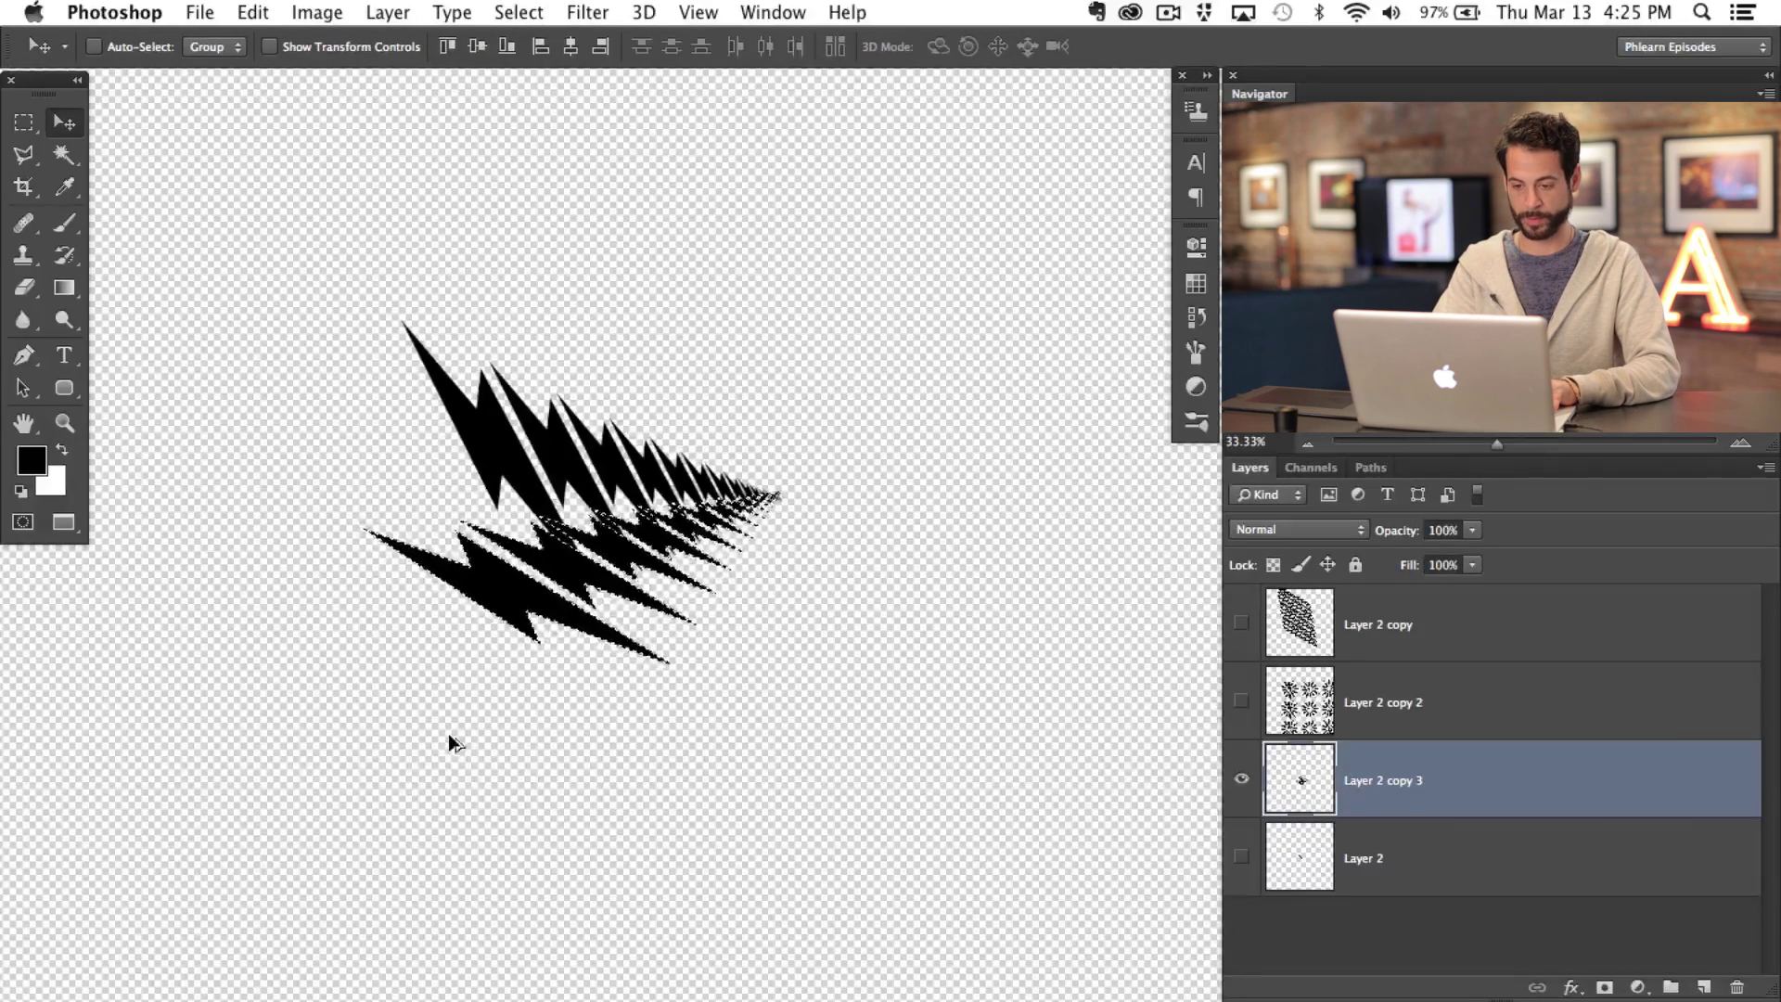
Step: Repeat the rotated duplicate around the pivot to complete a full bolt spiral, deselect it, and move it to the middle of the view
key(super+alt+shift+t)
key(super+alt+shift+t)
key(super+alt+shift+t)
key(super+alt+shift+t)
key(super+alt+shift+t)
key(super+alt+shift+t)
key(super+alt+shift+t)
key(super+alt+shift+t)
key(super+alt+shift+t)
key(super+alt+shift+t)
key(super+alt+shift+t)
key(super+alt+shift+t)
key(super+alt+shift+t)
key(super+alt+shift+t)
key(super+alt+shift+t)
key(super+alt+shift+t)
key(super+alt+shift+t)
key(super+alt+shift+t)
key(super+alt+shift+t)
key(super+alt+shift+t)
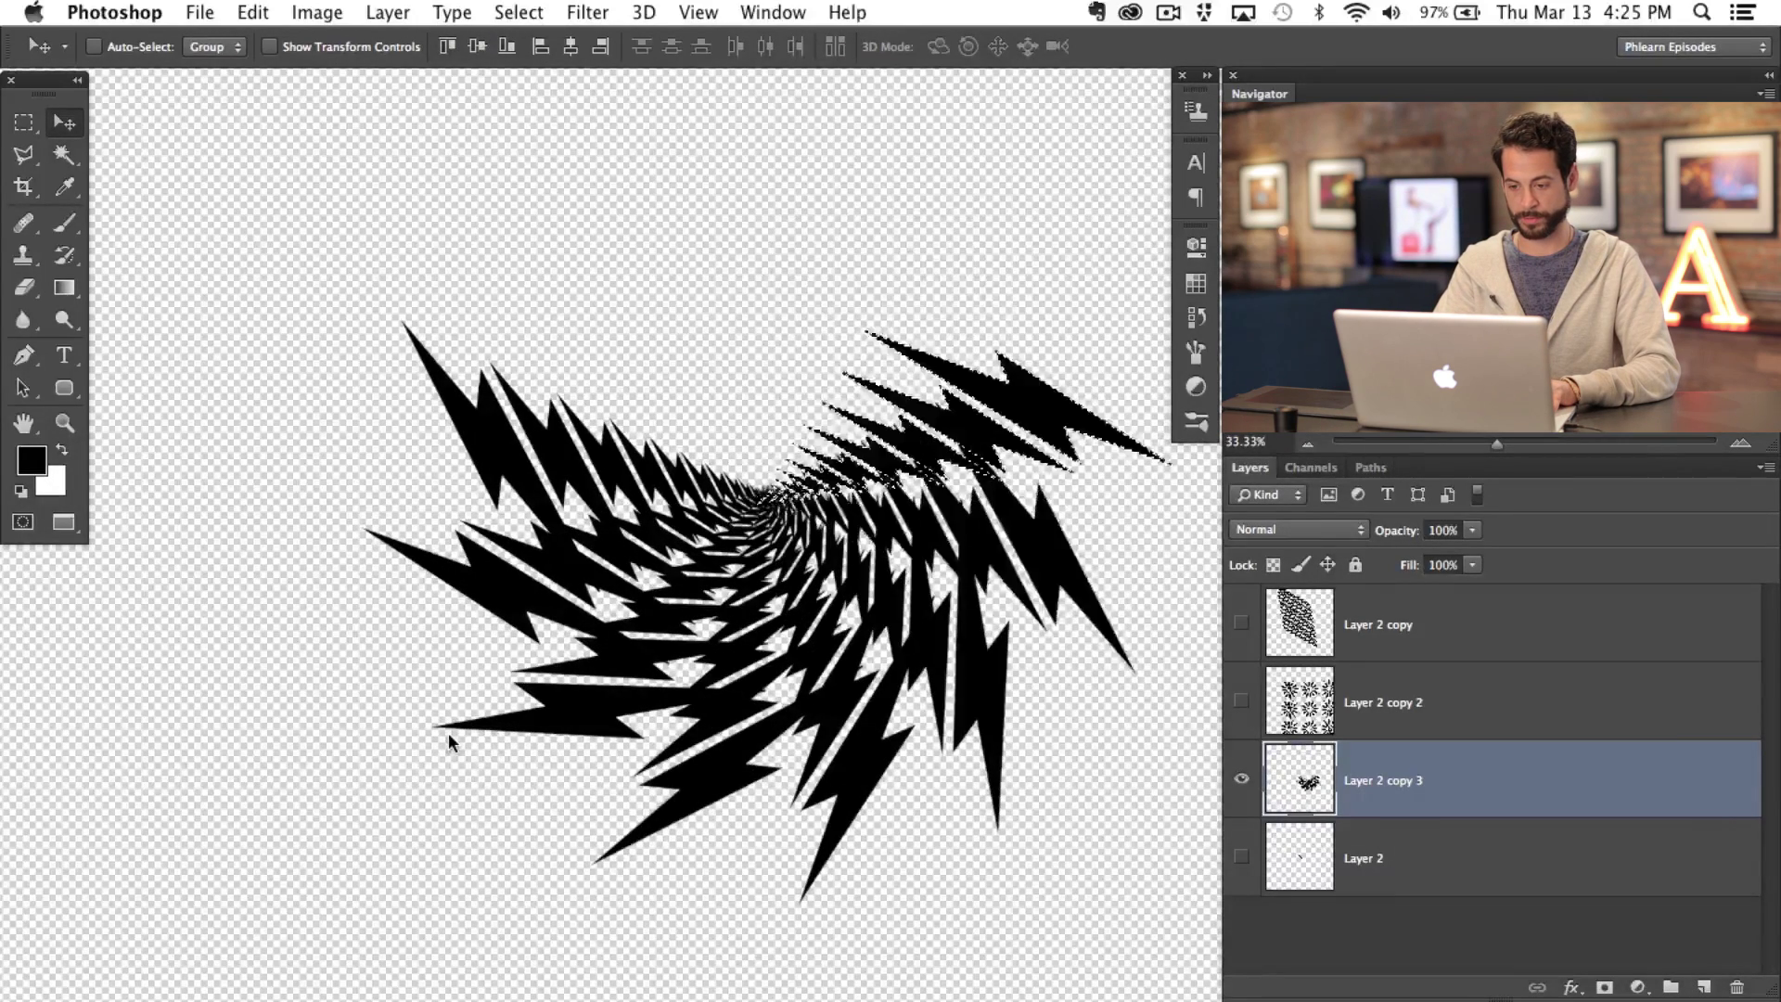
key(super+d)
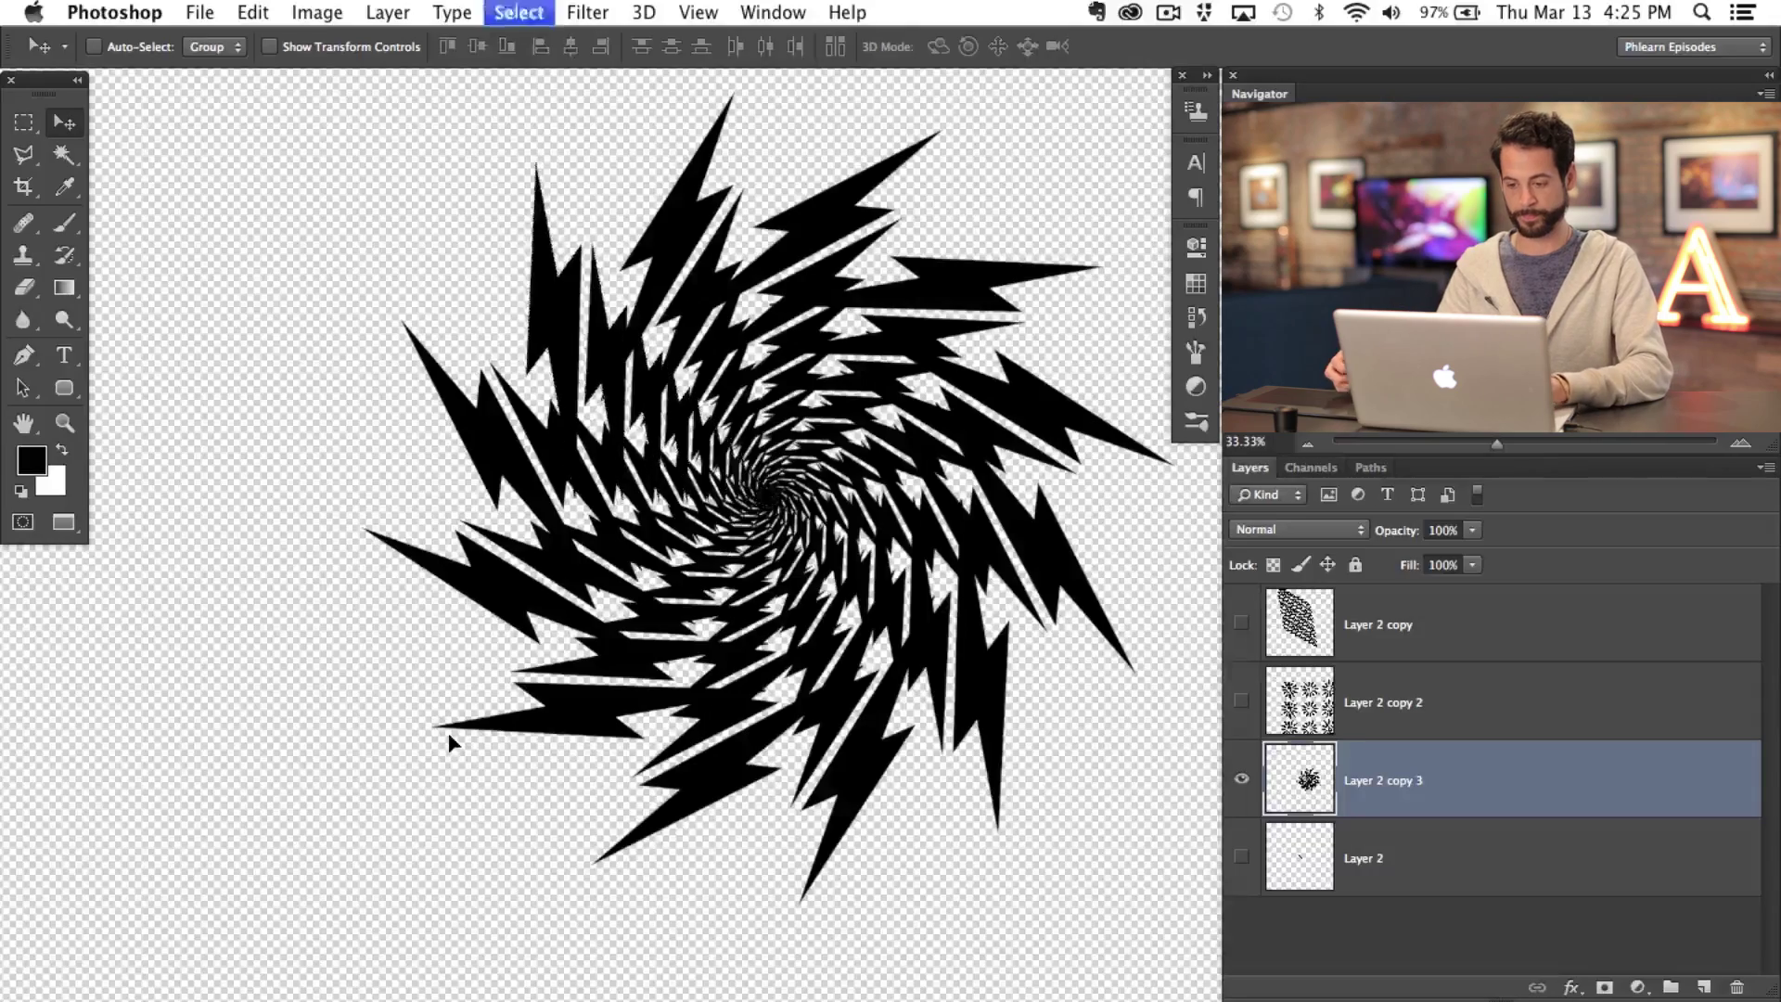
drag(867, 543, 765, 586)
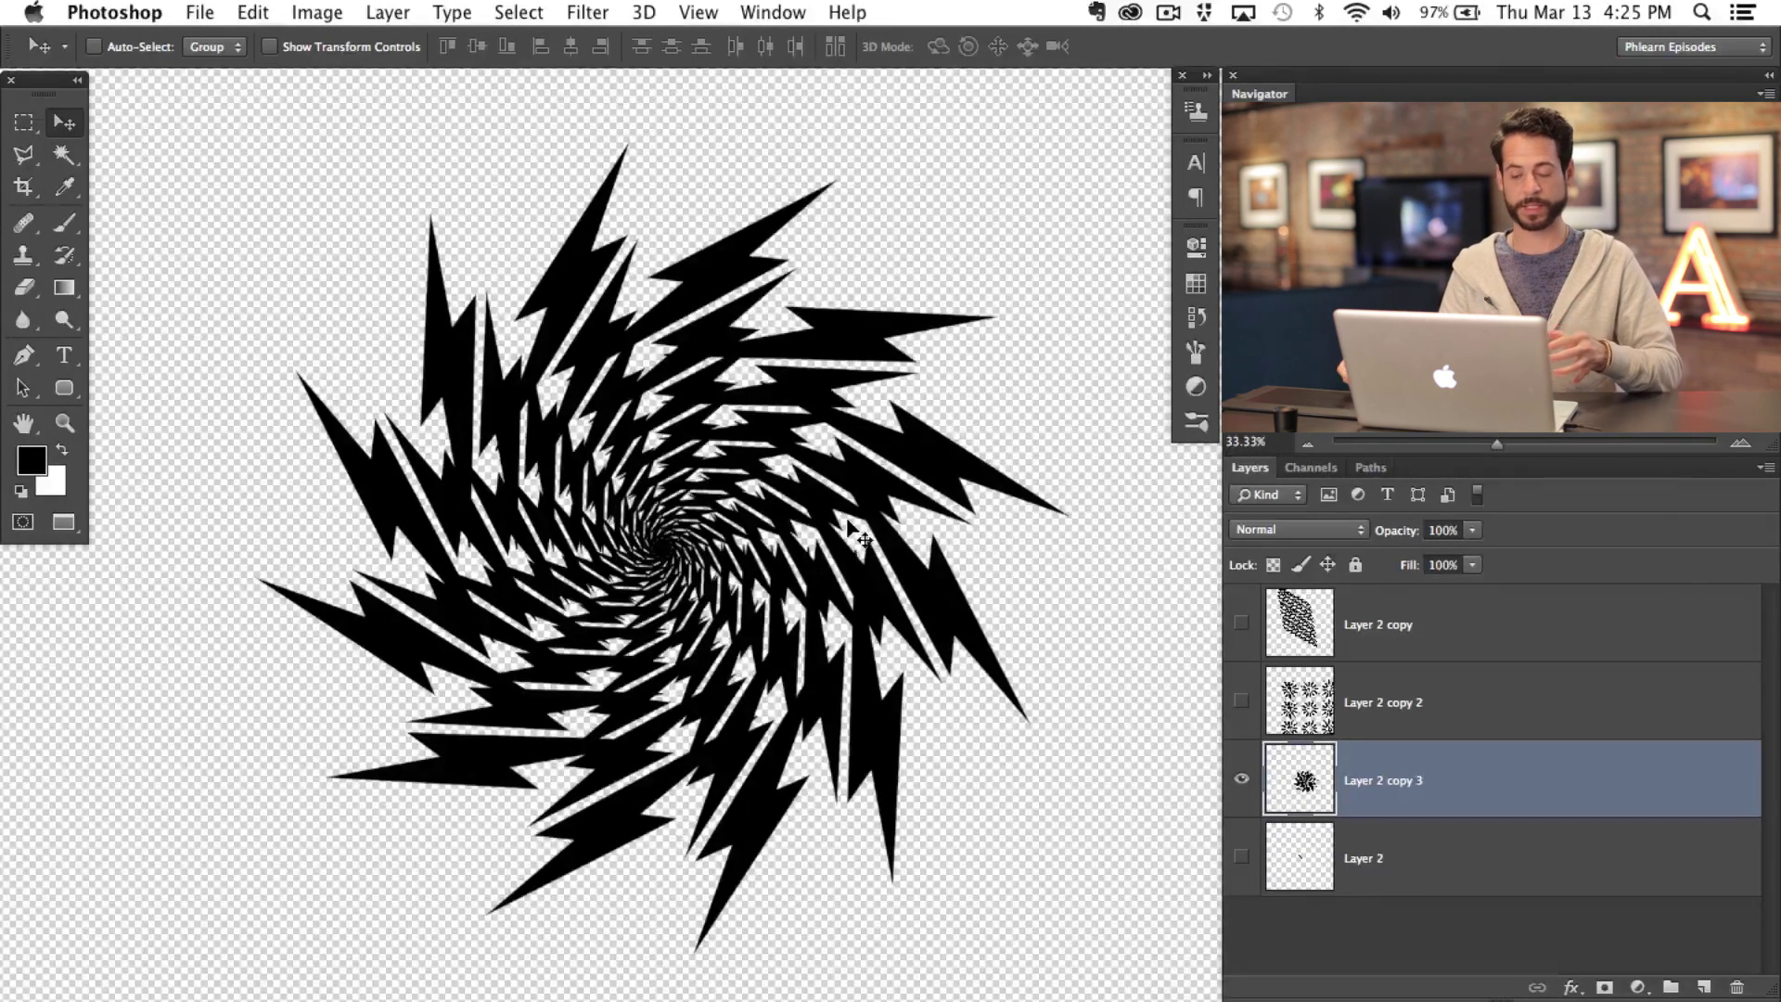
Step: Float the pattern document in its own window and position it so rene_pk2.jpg shows behind it
key(f)
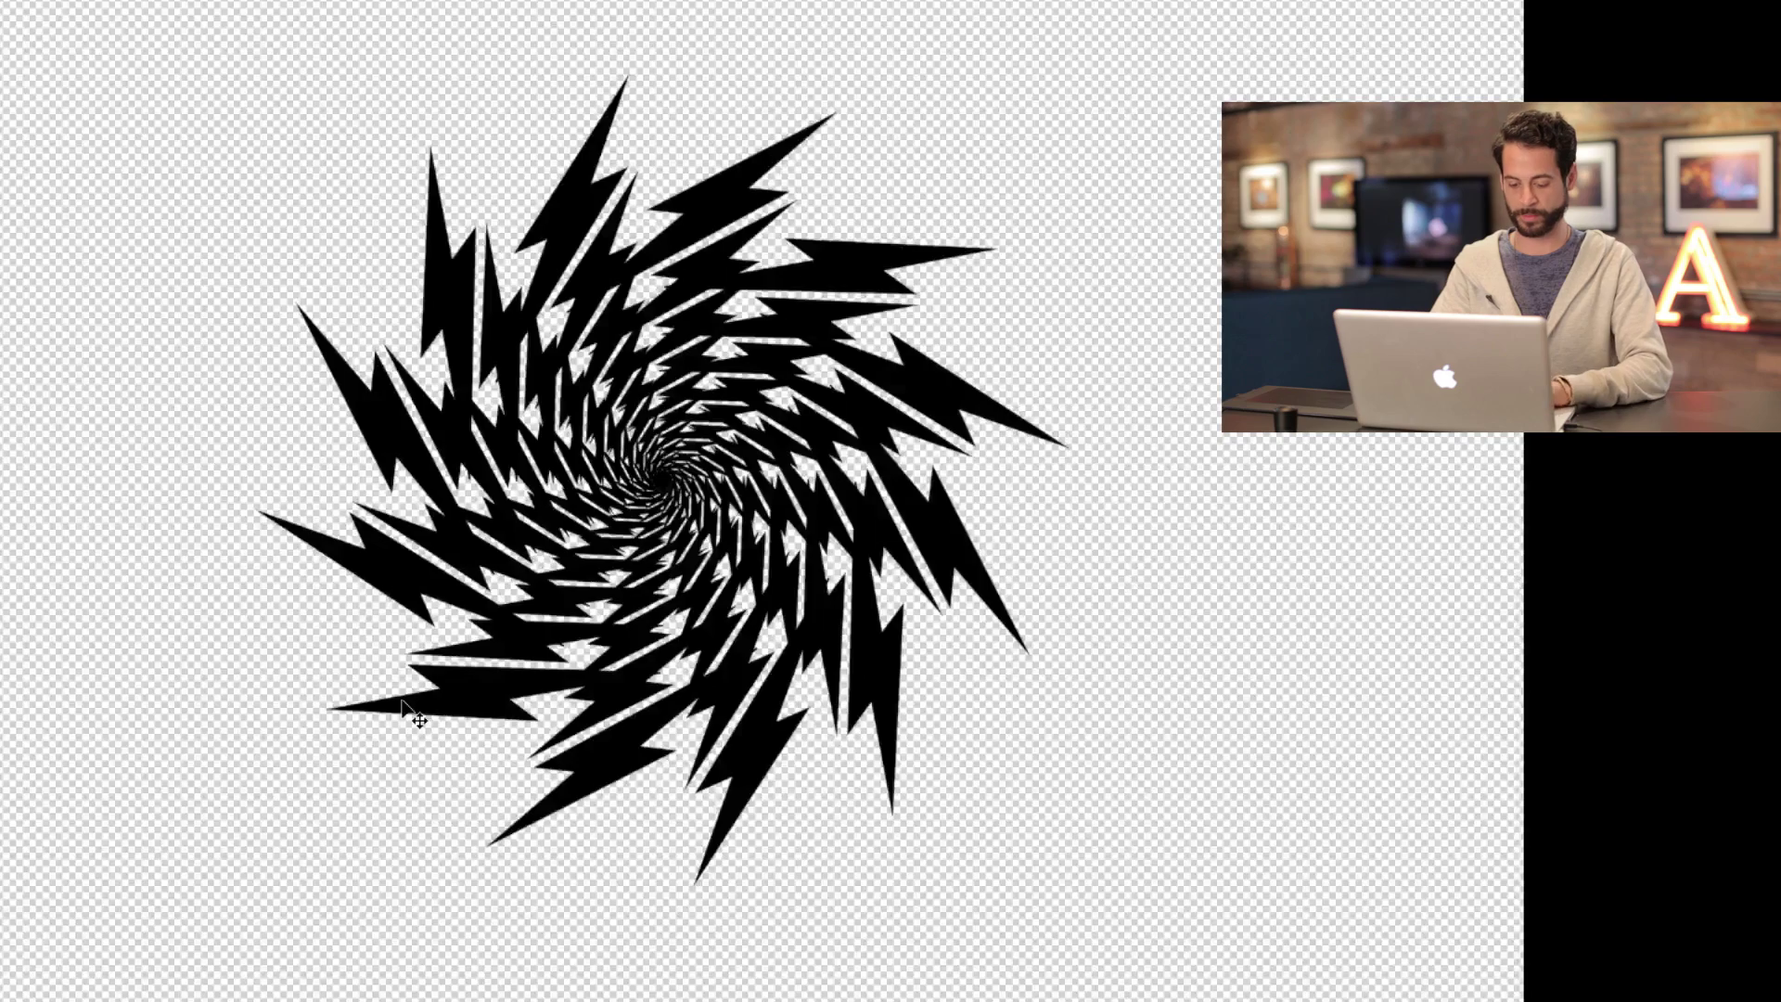
key(f)
key(super+minus)
key(super+minus)
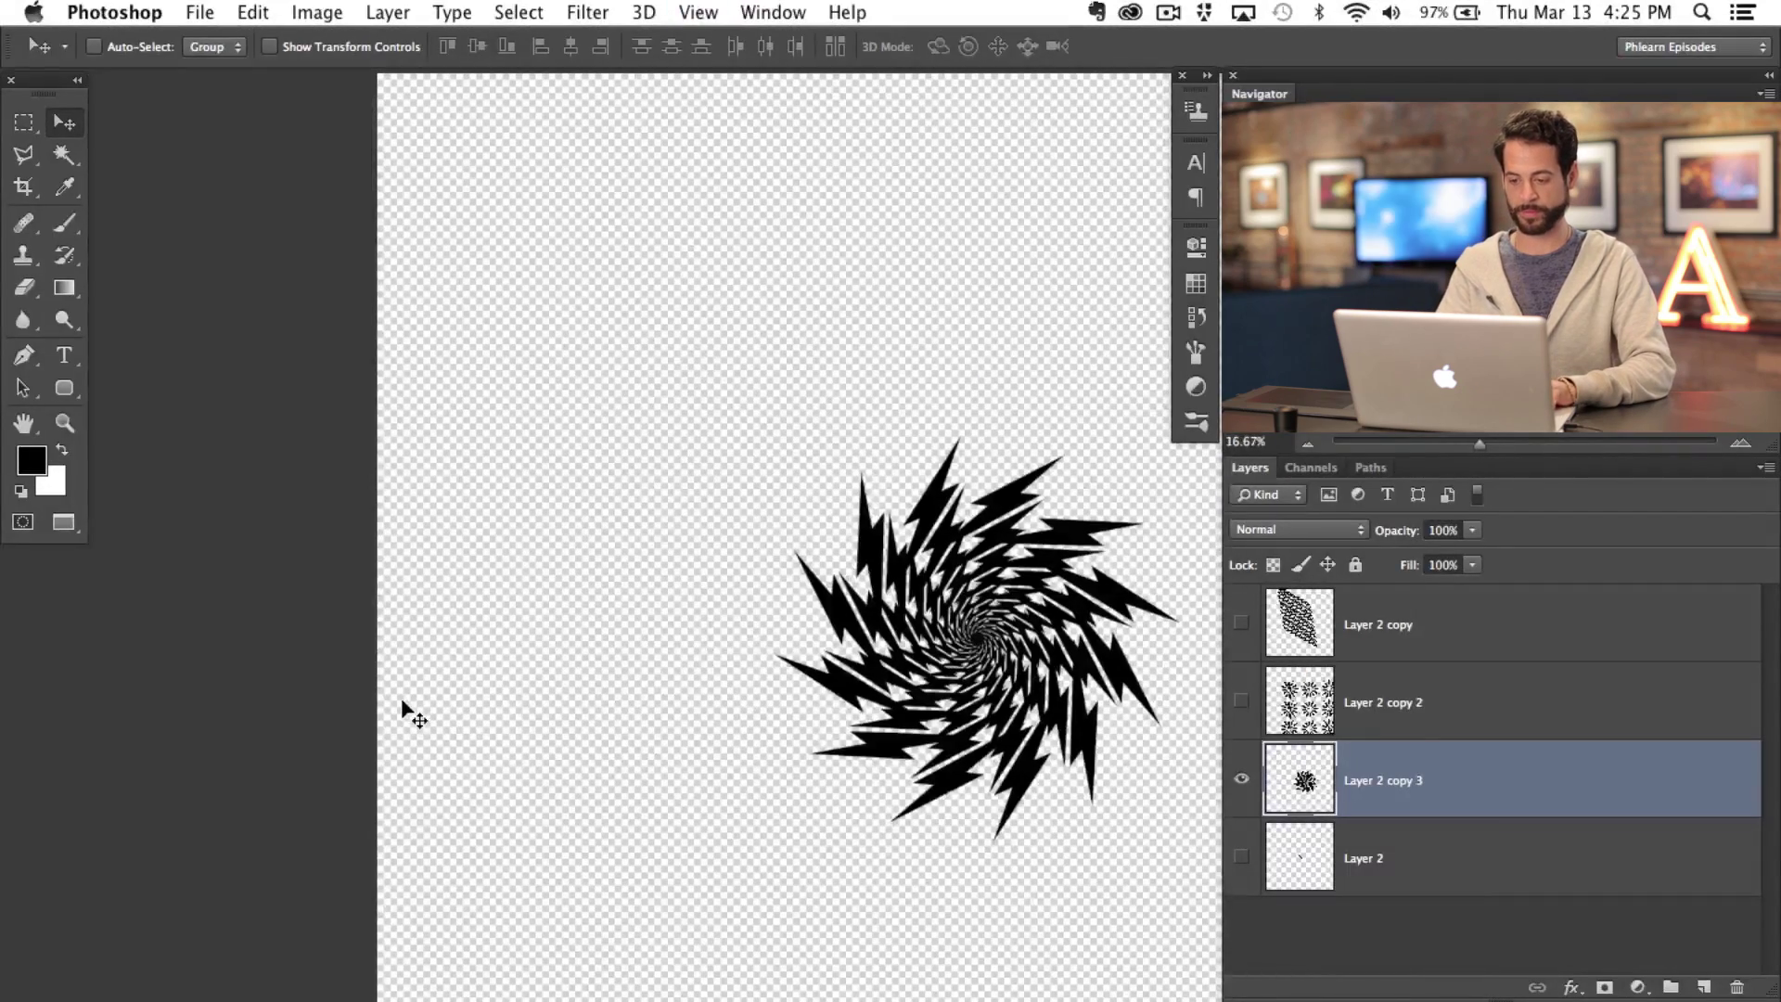
key(f)
key(f)
drag(828, 109, 732, 256)
Step: Show and select Layer 2 copy with the tiled bolt field, and copy that layer into rene_pk2.jpg
click(1241, 623)
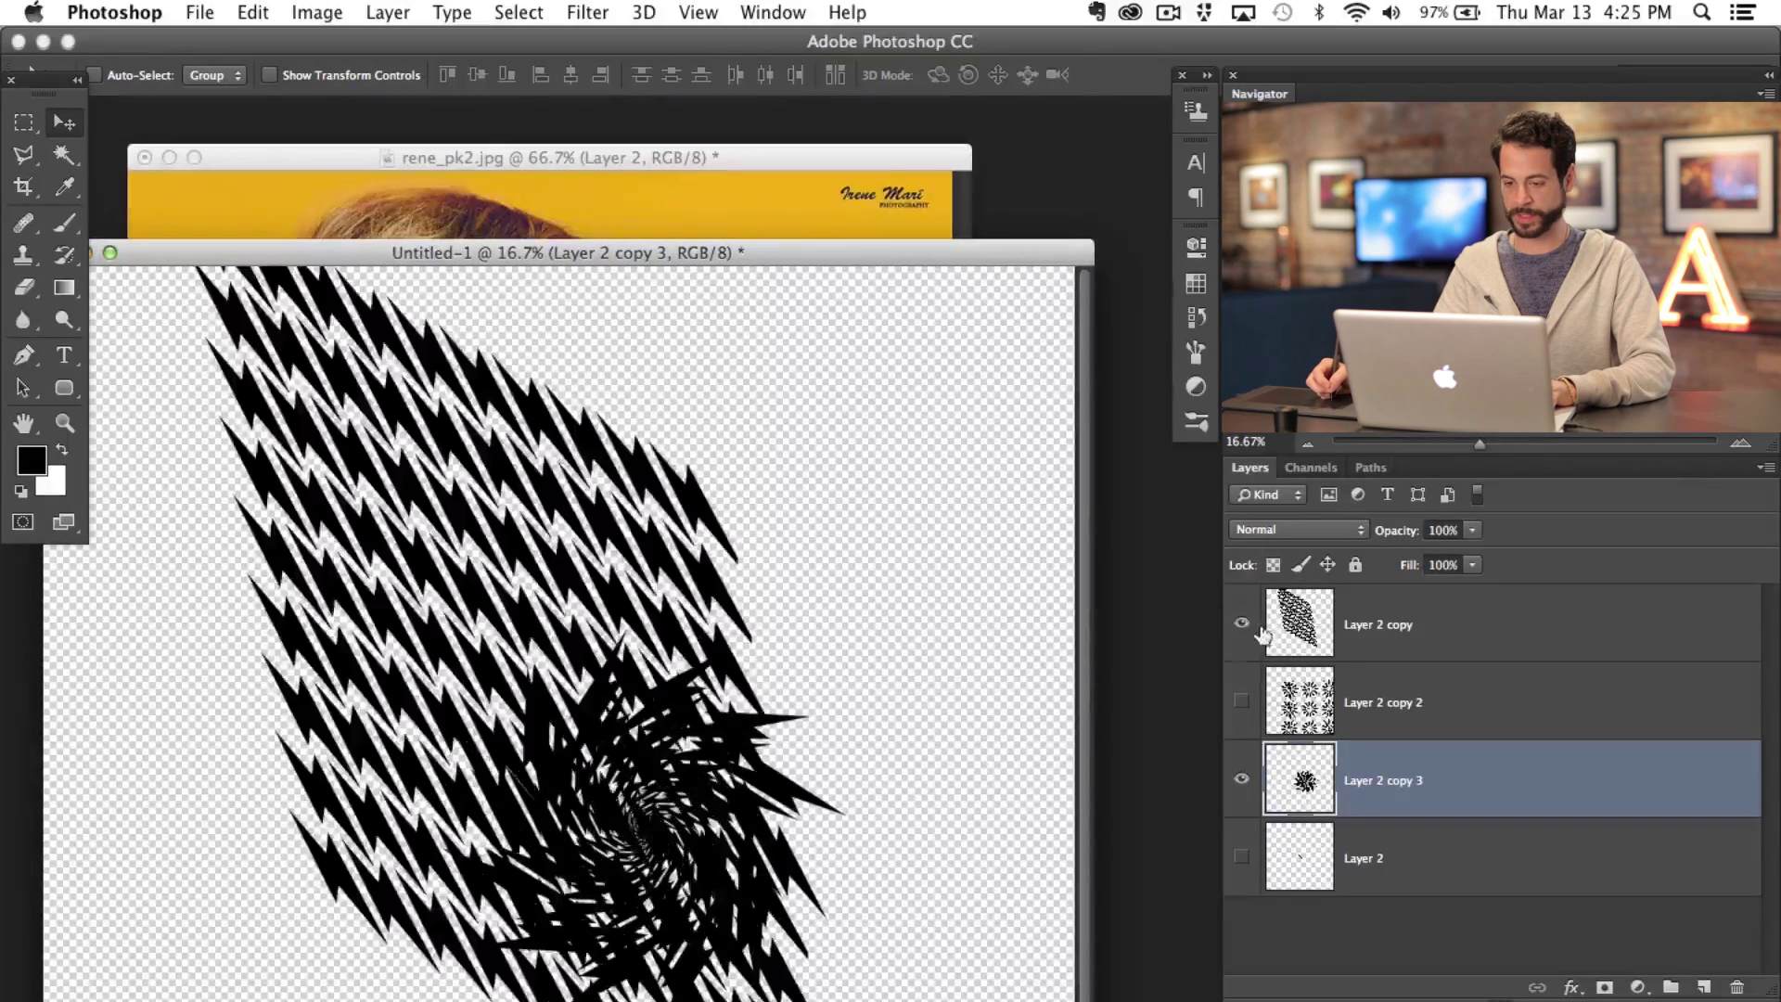
click(1391, 638)
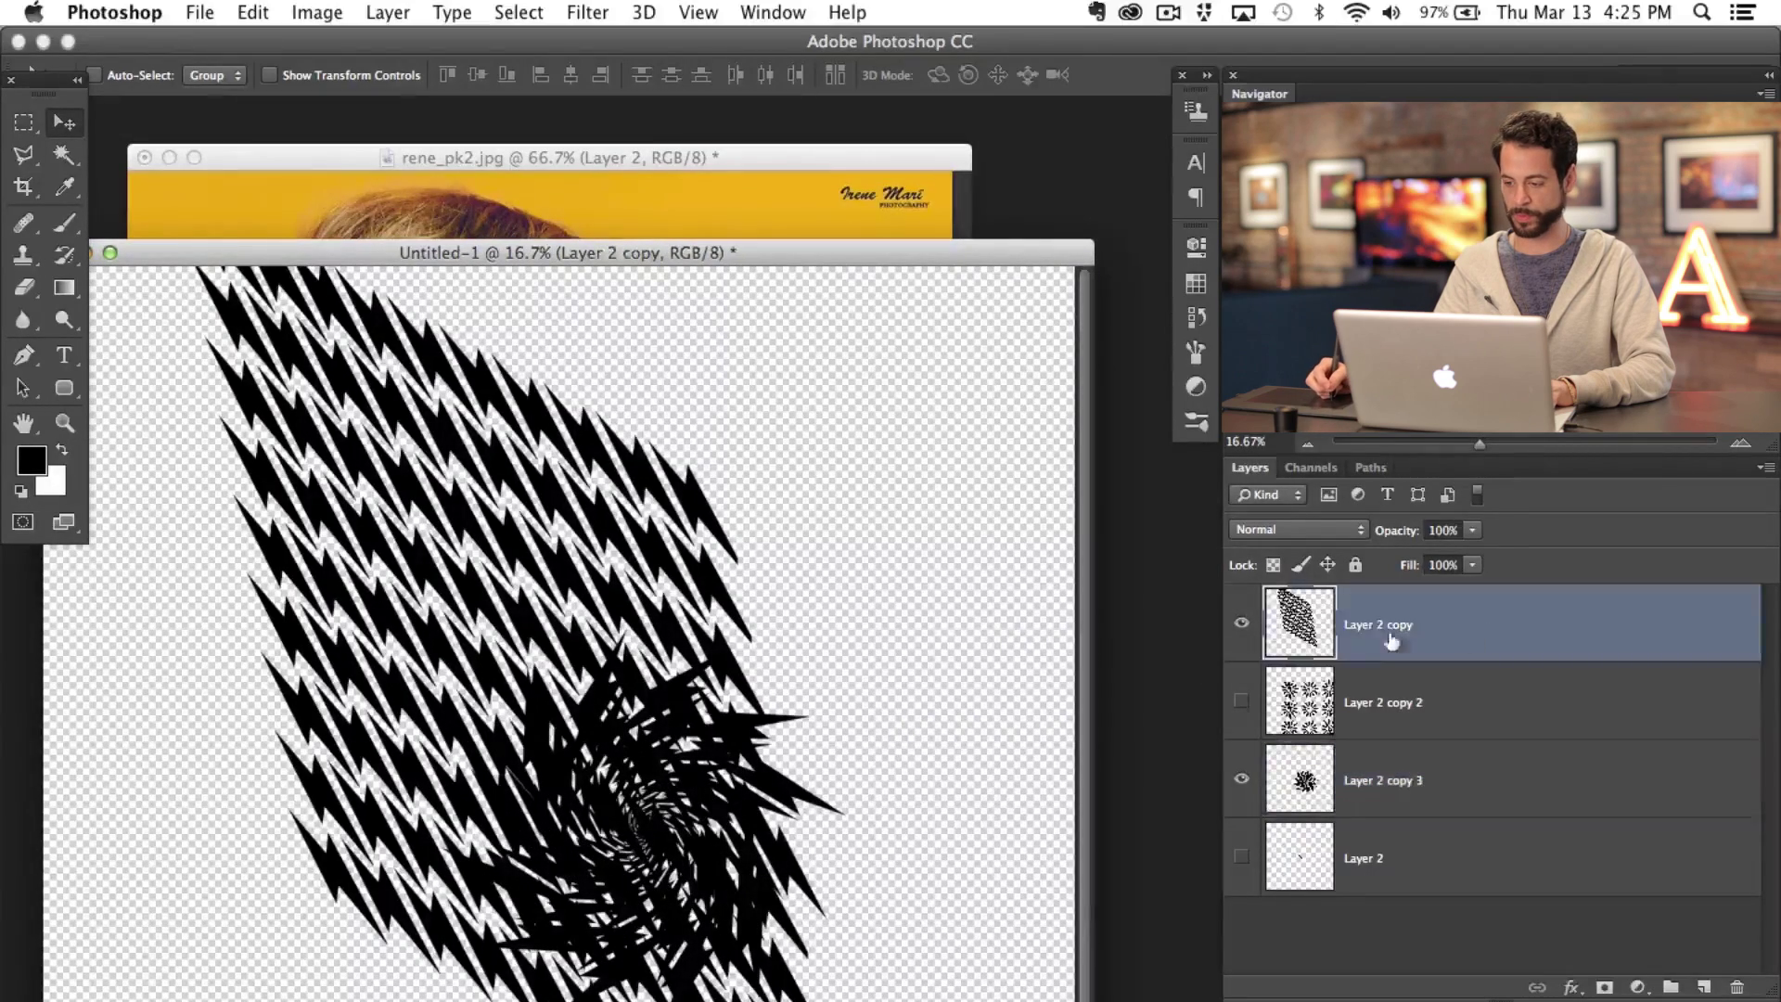
drag(819, 262, 866, 299)
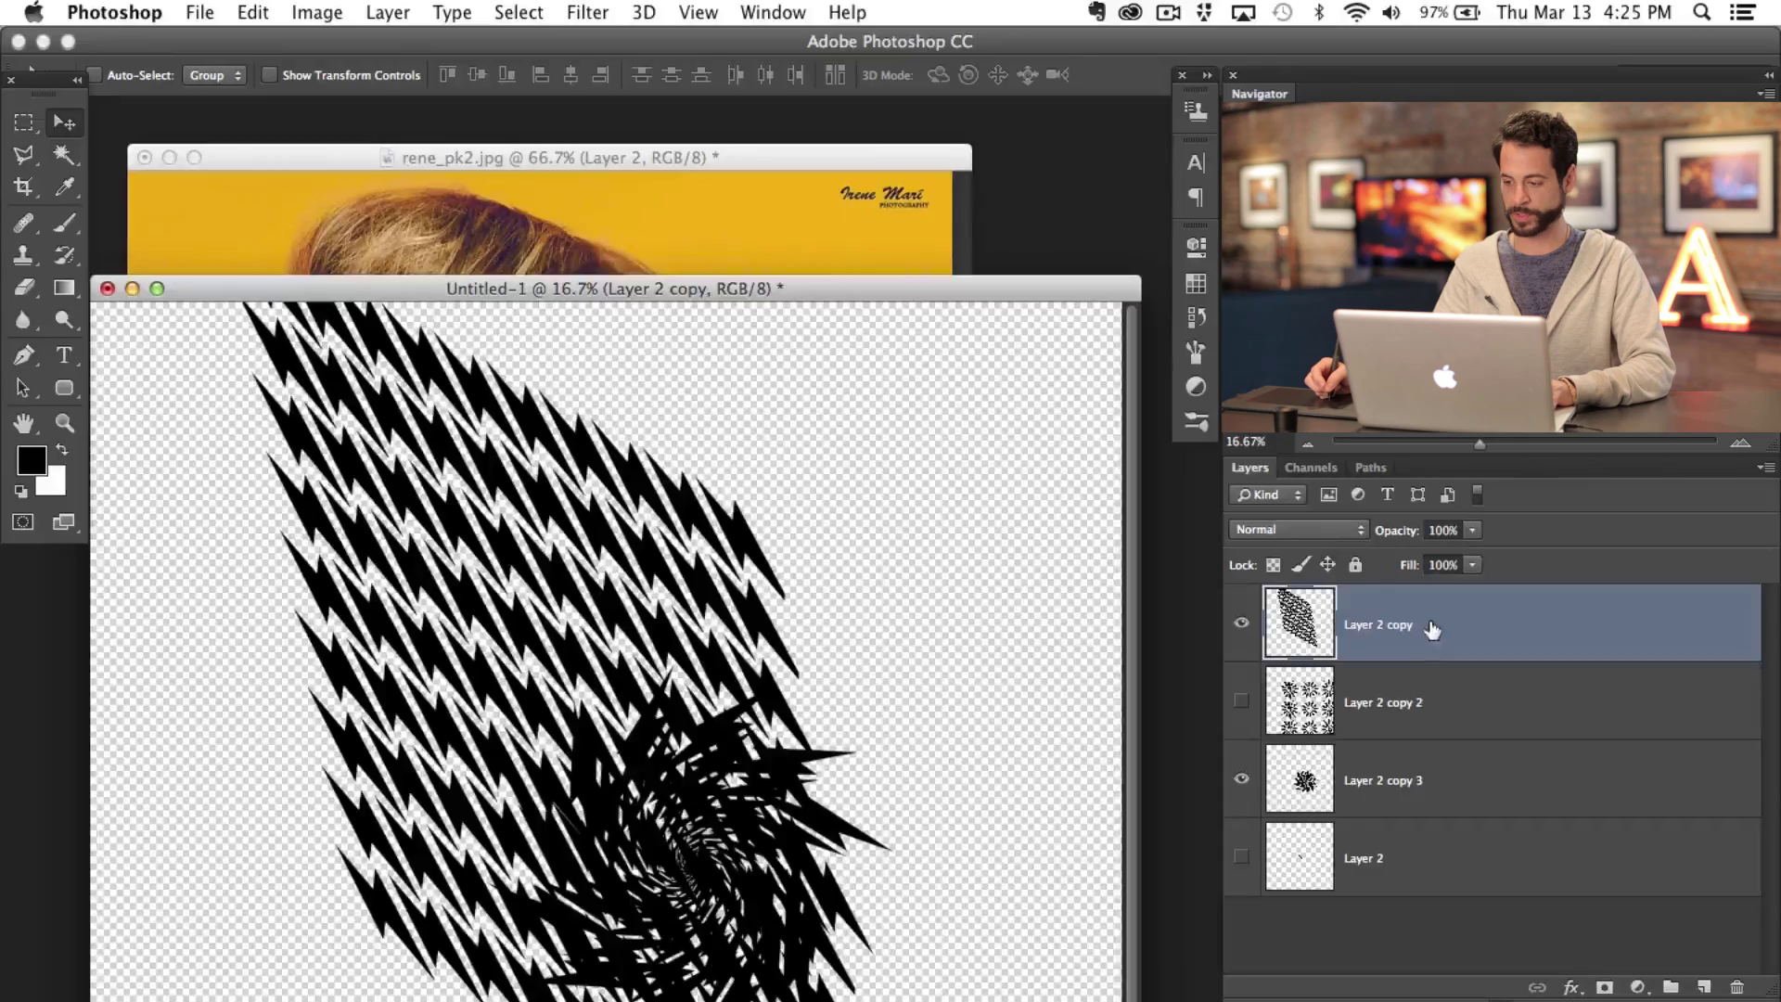
drag(1433, 640, 879, 369)
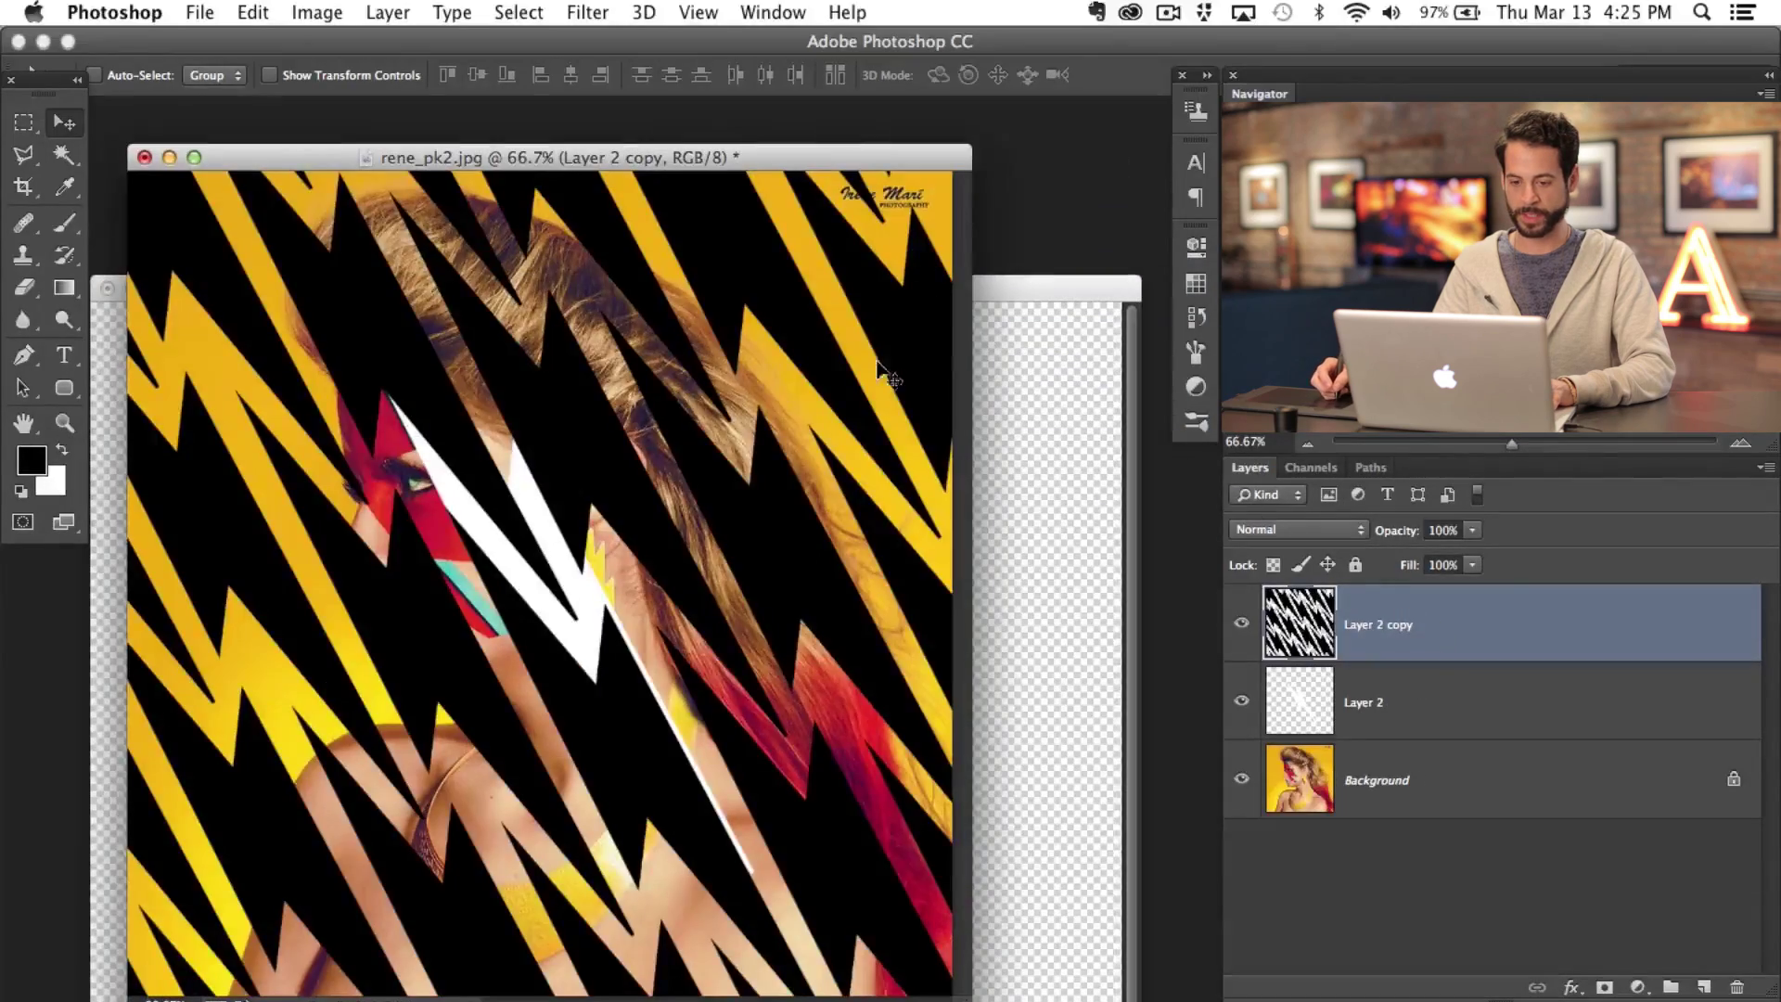
Step: Reposition the bolt field over the portrait and set its layer's blend mode to Soft Light
drag(587, 682, 849, 556)
key(f)
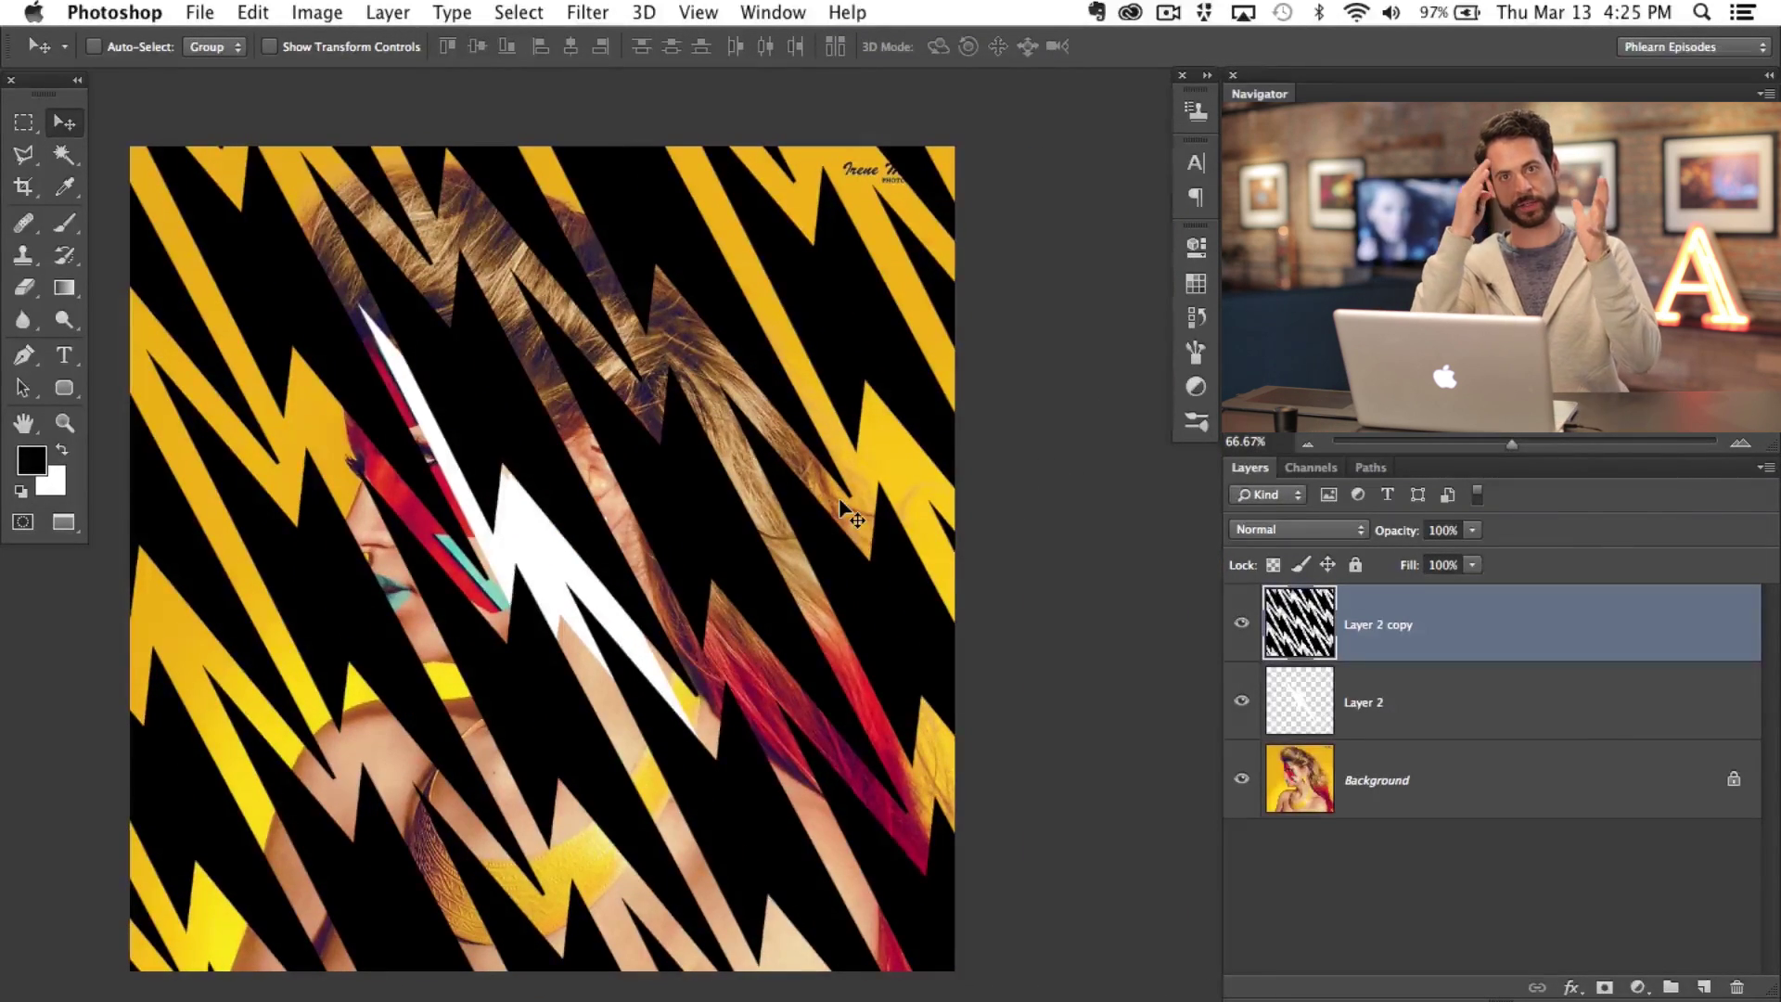
drag(872, 629, 758, 768)
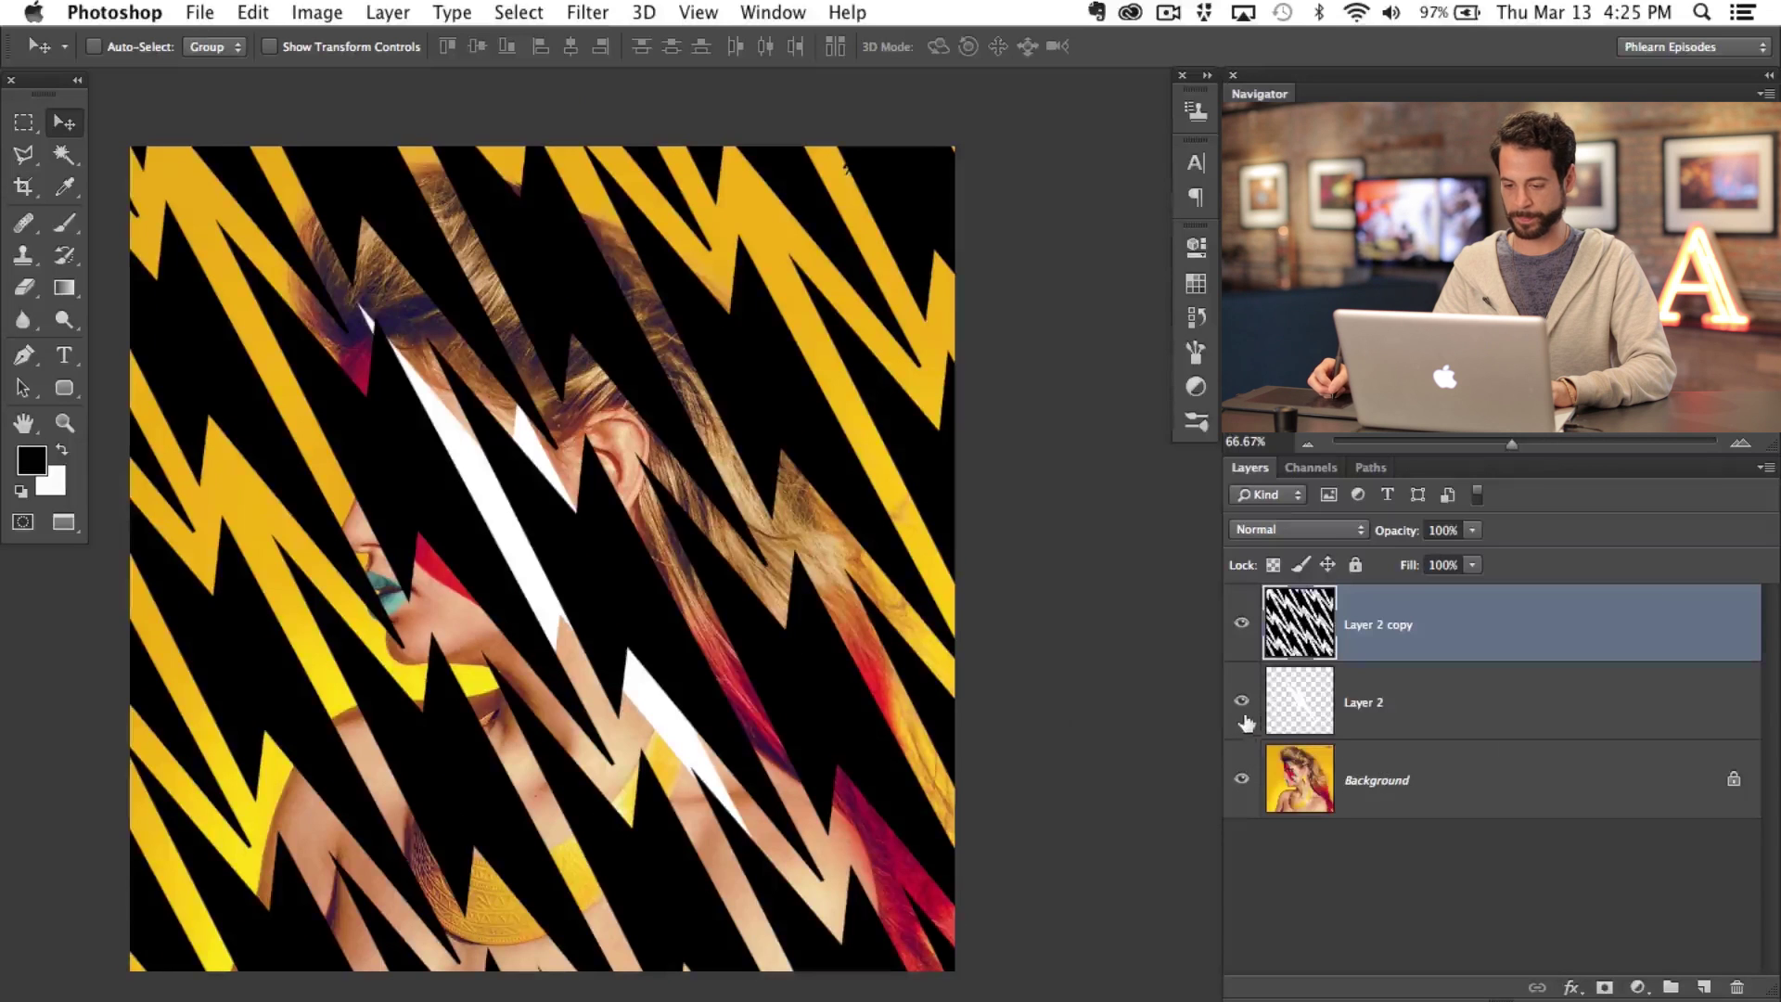
click(1294, 530)
click(1299, 775)
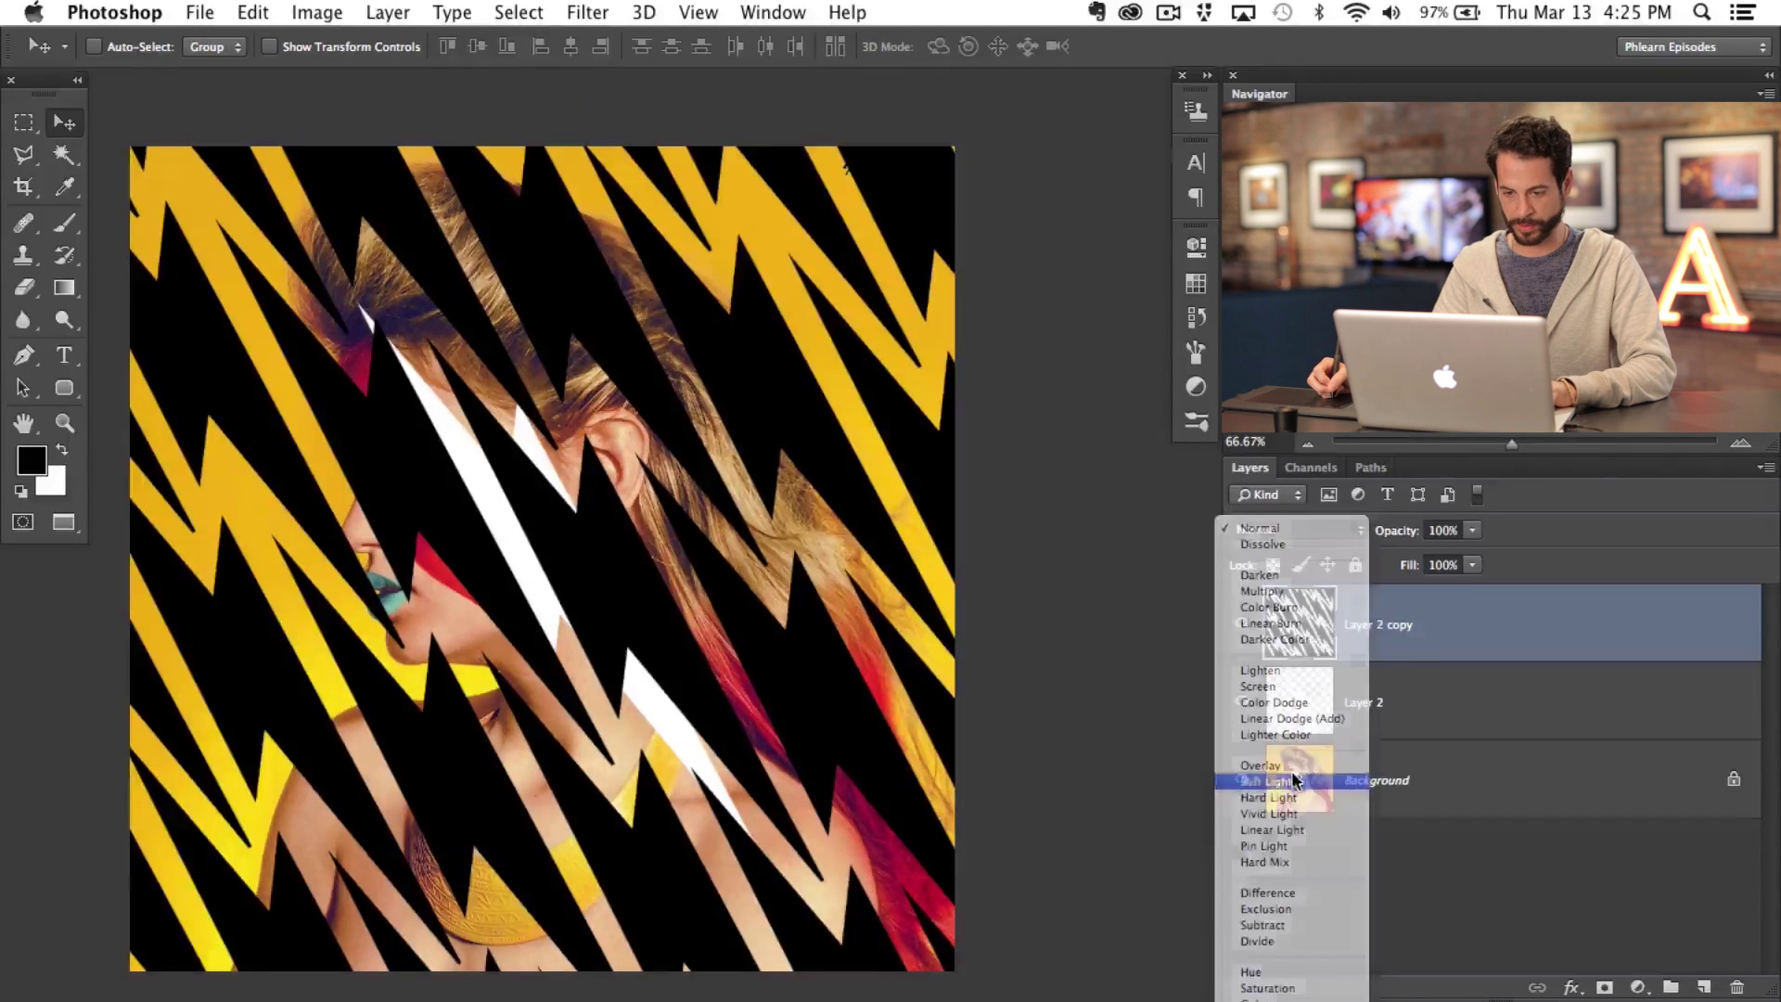
scroll(619, 438, left, 3)
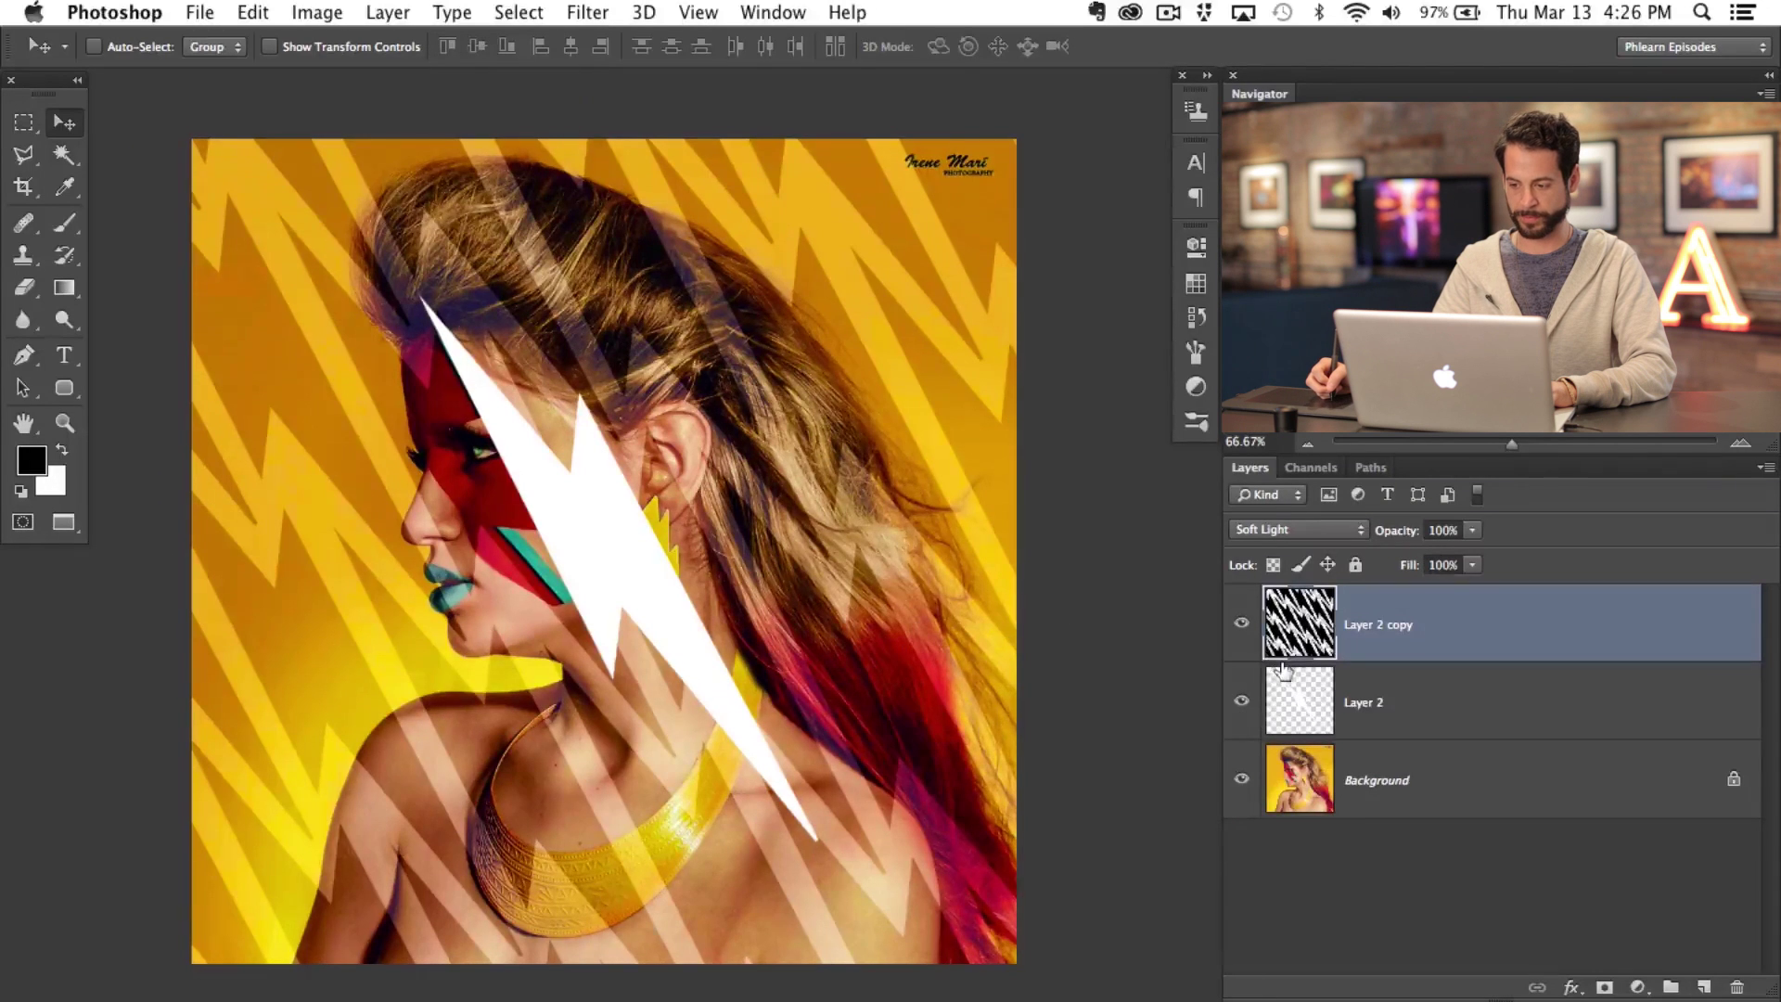
click(1241, 626)
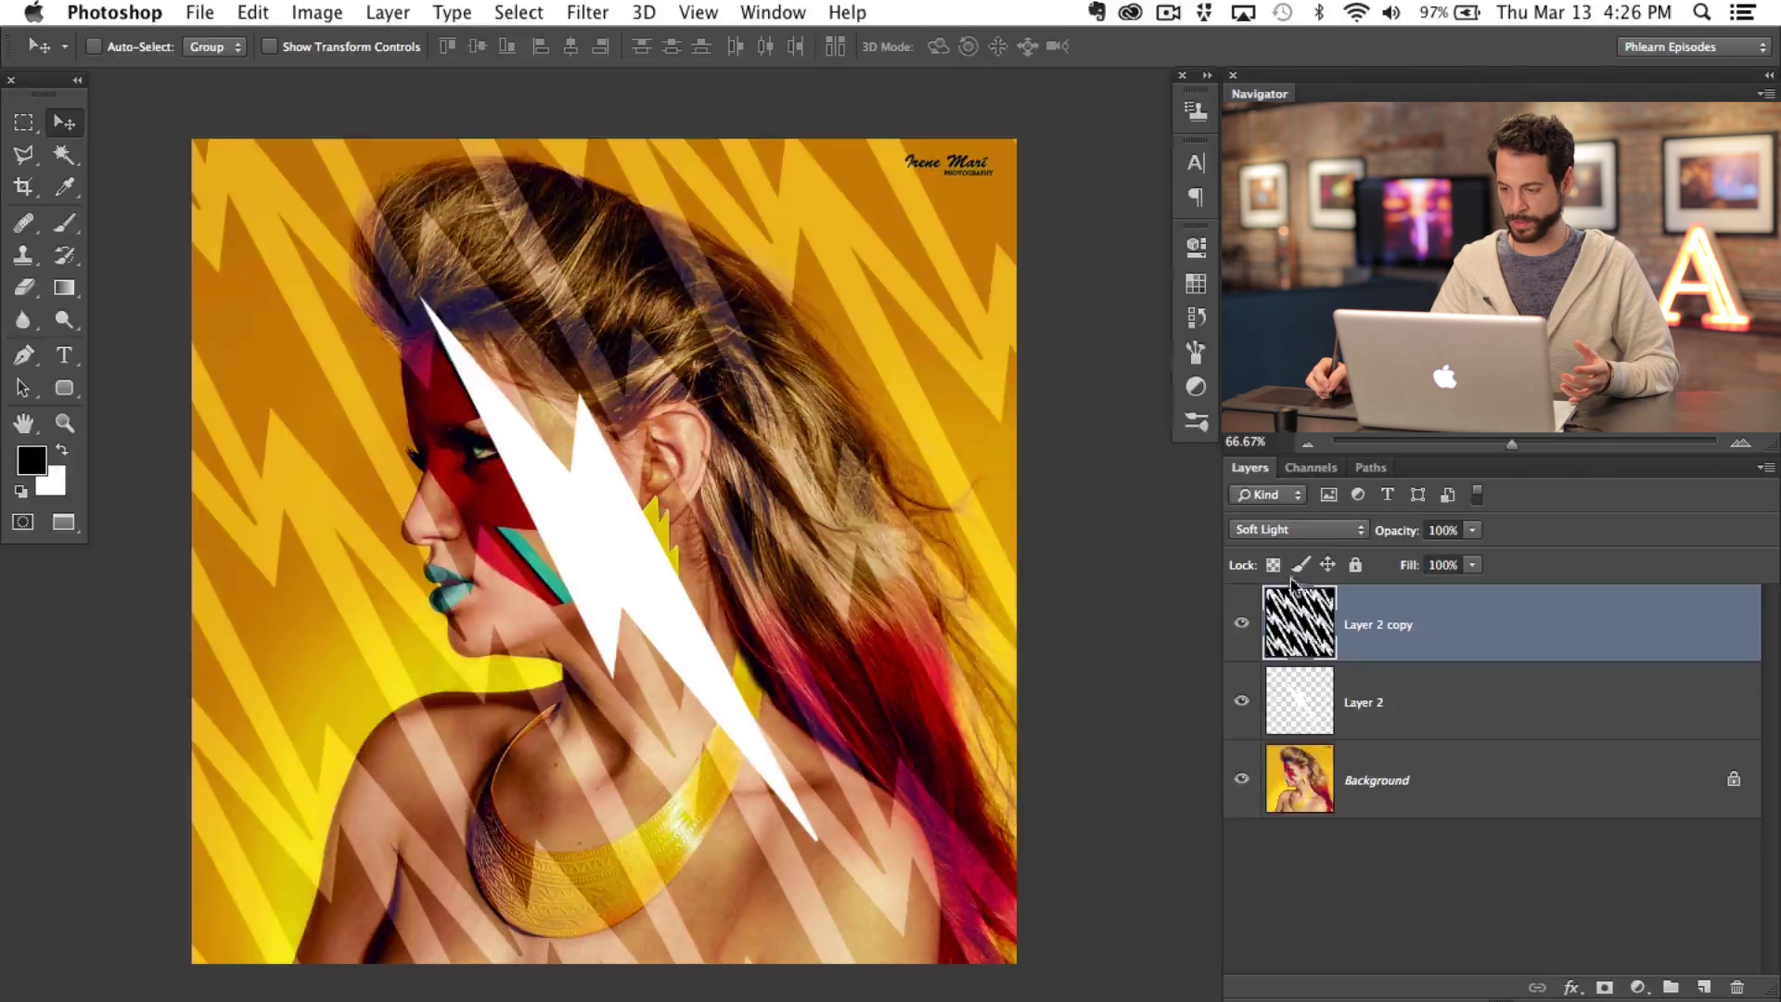
Step: Try a red Color Overlay at Normal blending on the bolt field layer, and undo it
double_click(1553, 659)
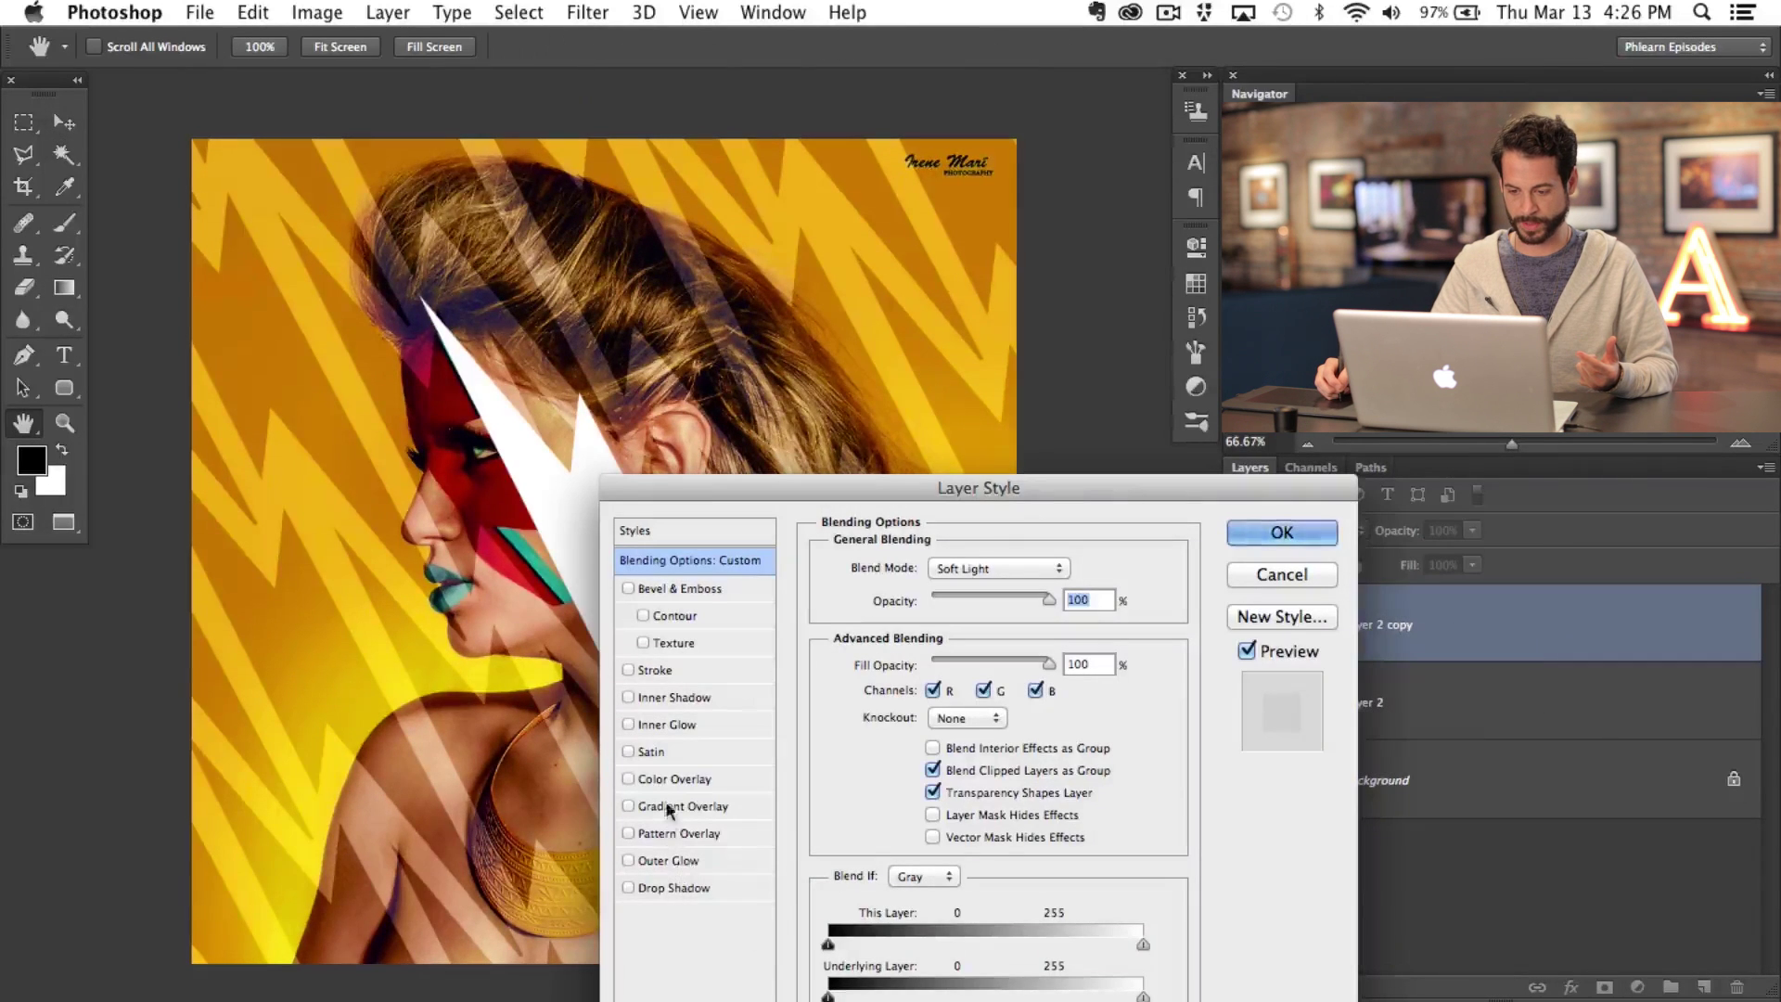
click(676, 778)
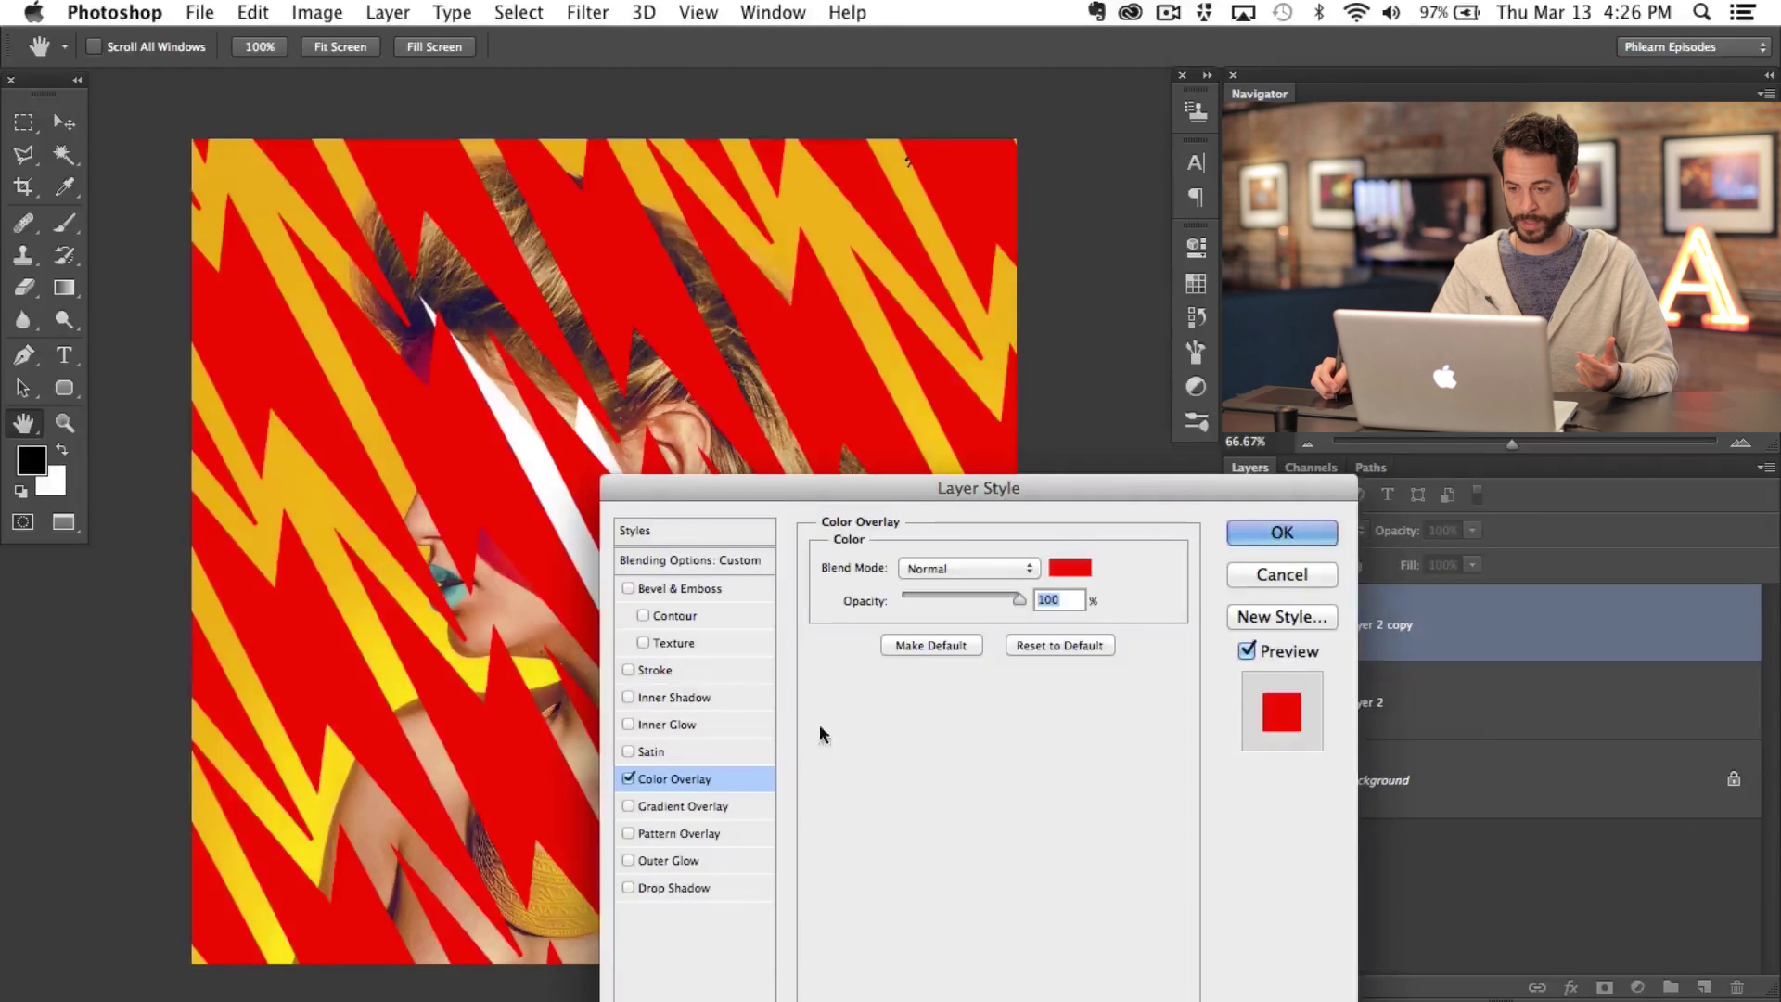
click(1281, 531)
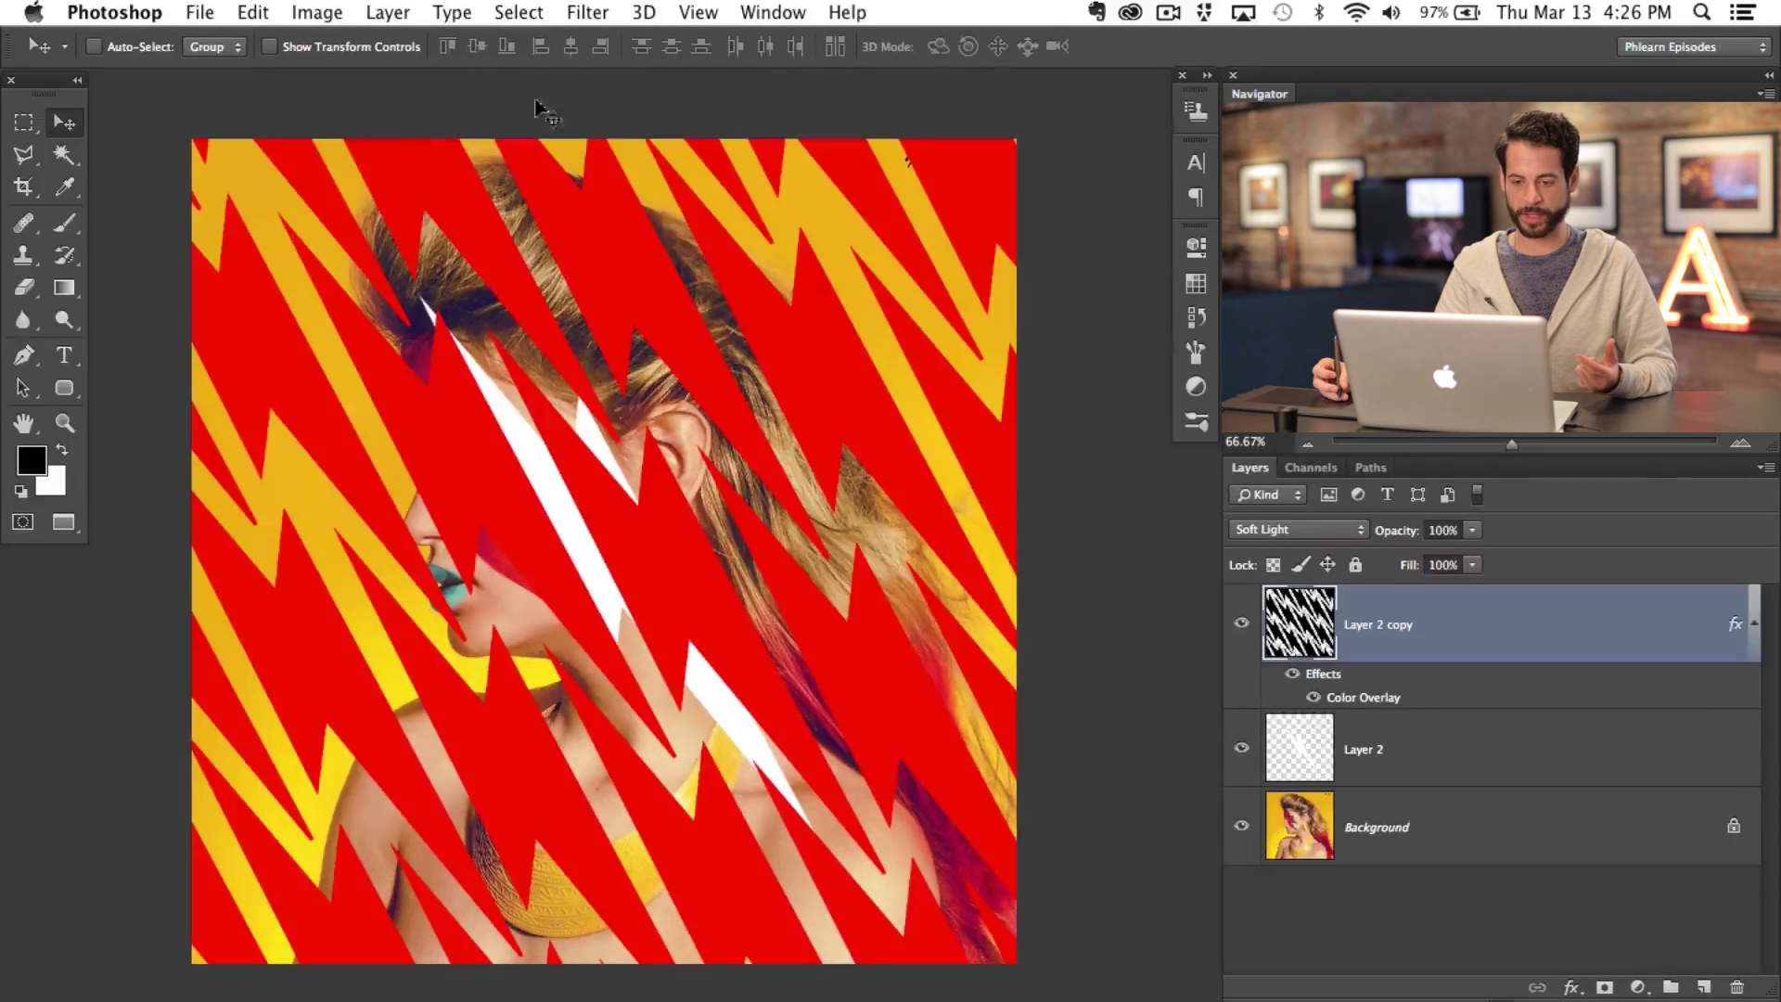
key(super+z)
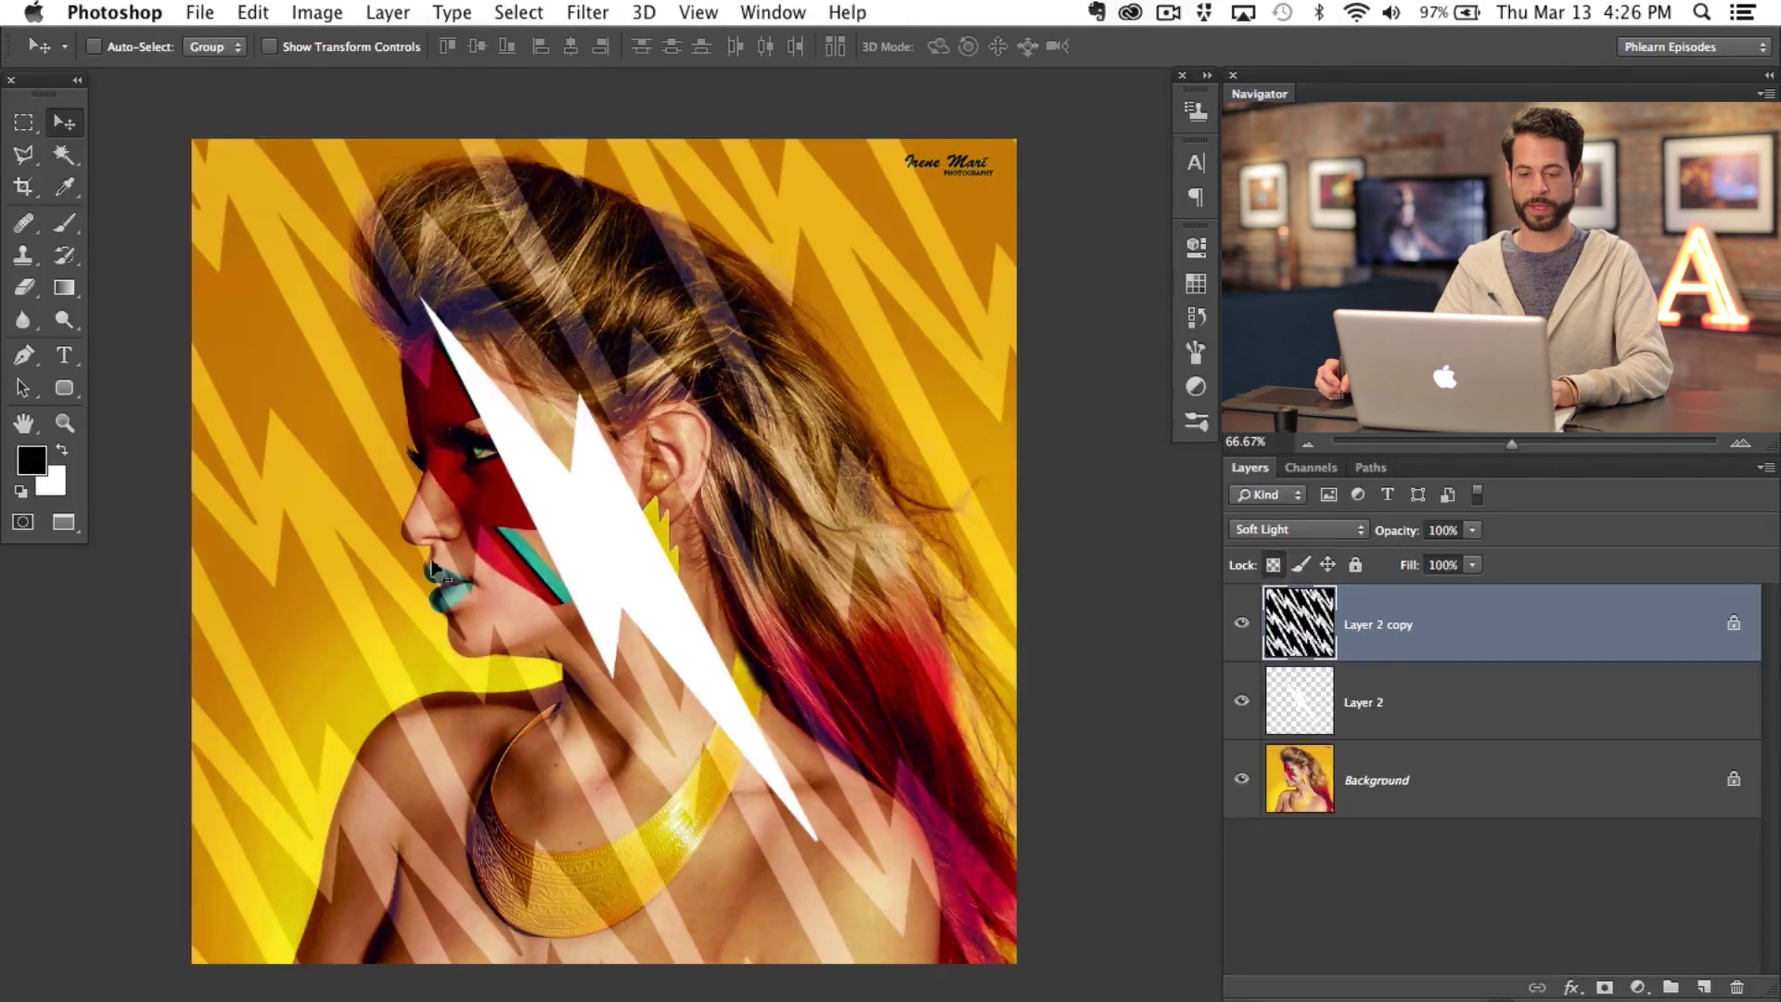
Step: Lock the bolt field layer's transparent pixels and fill its bolts with pure red (RGB 255, 0, 0)
click(32, 459)
click(365, 605)
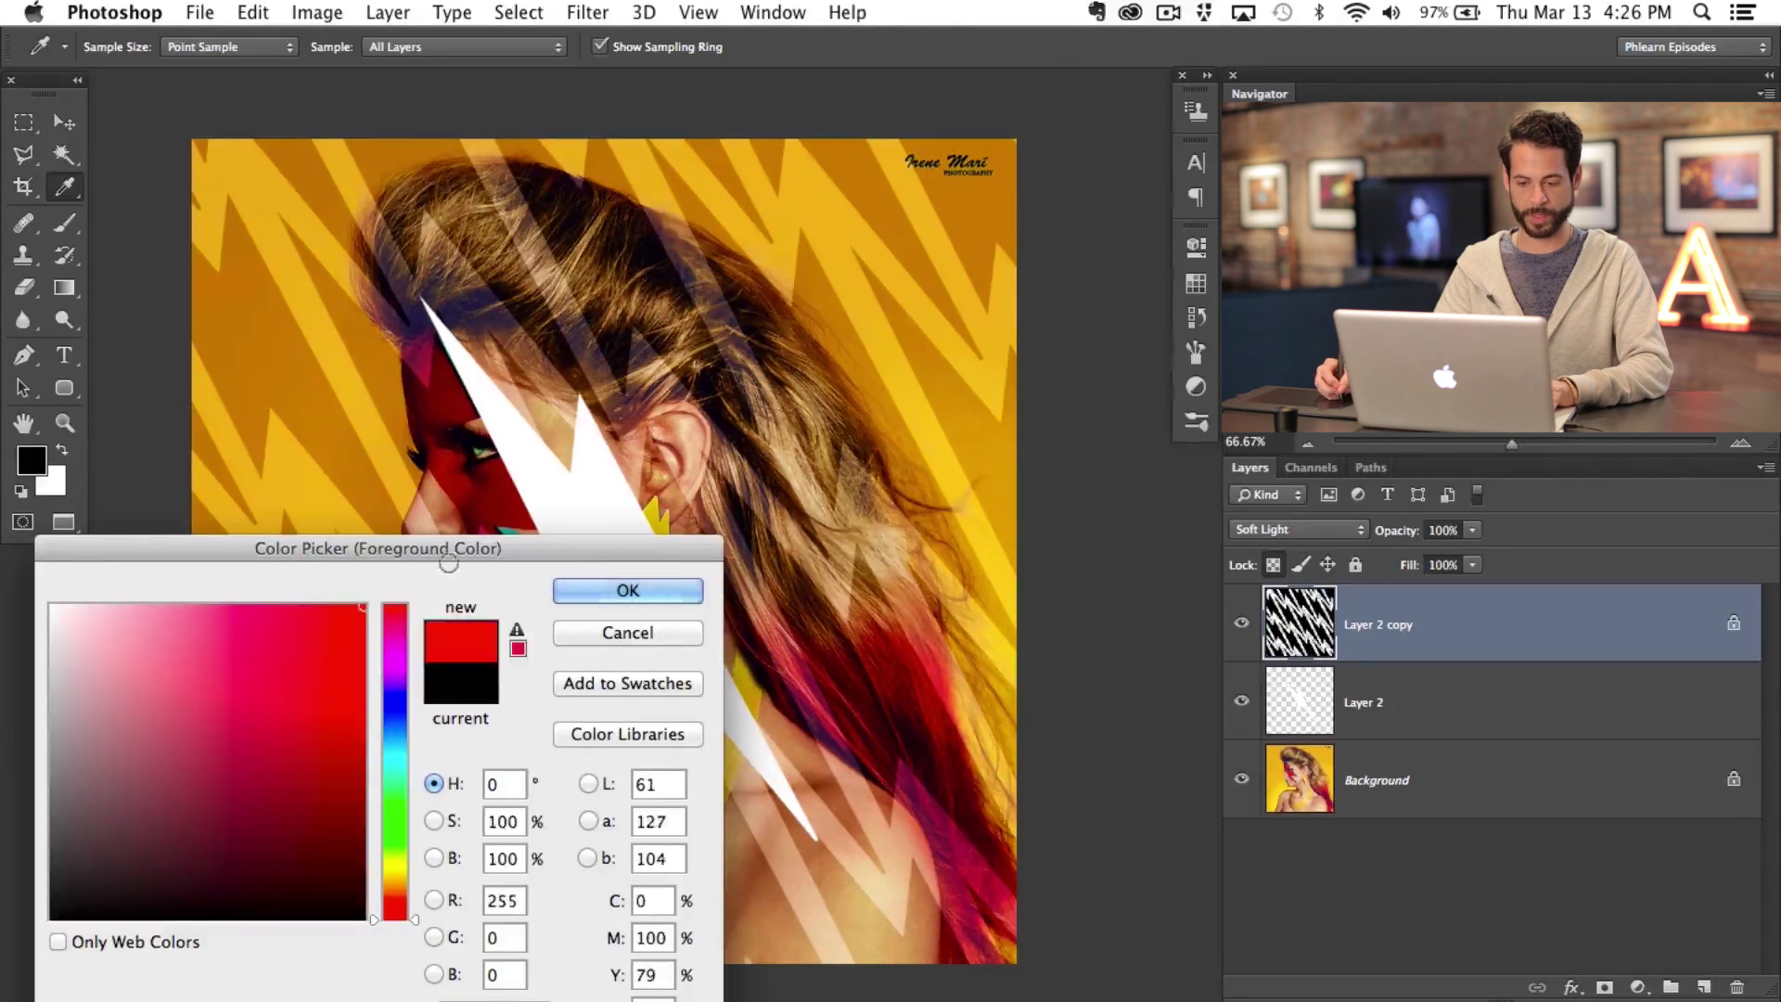
click(646, 586)
key(alt+BackSpace)
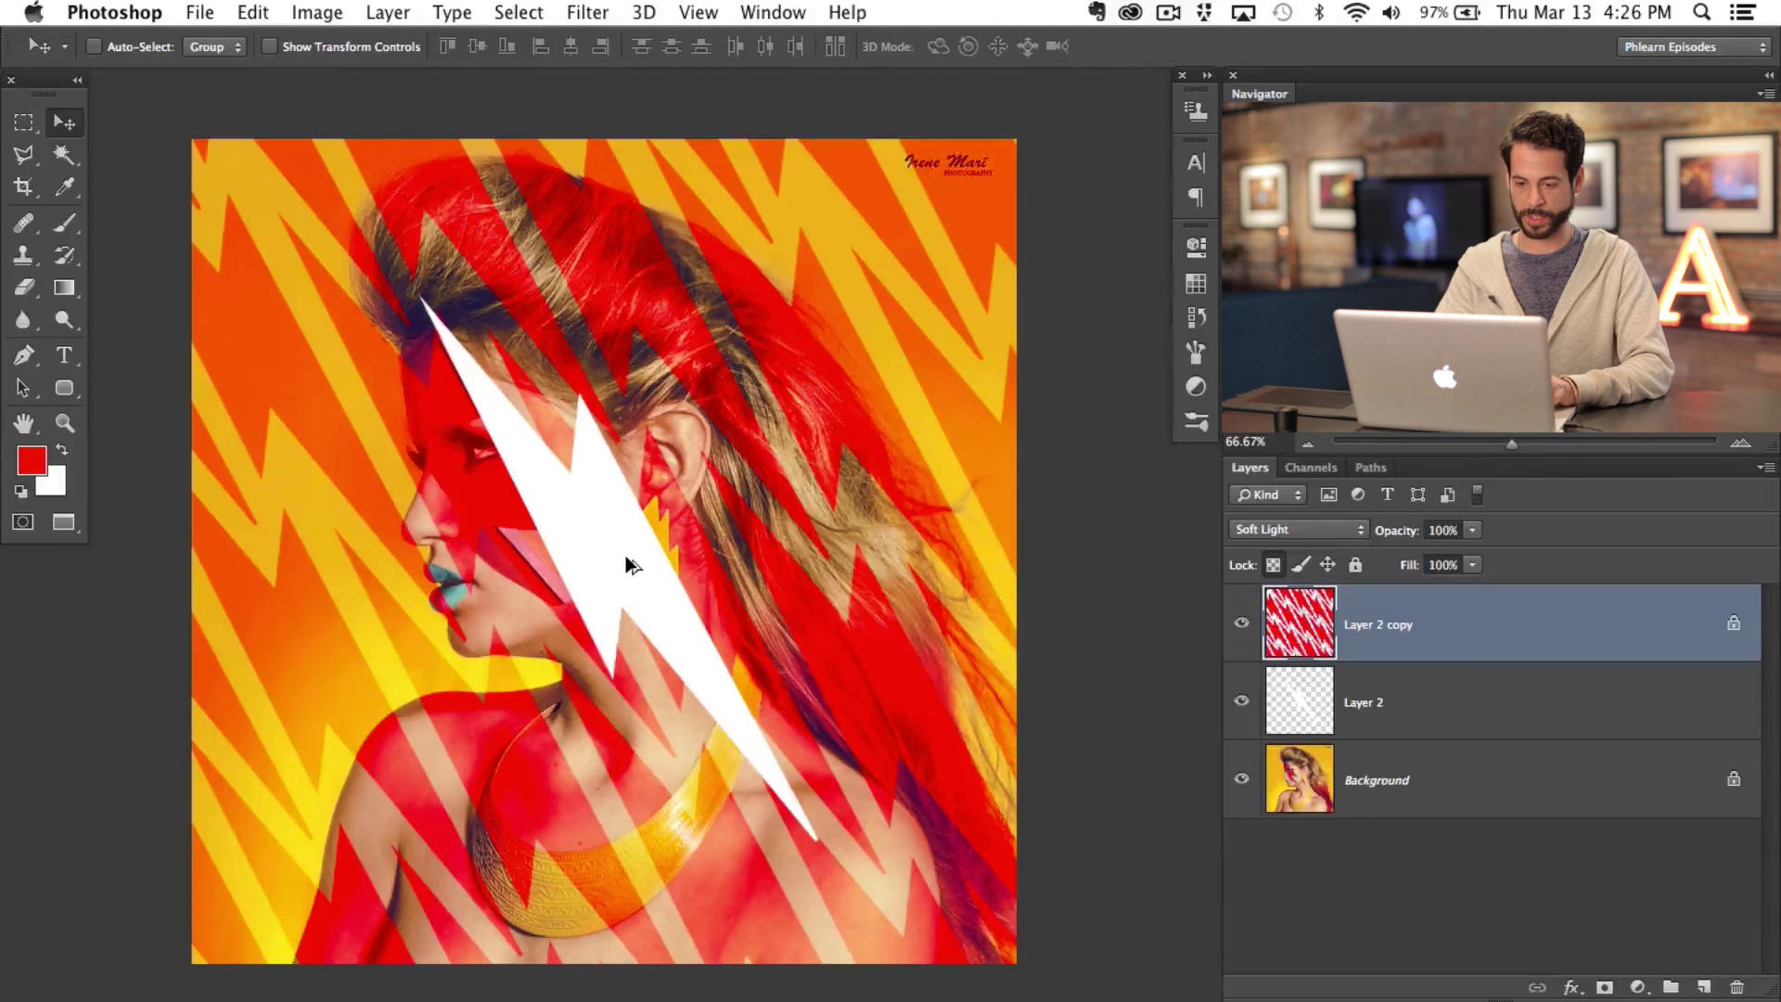
Step: Compare the portrait with and without the red bolt field layer
click(1242, 623)
click(1242, 623)
click(1242, 623)
click(1242, 623)
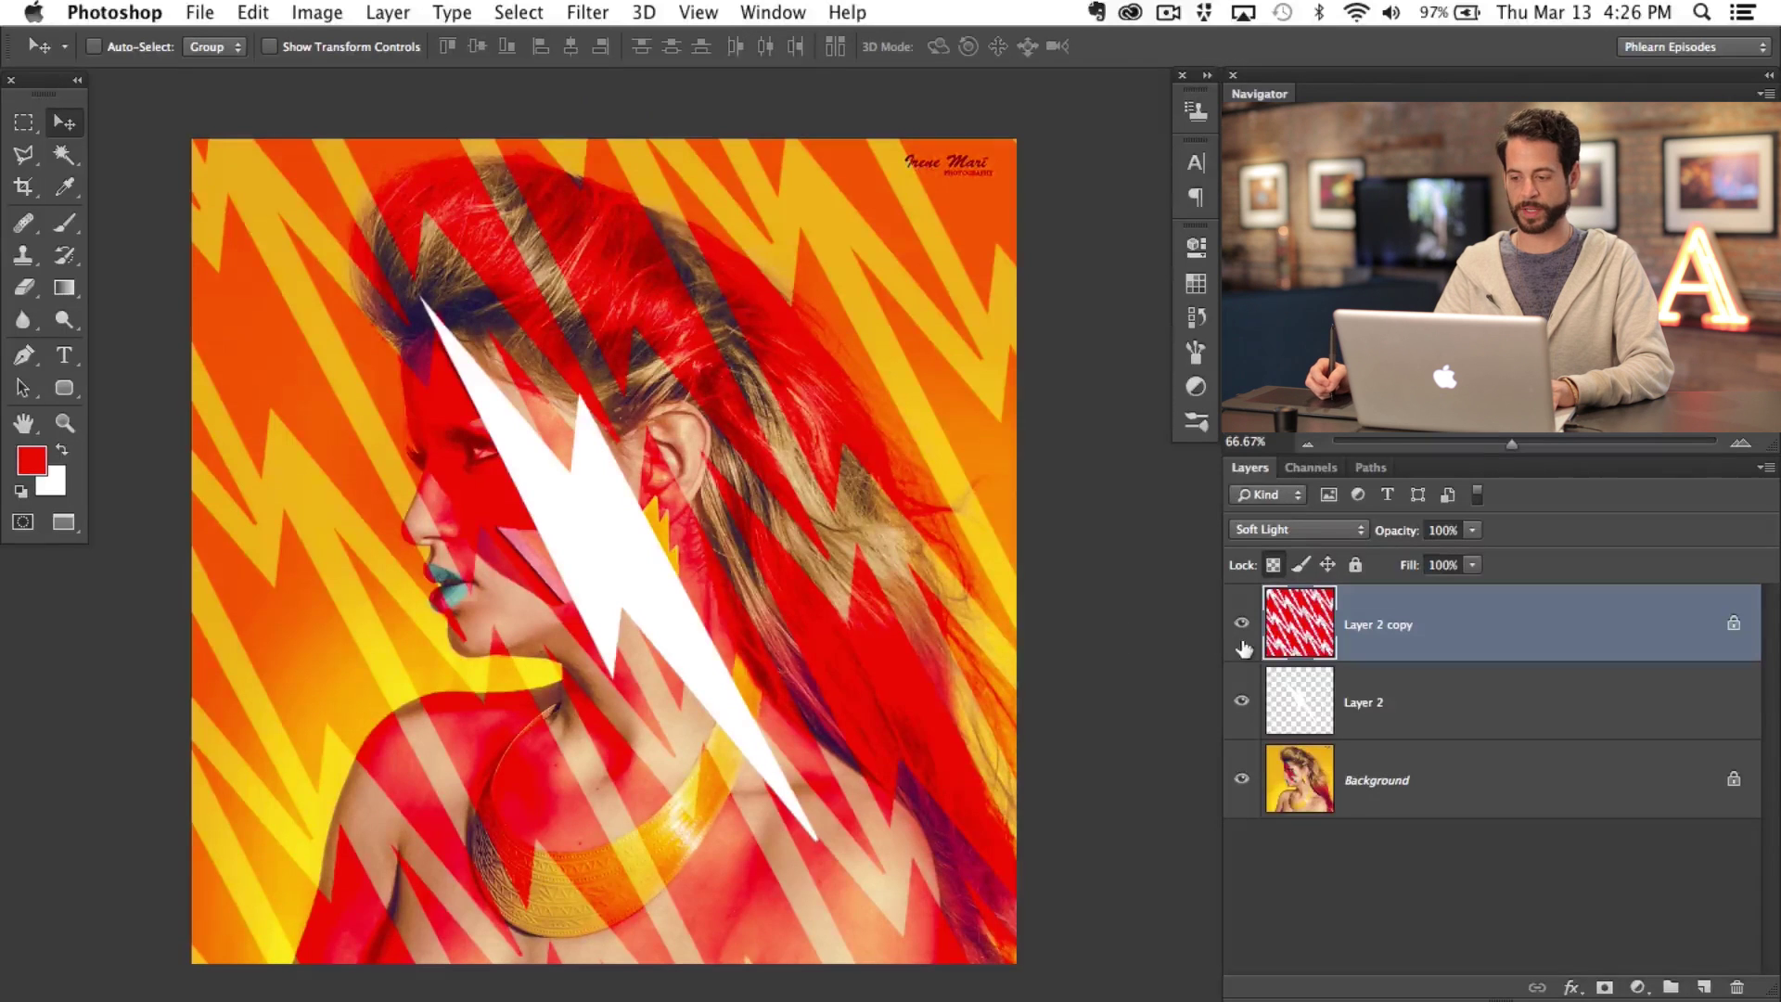
key(super+z)
key(super+z)
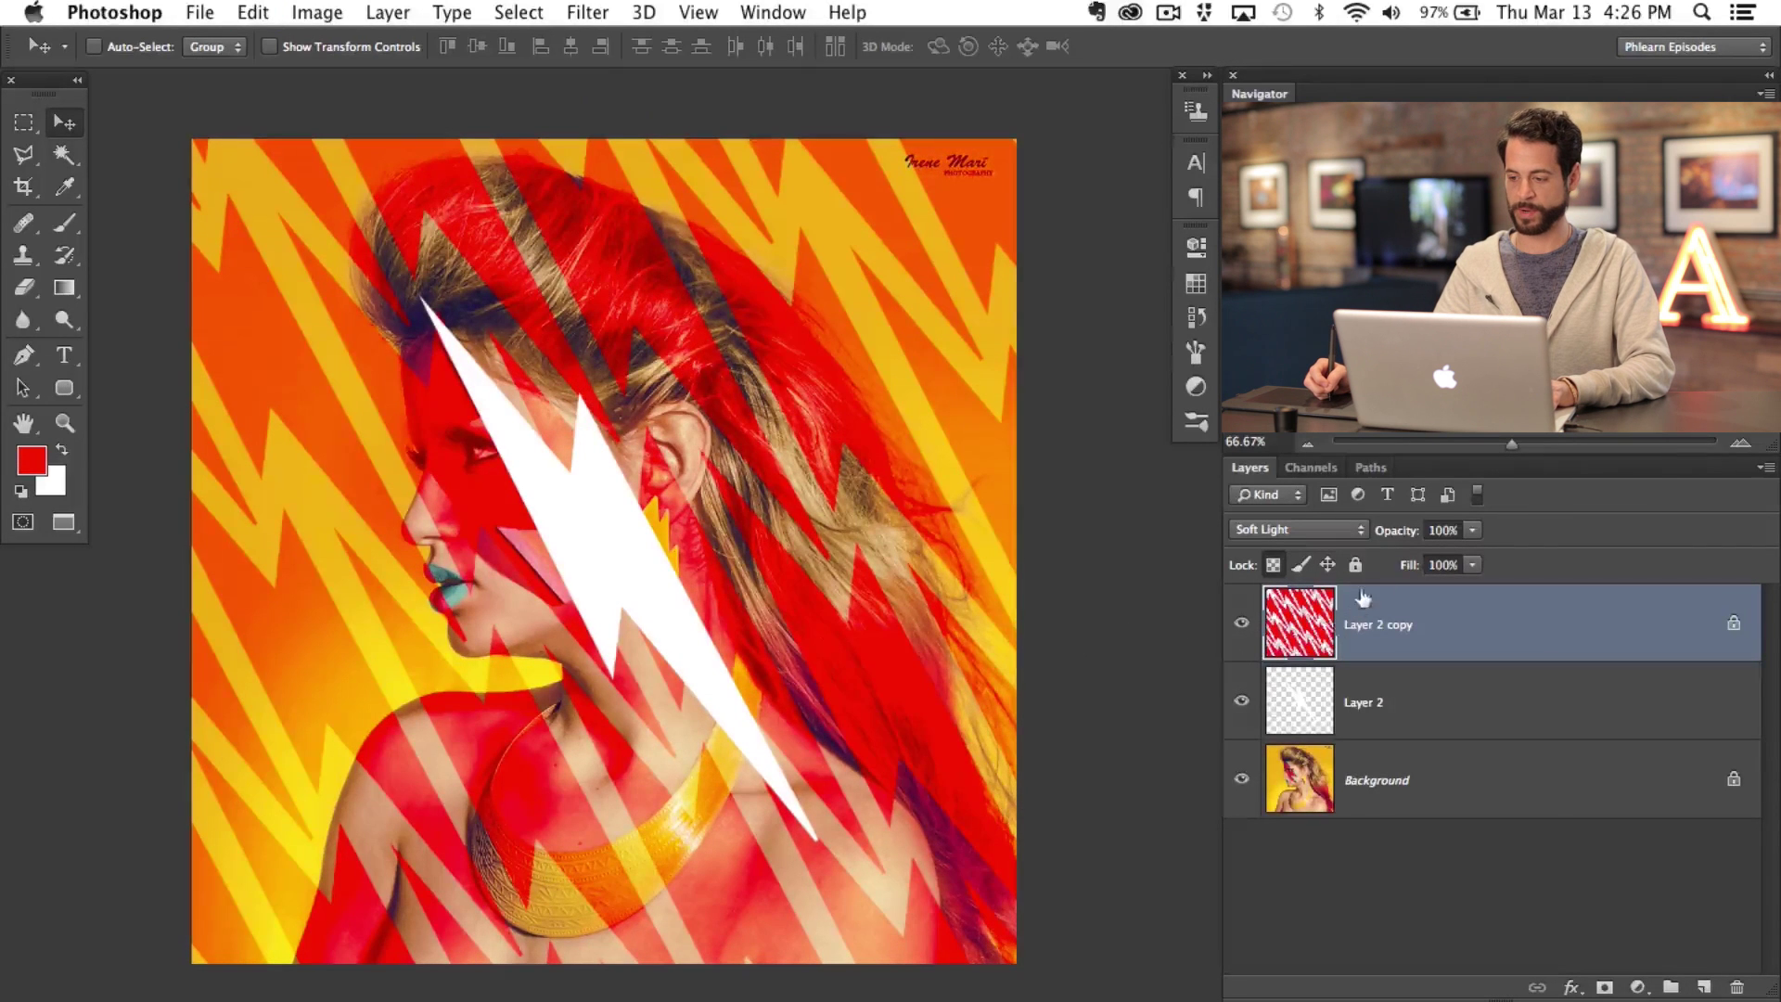
Step: Set the bolt field layer's opacity to 50% and hide Layer 2 with the single white bolt
key(5)
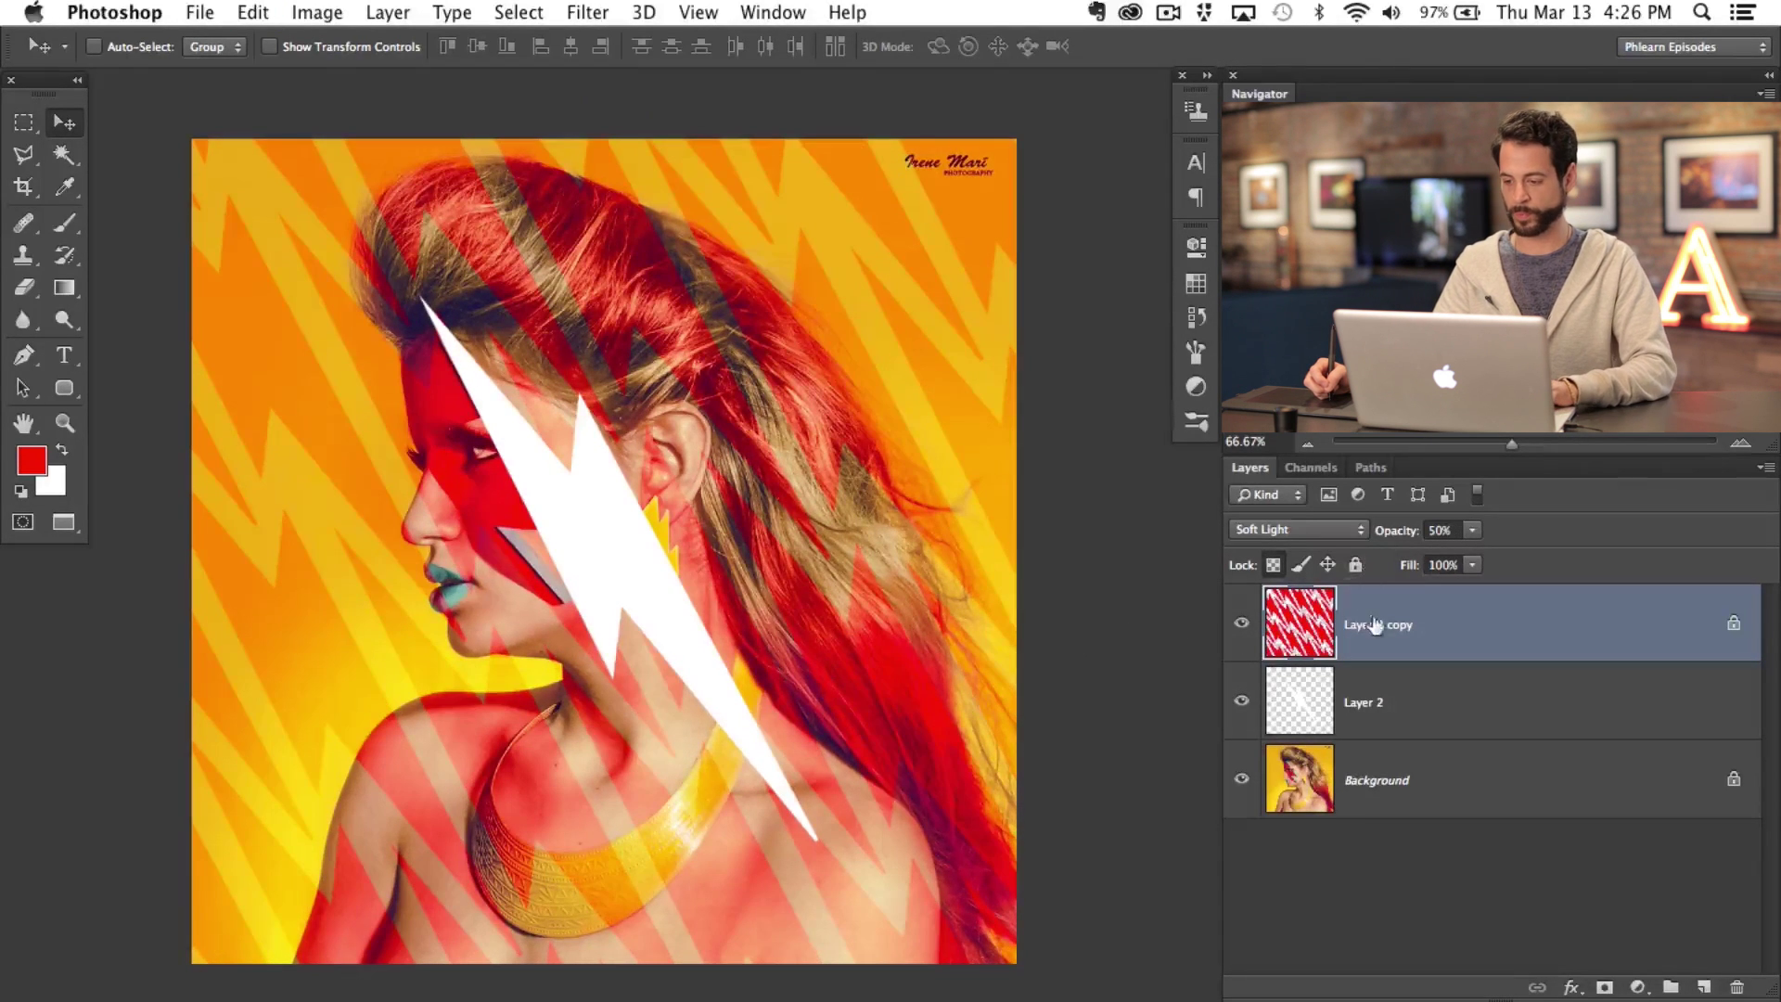
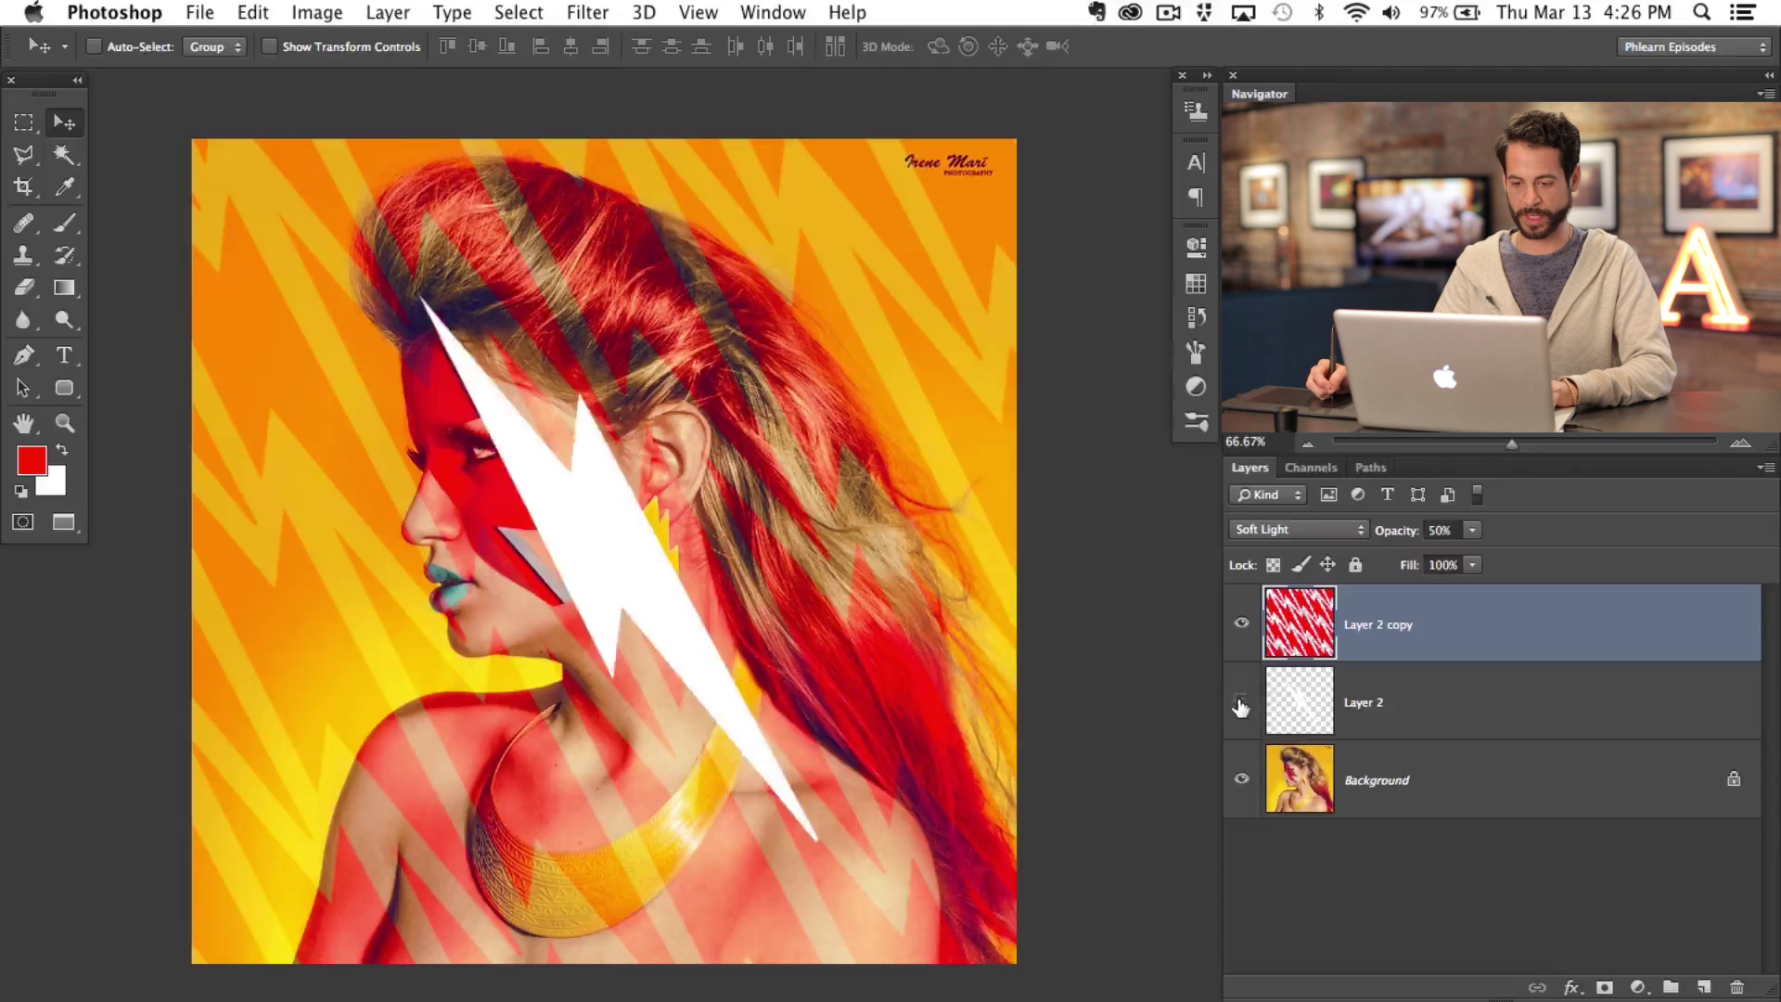
click(1241, 702)
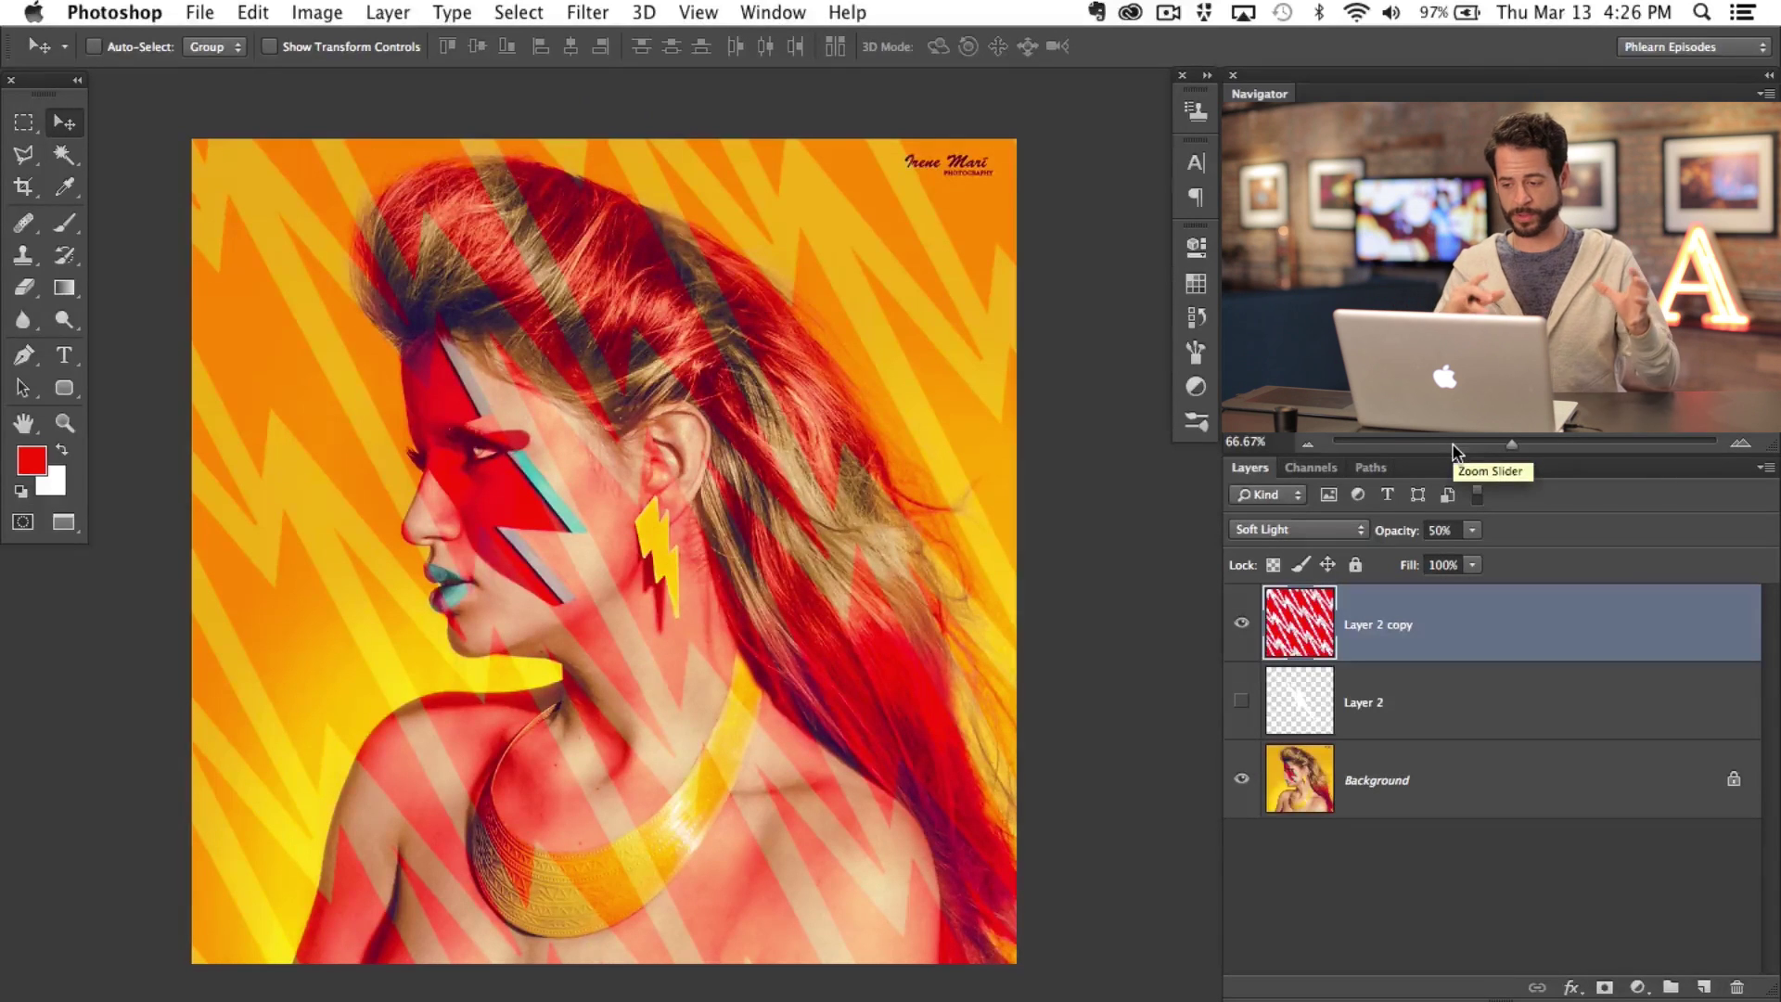
Step: Add a layer mask to Layer 2 copy and lasso a freehand selection just inside the woman's face, body and hair
key(super+shift+m)
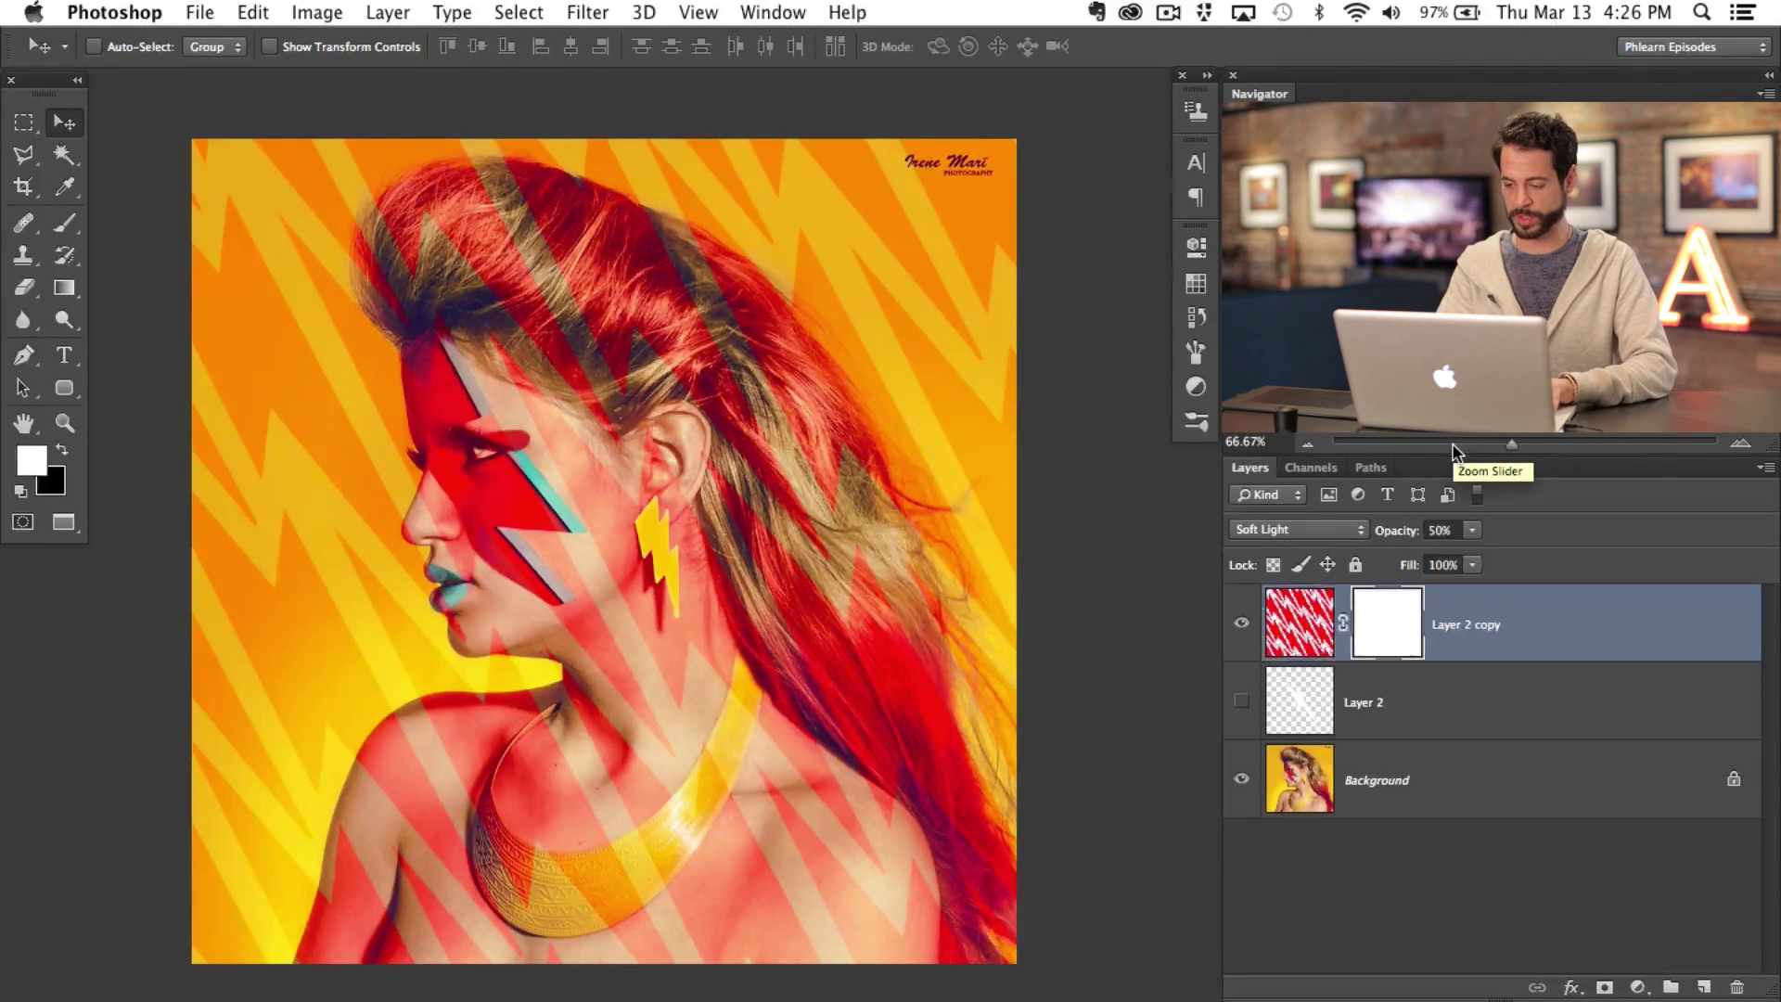
scroll(708, 557, up, 5)
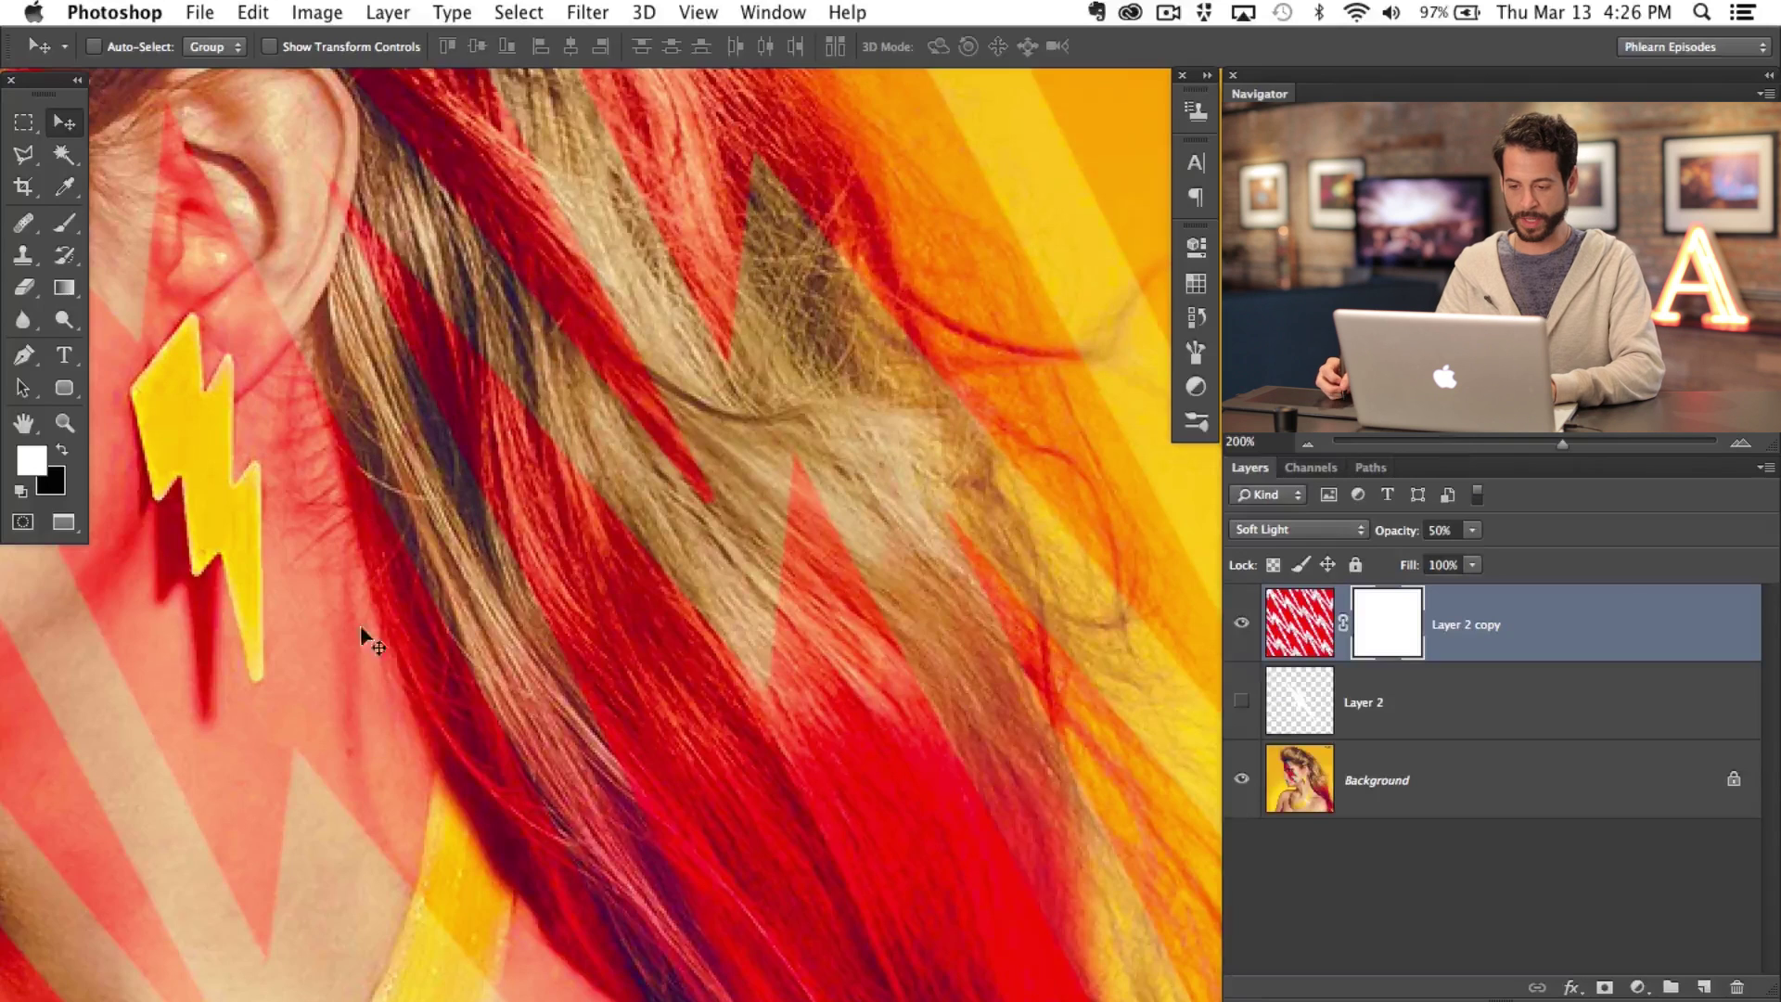
key(super+minus)
key(l)
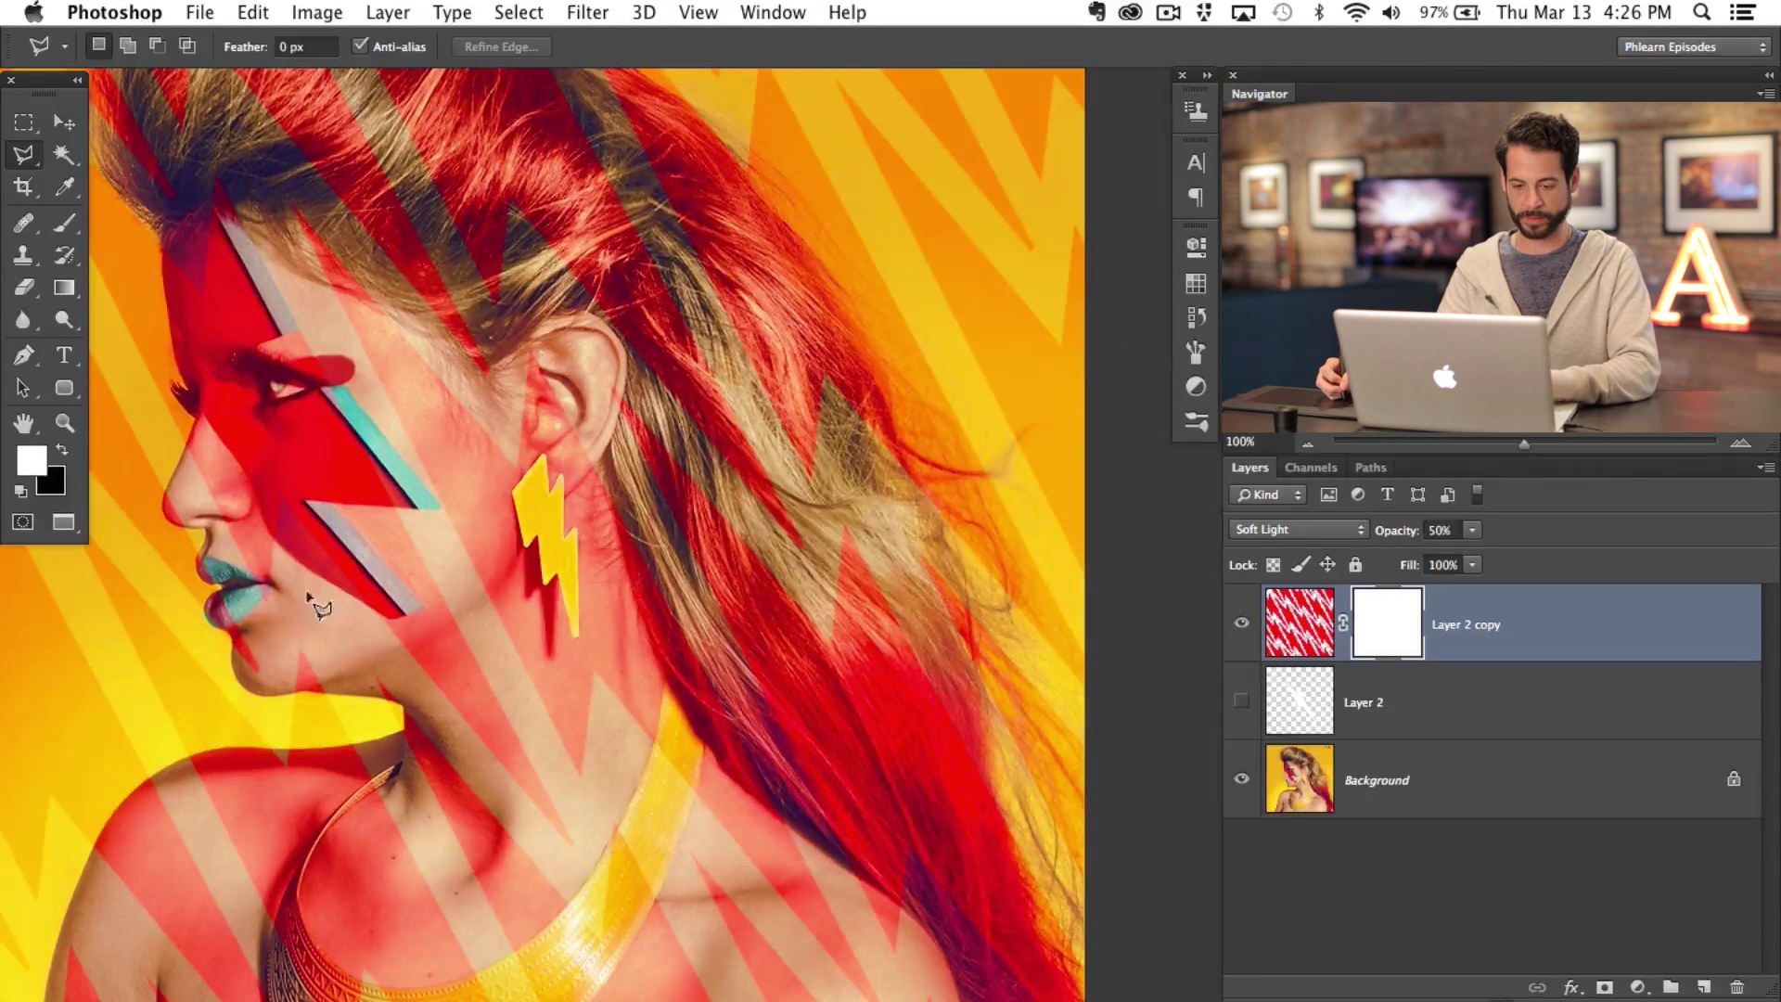
key(shift+l)
key(shift+l)
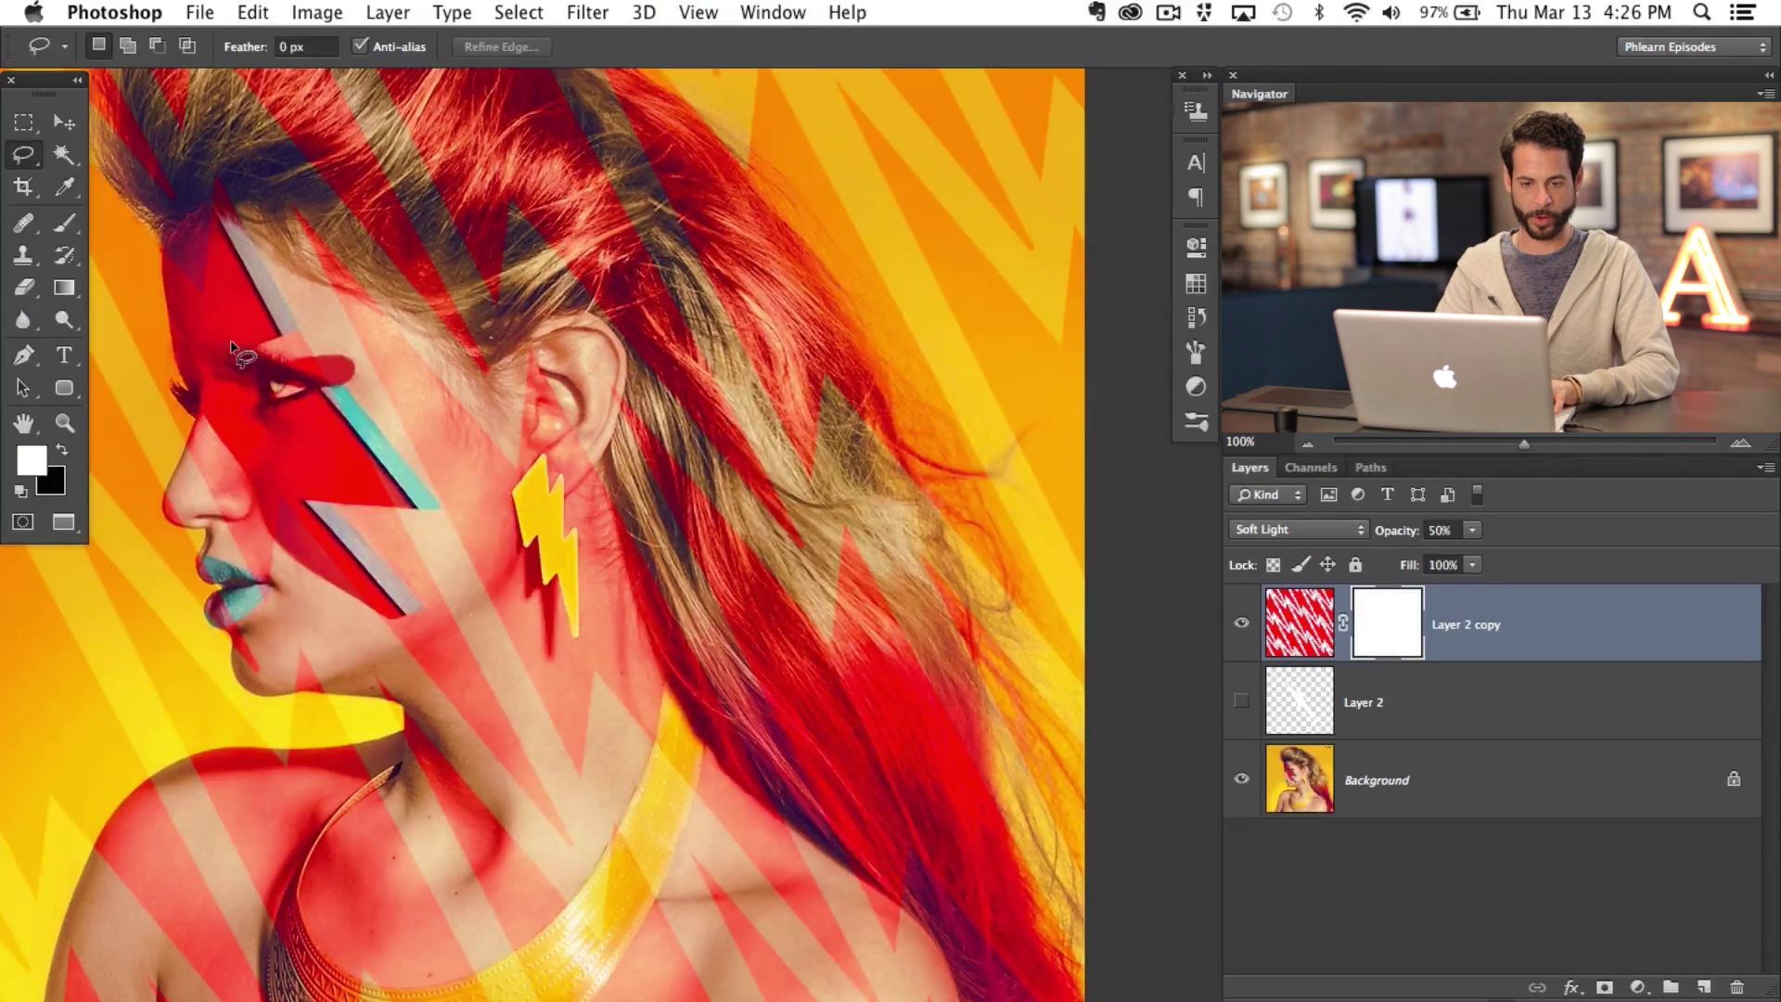
scroll(241, 306, left, 3)
scroll(241, 306, up, 2)
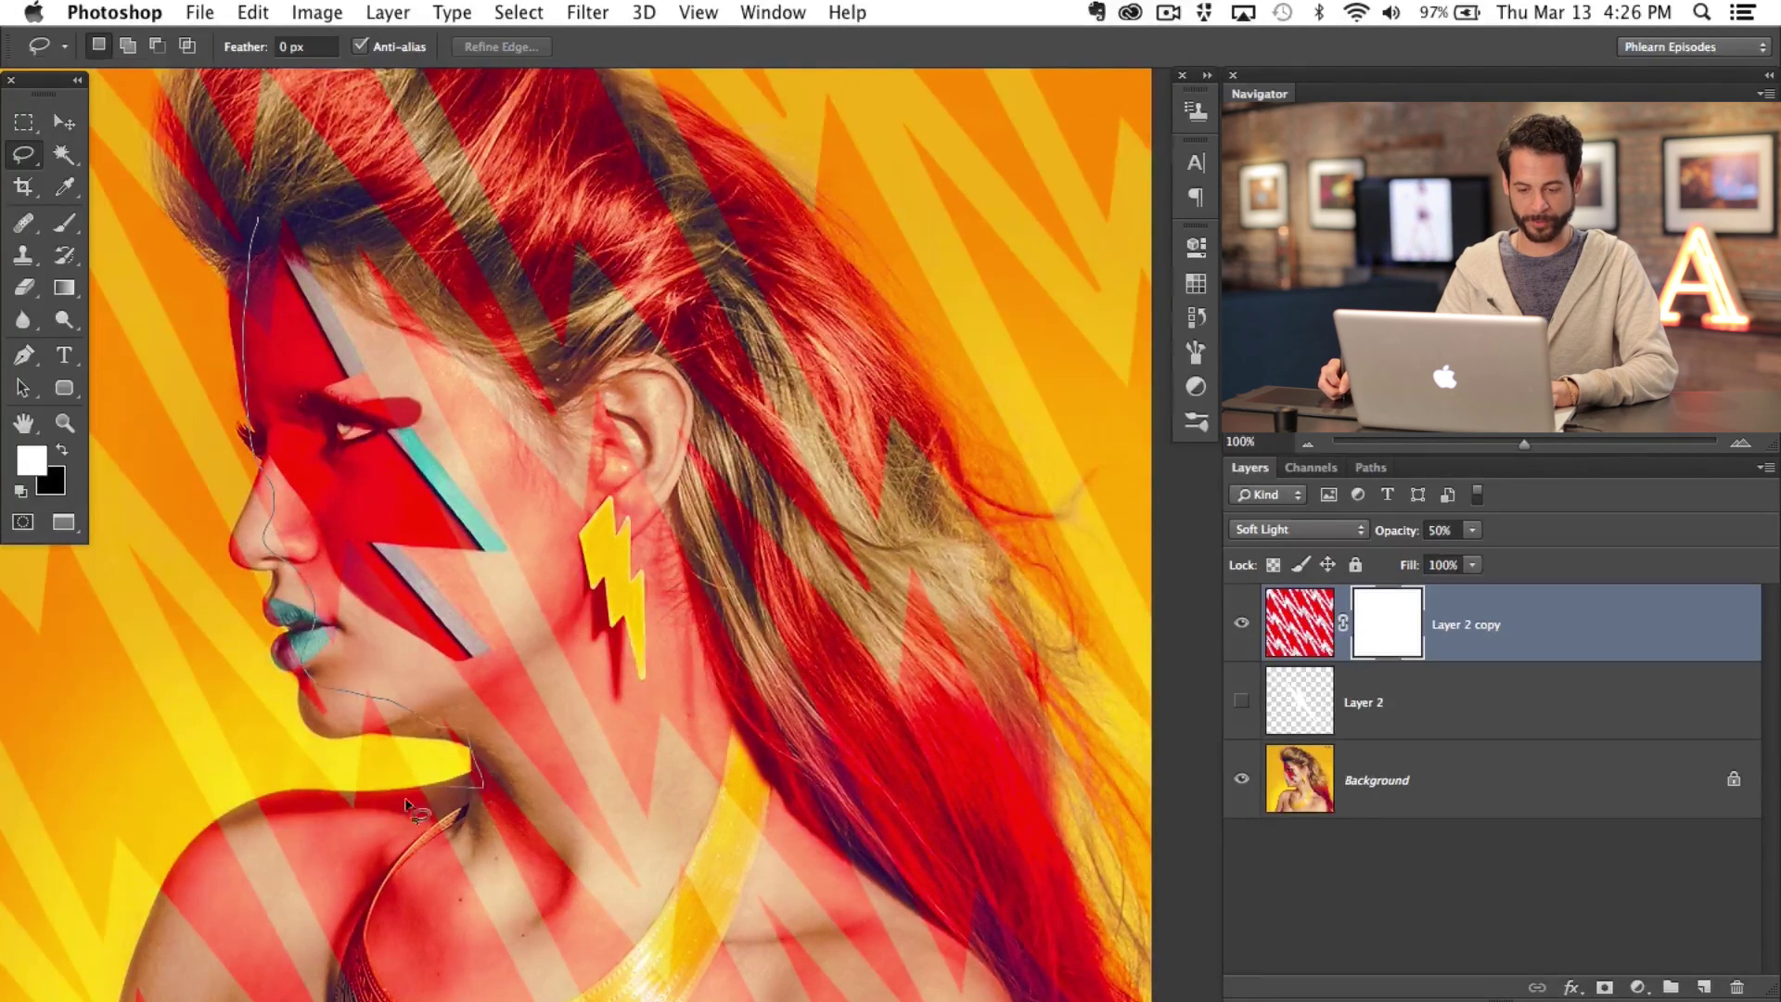
scroll(408, 807, down, 5)
scroll(408, 806, left, 2)
scroll(629, 570, right, 5)
scroll(629, 570, up, 3)
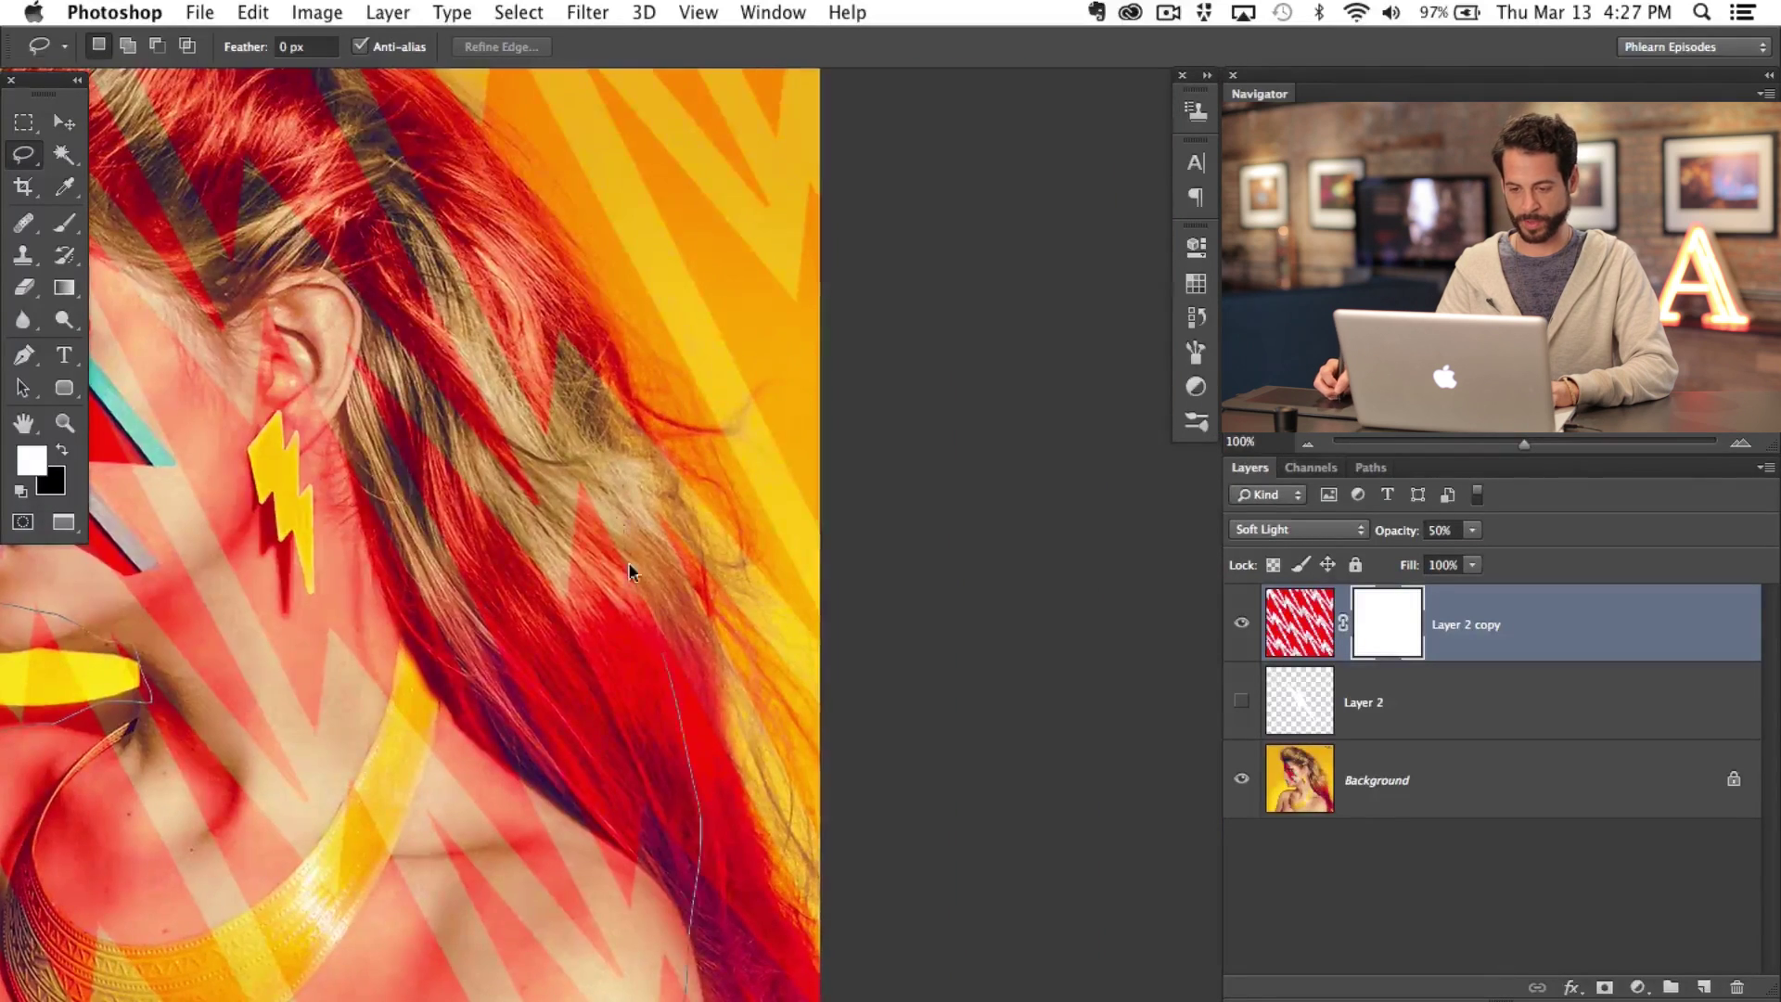
scroll(627, 561, up, 5)
scroll(627, 560, left, 4)
mouse_move(627, 561)
mouse_down()
mouse_move(586, 452)
mouse_move(835, 719)
mouse_move(661, 513)
mouse_move(435, 357)
mouse_move(253, 353)
mouse_move(227, 482)
mouse_up()
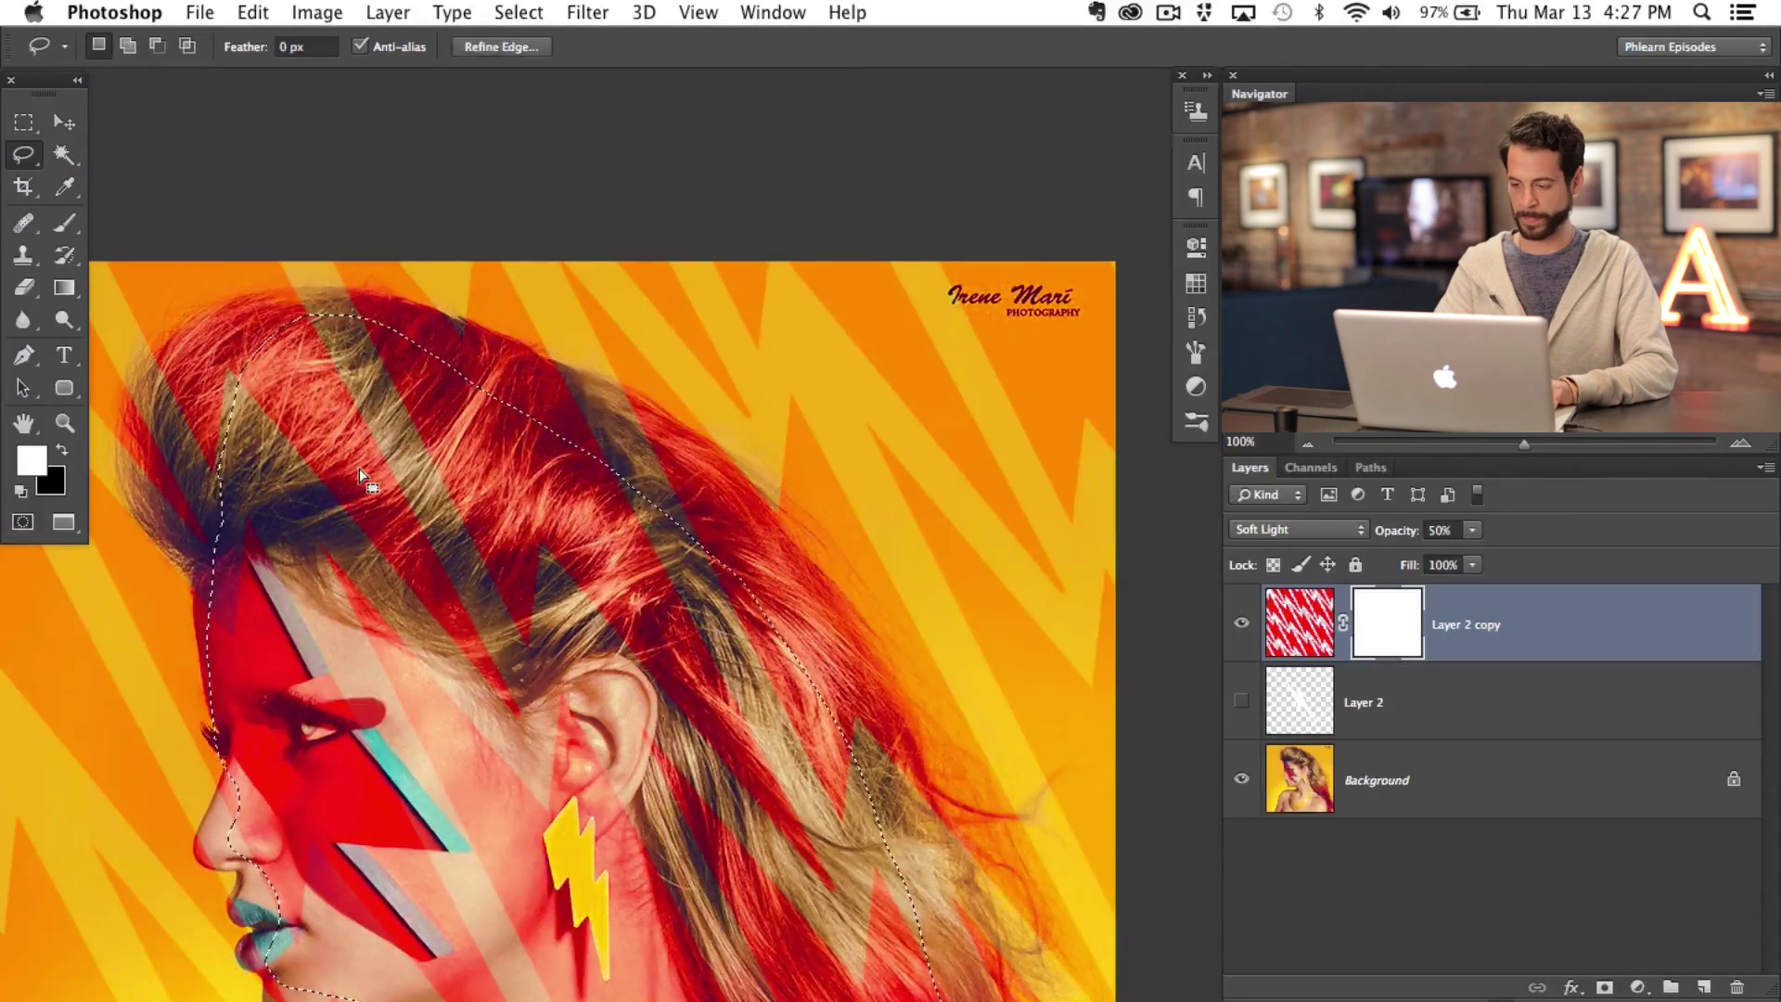
Step: Fill the selected area of the layer mask with black and deselect
key(shift+BackSpace)
click(835, 393)
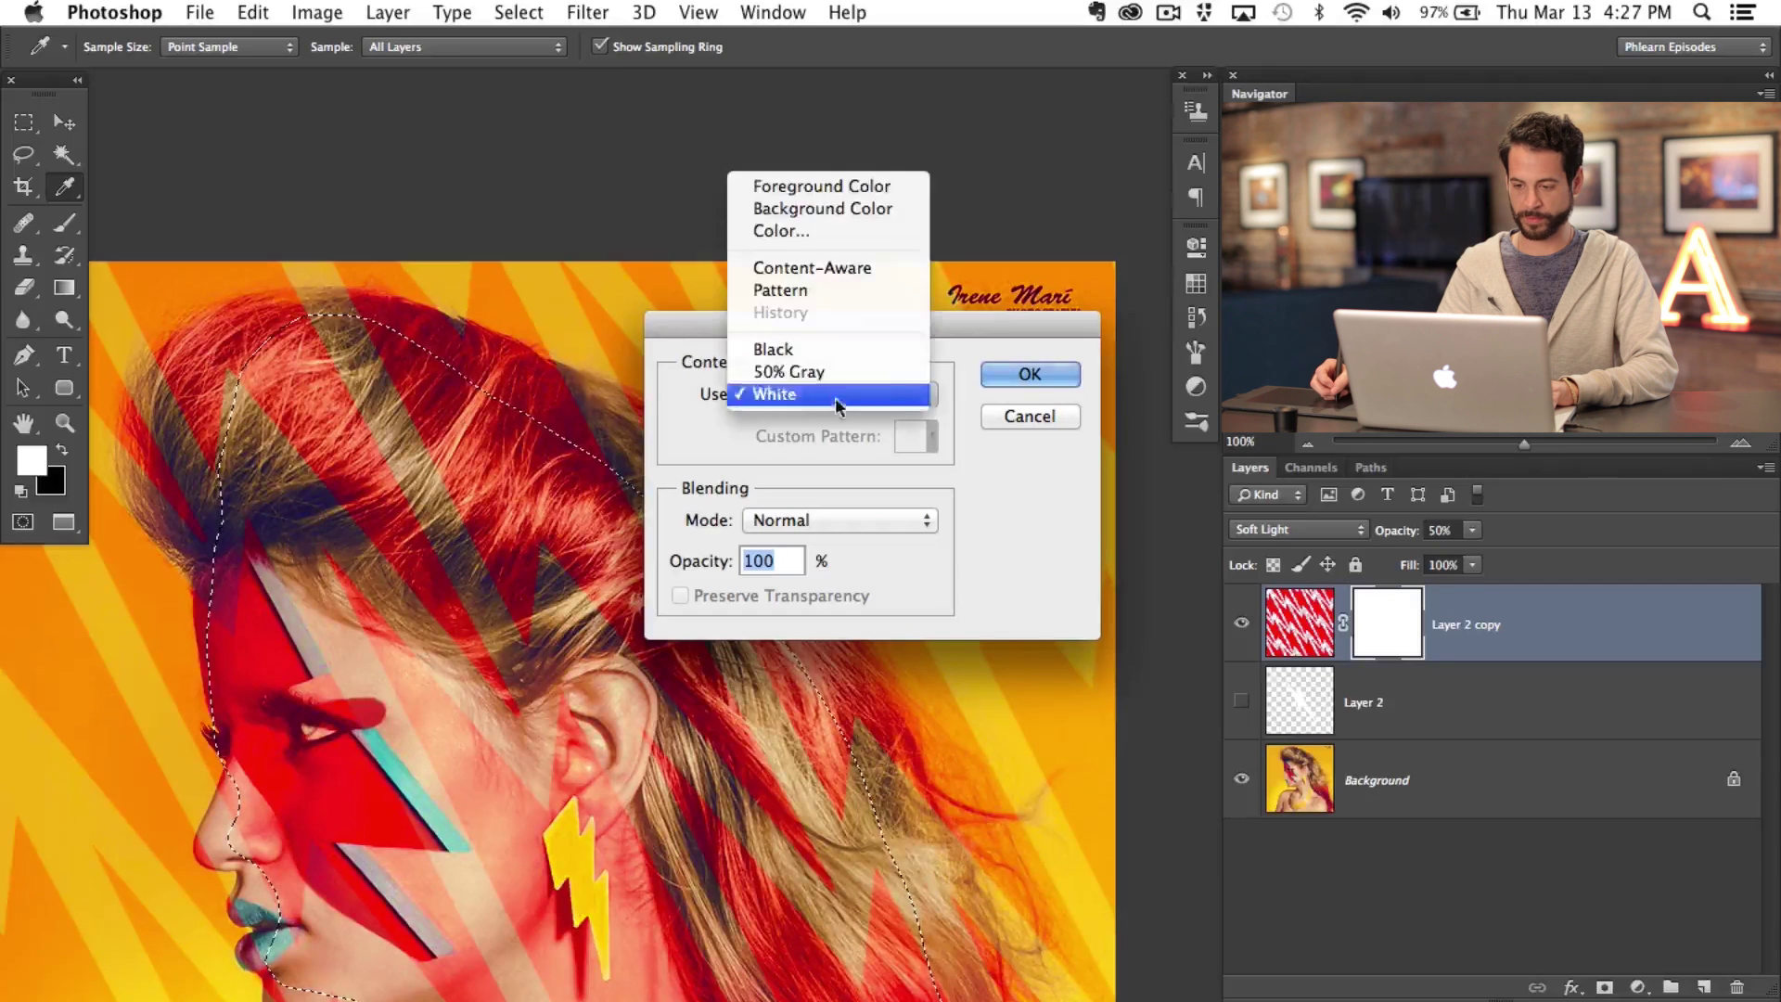
click(831, 349)
click(1026, 371)
key(super+d)
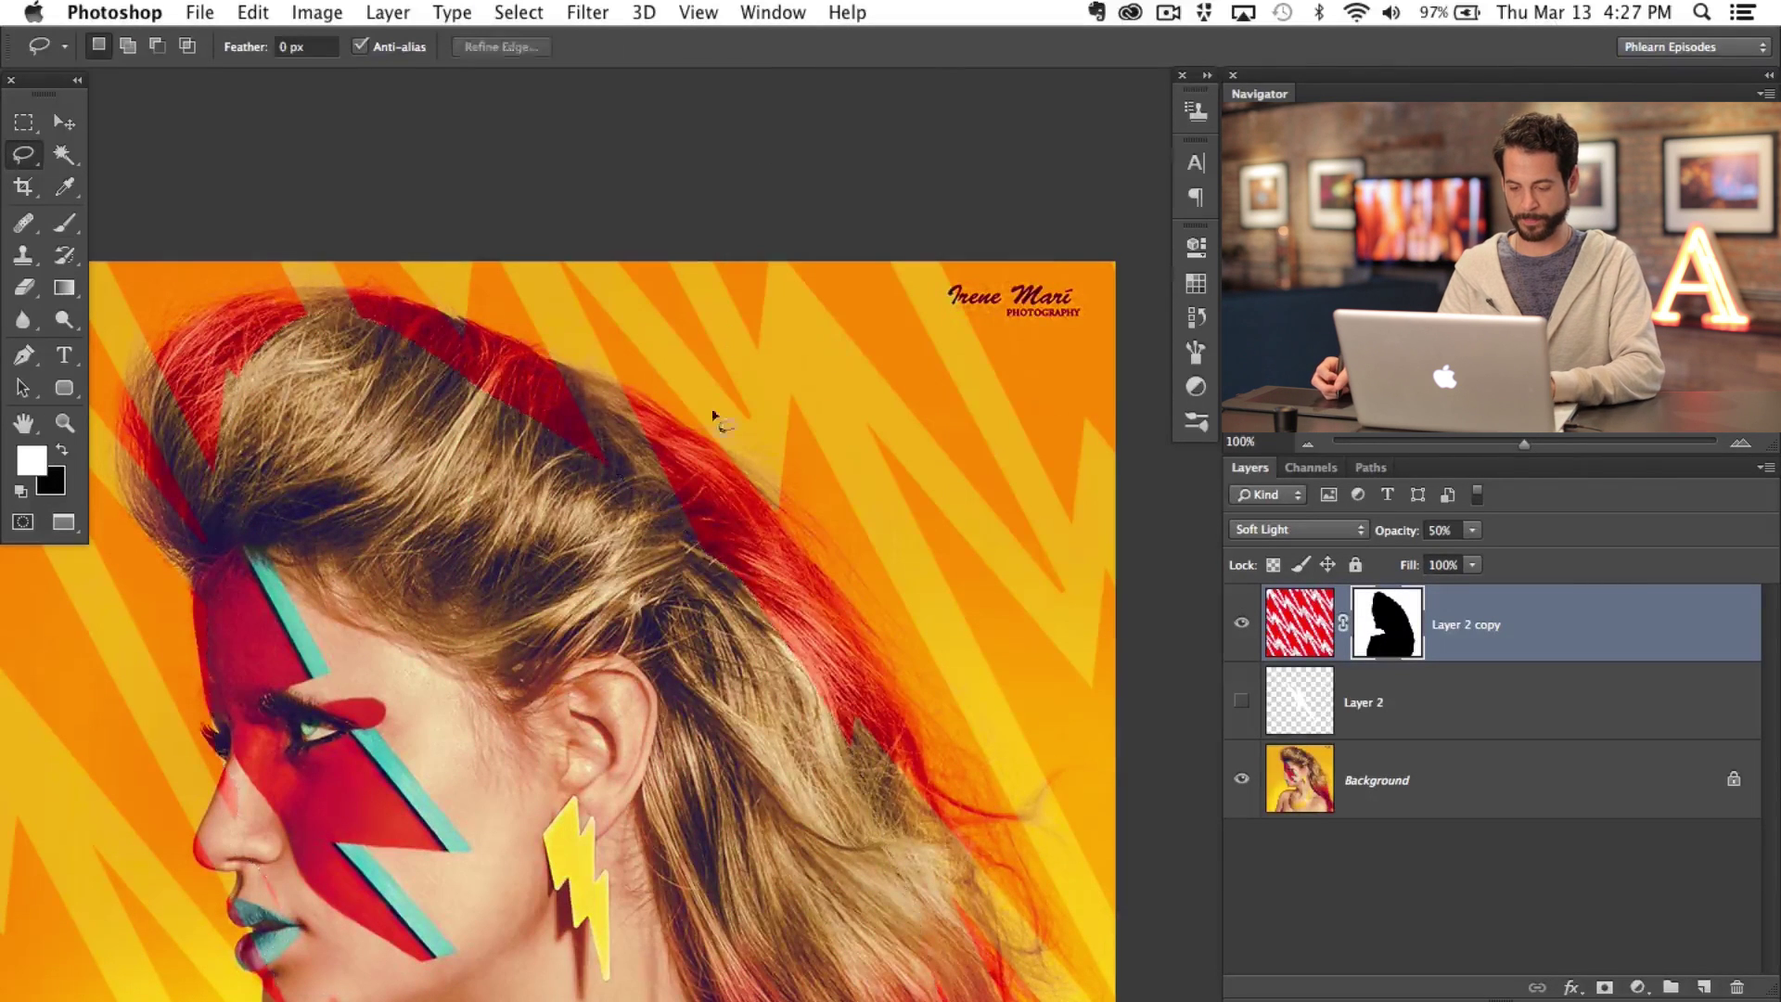
Step: Paint black on the mask over the front and crown of the hair with a 50% flow brush
key(b)
key(x)
mouse_move(548, 457)
mouse_down()
mouse_move(440, 353)
mouse_move(609, 465)
mouse_move(529, 449)
mouse_move(501, 370)
mouse_move(553, 384)
mouse_move(430, 349)
mouse_move(536, 373)
mouse_move(503, 354)
mouse_move(317, 330)
mouse_move(207, 338)
mouse_move(217, 364)
mouse_move(199, 360)
mouse_move(269, 314)
mouse_move(207, 486)
mouse_move(186, 484)
mouse_move(163, 381)
mouse_move(261, 285)
mouse_move(318, 295)
mouse_move(289, 304)
mouse_move(271, 254)
mouse_move(289, 270)
mouse_move(217, 394)
mouse_move(193, 516)
mouse_move(176, 436)
mouse_up()
key(x)
key(x)
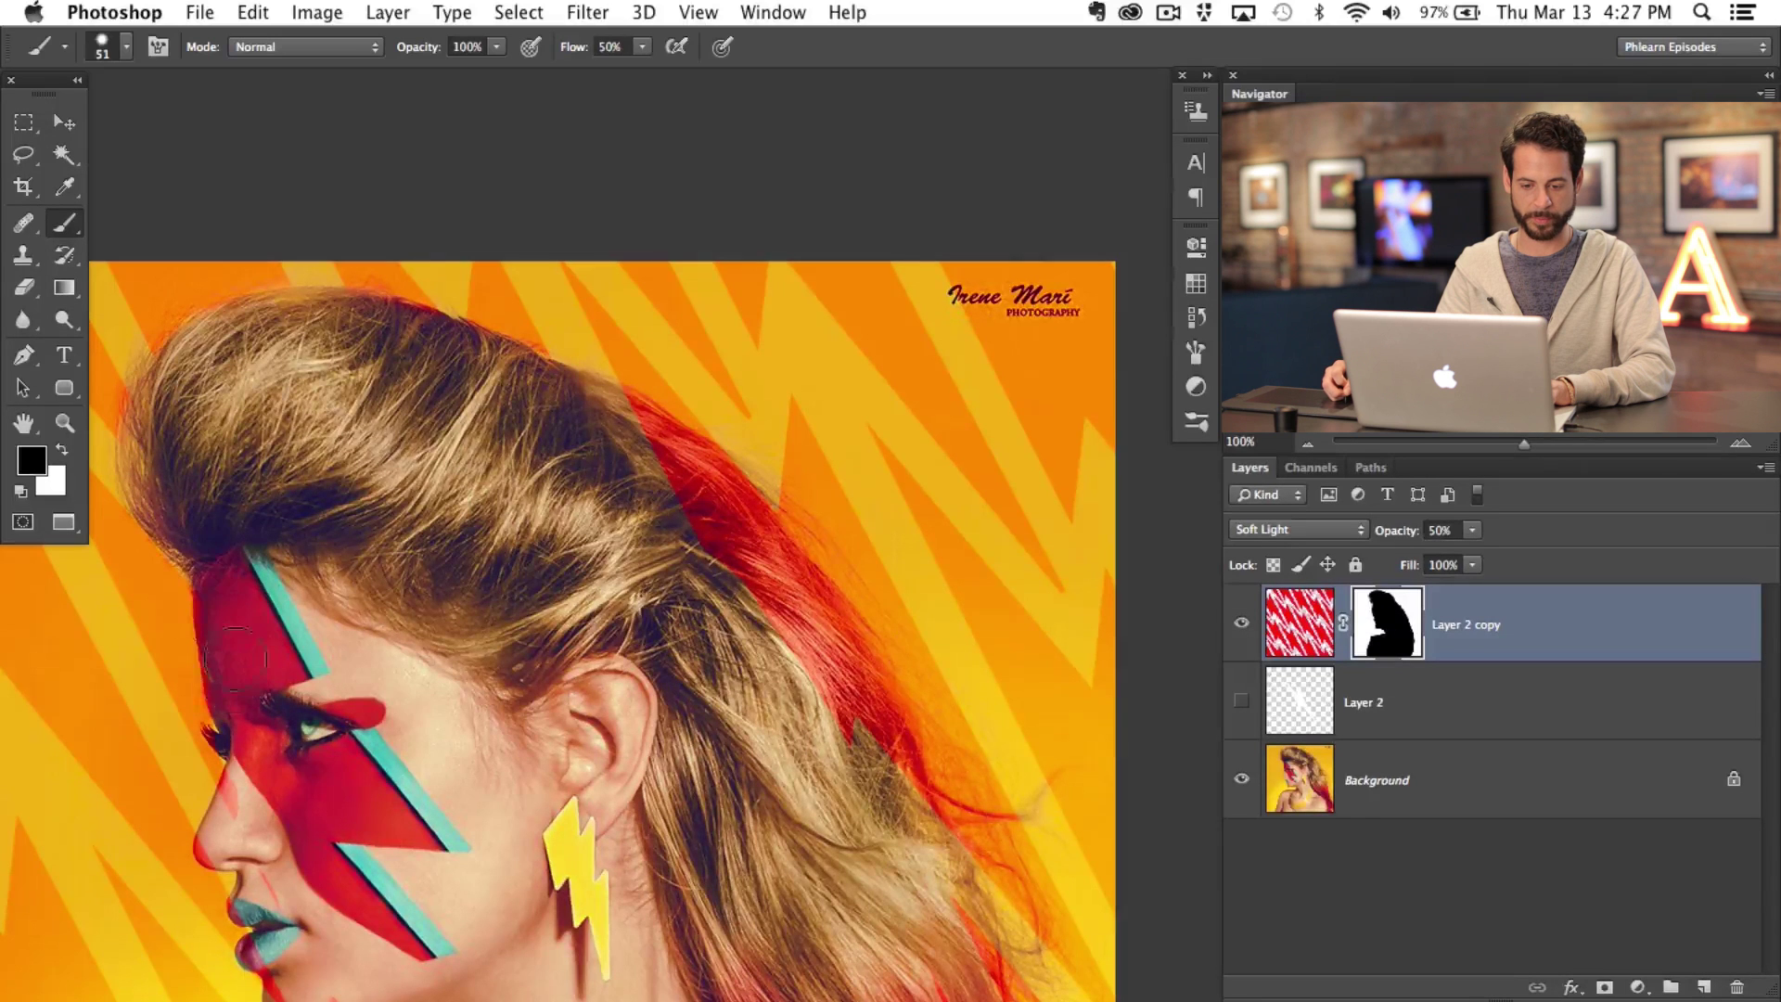
Step: Paint black on the mask with a 29 px brush over the nose, lips and chin to clear the bolts
drag(263, 774, 240, 796)
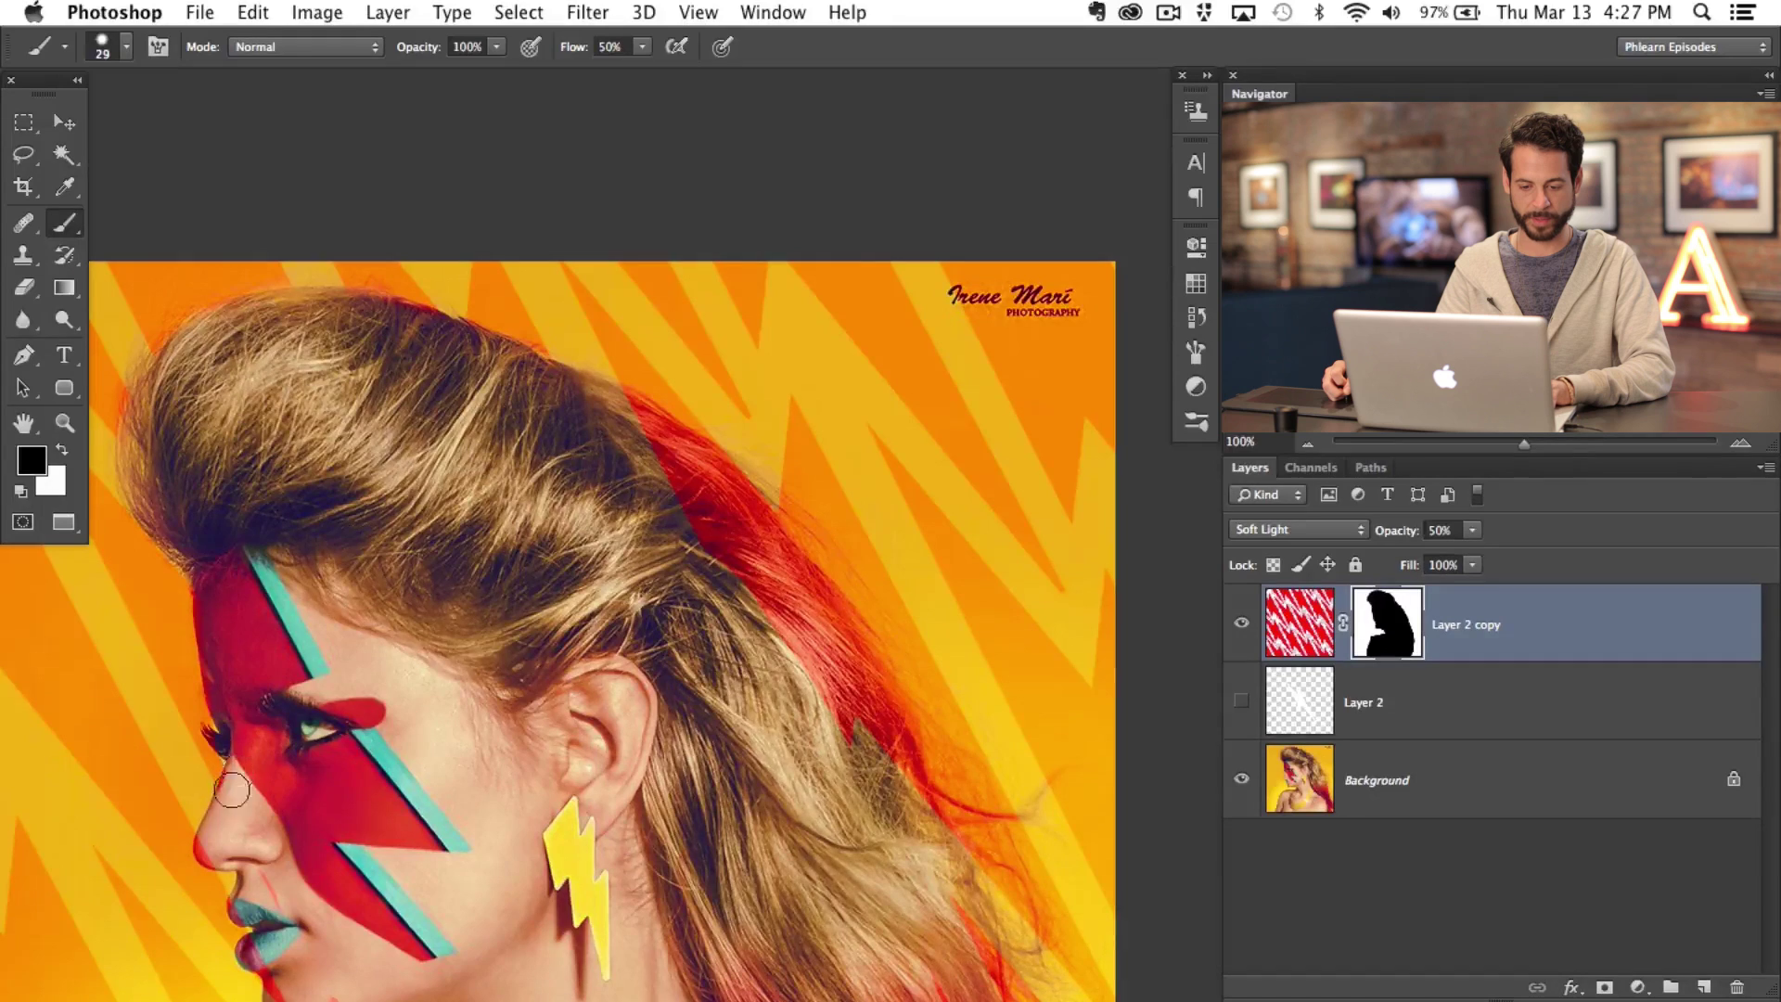
drag(241, 781, 312, 617)
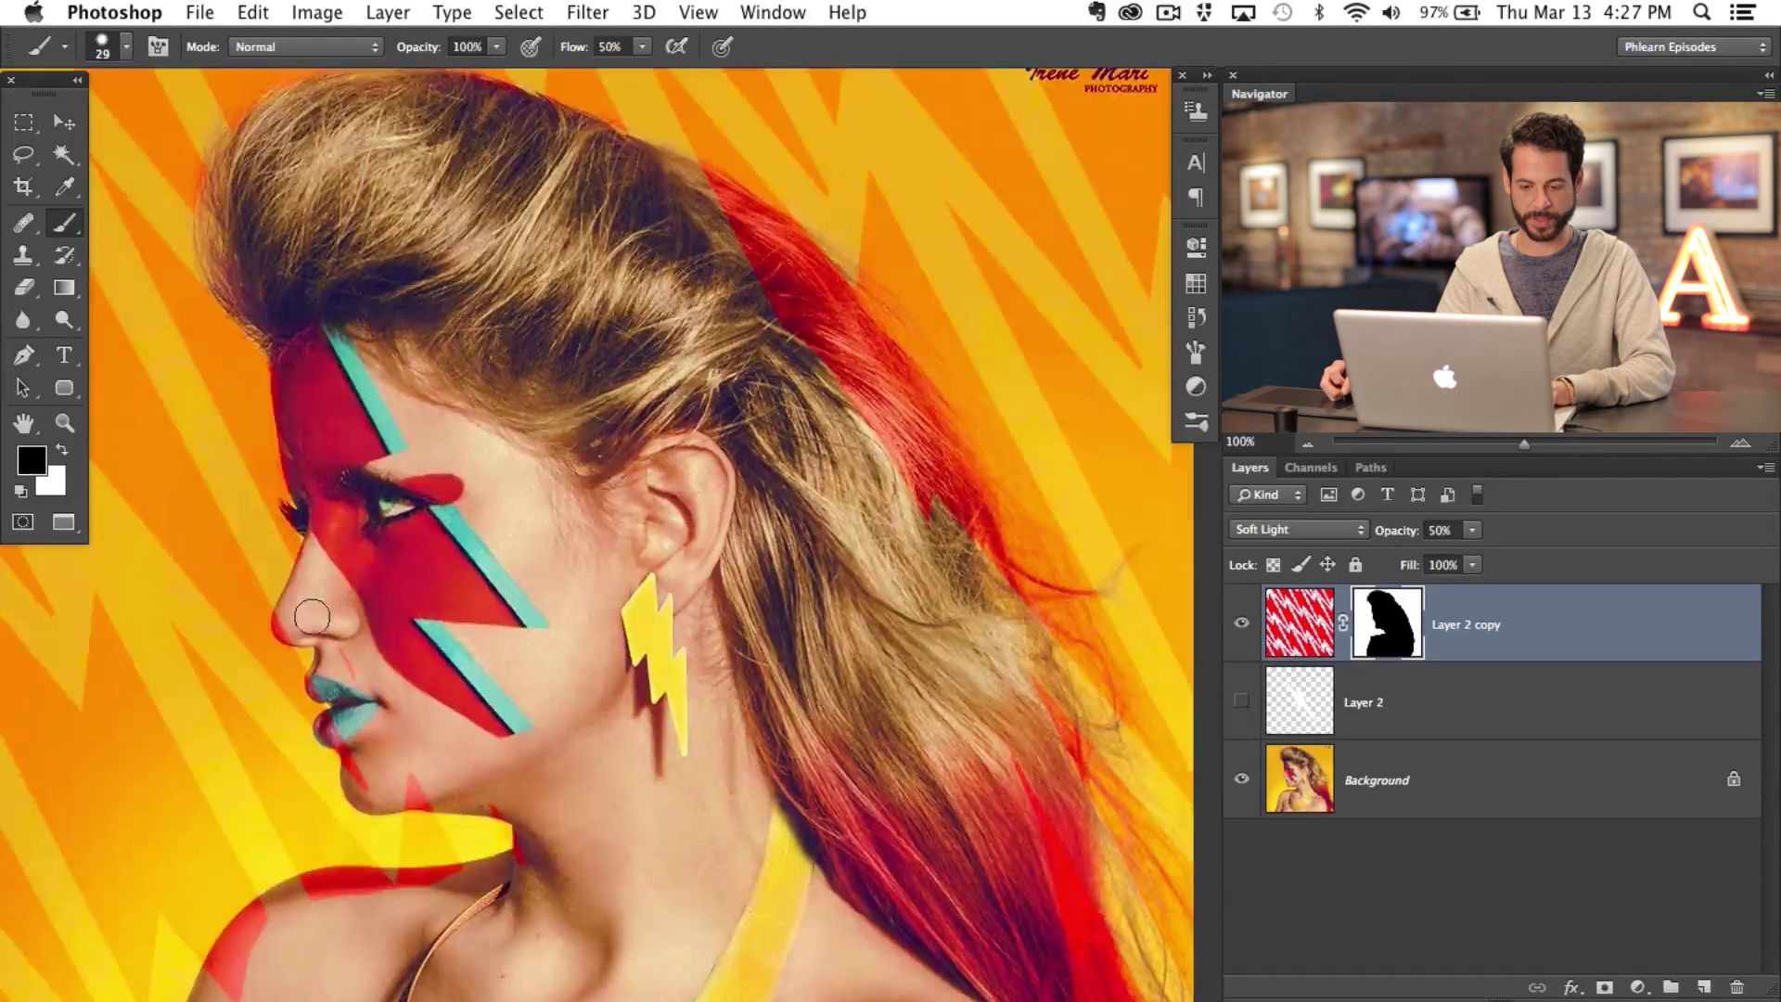
key(x)
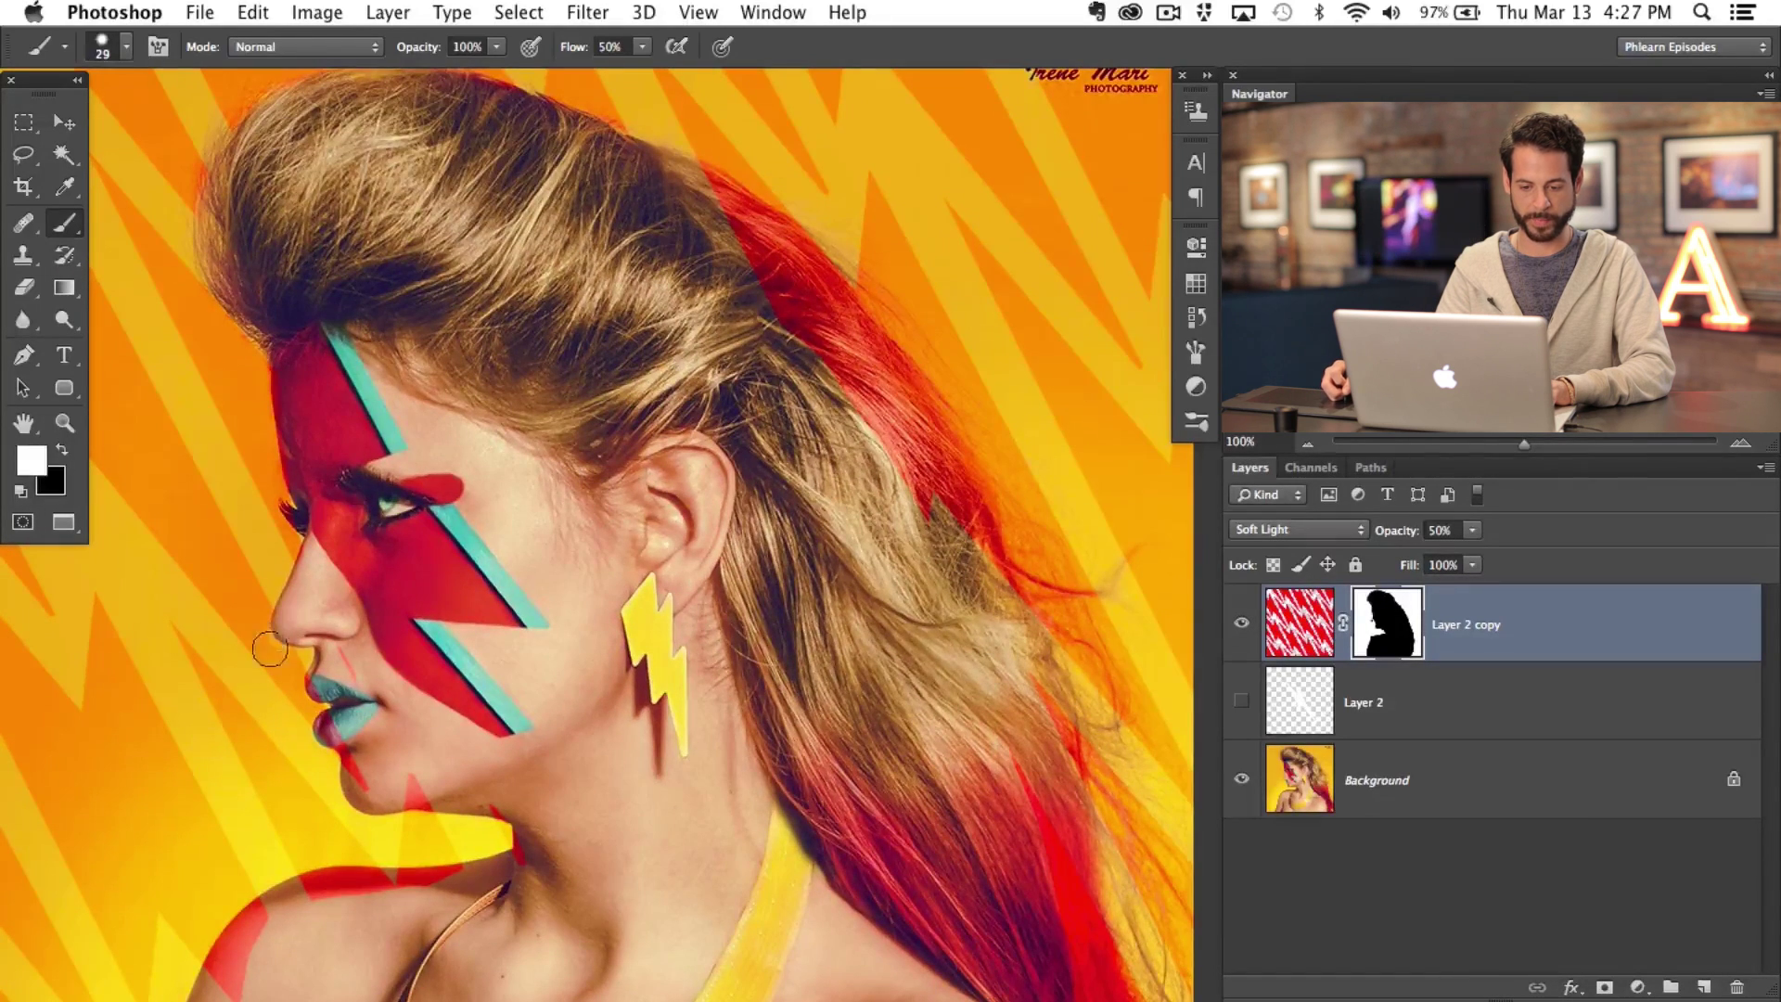
key(x)
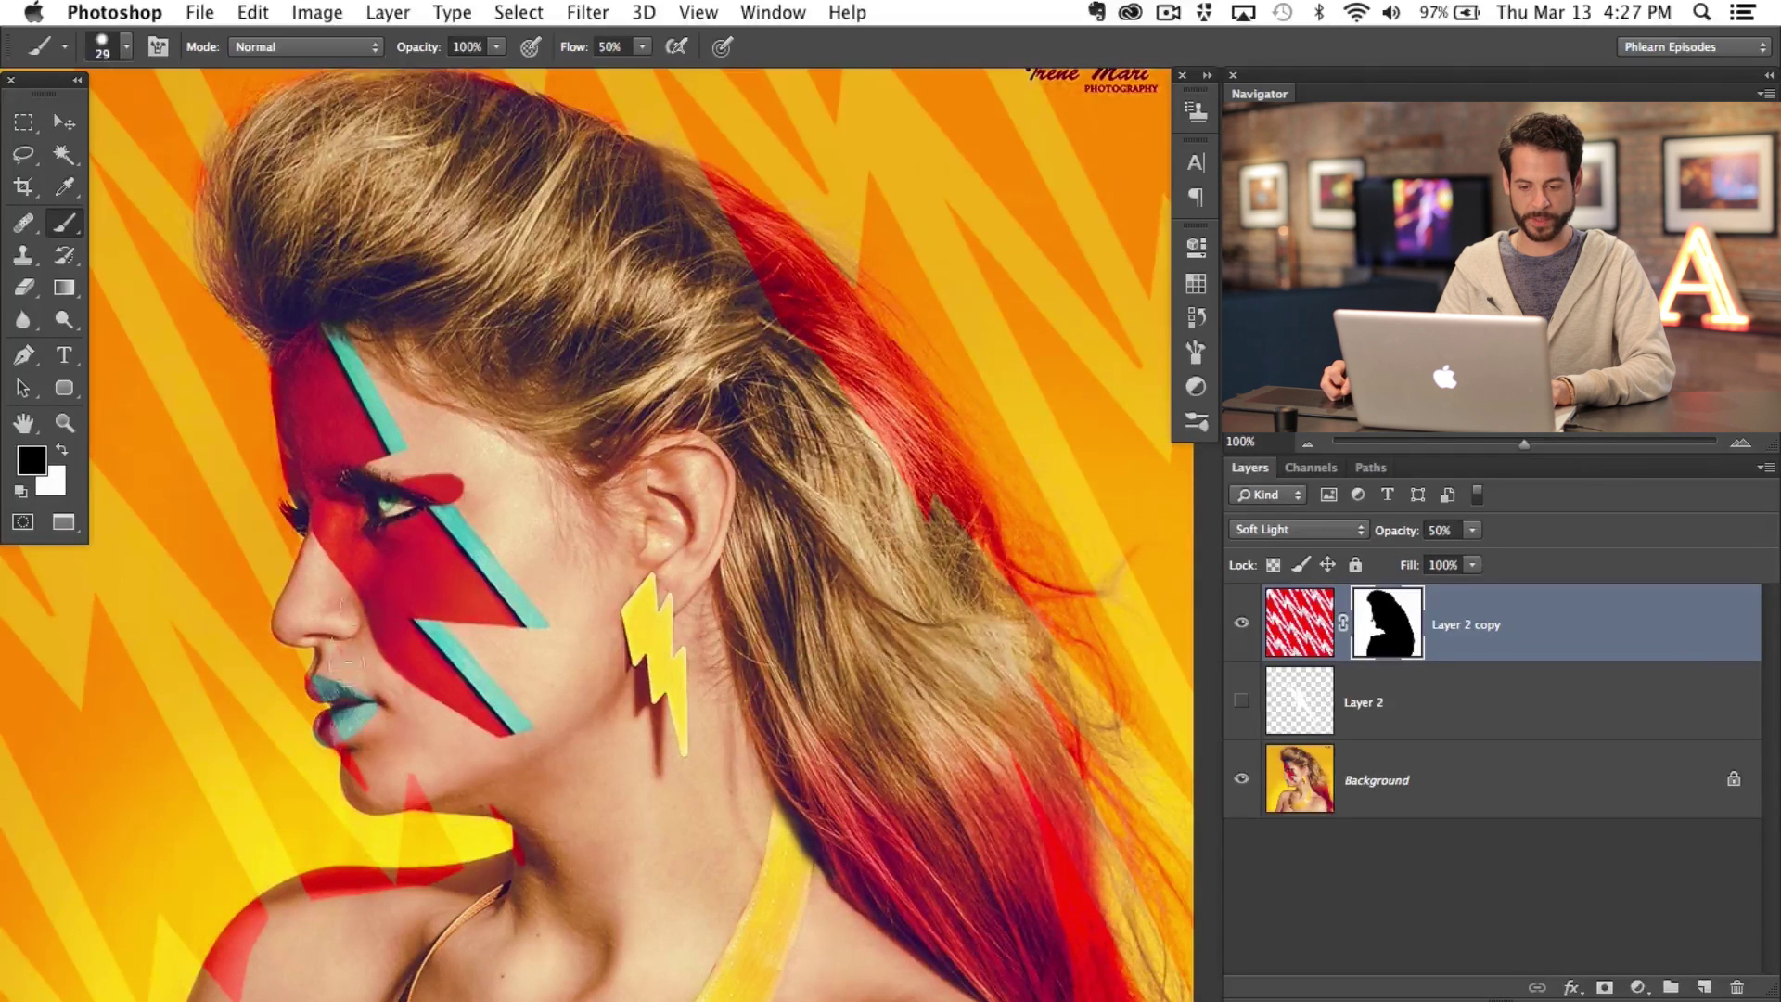
drag(349, 731, 331, 726)
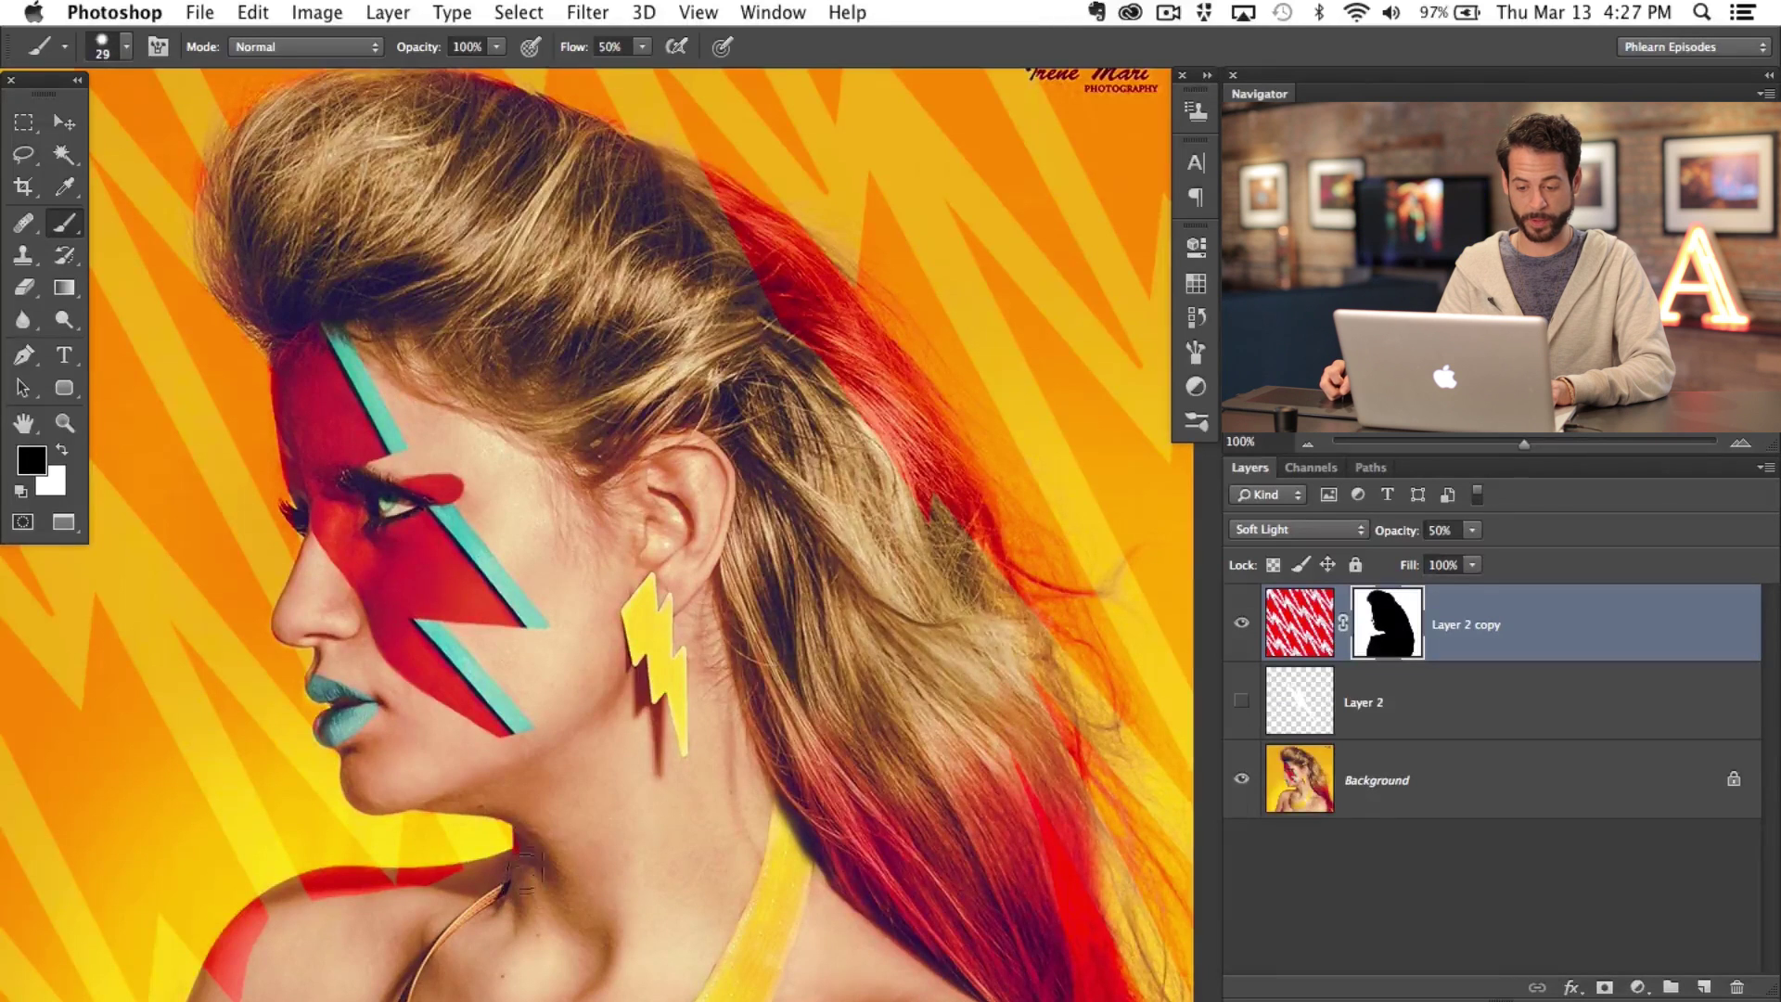
Step: Paint black on the mask along the front shoulder and upper arm to remove the remaining bolt patches
scroll(519, 874, down, 5)
scroll(520, 874, left, 3)
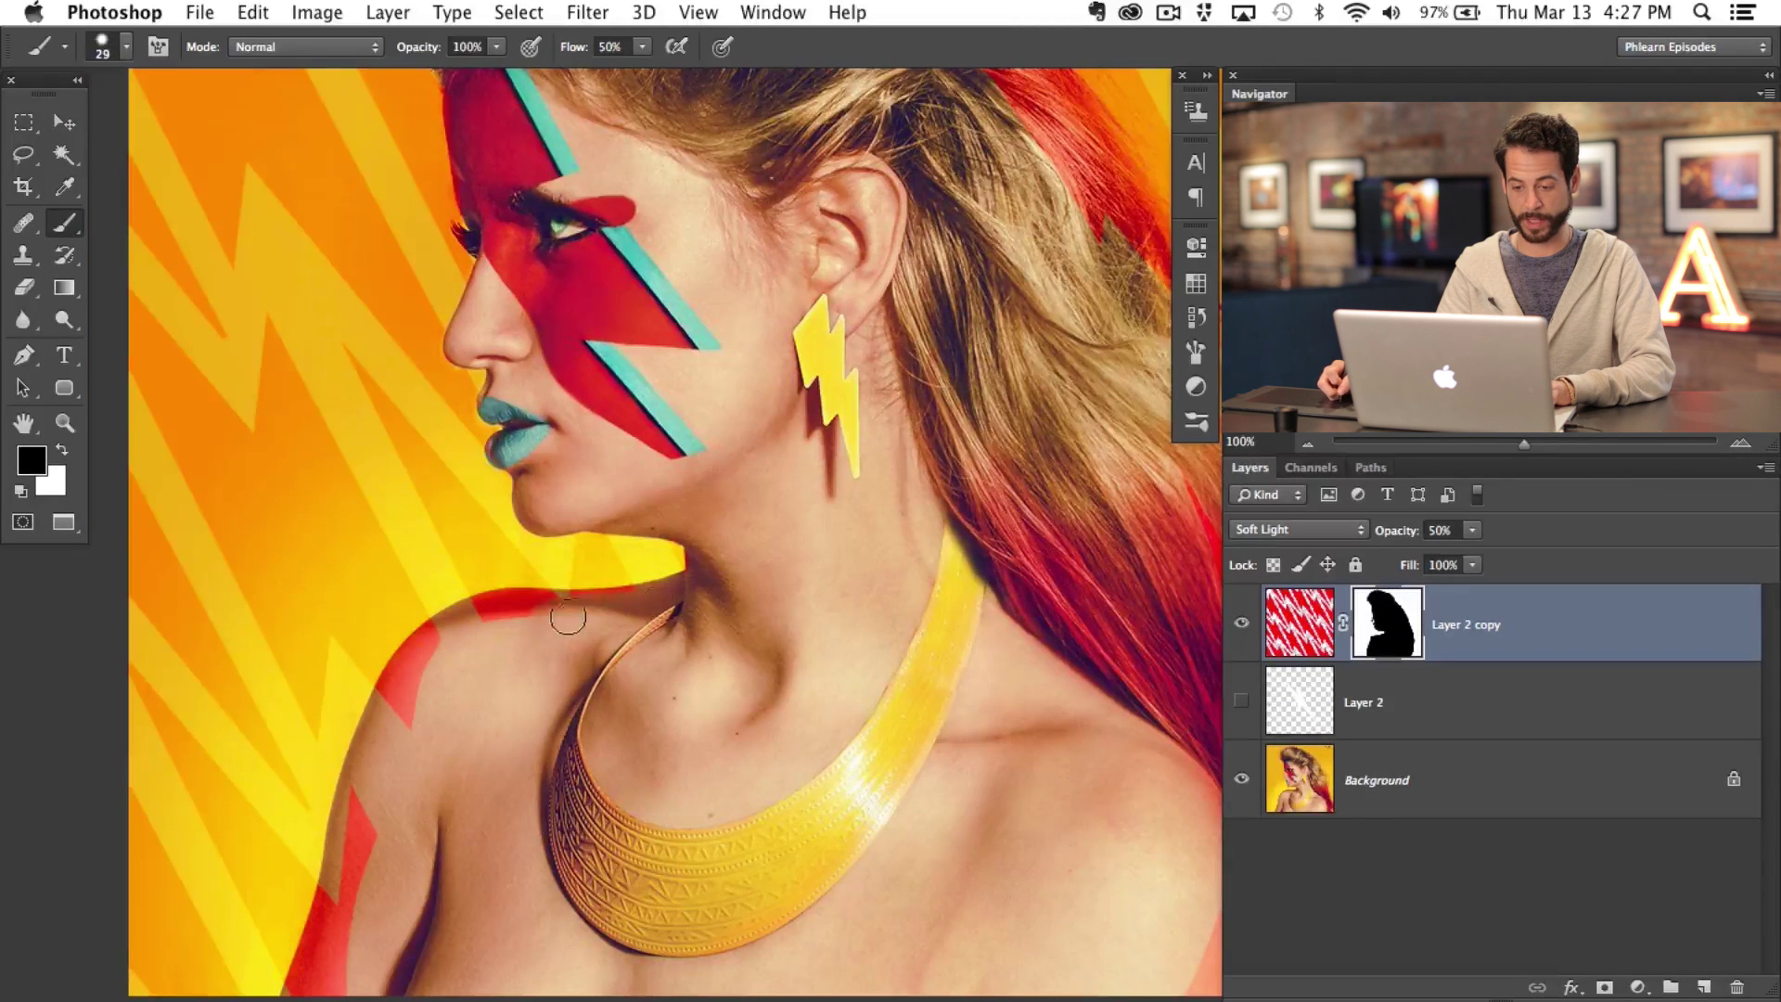
mouse_move(559, 606)
mouse_down()
mouse_move(477, 600)
mouse_move(523, 609)
mouse_move(445, 647)
mouse_up()
drag(415, 705, 430, 628)
mouse_move(371, 807)
mouse_down()
mouse_move(332, 987)
mouse_move(369, 779)
mouse_move(325, 953)
mouse_move(345, 844)
mouse_up()
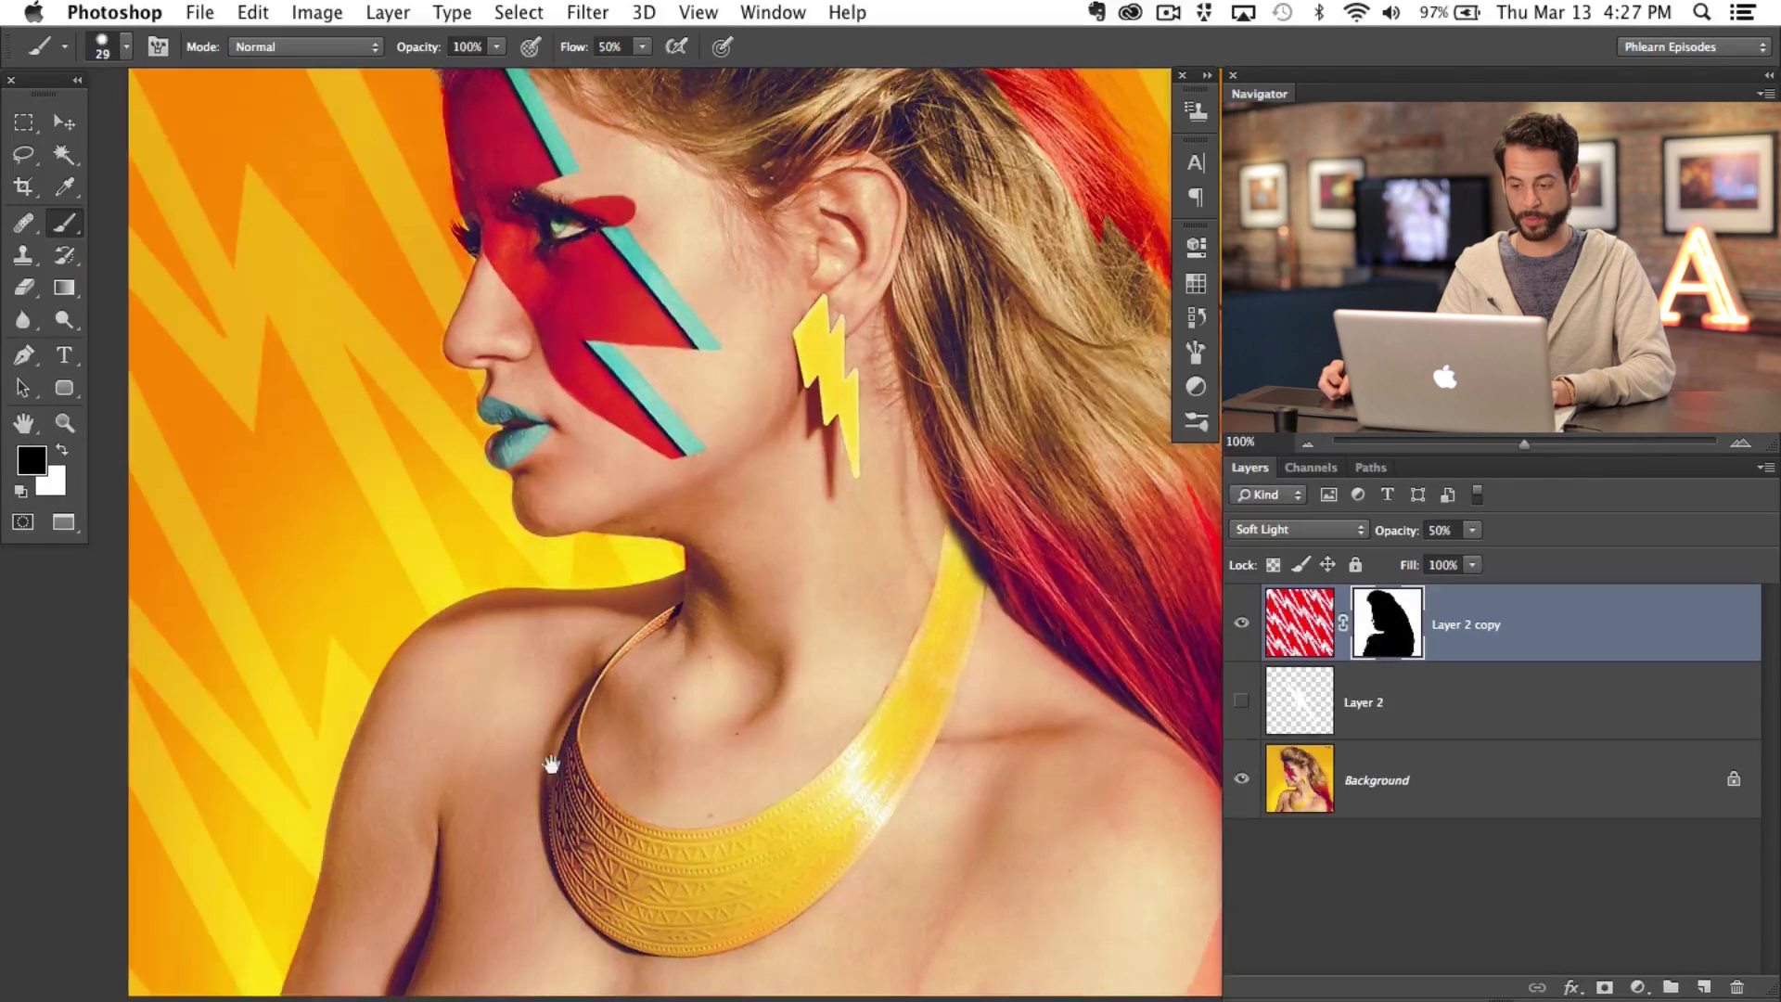
Step: Enlarge the brush to 65 px and paint black on the mask over the rear shoulder and the outer hair
scroll(544, 755, right, 5)
key(bracketright)
key(bracketright)
key(bracketright)
key(bracketright)
mouse_move(916, 761)
mouse_down()
mouse_move(935, 824)
mouse_move(910, 737)
mouse_move(977, 922)
mouse_move(934, 1001)
mouse_move(863, 965)
mouse_up()
scroll(786, 914, up, 5)
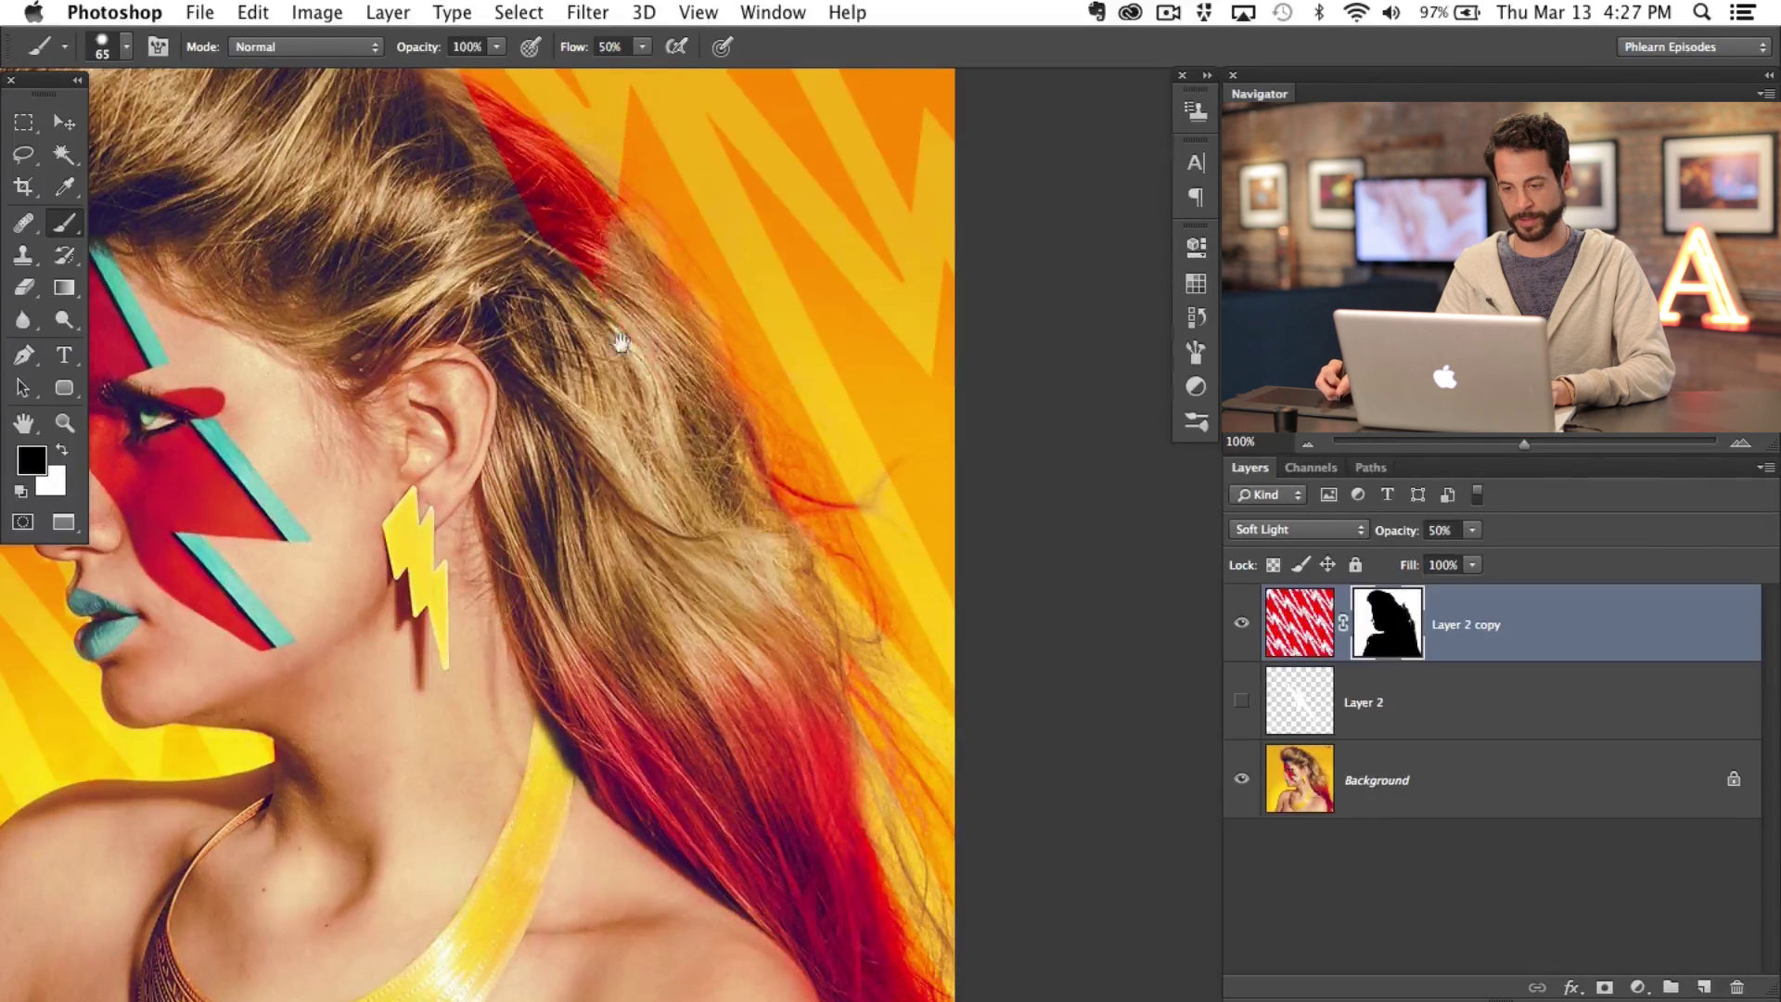
Step: Paint black on the mask over the upper back of the hair and refine the crown's edge with a 26 px brush
scroll(613, 316, up, 5)
scroll(612, 316, left, 4)
drag(654, 297, 802, 436)
key(x)
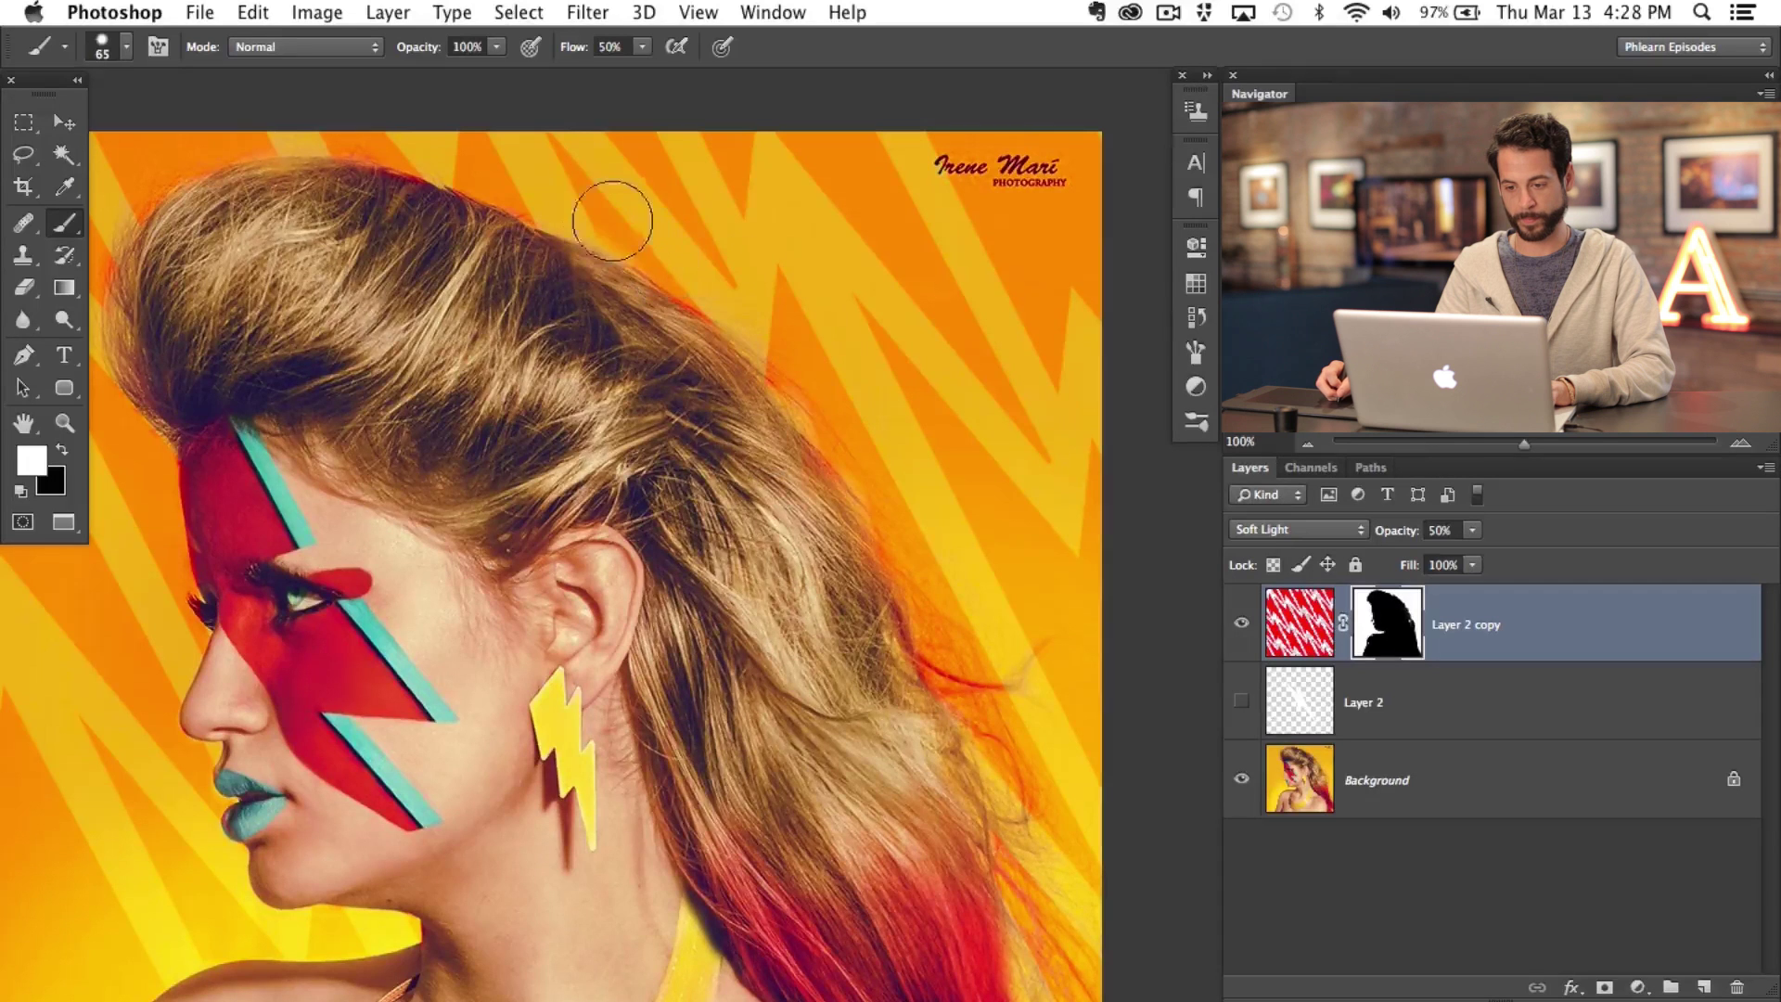
key(x)
drag(404, 198, 380, 198)
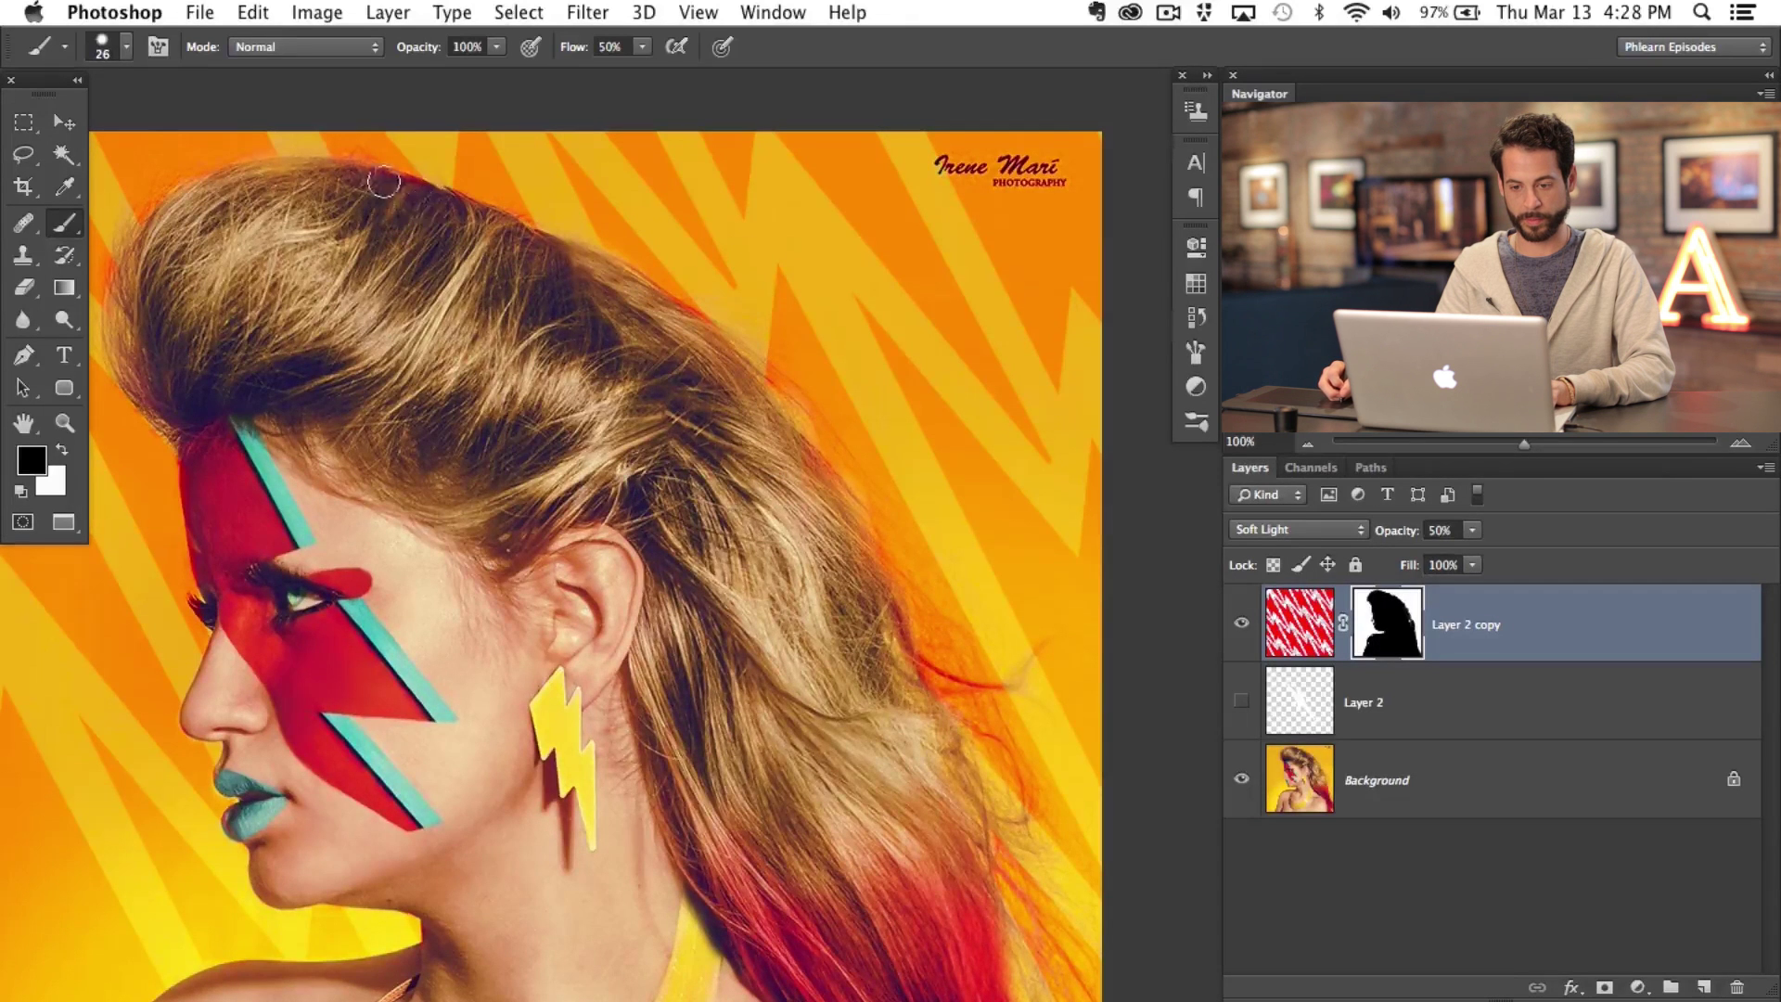
Step: Compare the whole portrait with the masked bolt field shown and hidden
key(bracketright)
key(bracketright)
key(bracketright)
key(bracketright)
key(bracketright)
key(bracketright)
key(bracketright)
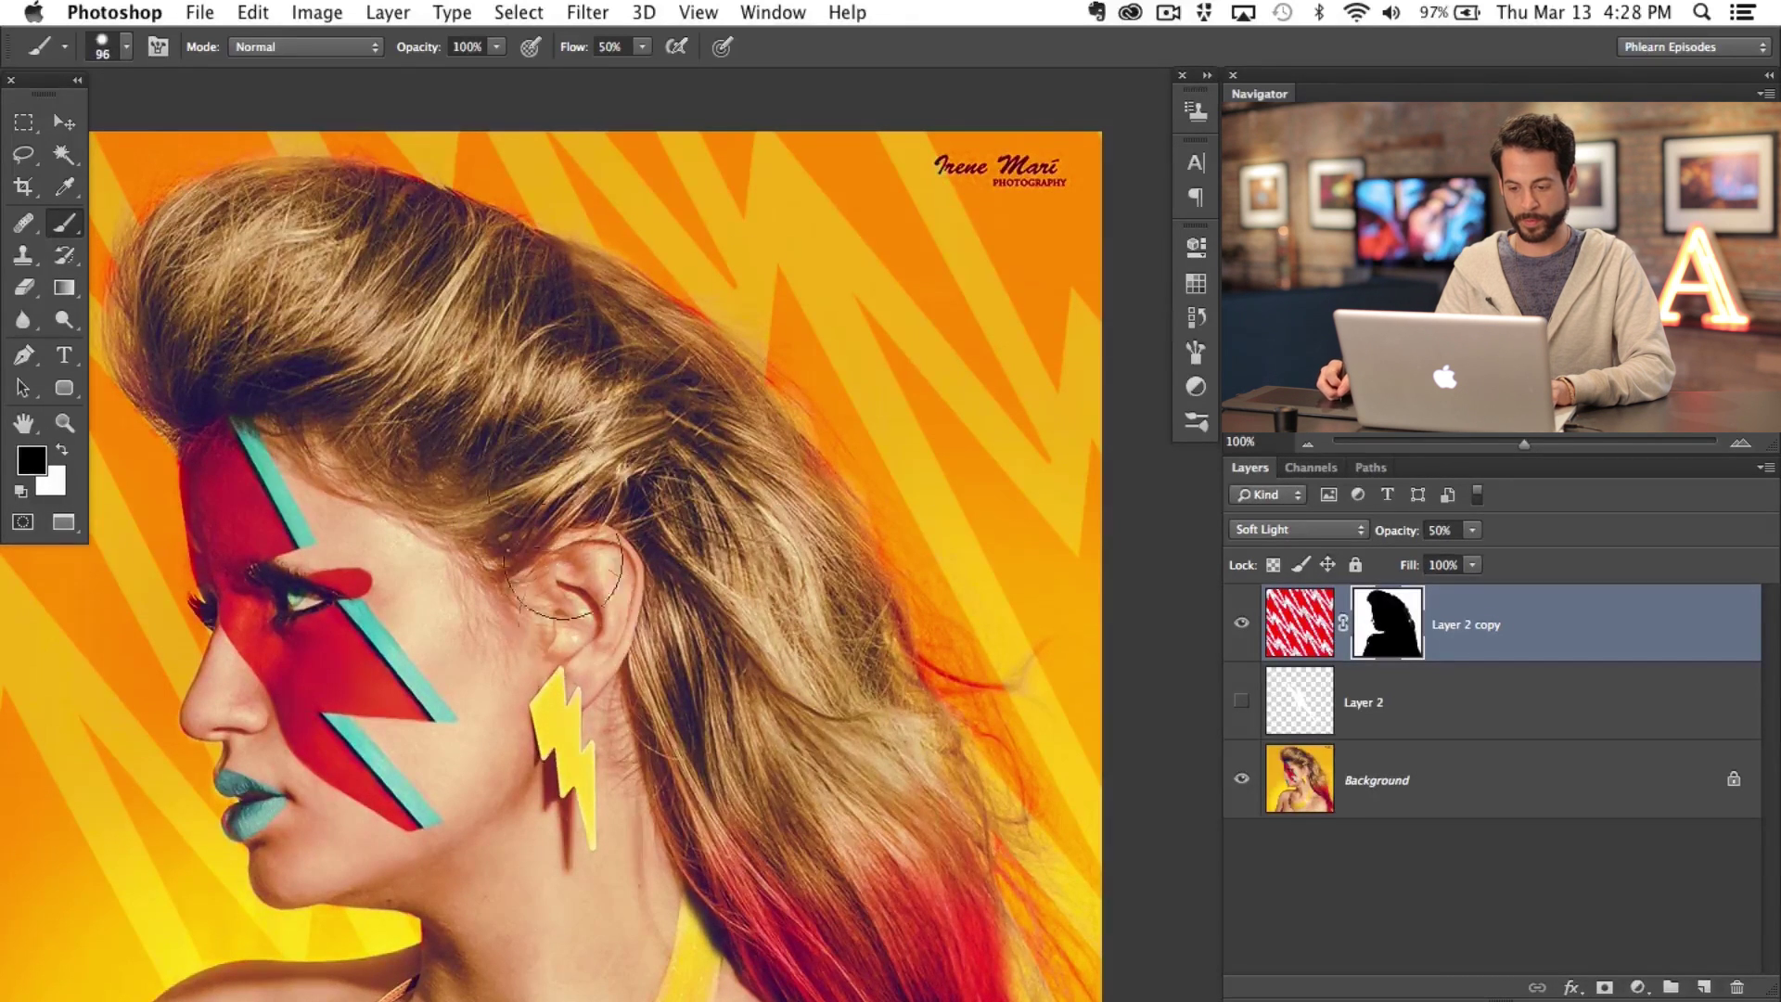
key(super+minus)
key(super+minus)
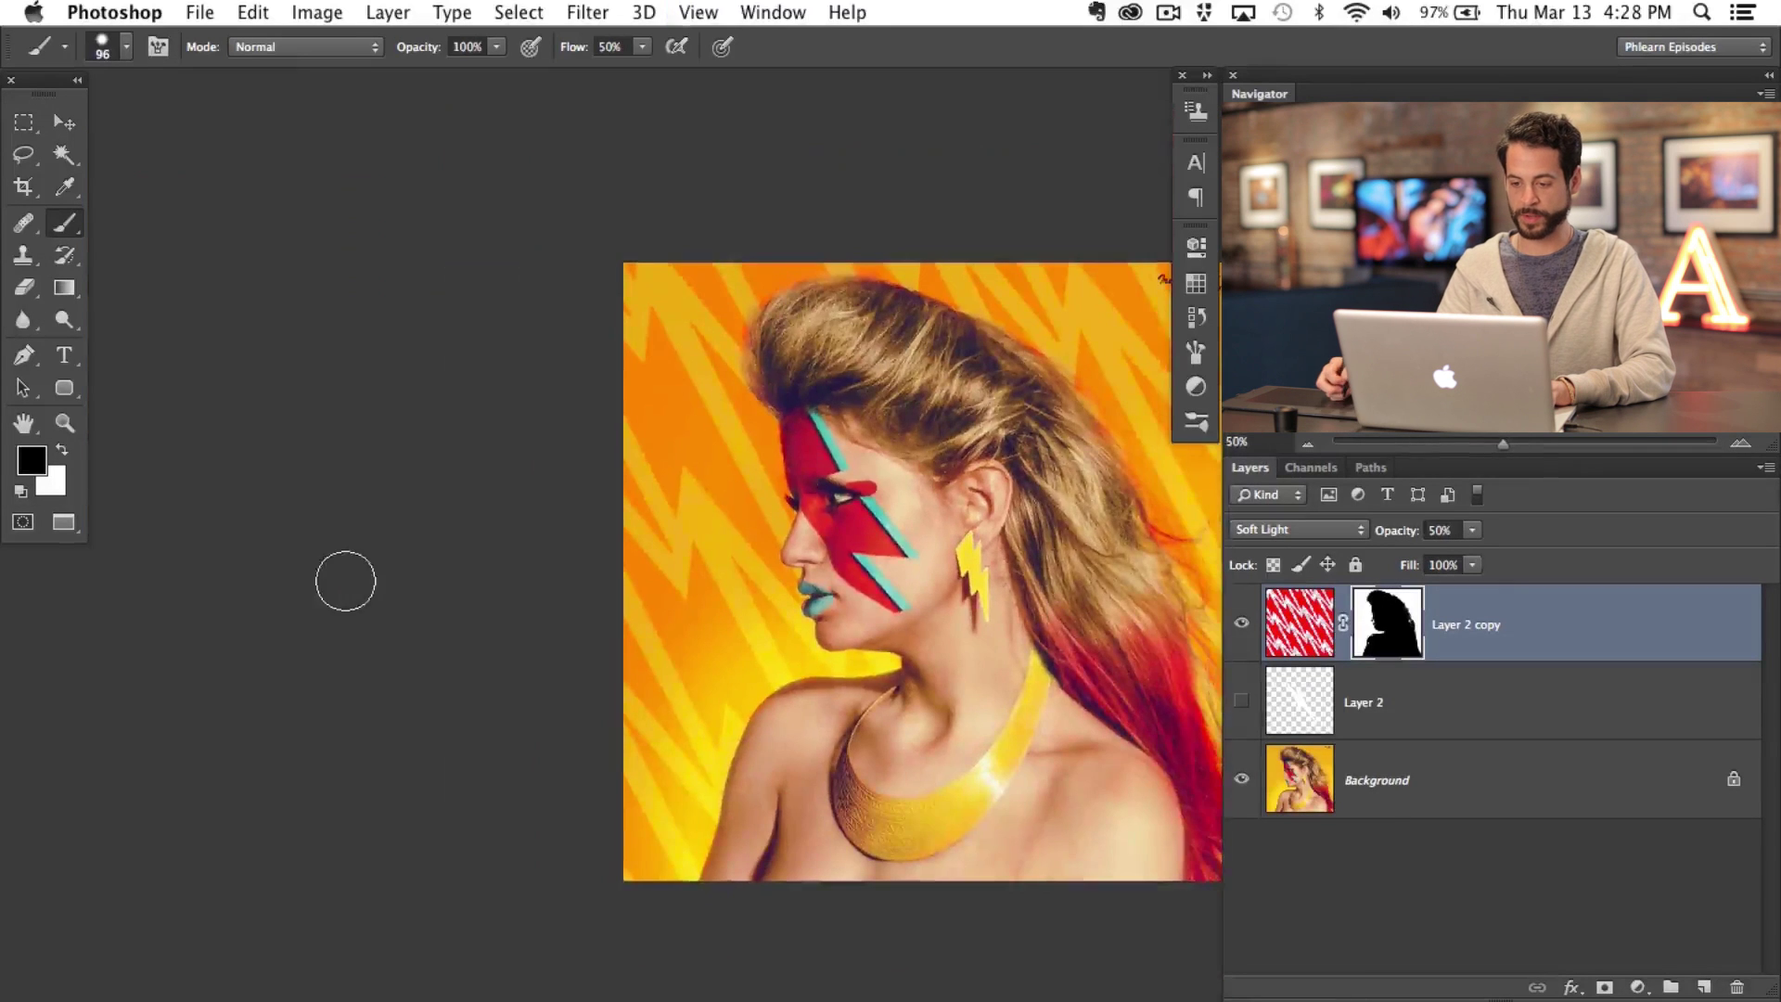
drag(881, 402, 569, 461)
click(1241, 623)
click(1241, 622)
click(1241, 622)
click(1241, 622)
click(1241, 622)
click(1241, 622)
key(bracketright)
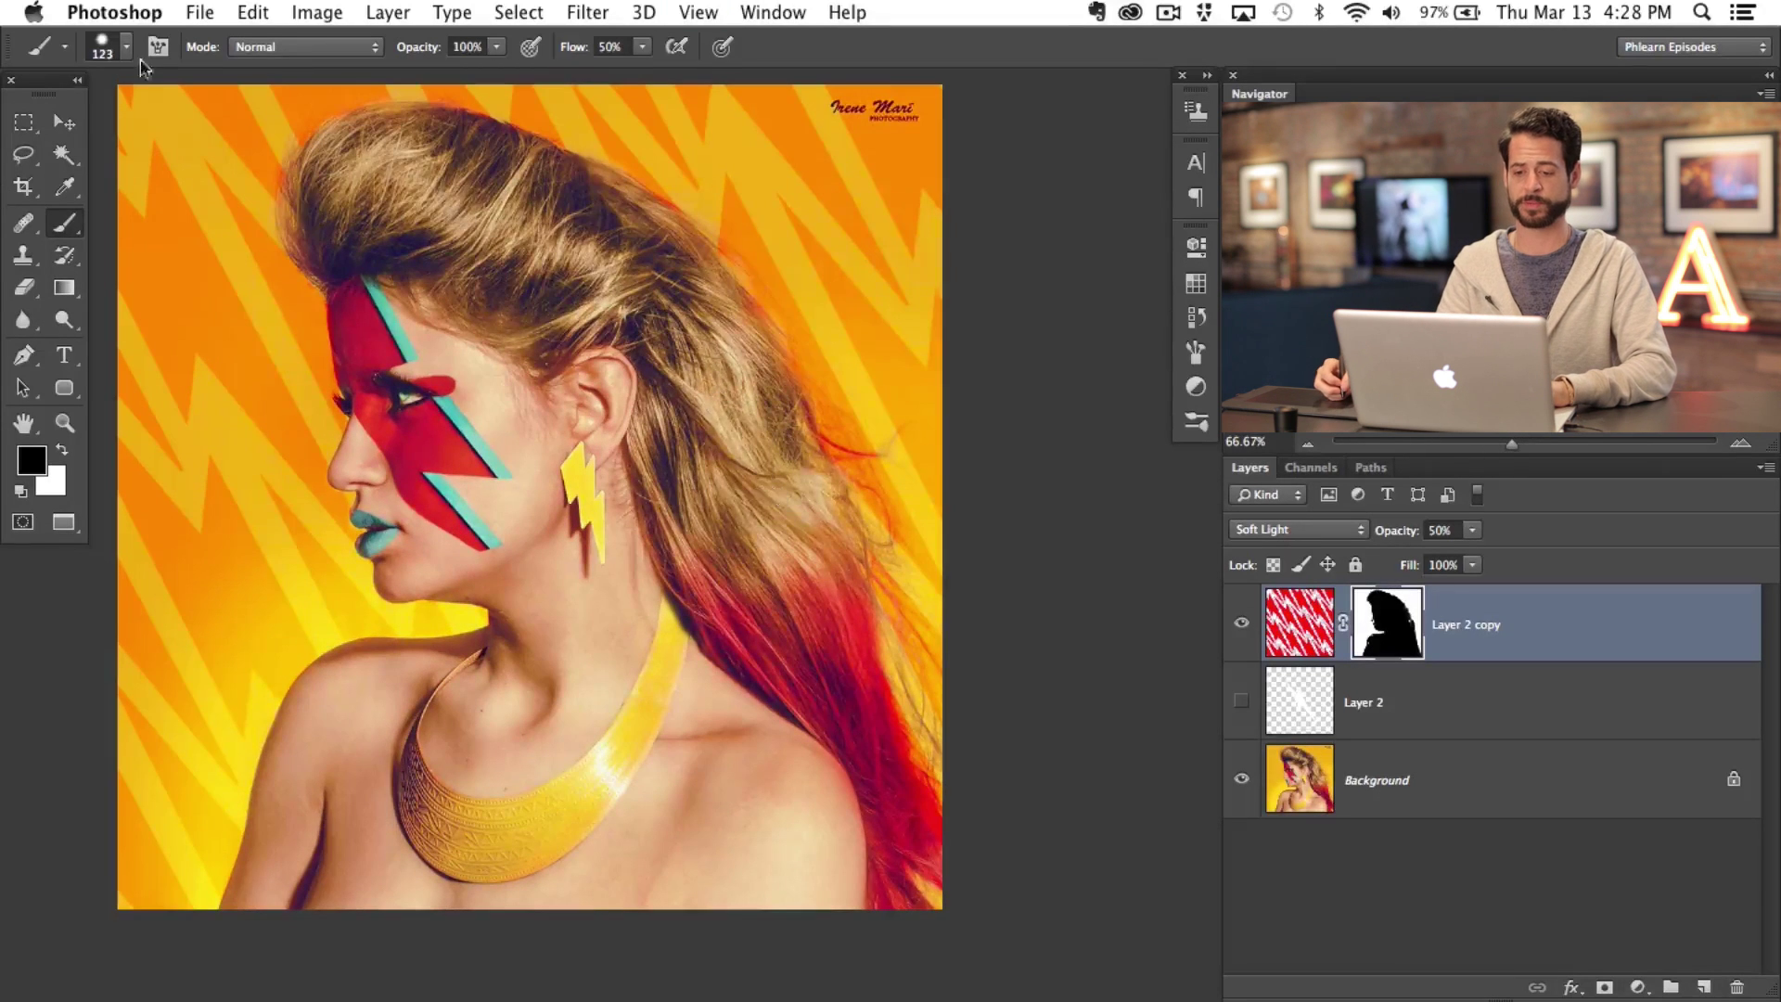
key(super+equal)
drag(669, 641, 645, 627)
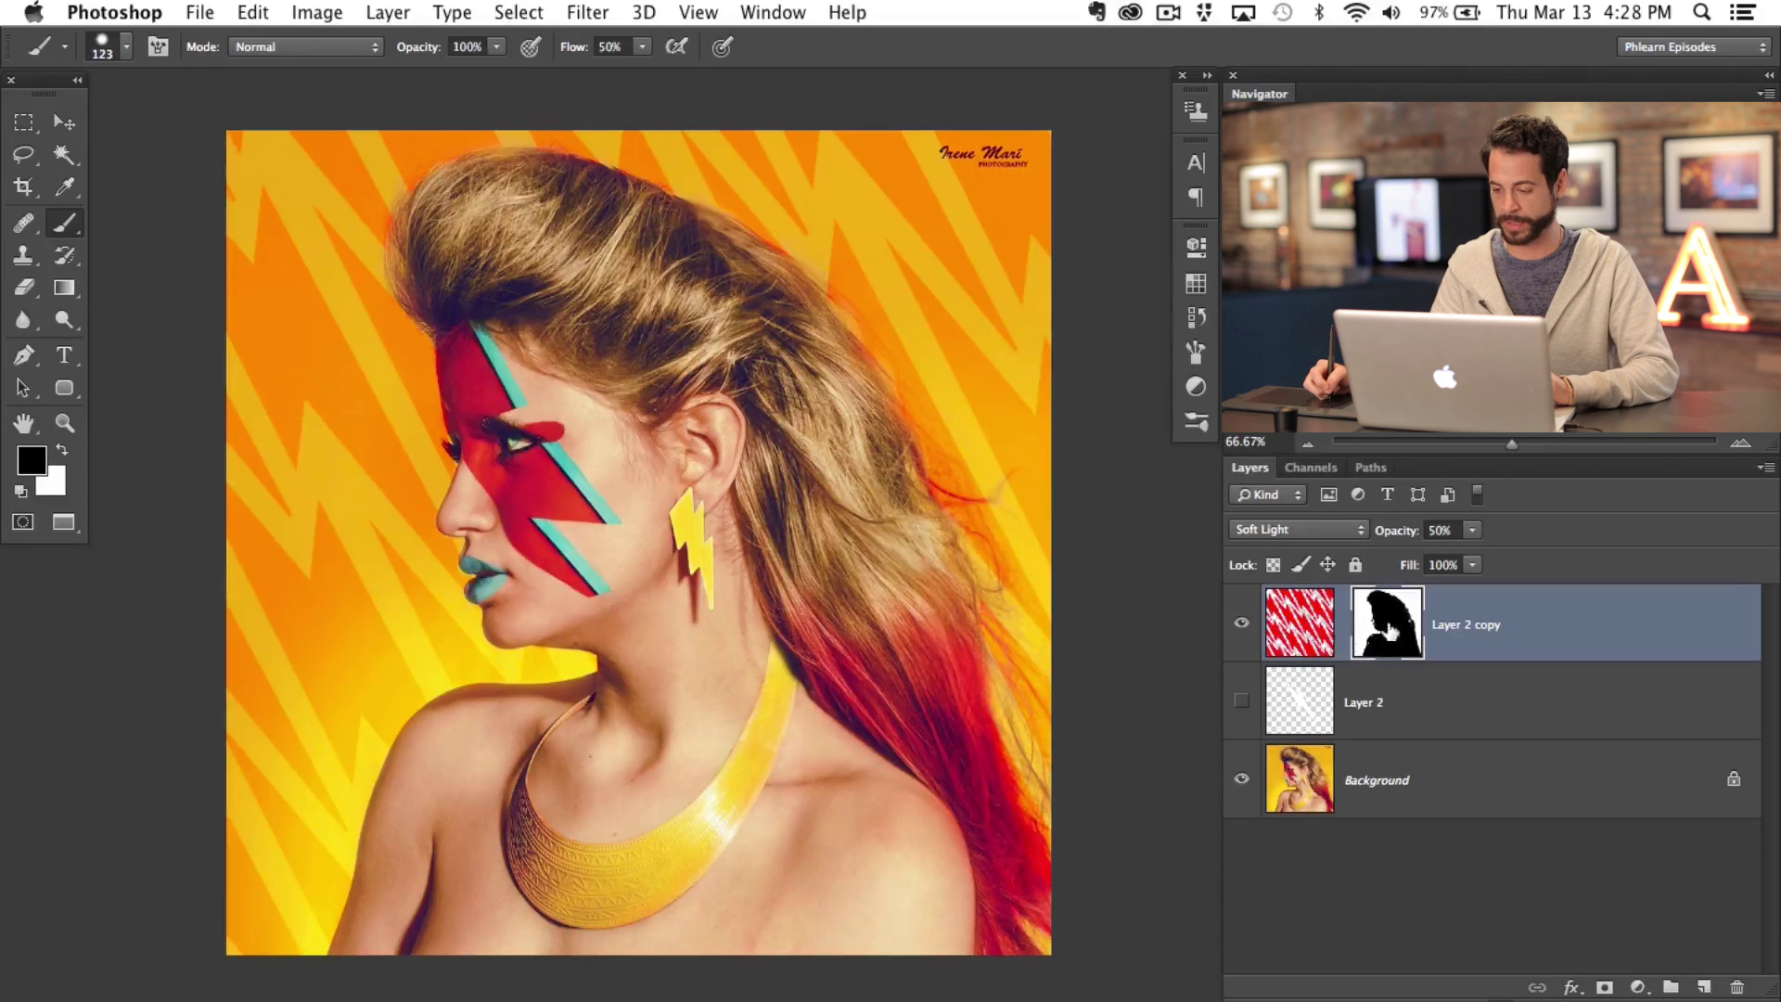
Step: Unlink the mask from the bolt field layer, select the layer's artwork, and try moving the bolts independently of the mask
key(v)
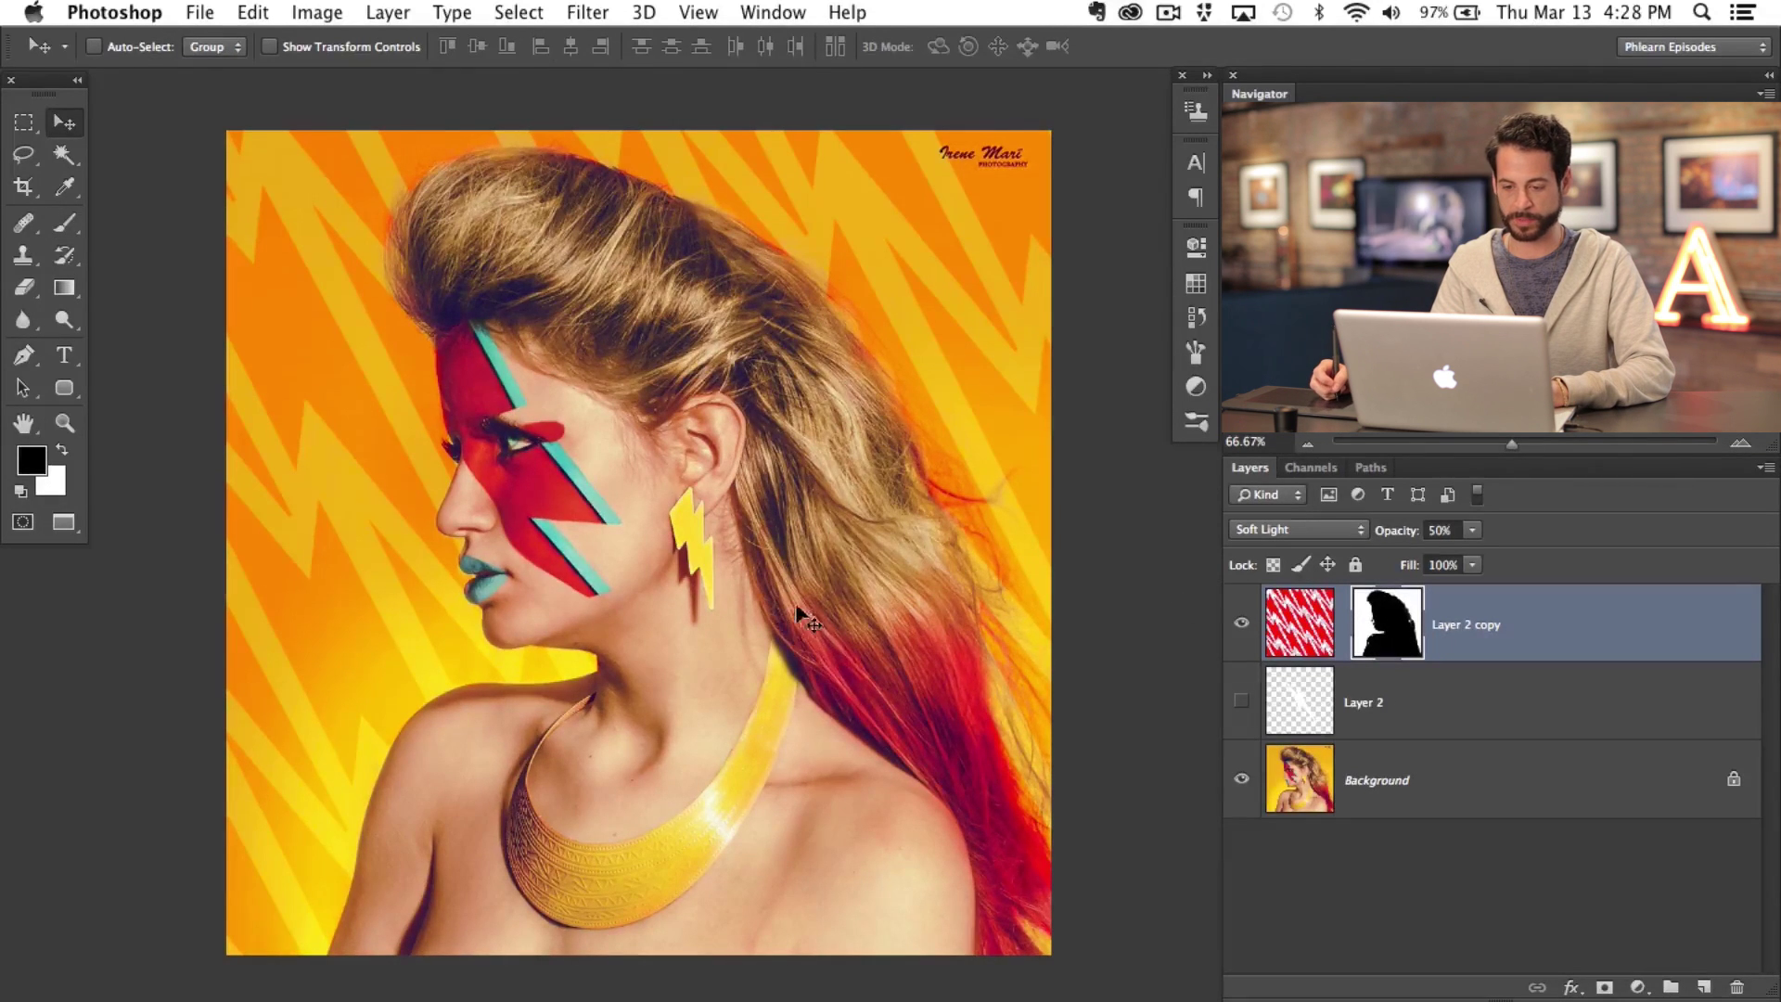
drag(848, 691, 926, 670)
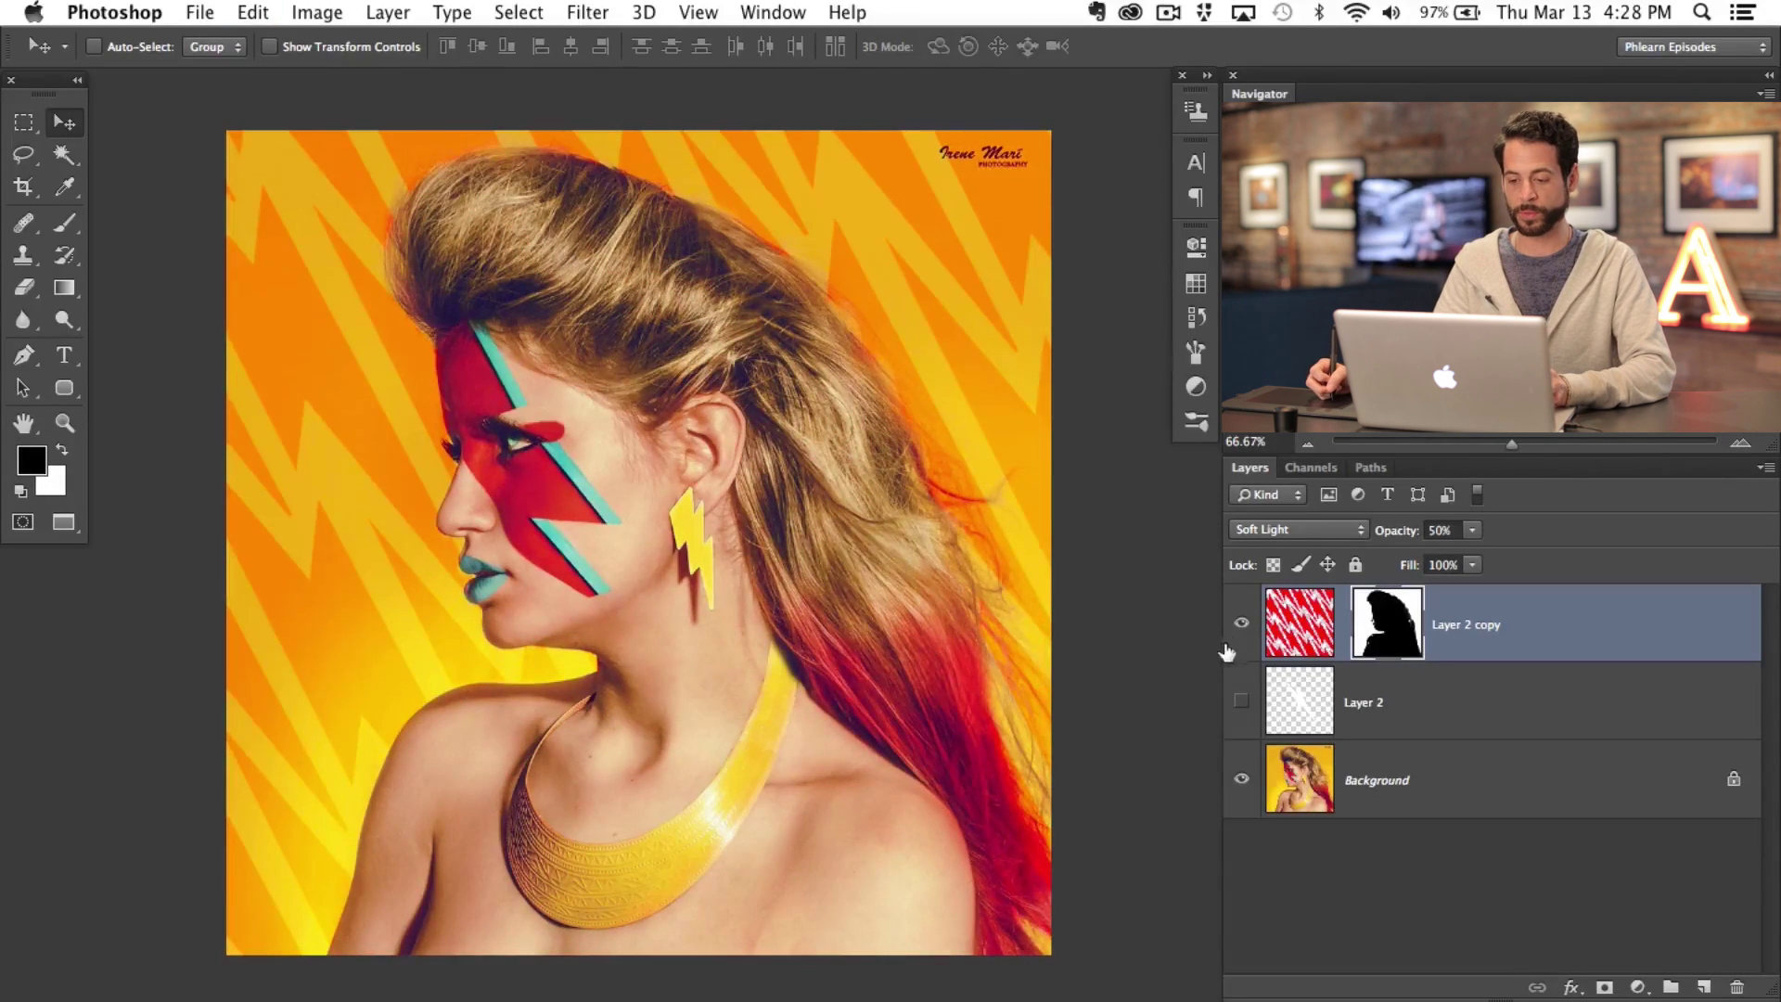
click(1290, 635)
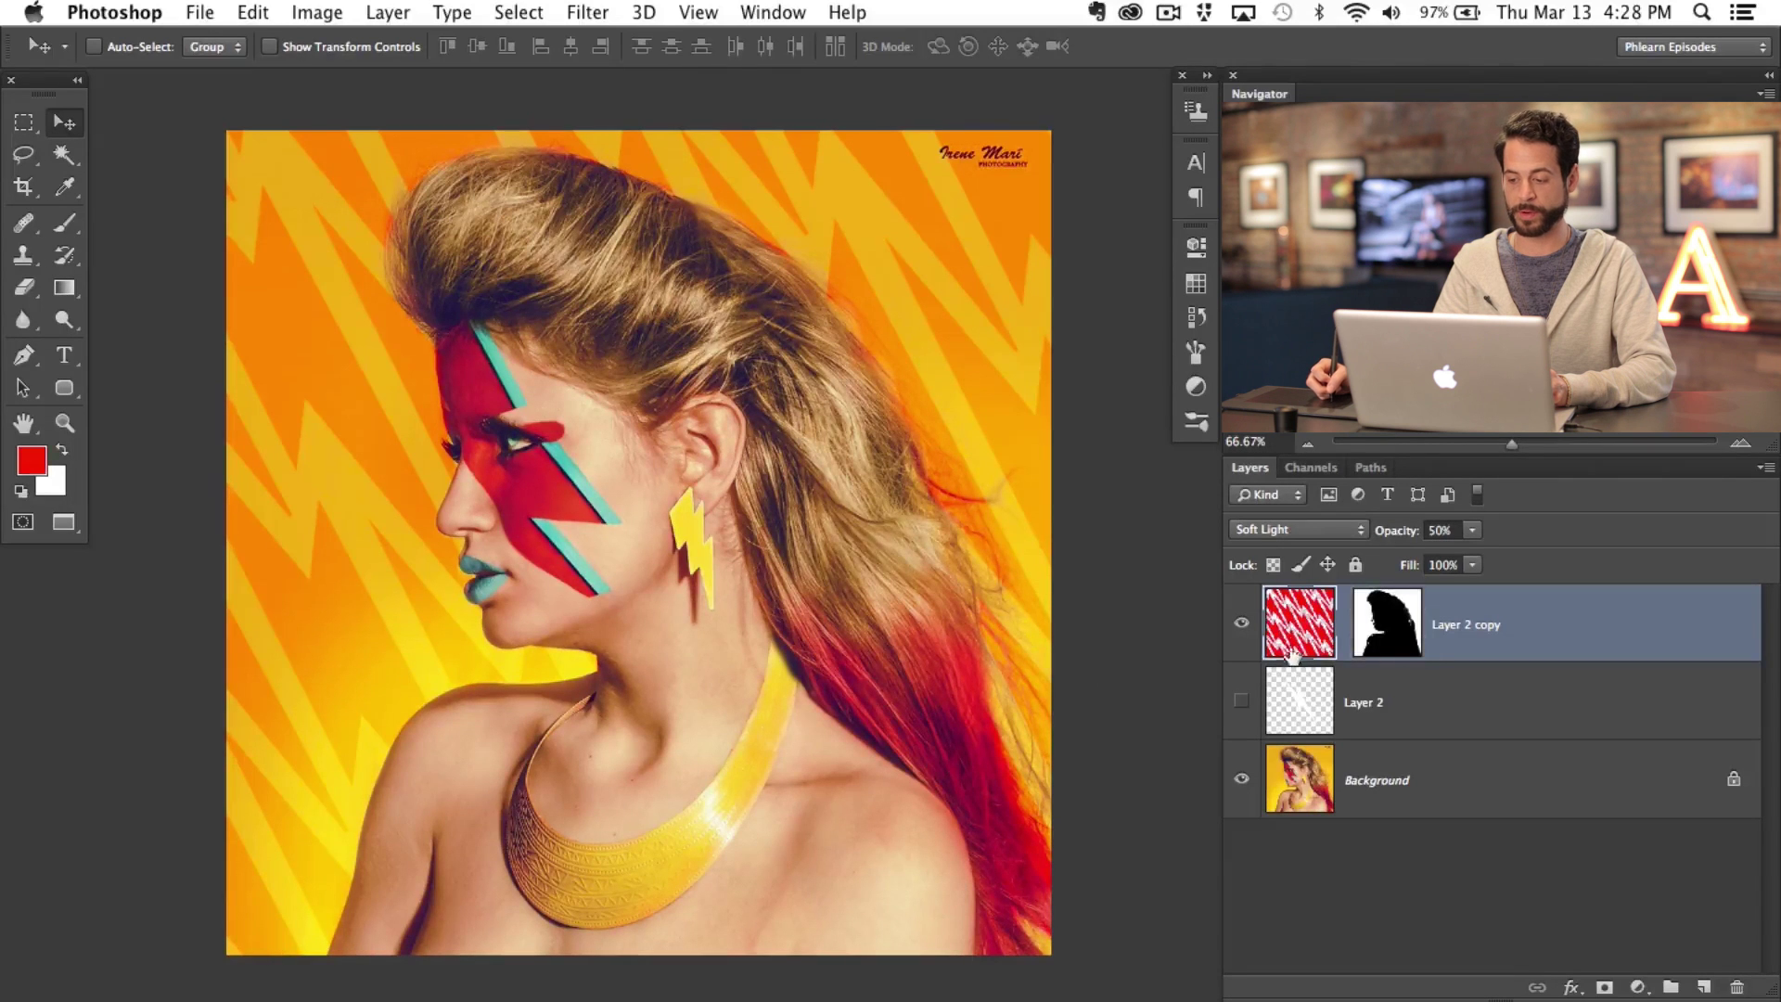
drag(695, 779, 807, 492)
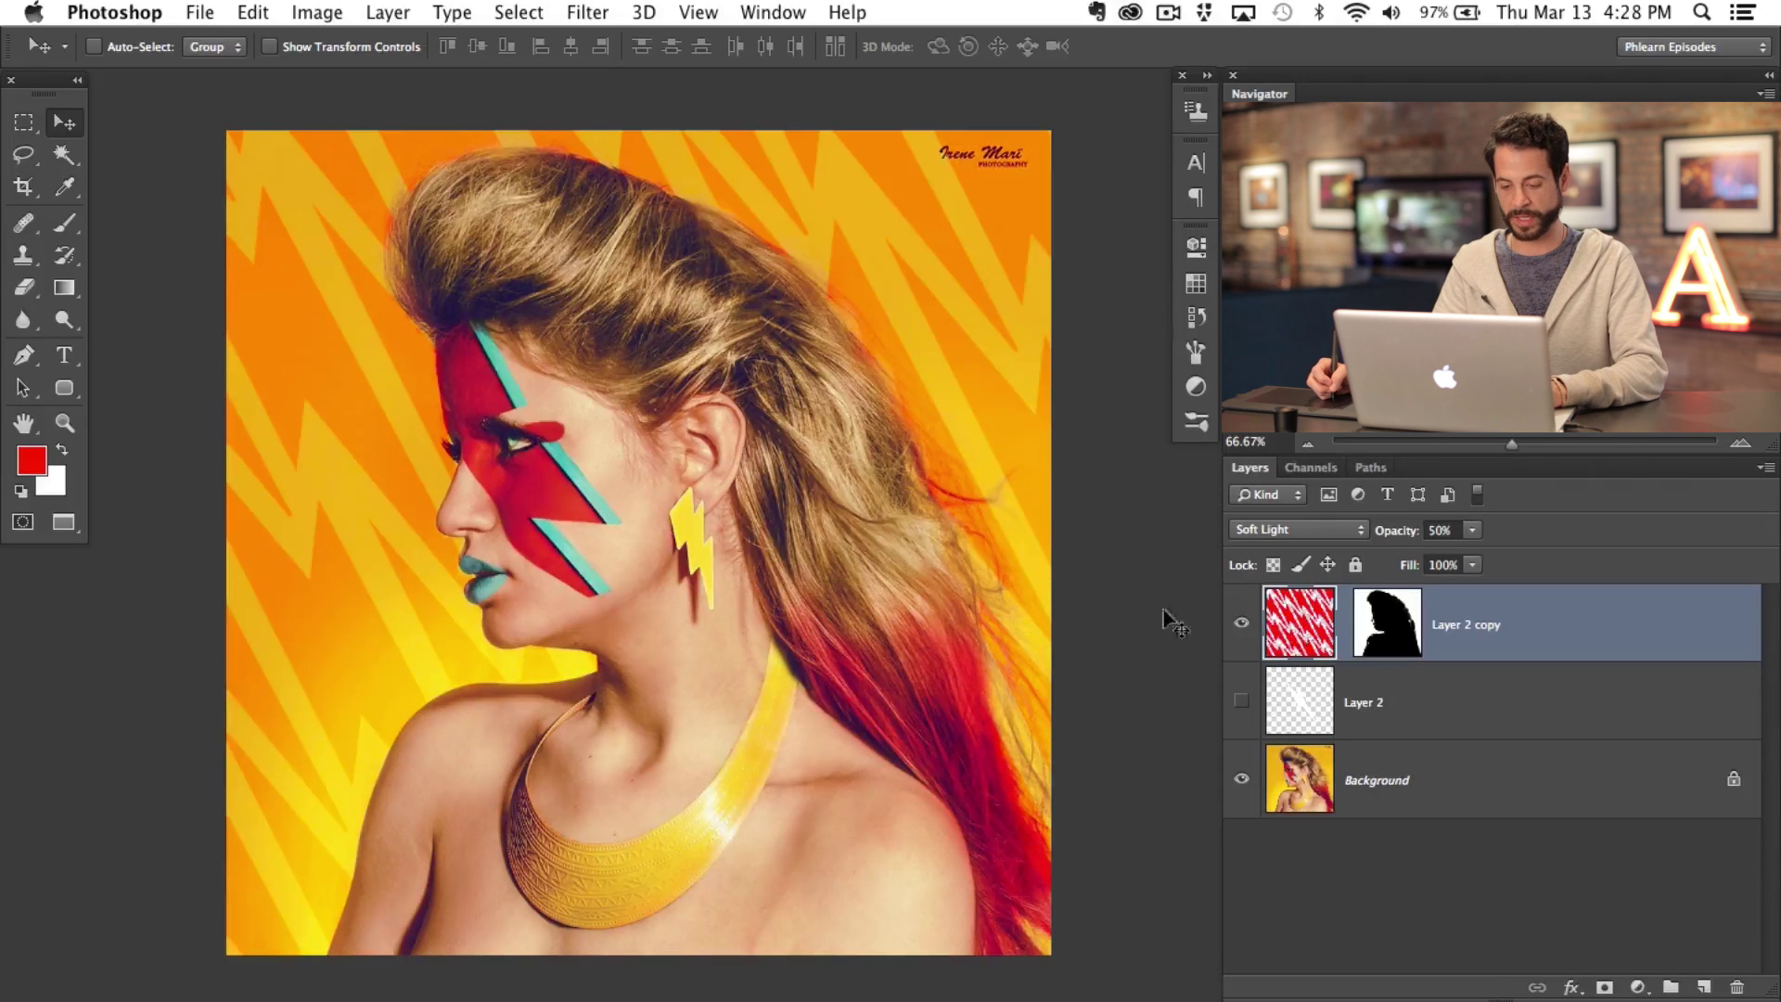
Step: Try proportionally scaling the unlinked bolt field to 81% and 176% and shifting it behind the woman
key(ctrl+t)
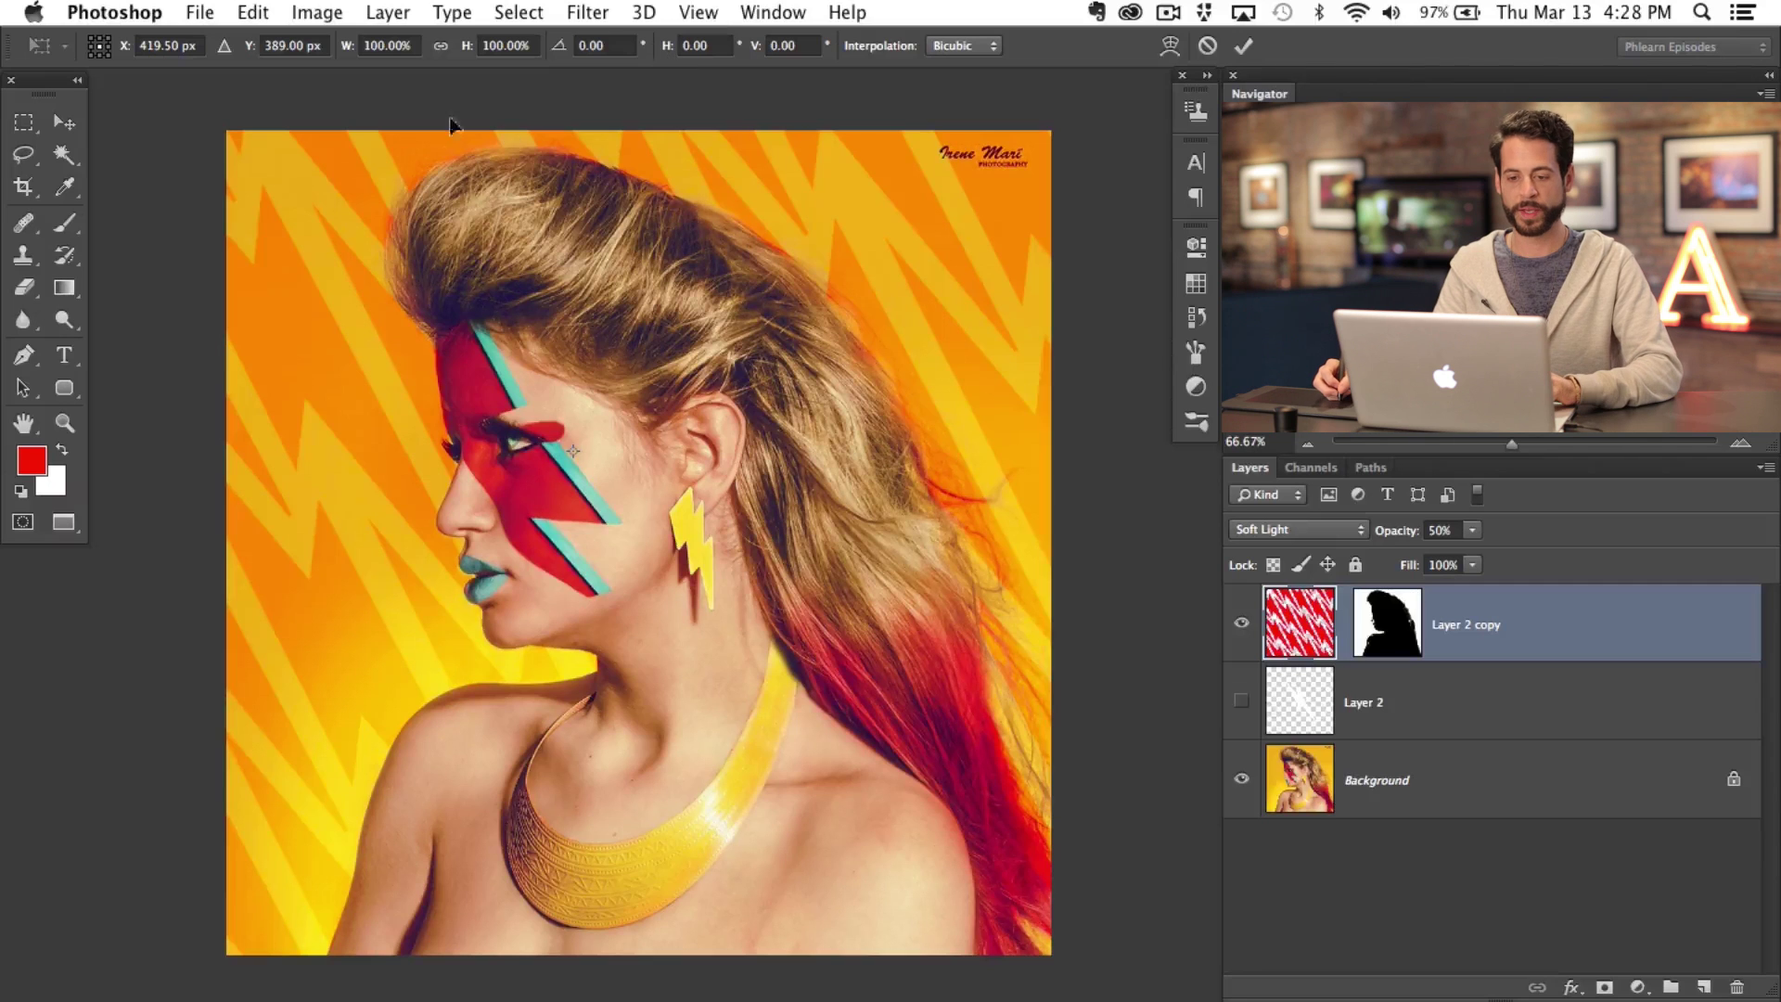
click(442, 47)
drag(463, 55, 391, 53)
drag(693, 539, 723, 547)
click(500, 45)
text(100)
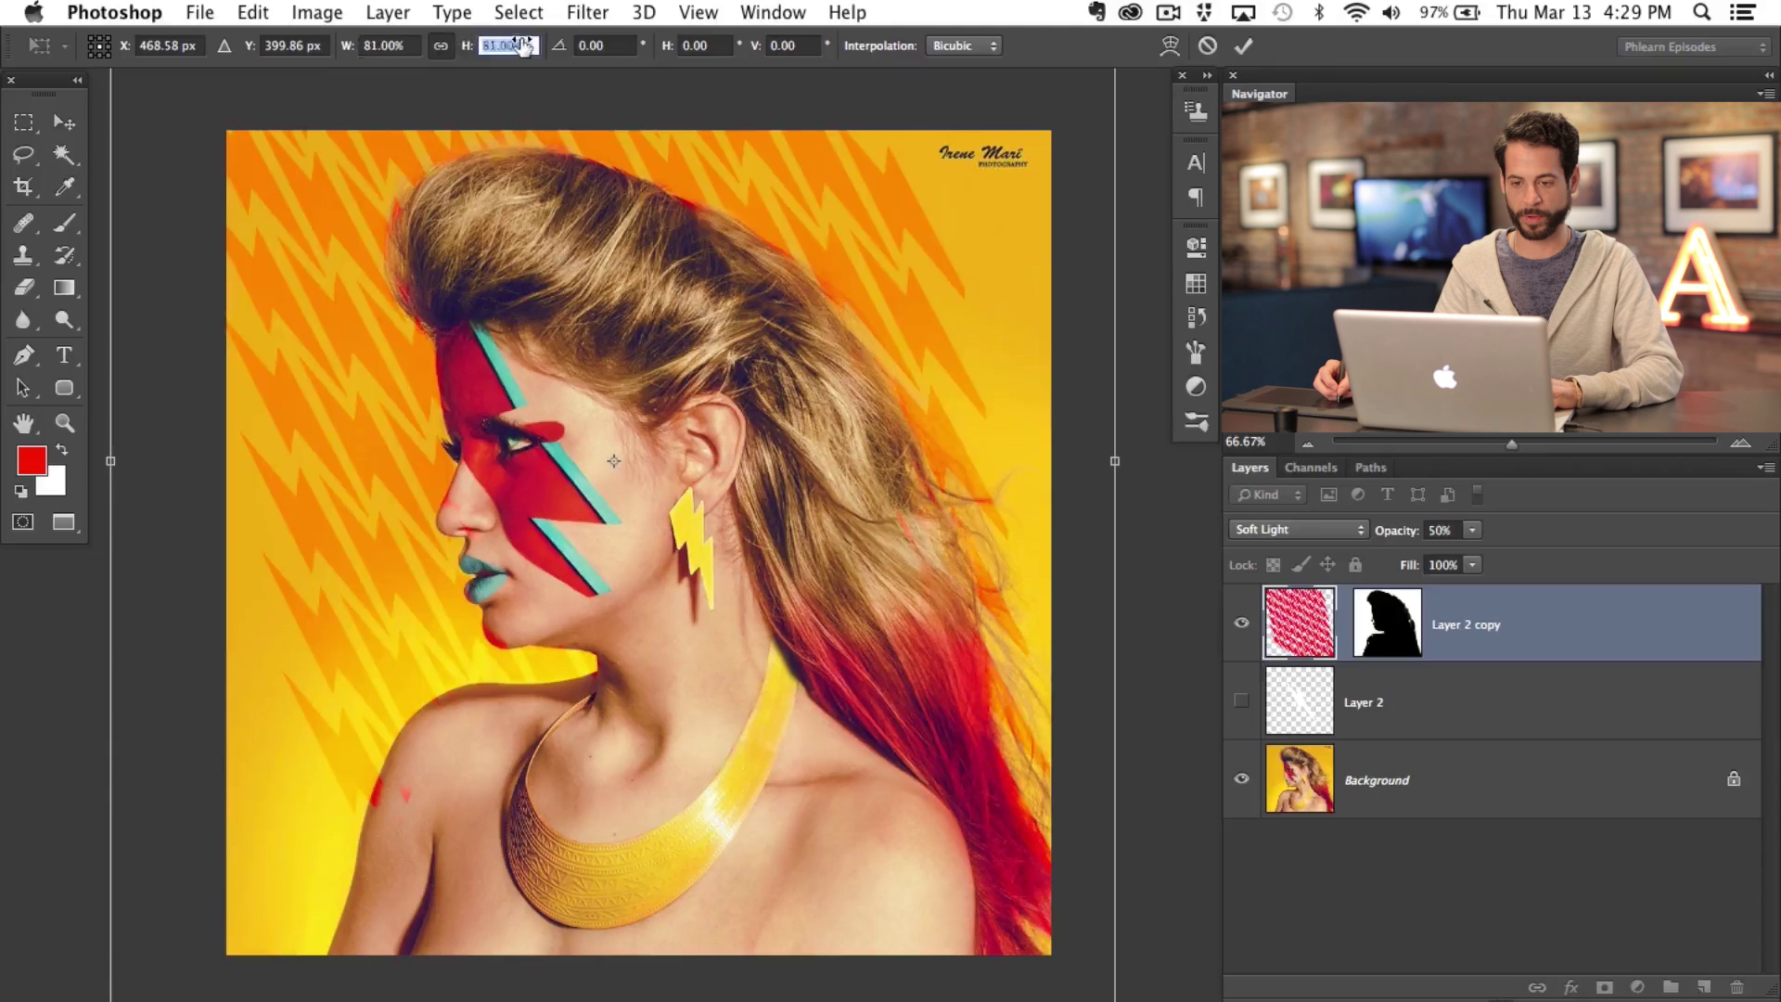
key(Return)
drag(553, 74, 563, 88)
click(501, 45)
text(176)
key(Return)
mouse_move(636, 437)
mouse_down()
mouse_move(666, 492)
mouse_move(620, 421)
mouse_up()
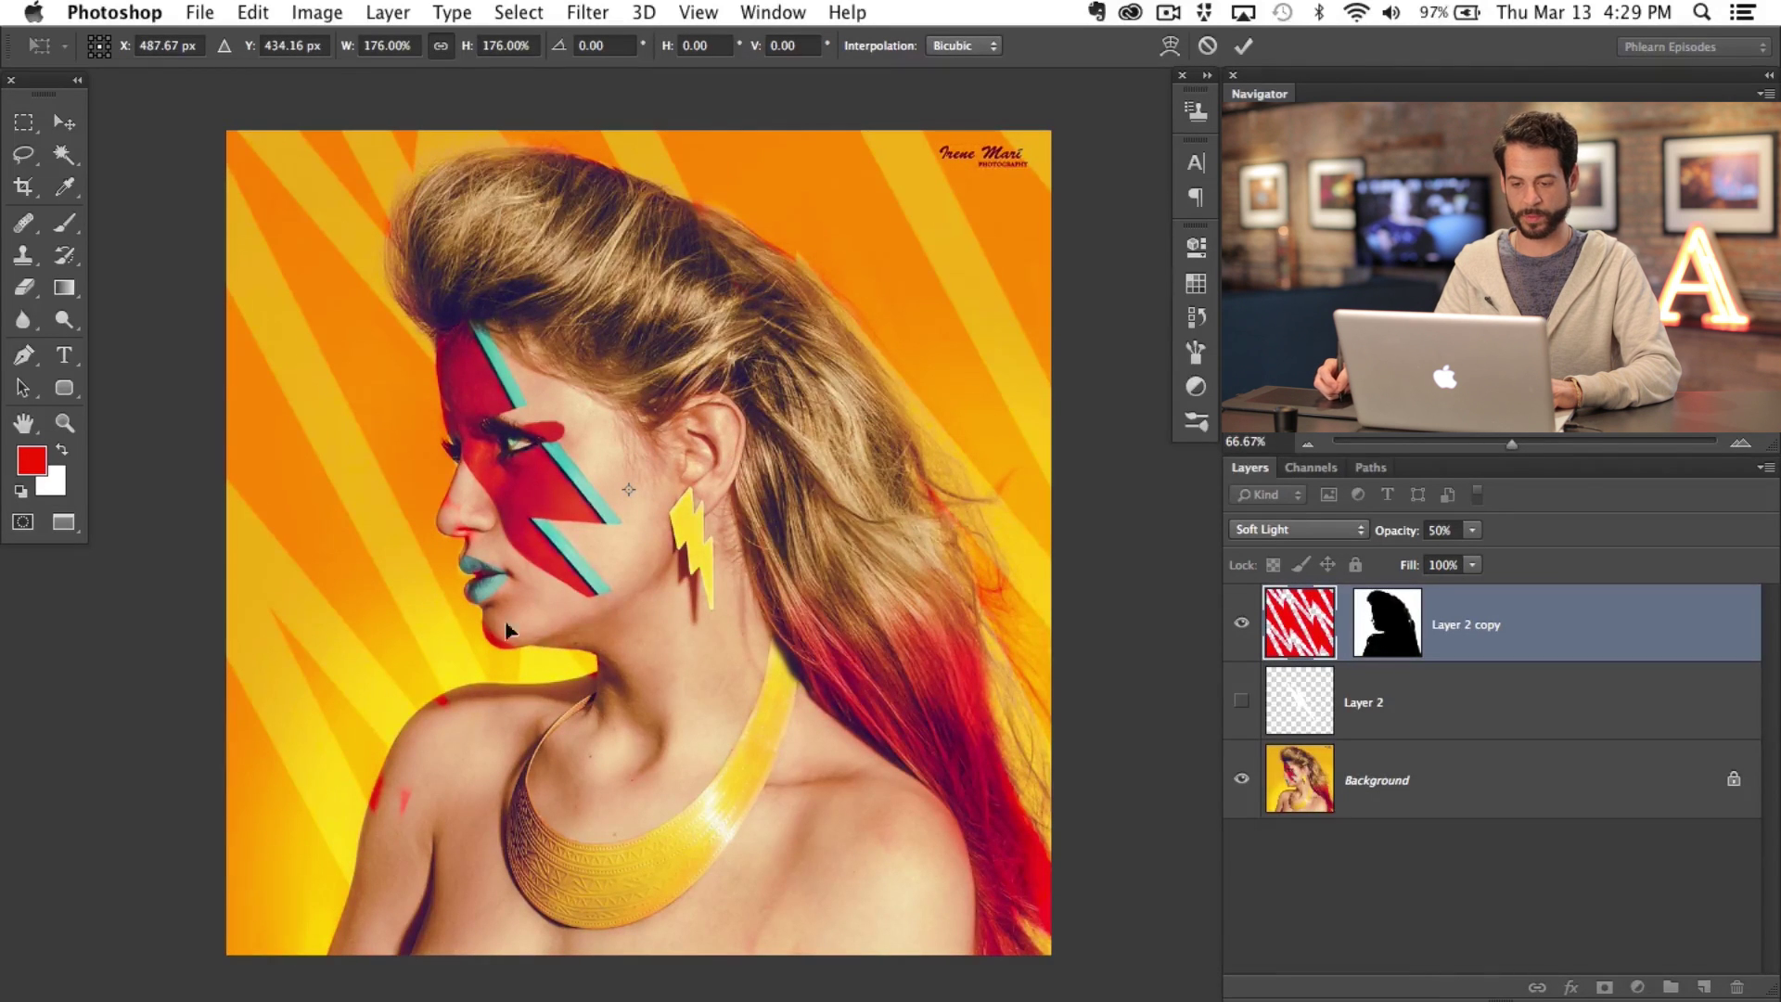
key(Return)
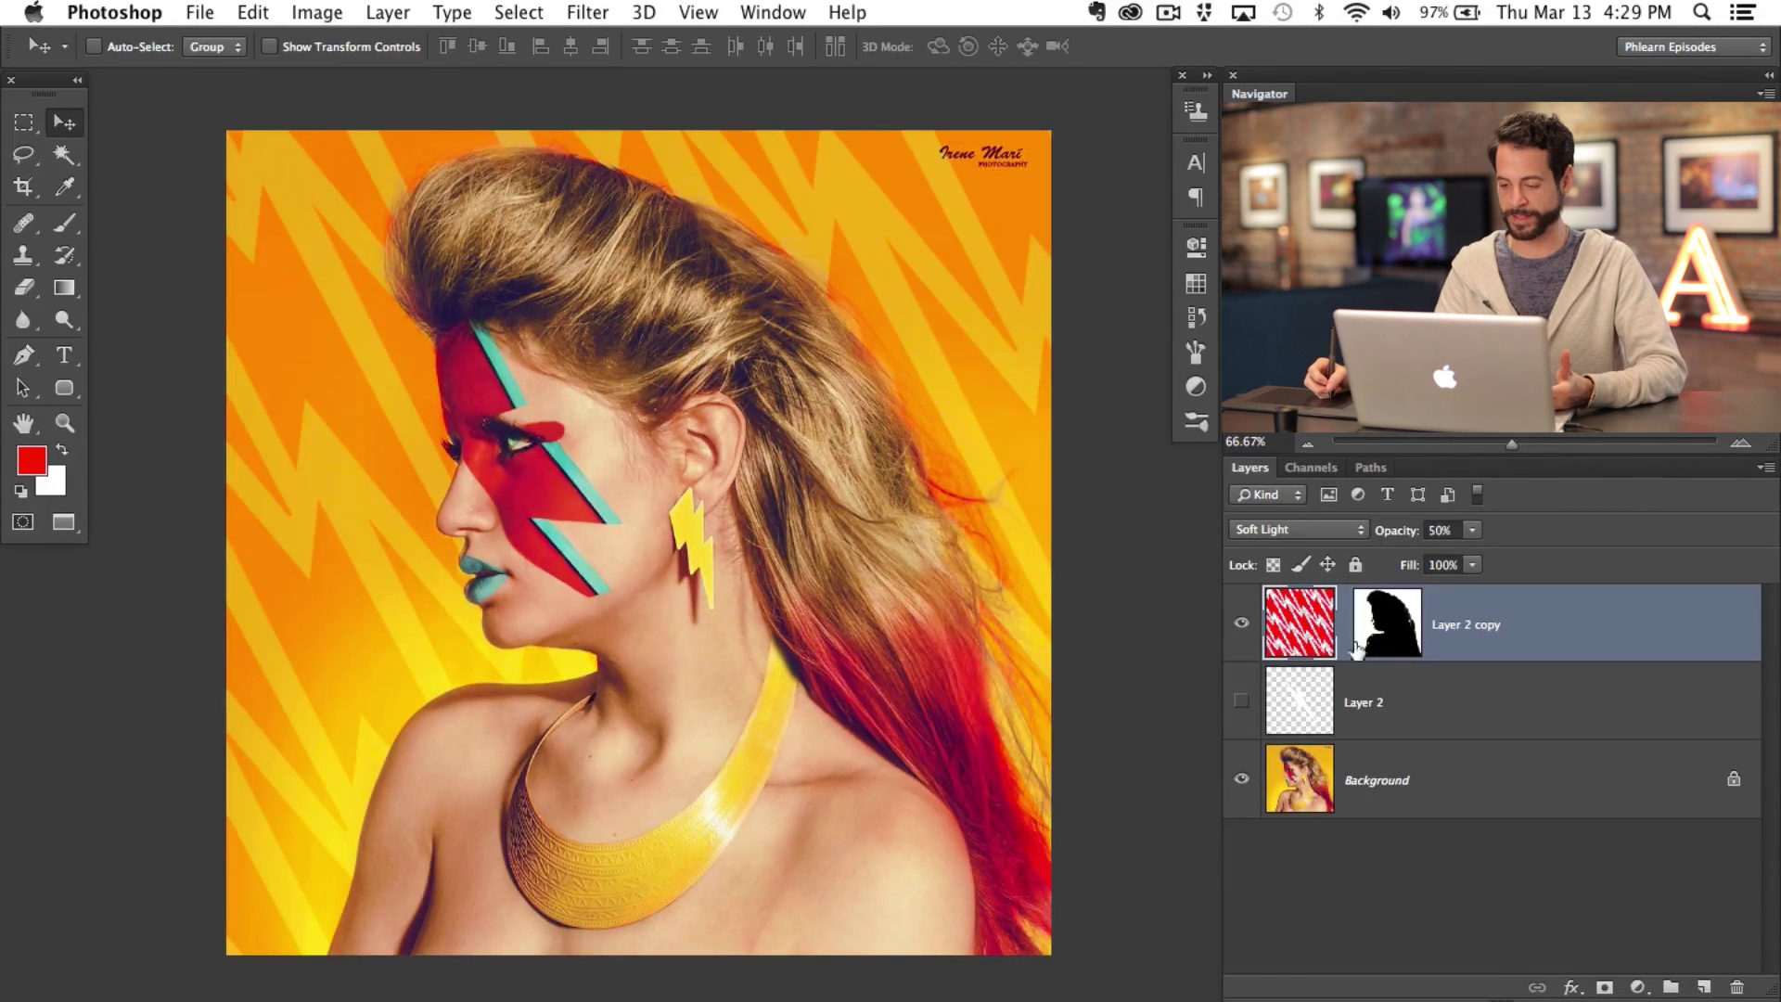
Step: Check the finished portrait by switching the bolt field layer's visibility off and on
click(1242, 625)
click(1242, 623)
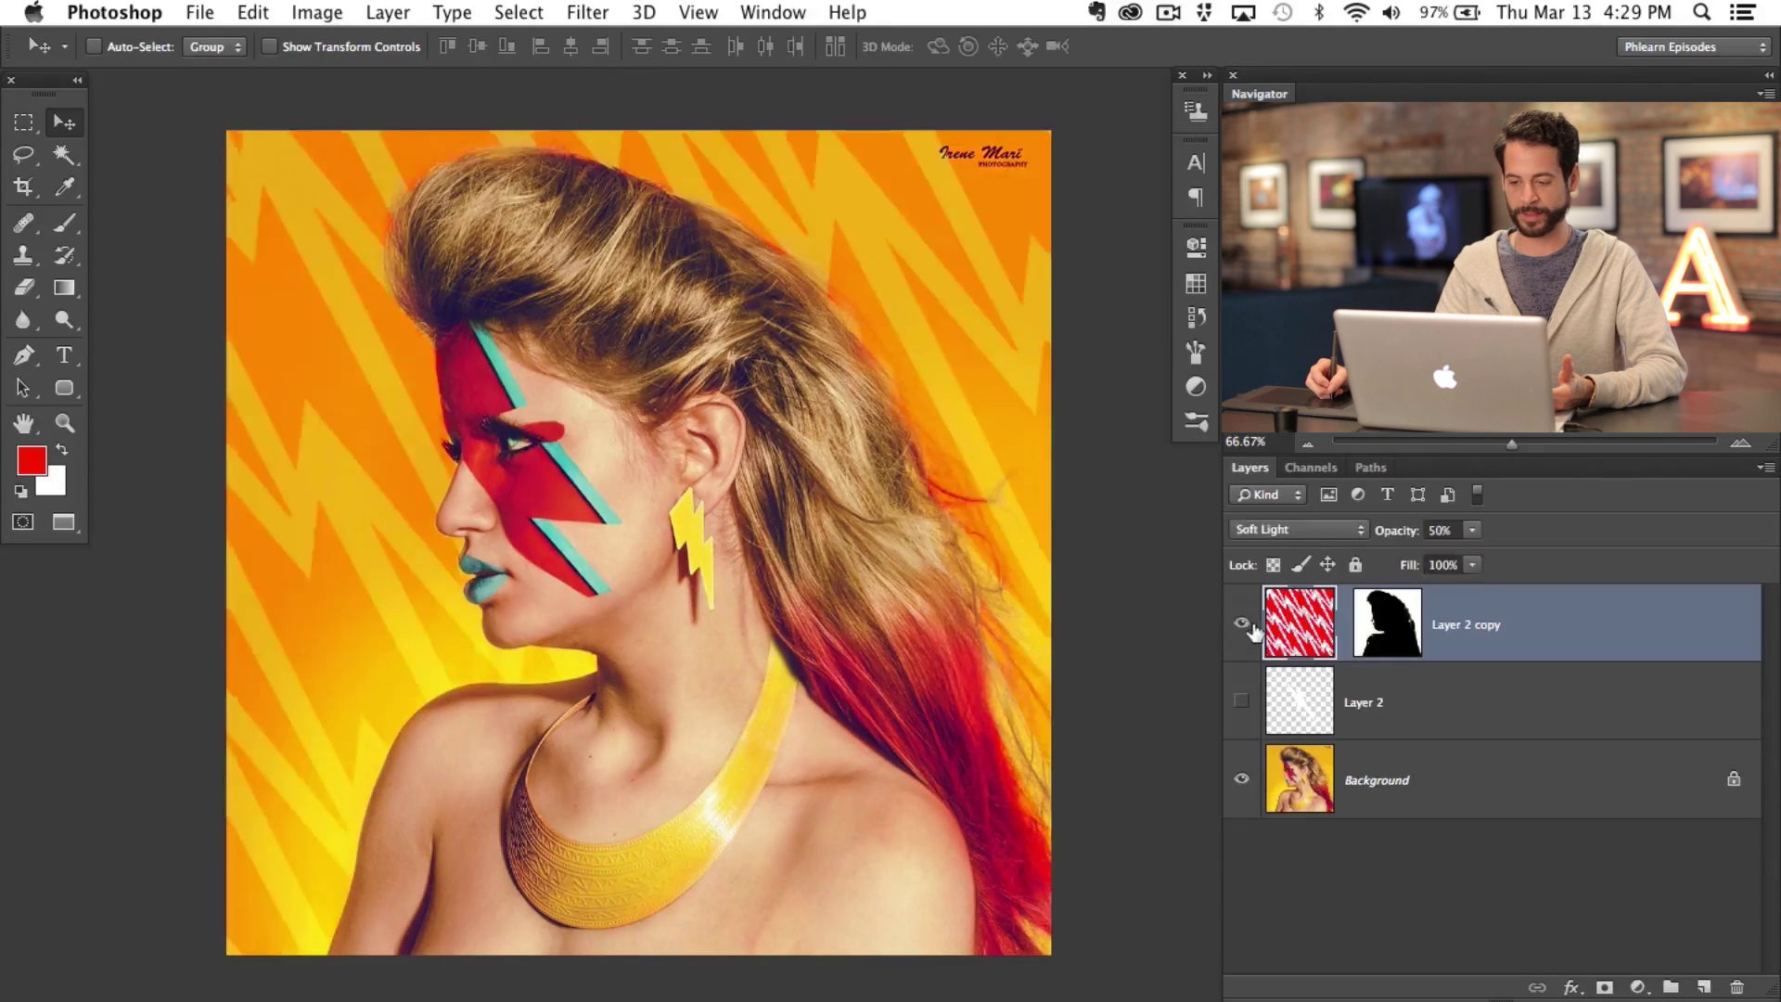
click(1243, 629)
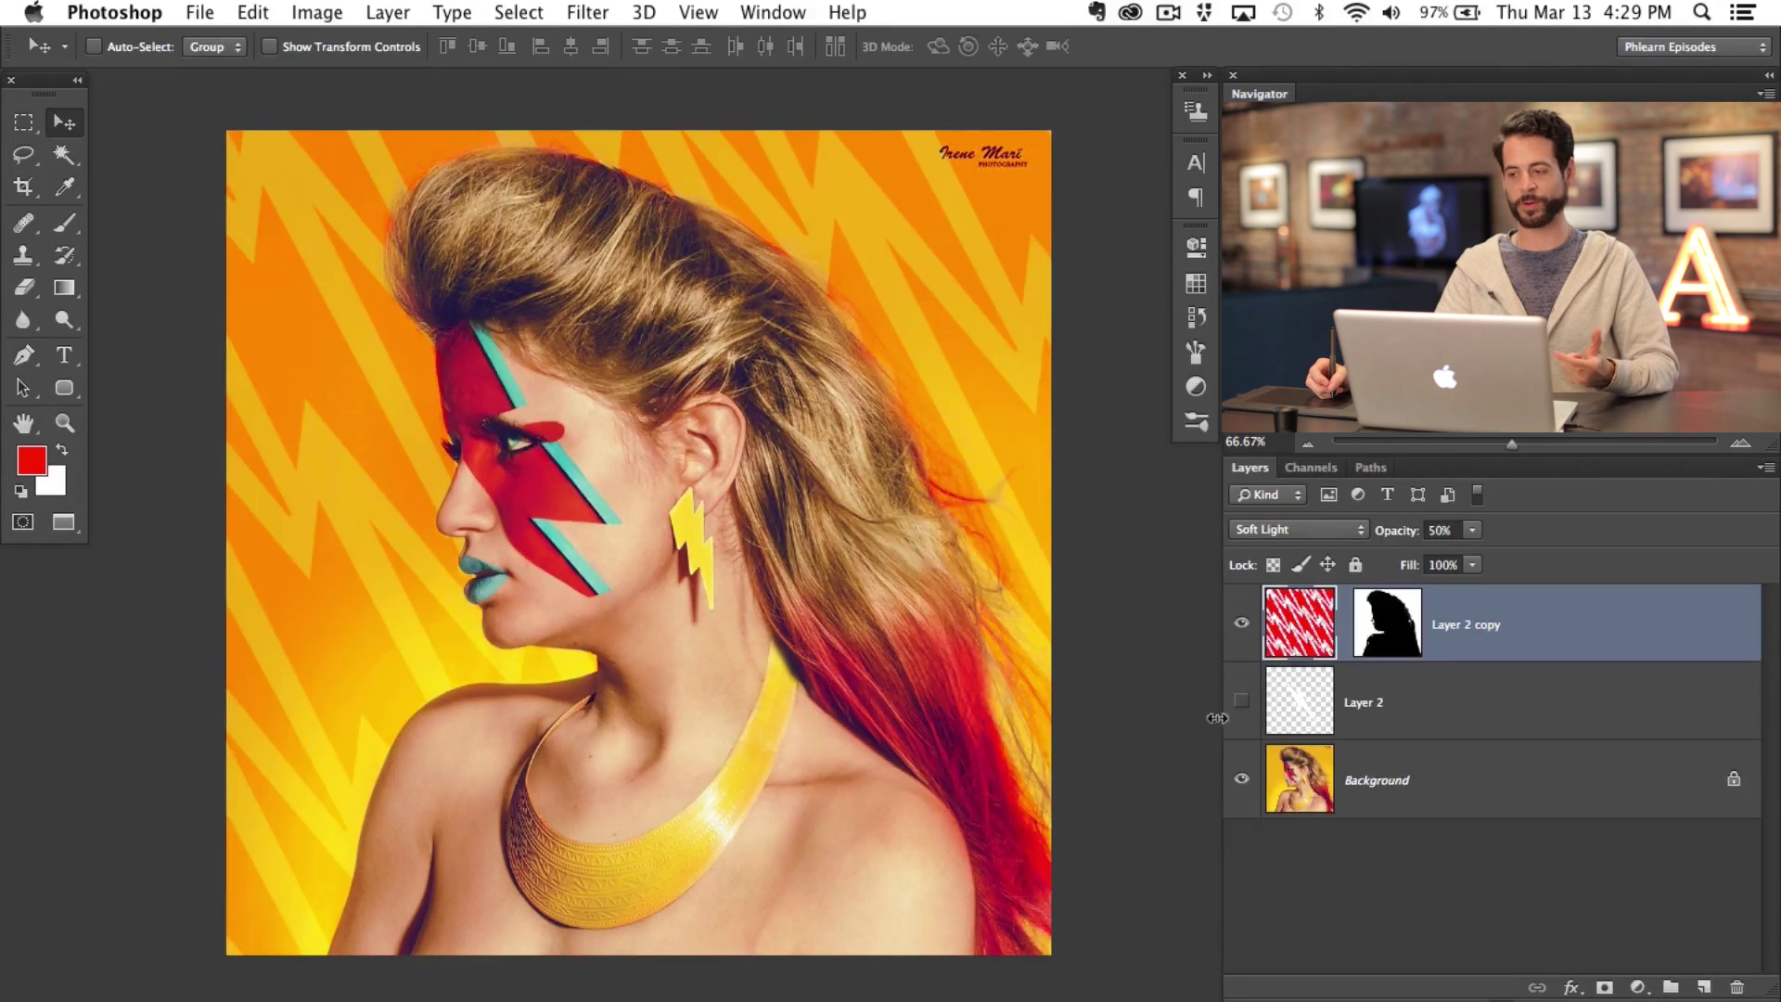